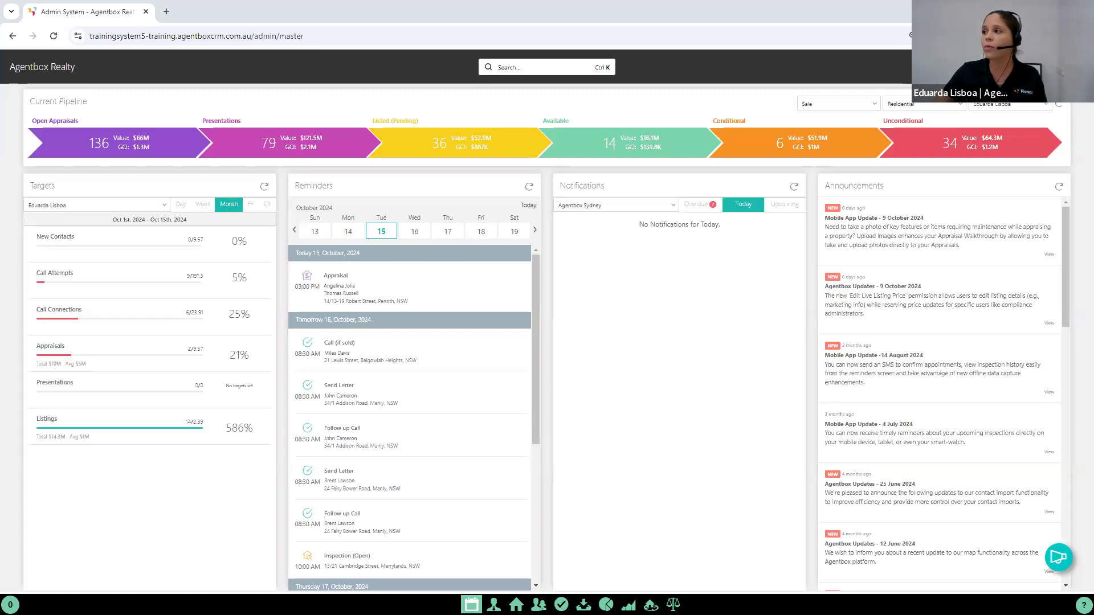
# Step: Open a new Log Enquiry form
pyautogui.click(1074, 67)
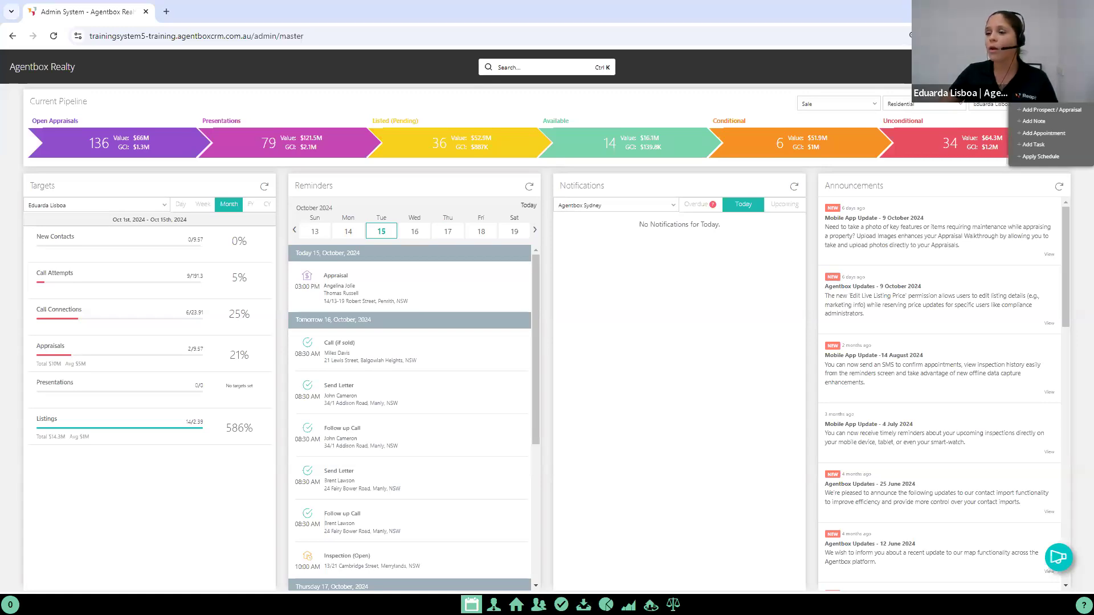
pyautogui.click(1038, 98)
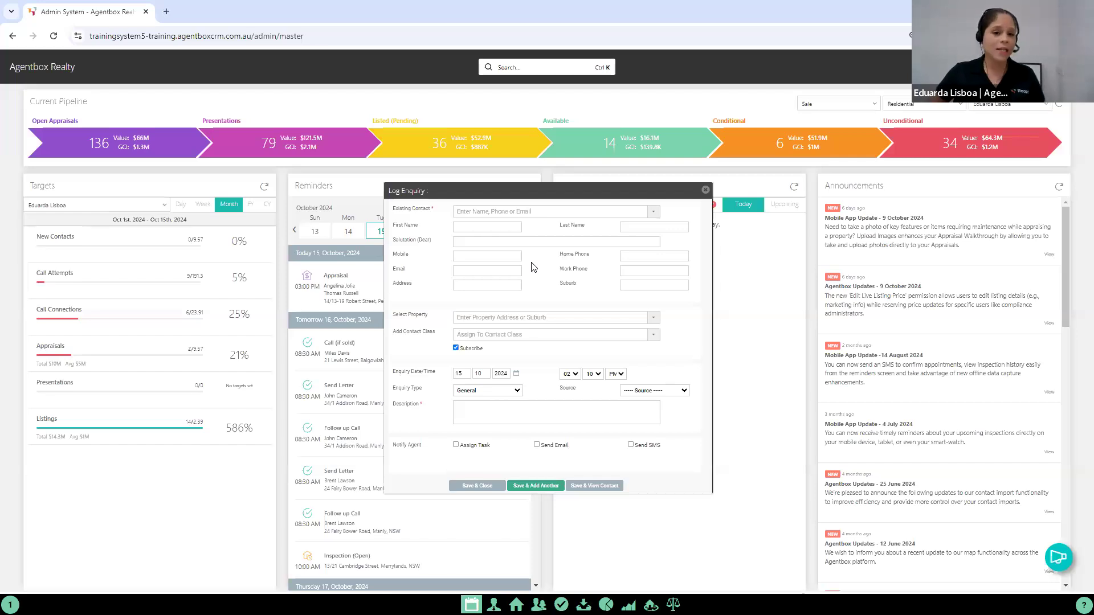
# Step: Try filling the enquiry with an existing contact found by first name, and remove that contact again
pyautogui.click(499, 210)
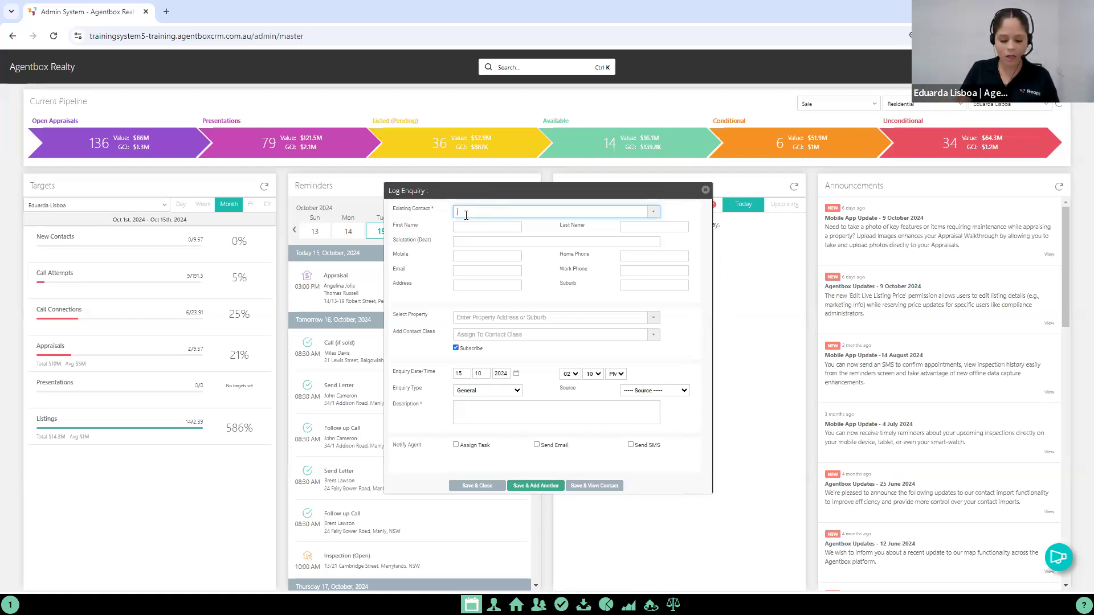
pyautogui.write('Vidip')
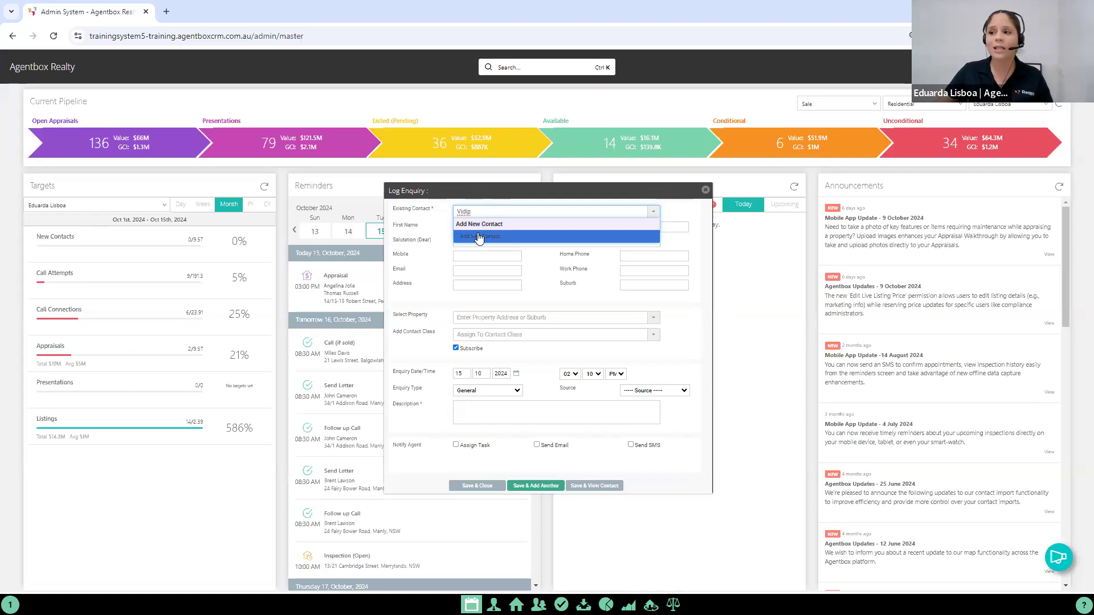
pyautogui.moveTo(475, 211); pyautogui.dragTo(445, 212)
pyautogui.press('BackSpace')
pyautogui.write('Matthew')
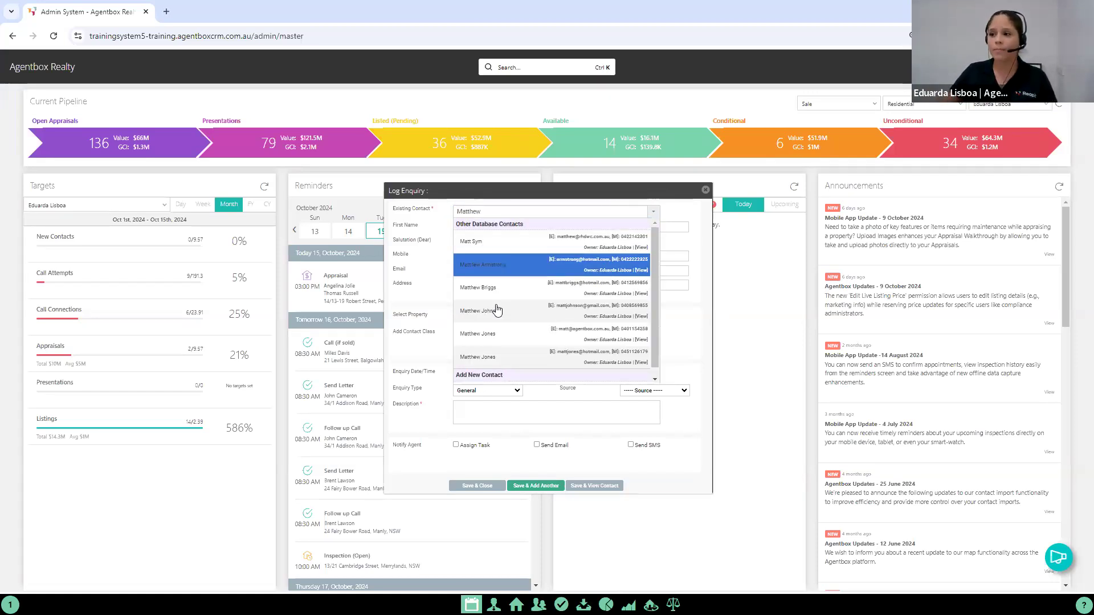
pyautogui.click(577, 335)
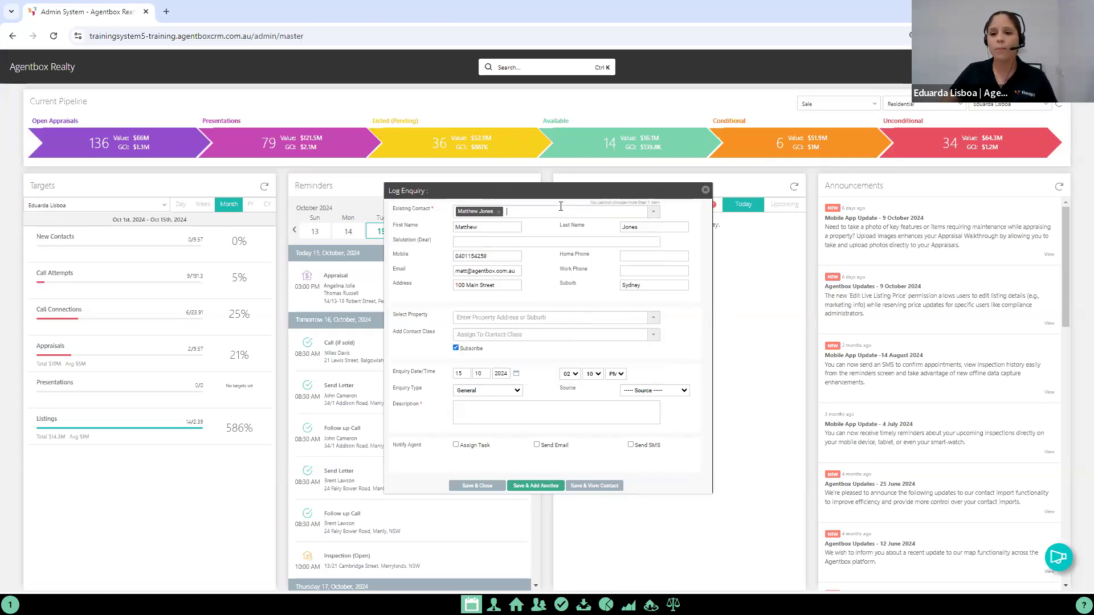
pyautogui.click(499, 211)
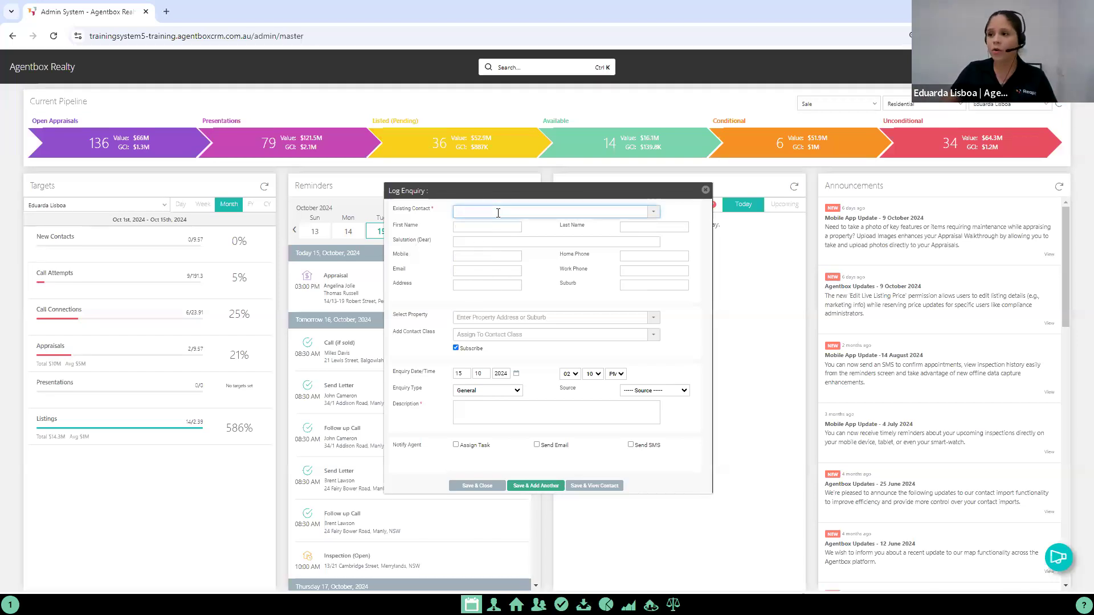
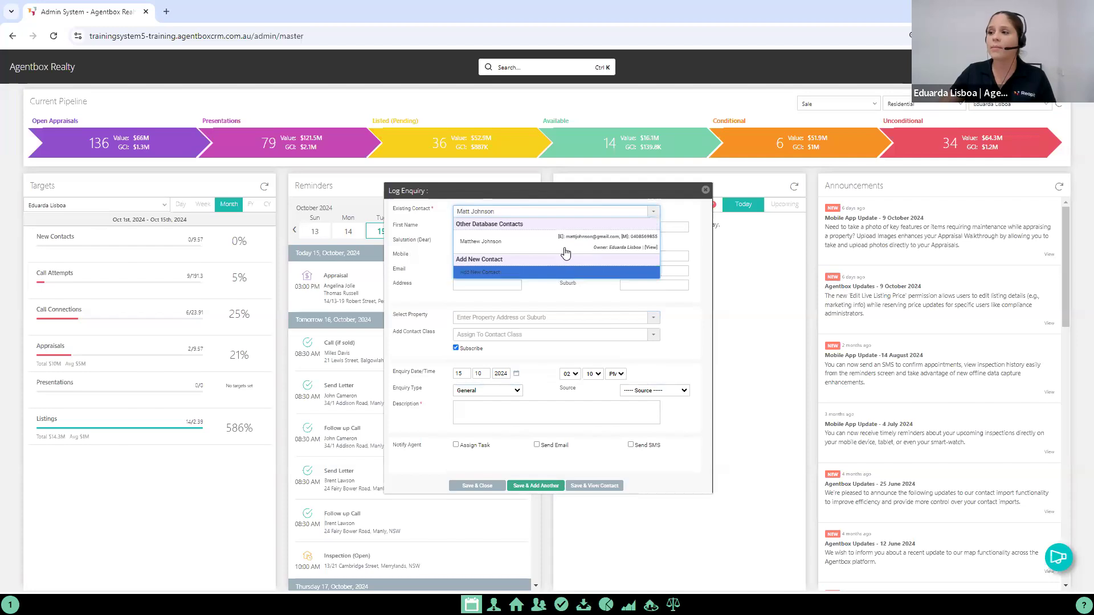
# Step: Enter the enquirer's full name as the enquiry contact and choose to add them as a new contact
pyautogui.click(482, 275)
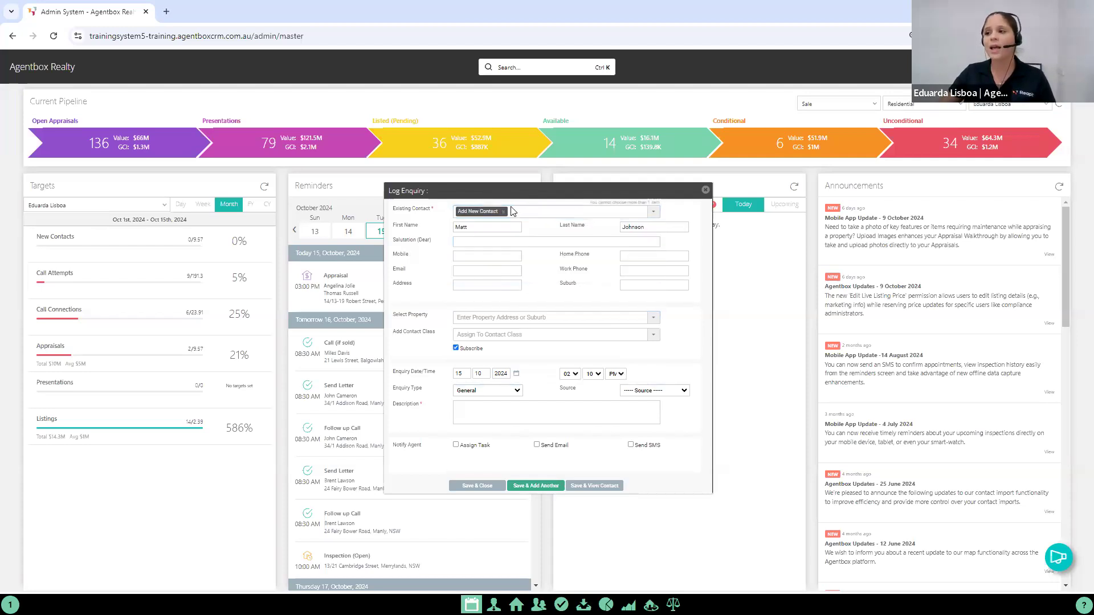
# Step: Fill in the new contact's mobile number and email address
pyautogui.click(481, 257)
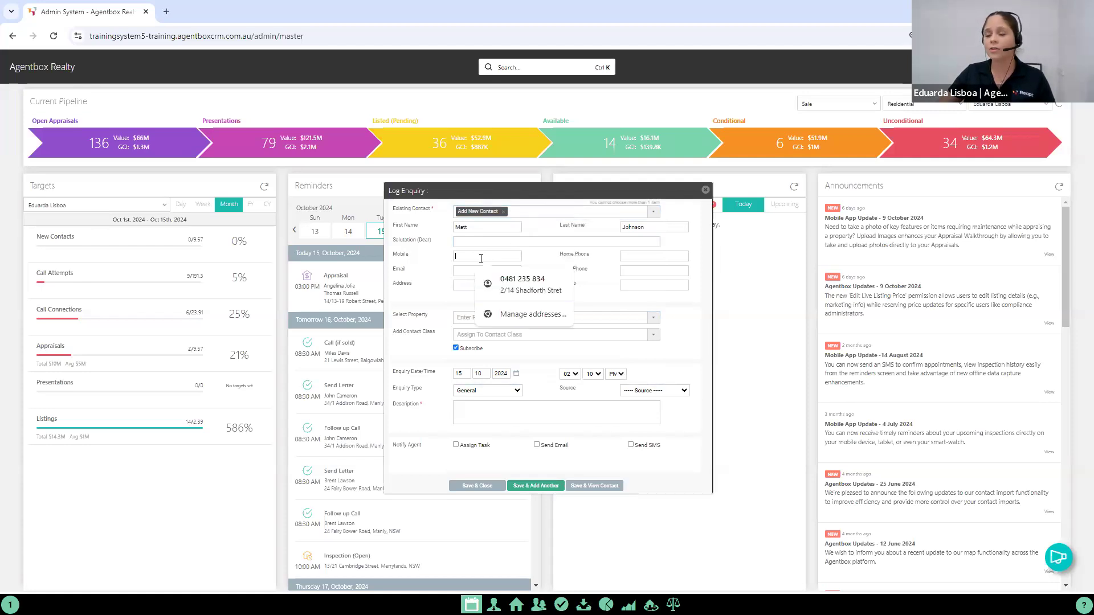
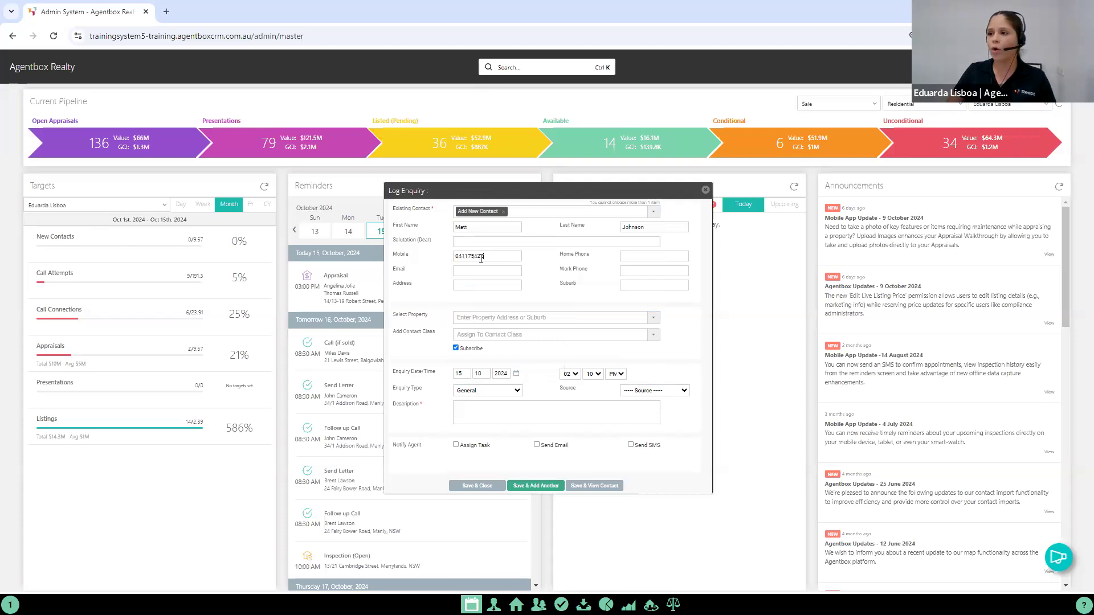
pyautogui.click(493, 271)
pyautogui.write('matt@example.com.au')
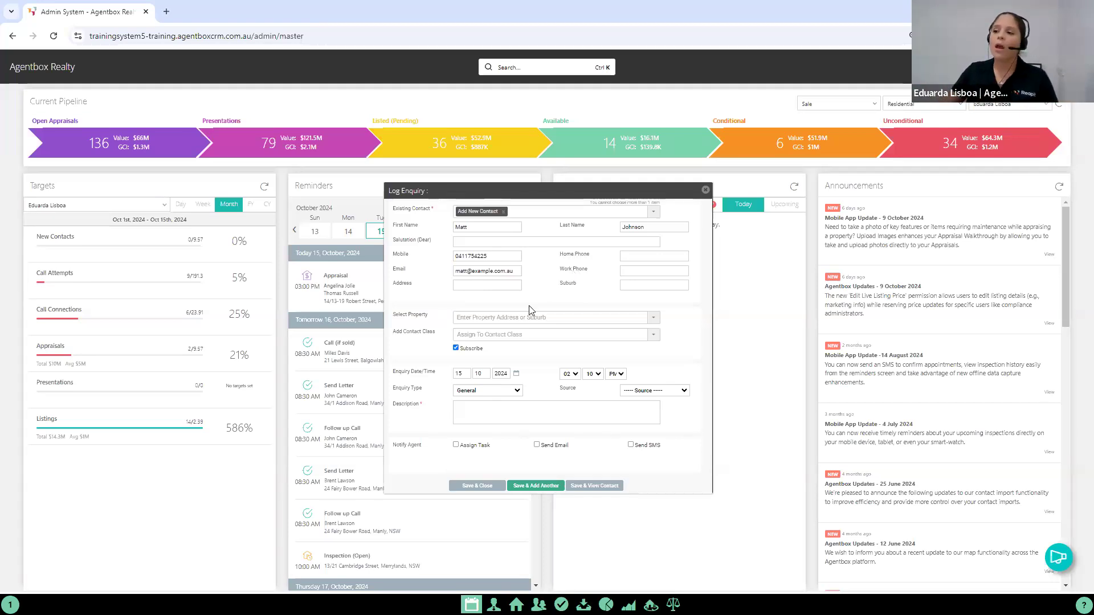
# Step: Link the enquiry to the available sale listing in Penrith, searching by its unit and street number
pyautogui.tripleClick(422, 316)
pyautogui.click(494, 317)
pyautogui.write('14/')
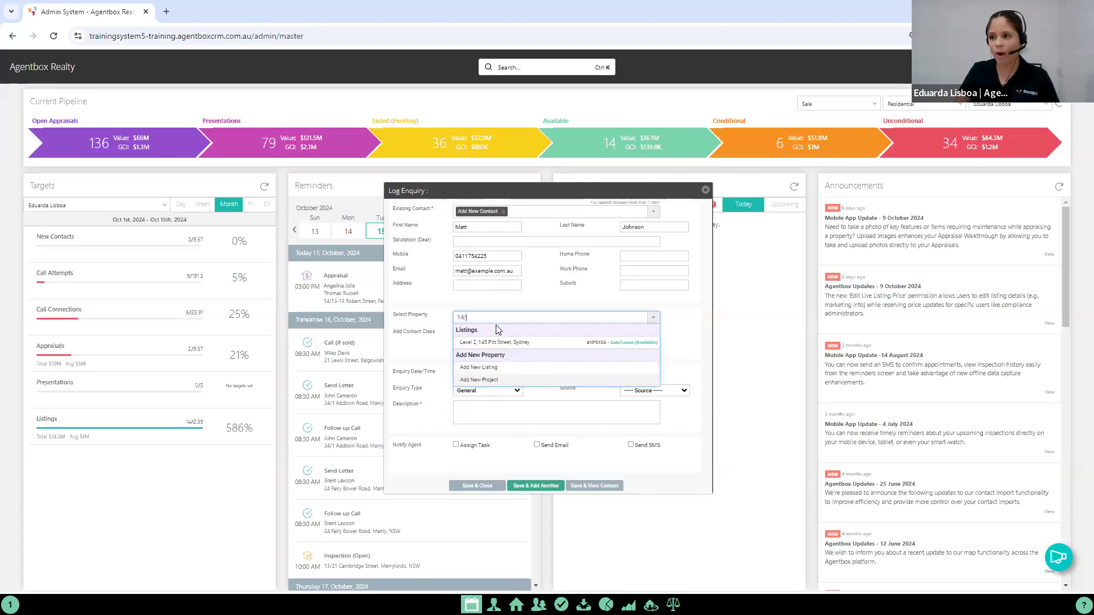
pyautogui.write('1')
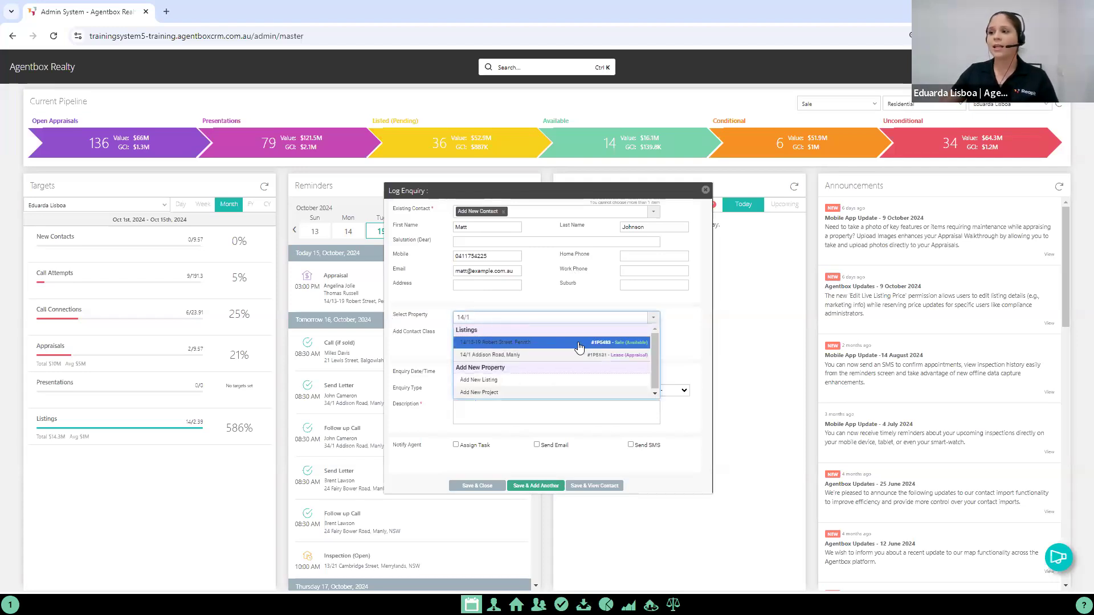
pyautogui.click(624, 347)
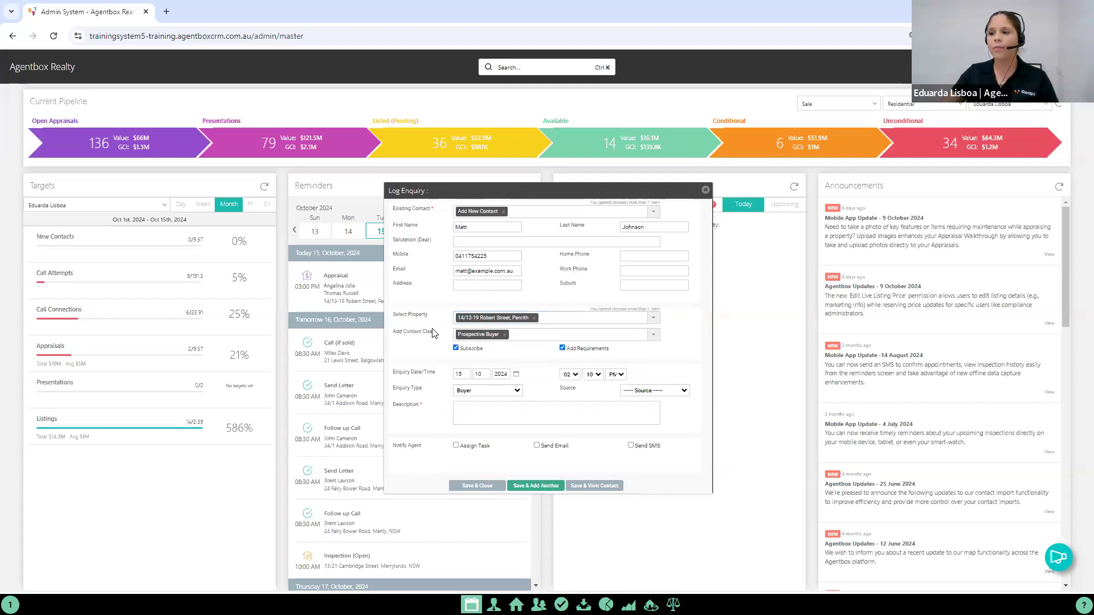
pyautogui.moveTo(405, 334); pyautogui.dragTo(524, 333)
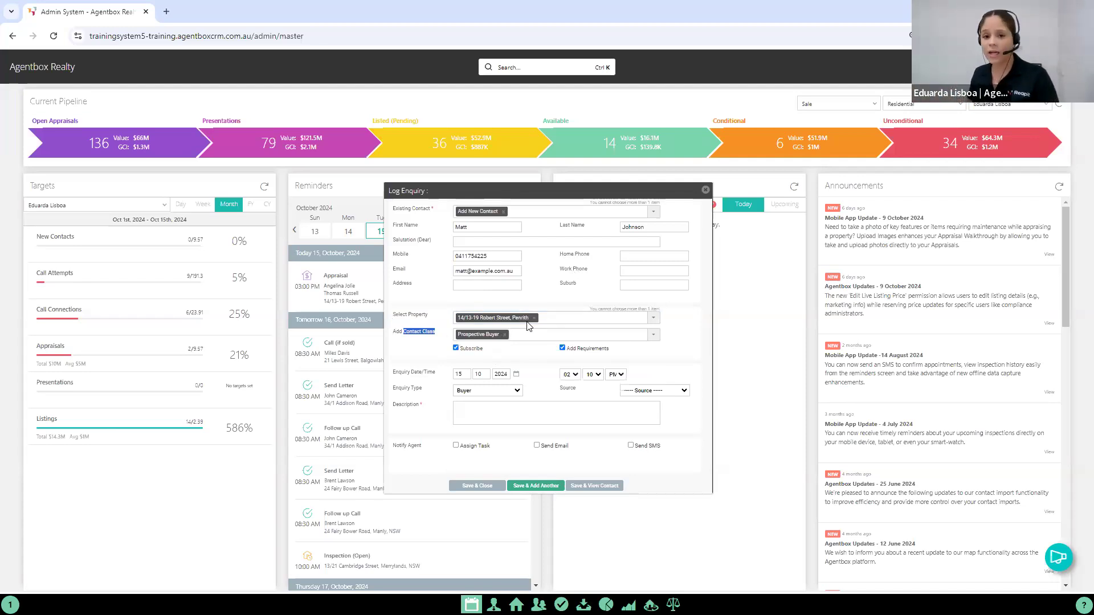
pyautogui.click(477, 352)
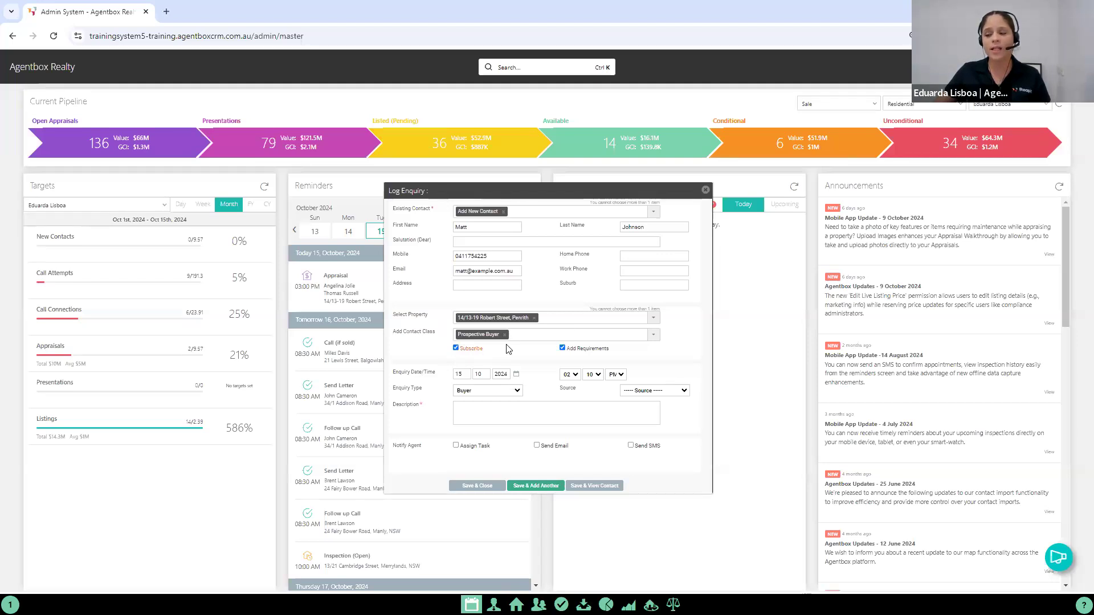
# Step: Set the minutes of the enquiry time to 00 and the enquiry source to Signboard
pyautogui.moveTo(588, 354)
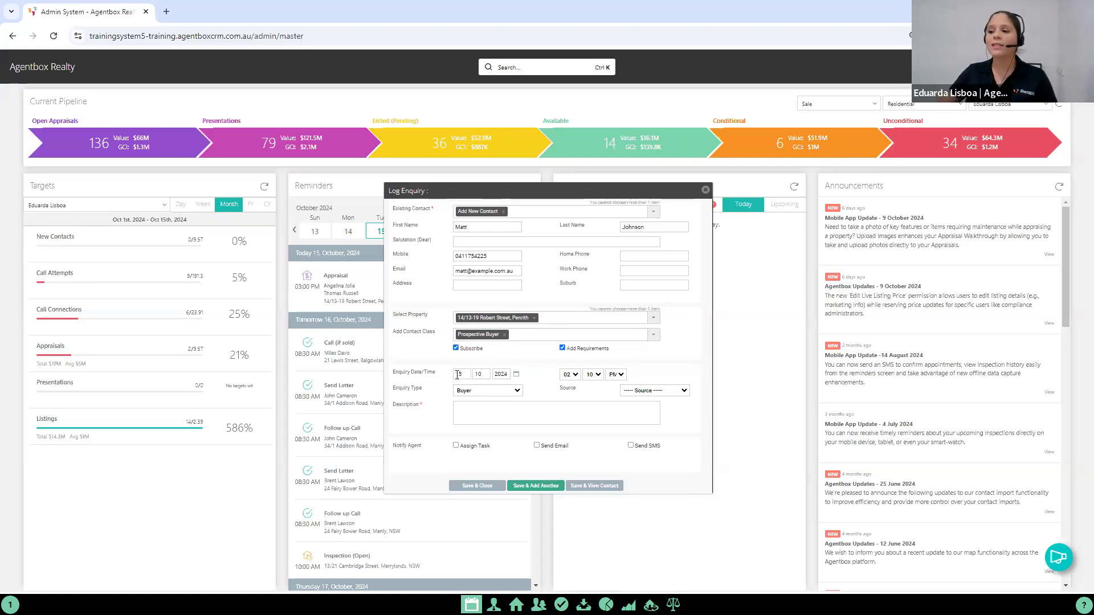
pyautogui.click(592, 376)
pyautogui.click(593, 389)
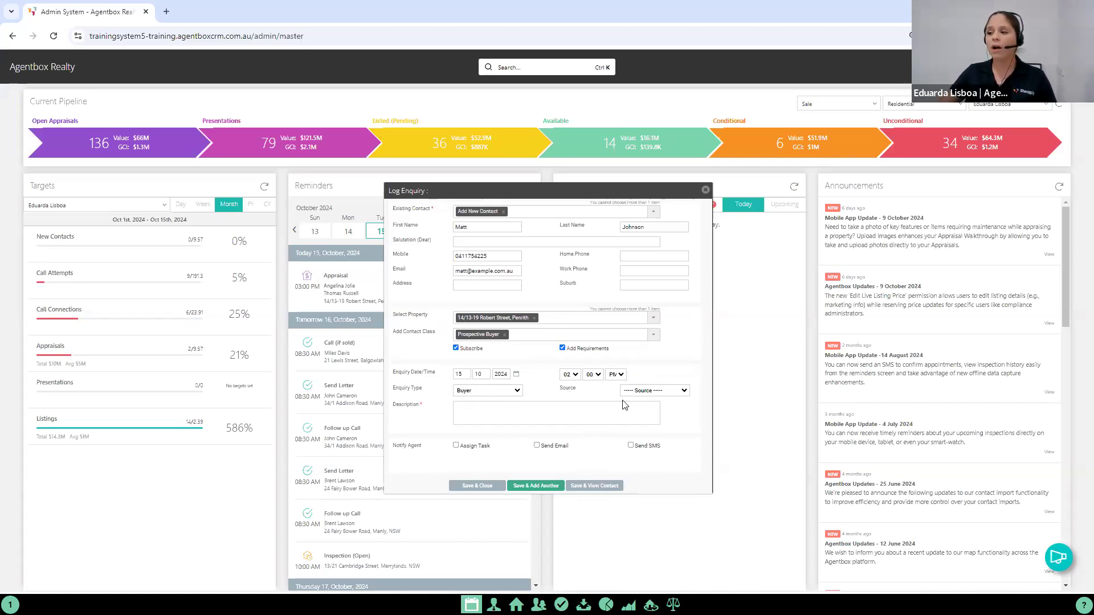
pyautogui.click(650, 391)
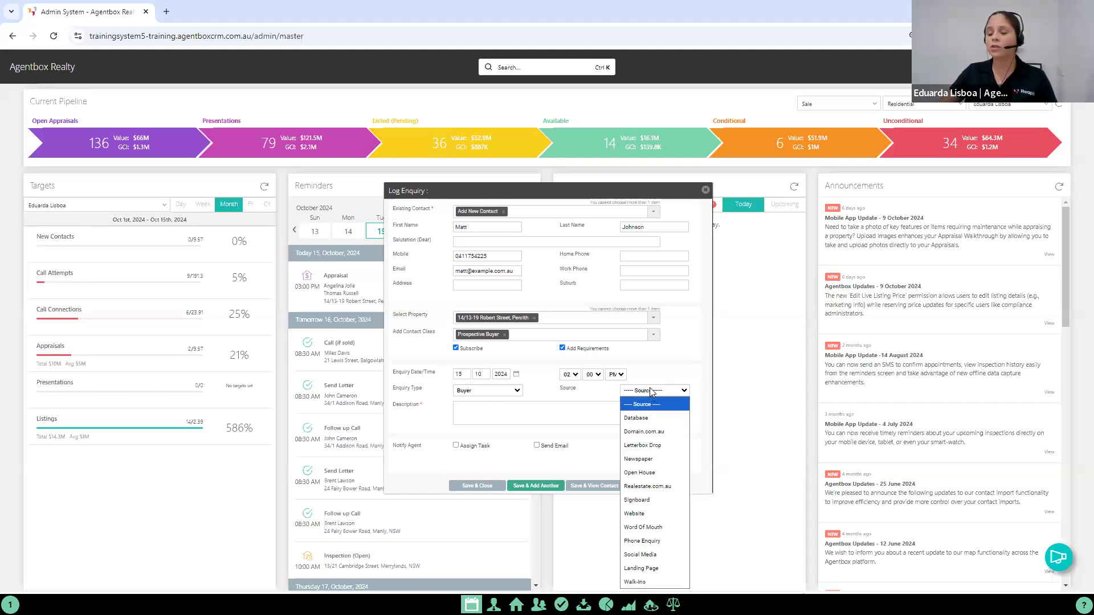
pyautogui.click(639, 499)
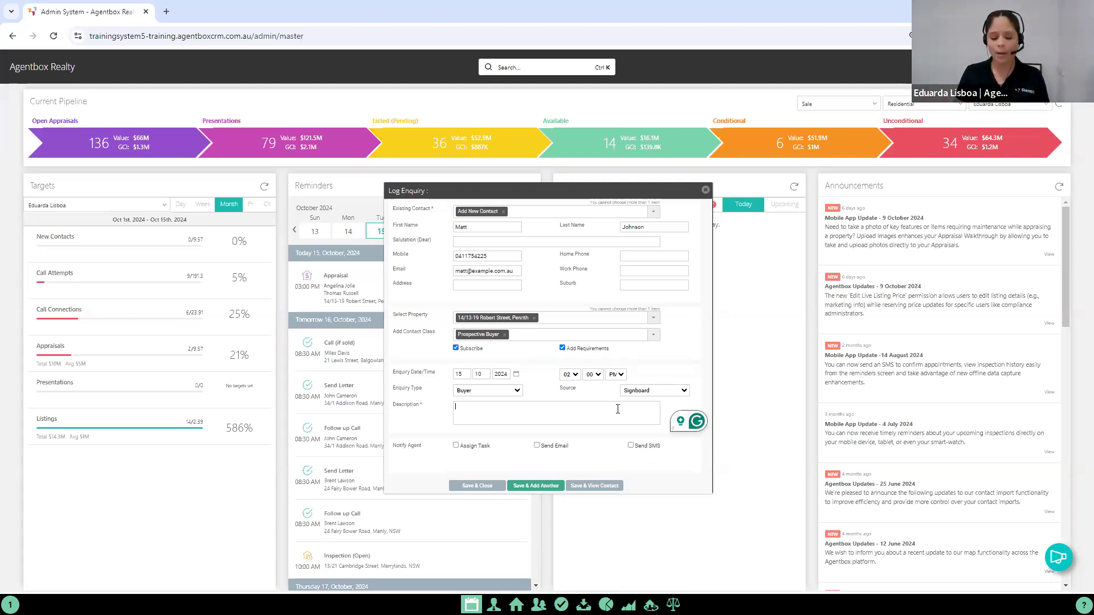
# Step: Enter "Price guide and upcoming inspections" as the enquiry description
pyautogui.write('Pr')
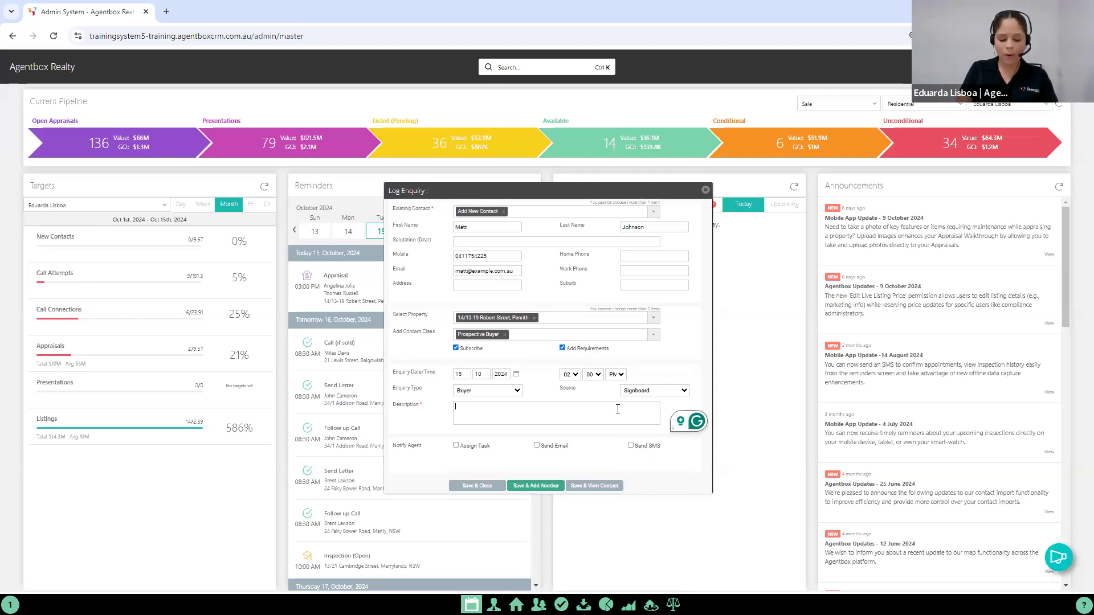
pyautogui.write('ice g')
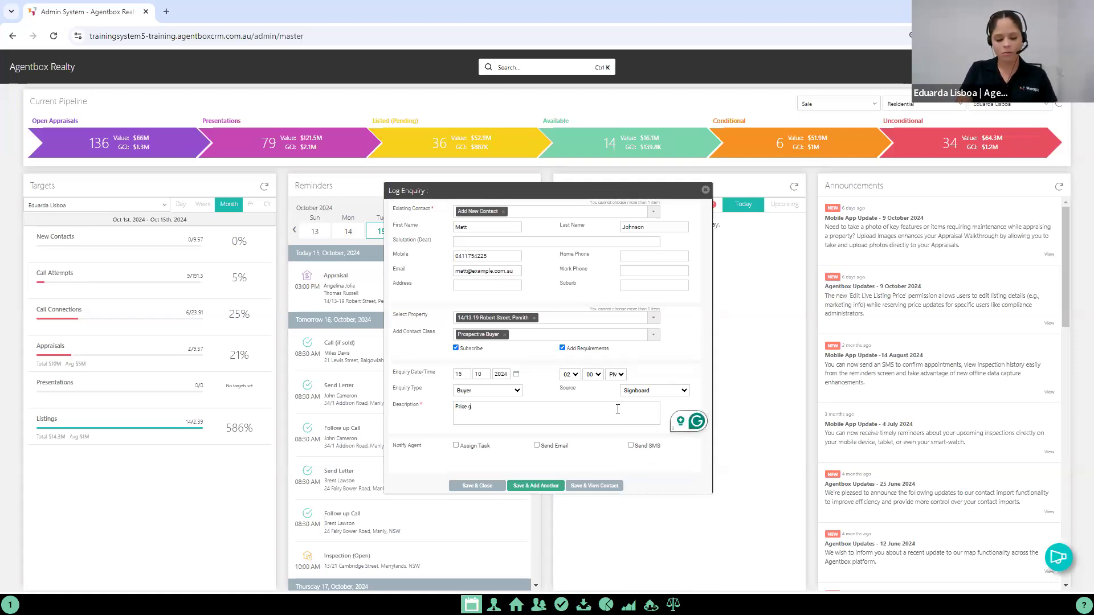
pyautogui.write('uide and upcoming')
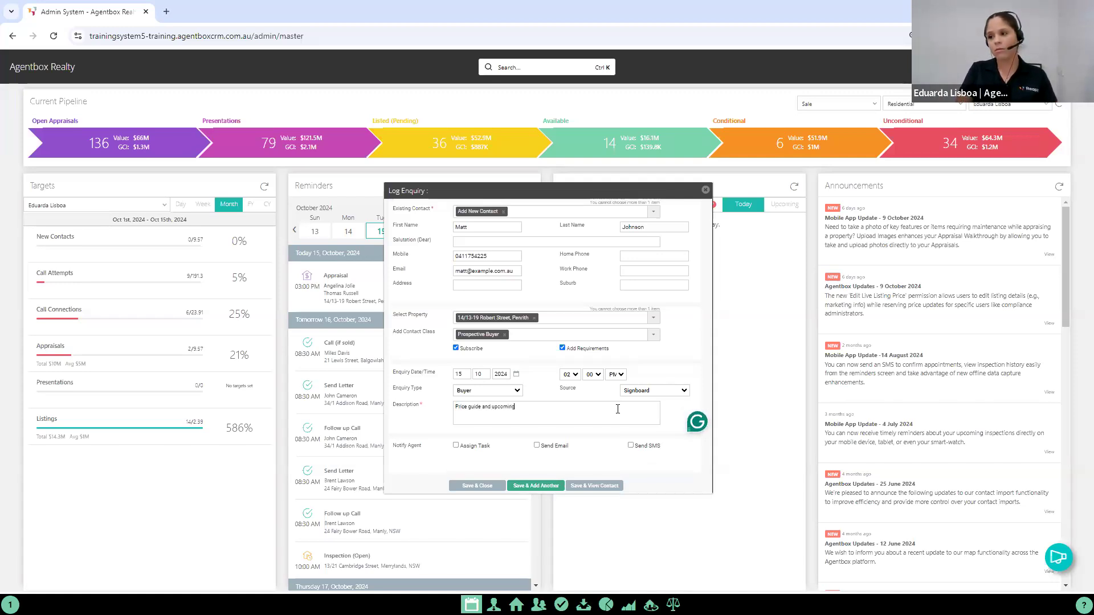
pyautogui.write(' inspections')
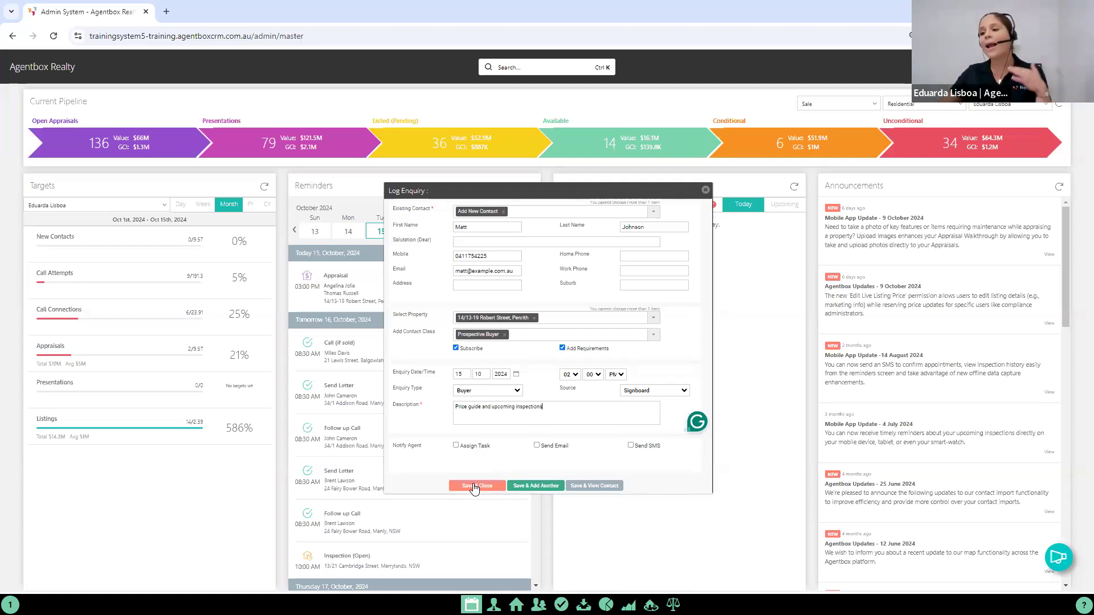
# Step: Try the agent notification options by assigning a task to an agent and enabling email and SMS, and switch them all off
pyautogui.click(456, 445)
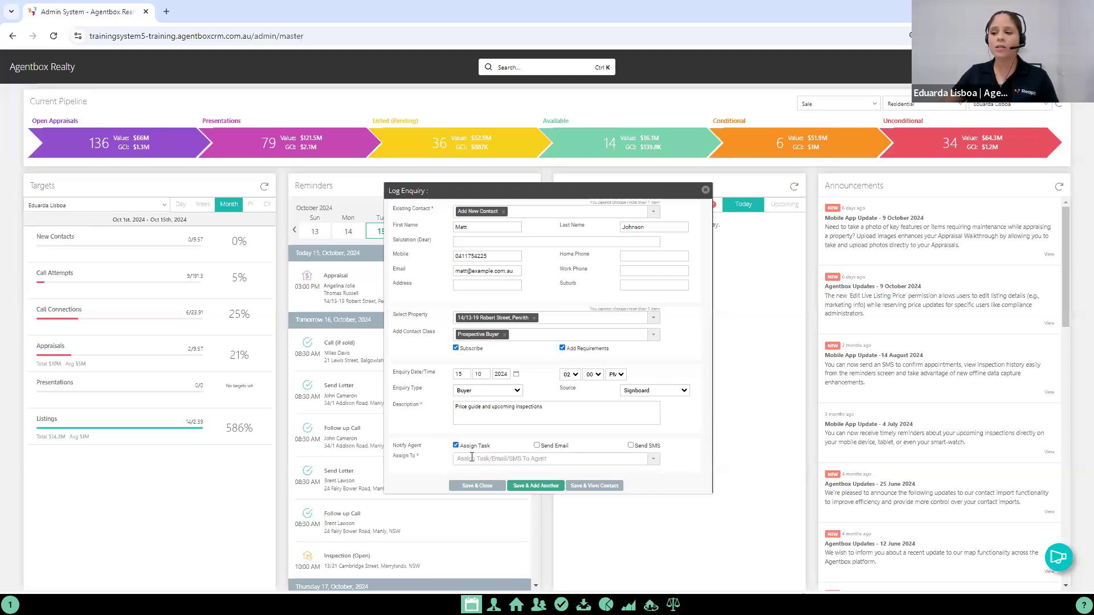
pyautogui.click(474, 458)
pyautogui.write('b')
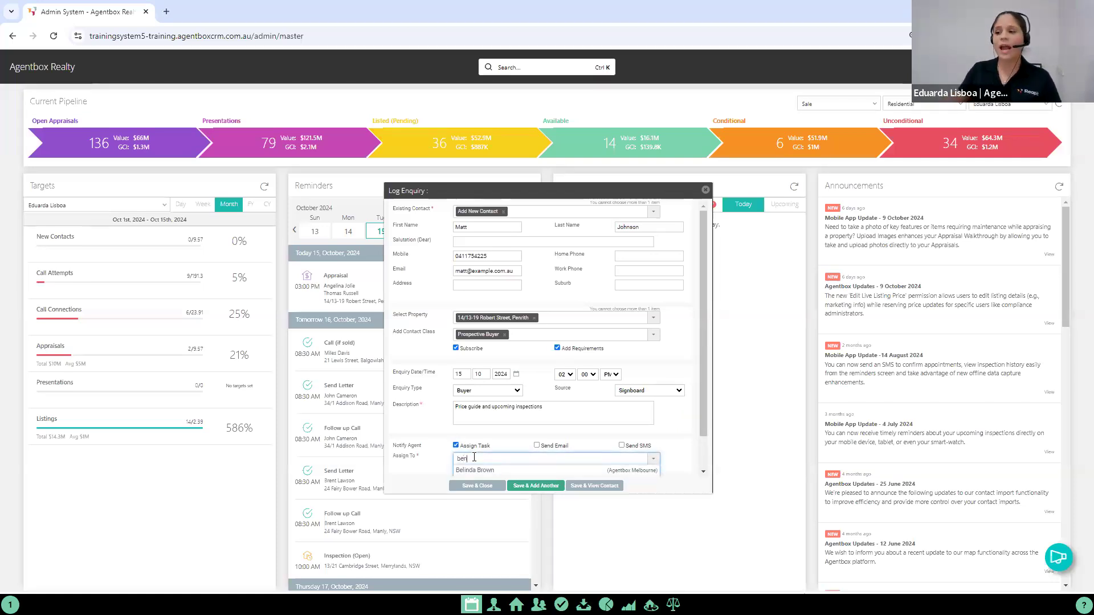
pyautogui.write('en')
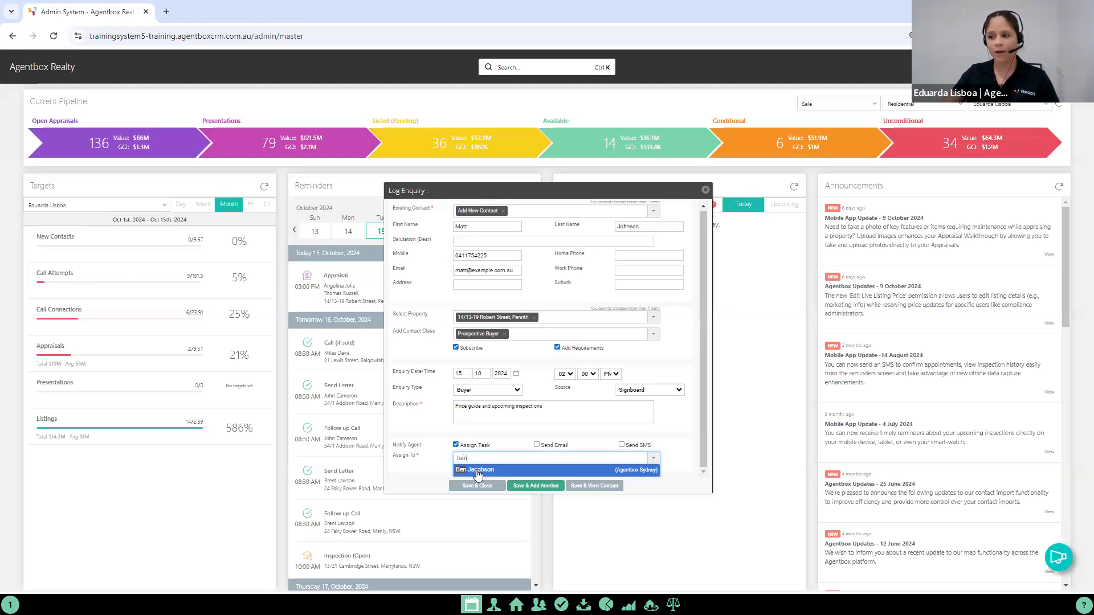
pyautogui.click(482, 443)
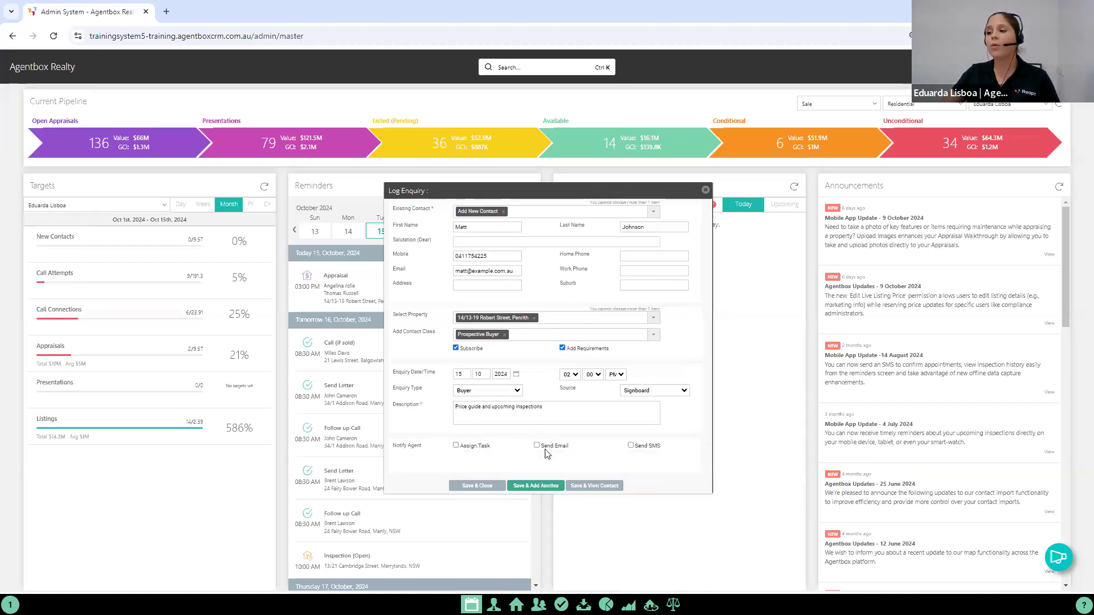
pyautogui.click(537, 445)
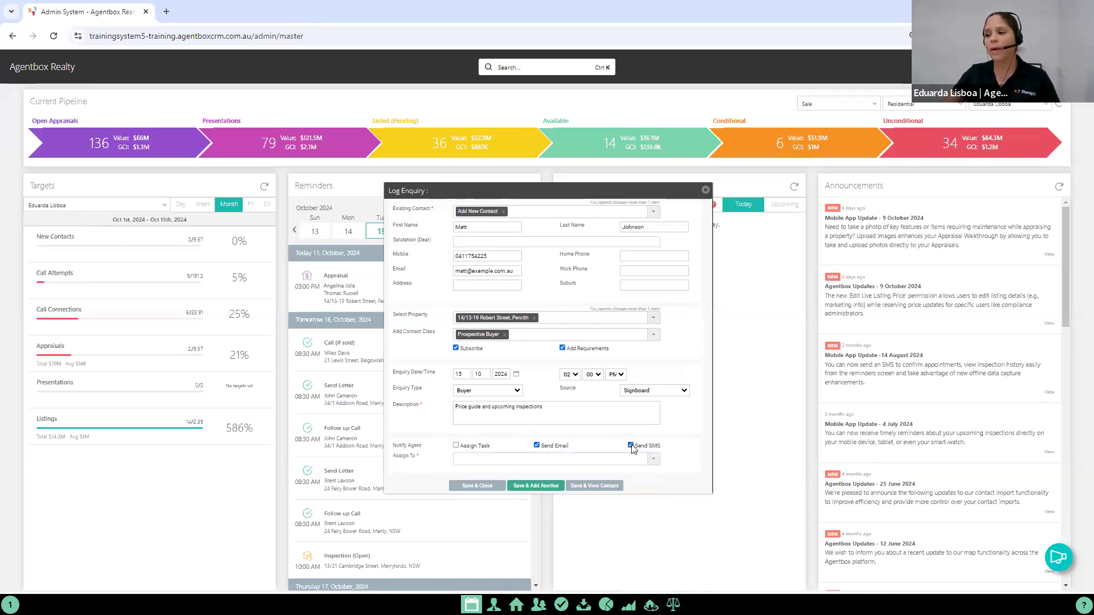
pyautogui.click(536, 446)
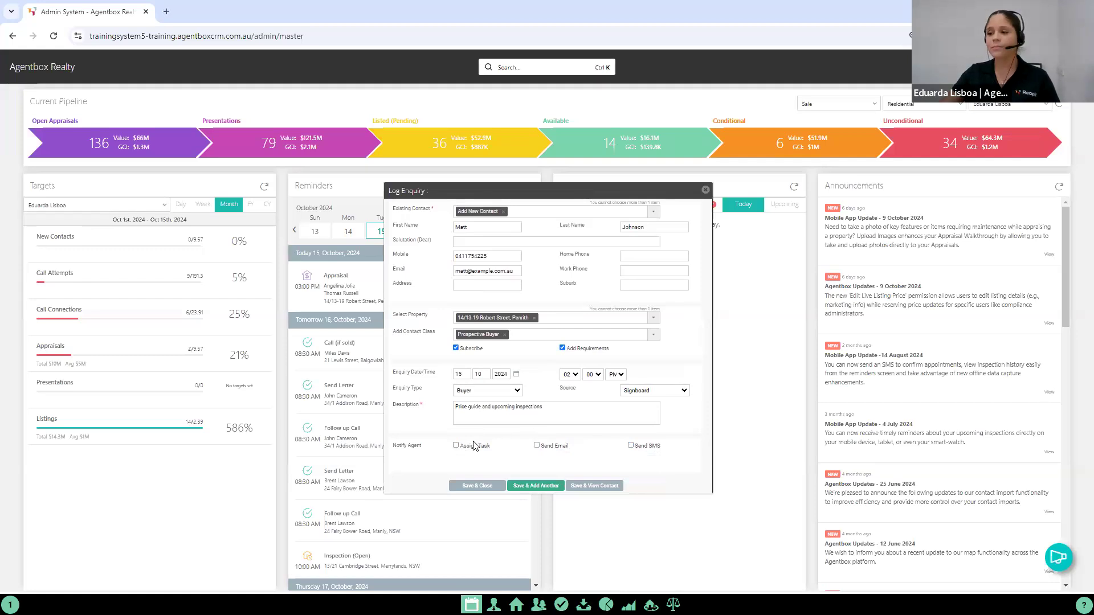
# Step: Save the enquiry and close the form
pyautogui.click(473, 487)
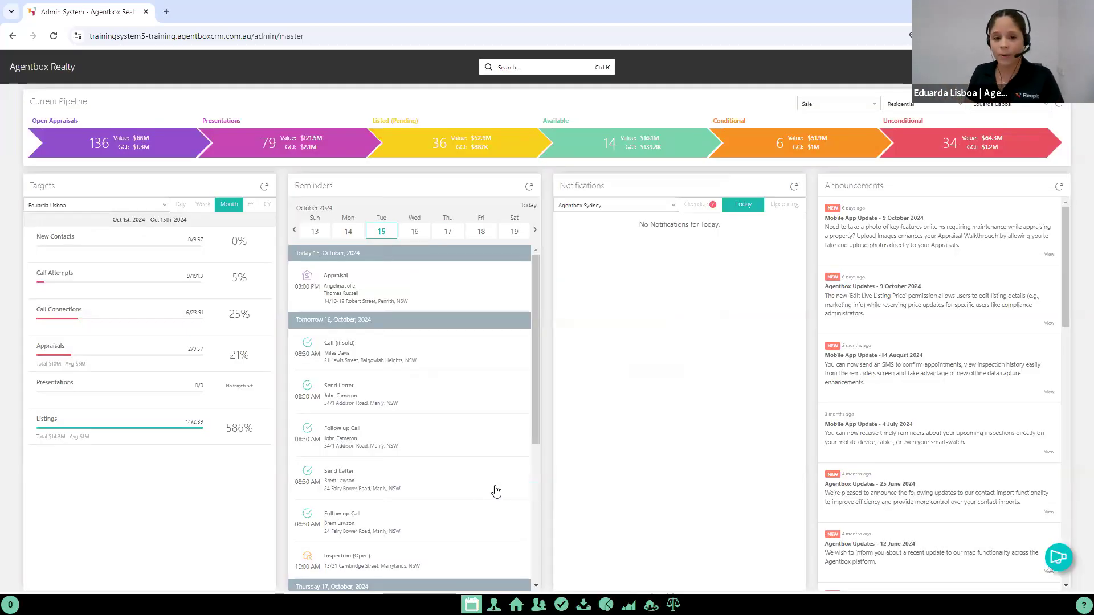
# Step: Search the database by a contact's first name and open the record of the matching contact in Copacabana
pyautogui.click(530, 68)
pyautogui.write('sam')
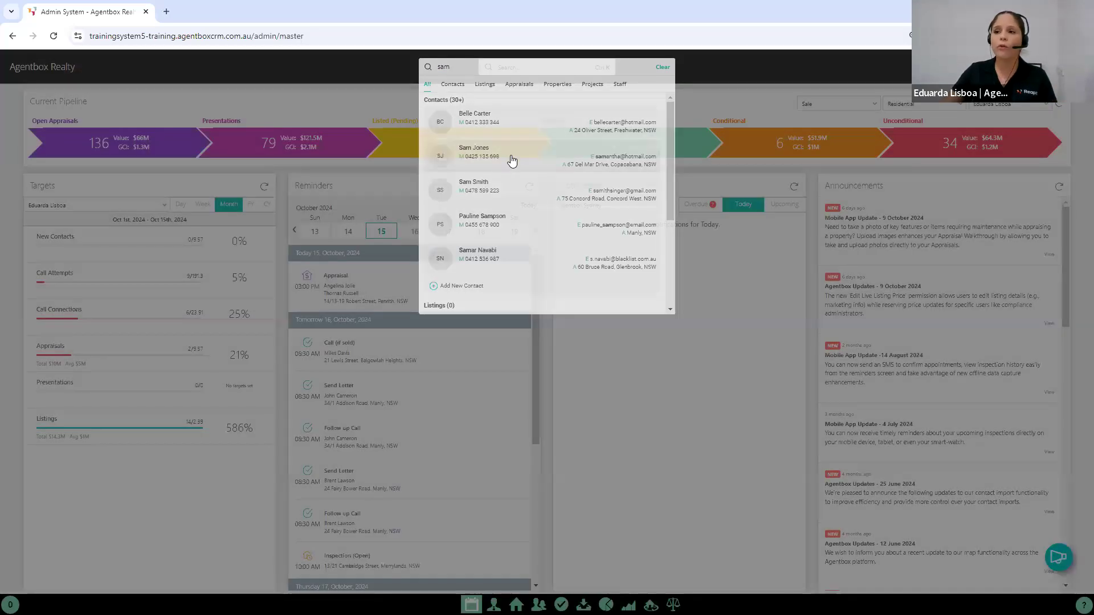
pyautogui.click(511, 155)
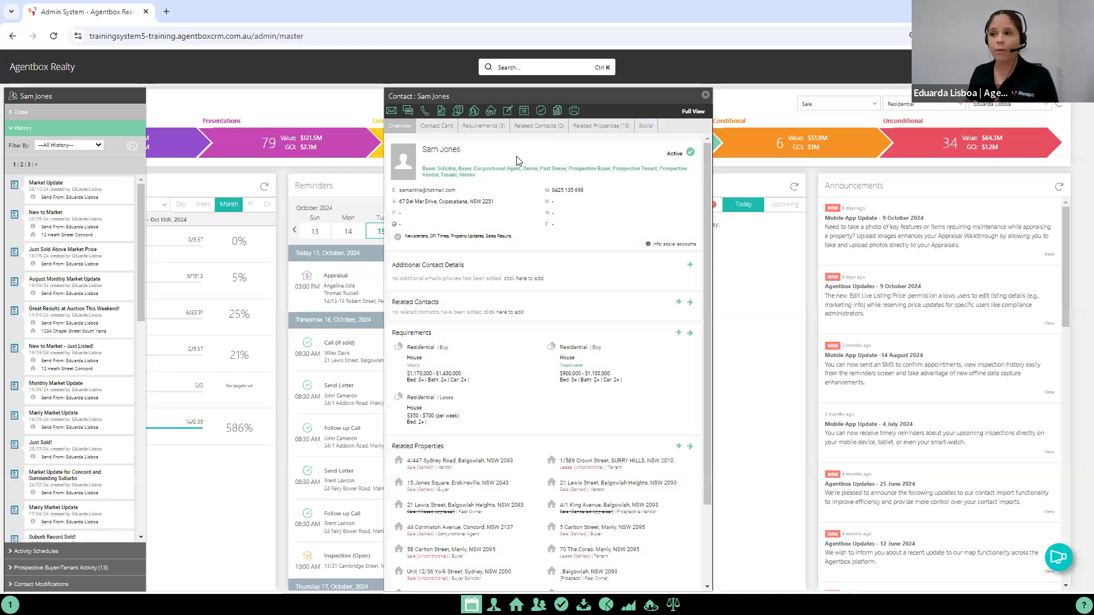
# Step: View the log enquiry form from the contact's record, then close the form, the record and its history without saving
pyautogui.click(456, 113)
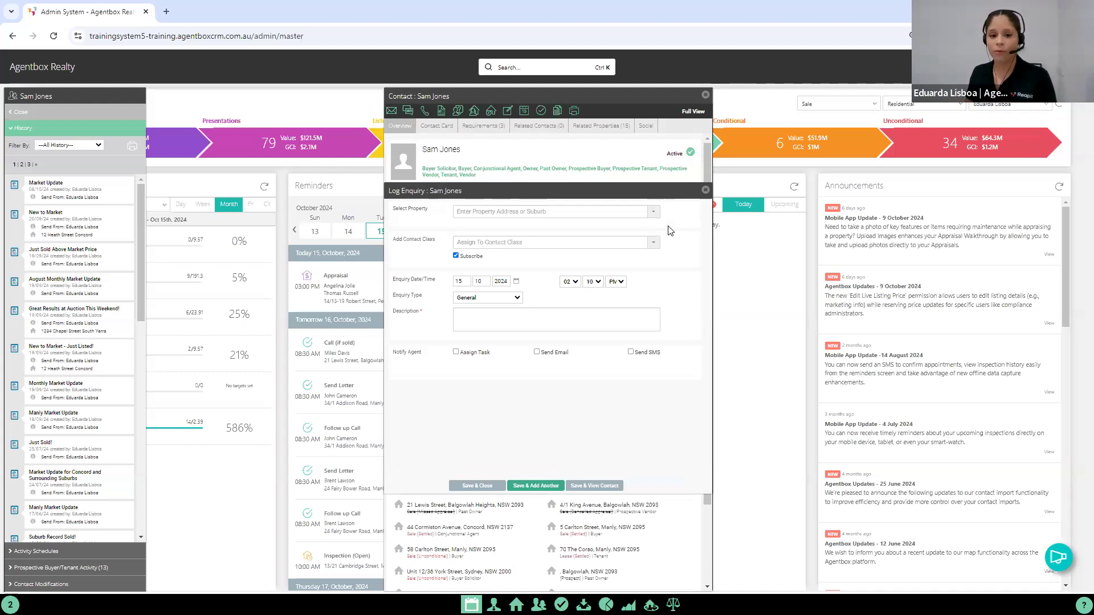
pyautogui.click(705, 190)
pyautogui.click(705, 94)
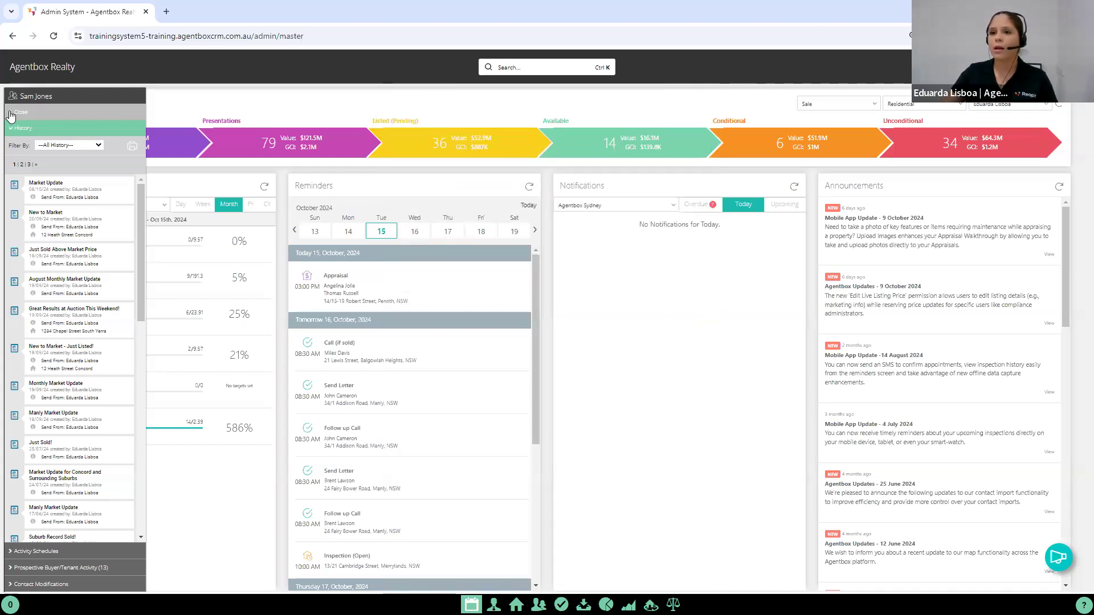
pyautogui.click(77, 114)
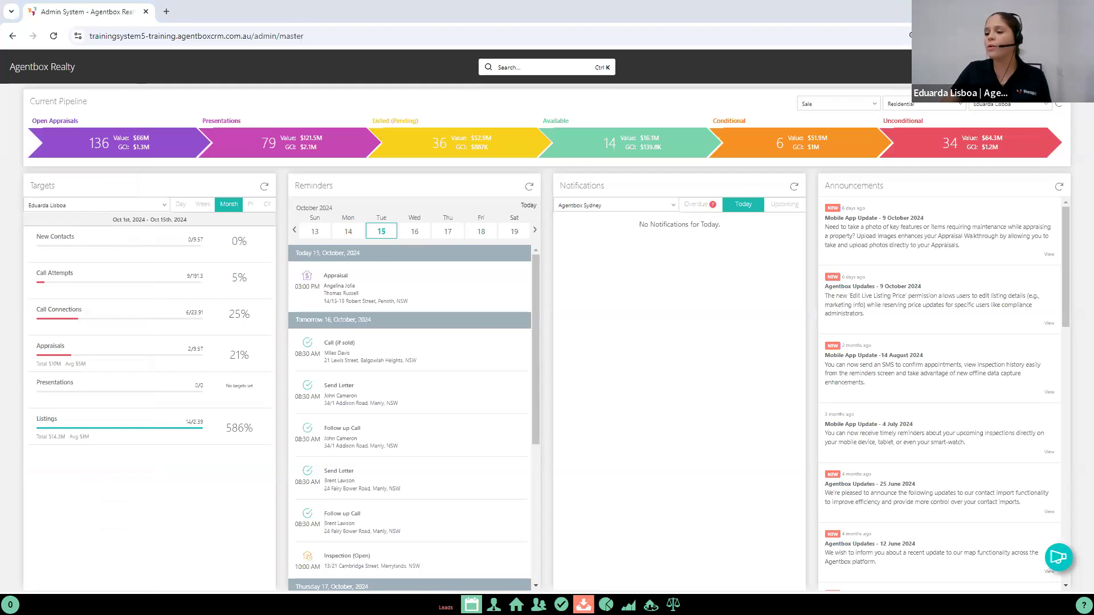
# Step: Open the leads area and list the outstanding leads for all dates
pyautogui.click(584, 604)
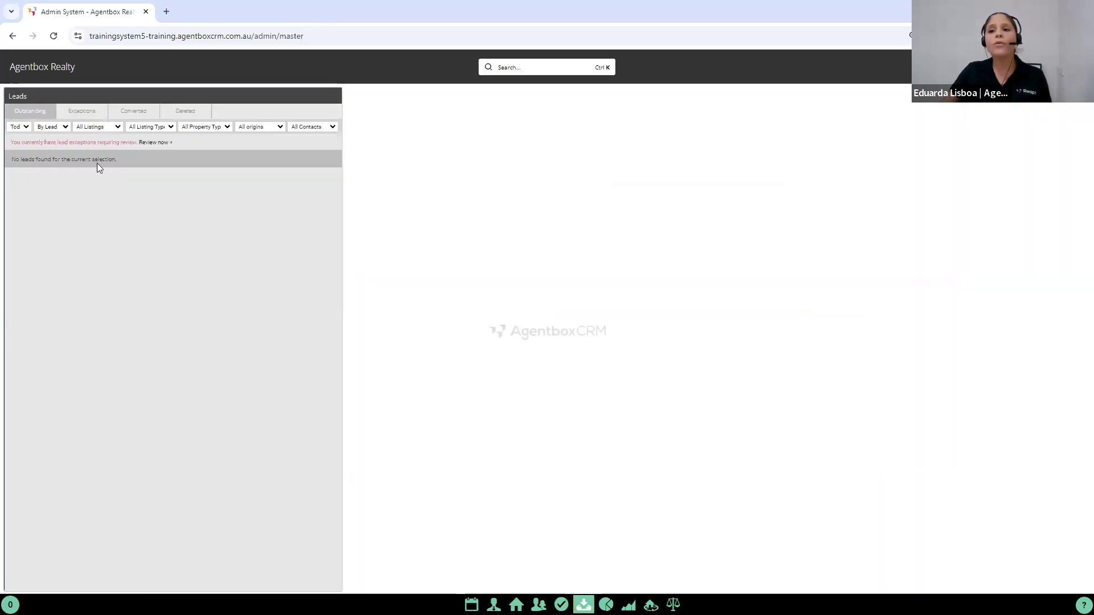
pyautogui.click(20, 126)
pyautogui.click(21, 155)
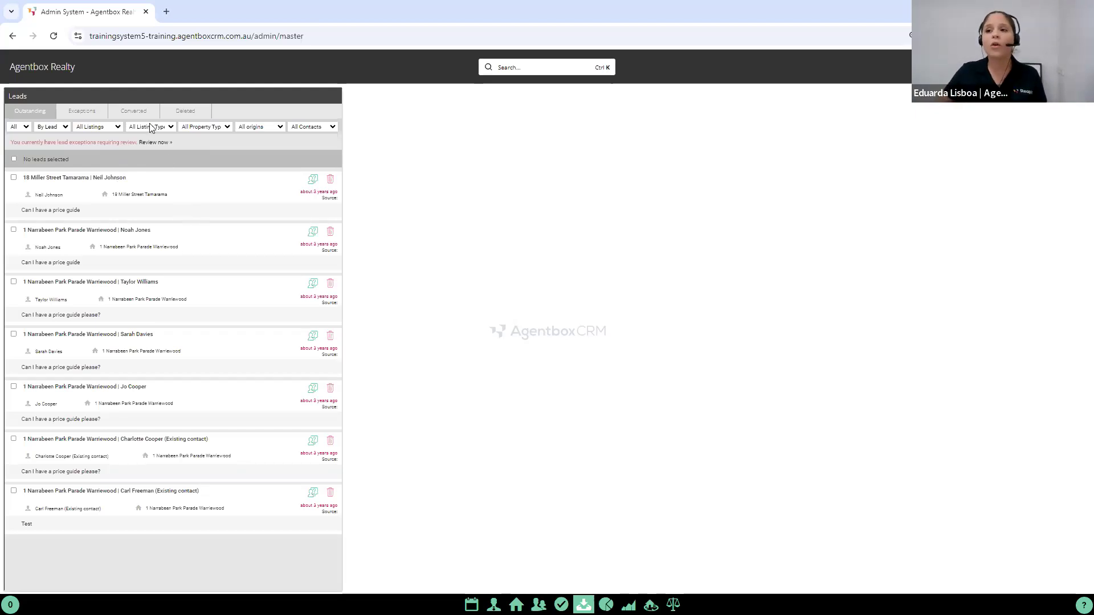
# Step: List the converted leads for all dates
pyautogui.click(136, 113)
pyautogui.click(19, 127)
pyautogui.click(22, 157)
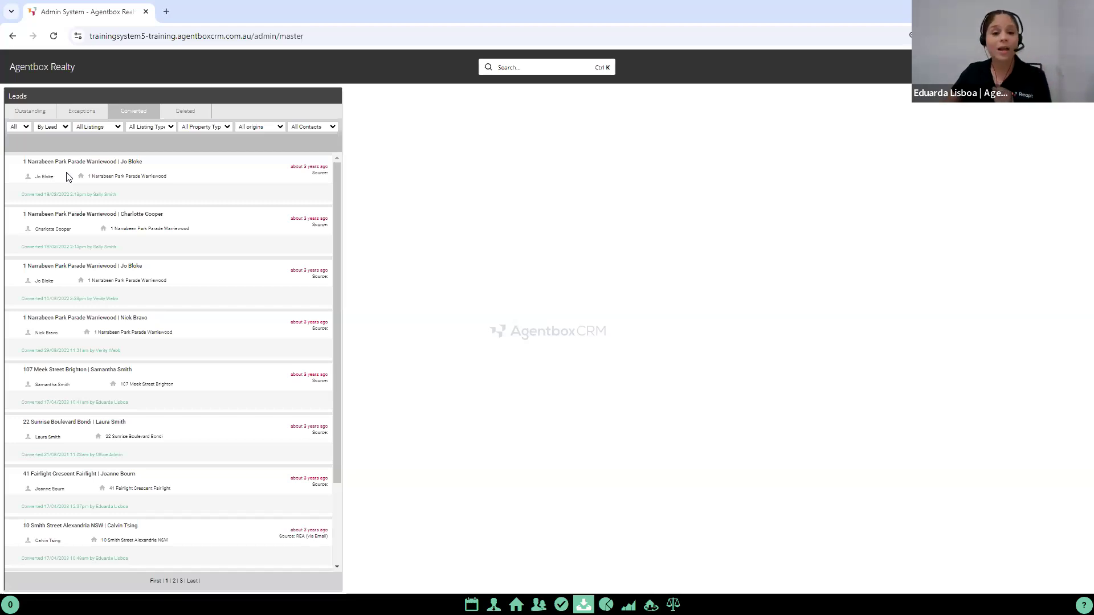
# Step: Review the lead exceptions and view the enquiry form of the first exception in Manly, closing it without saving
pyautogui.click(86, 111)
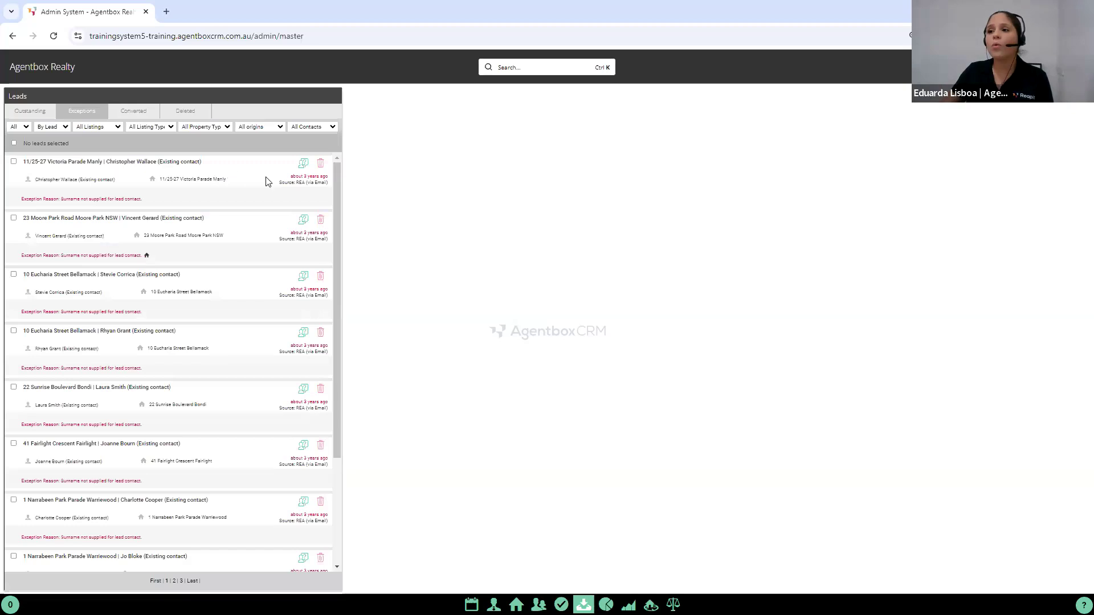
pyautogui.click(303, 165)
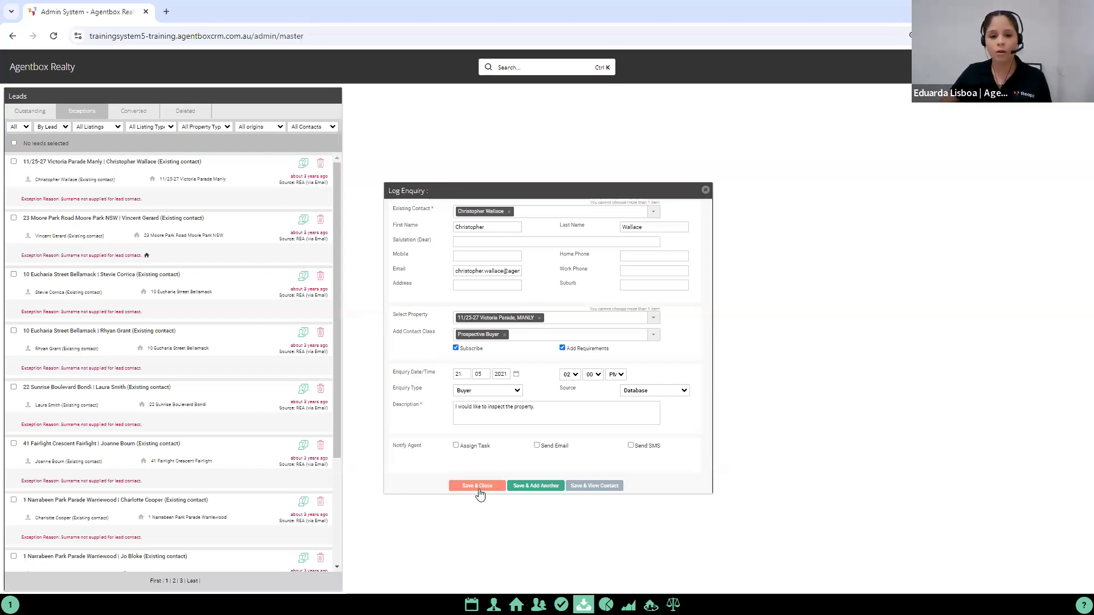
pyautogui.click(705, 190)
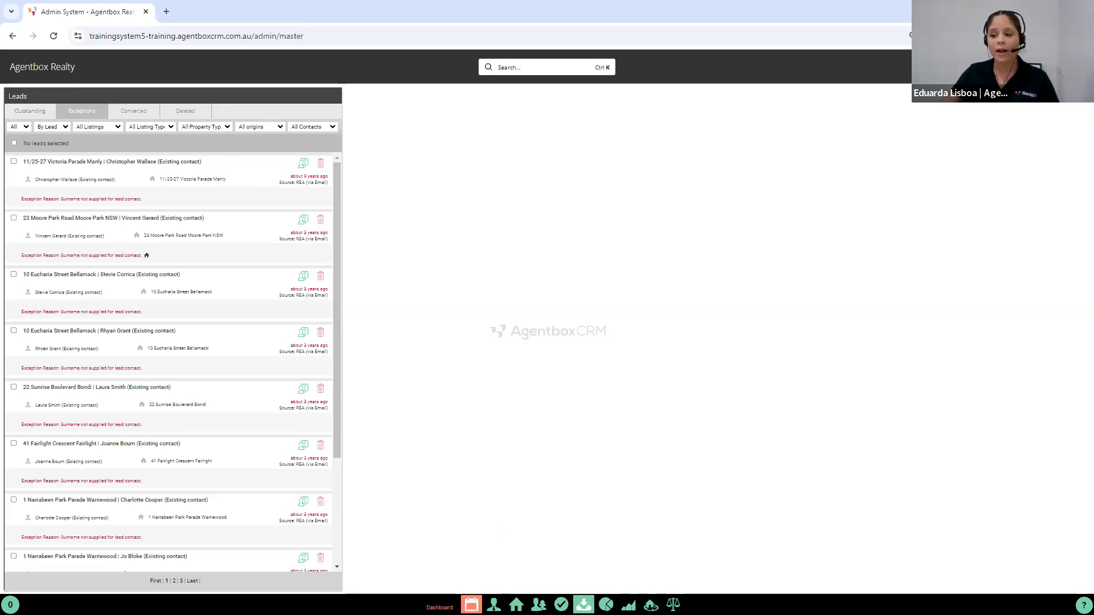
# Step: Return to the dashboard, search by unit and street number for the Penrith sale listing, and open its record
pyautogui.click(471, 605)
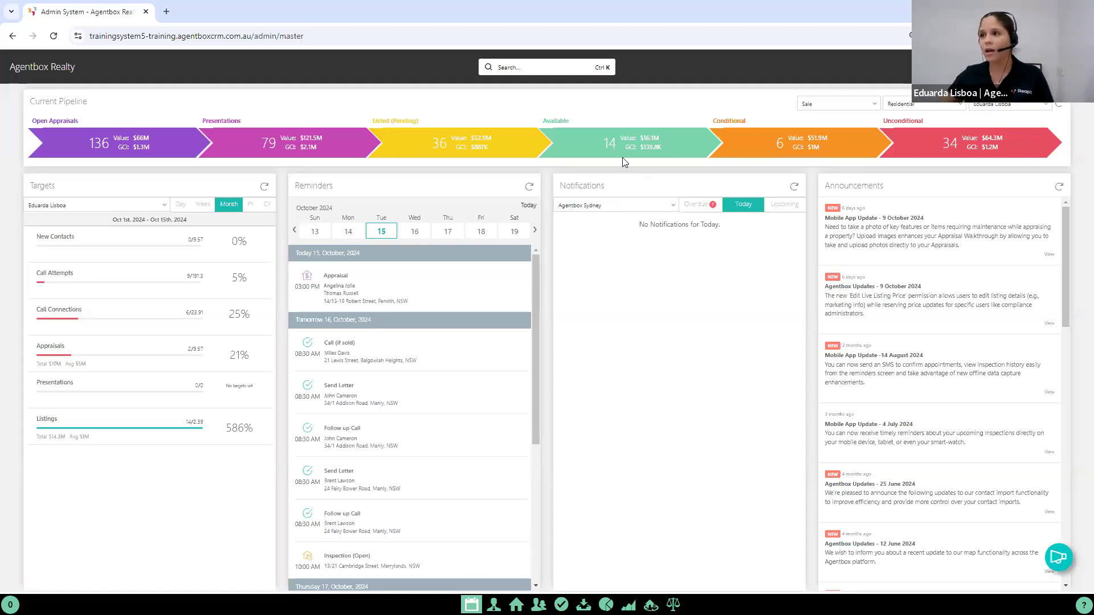
pyautogui.click(546, 67)
pyautogui.write('14')
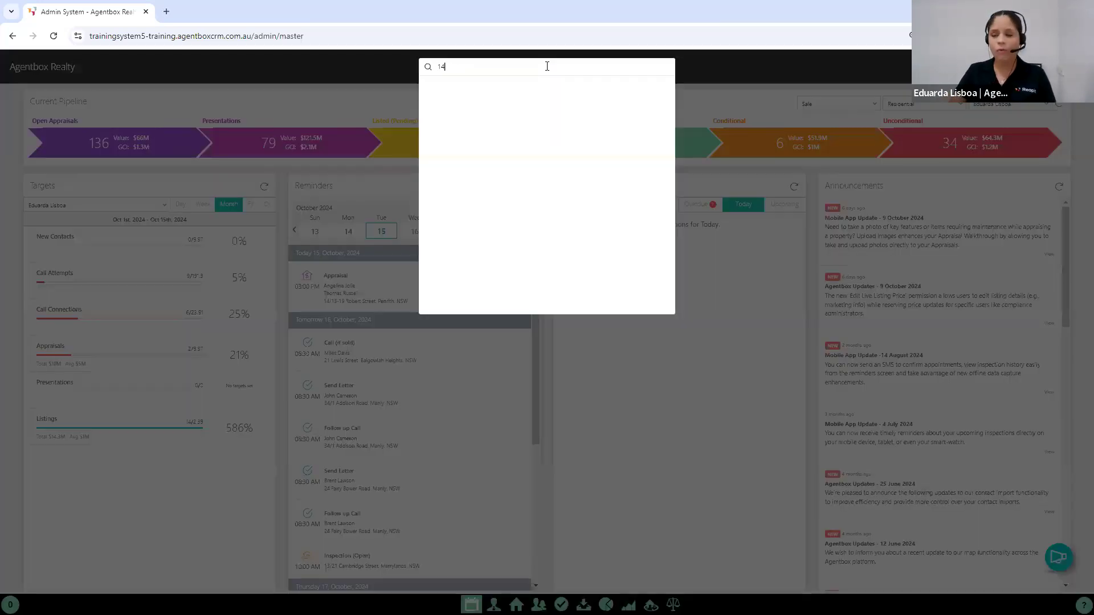
pyautogui.write('/13')
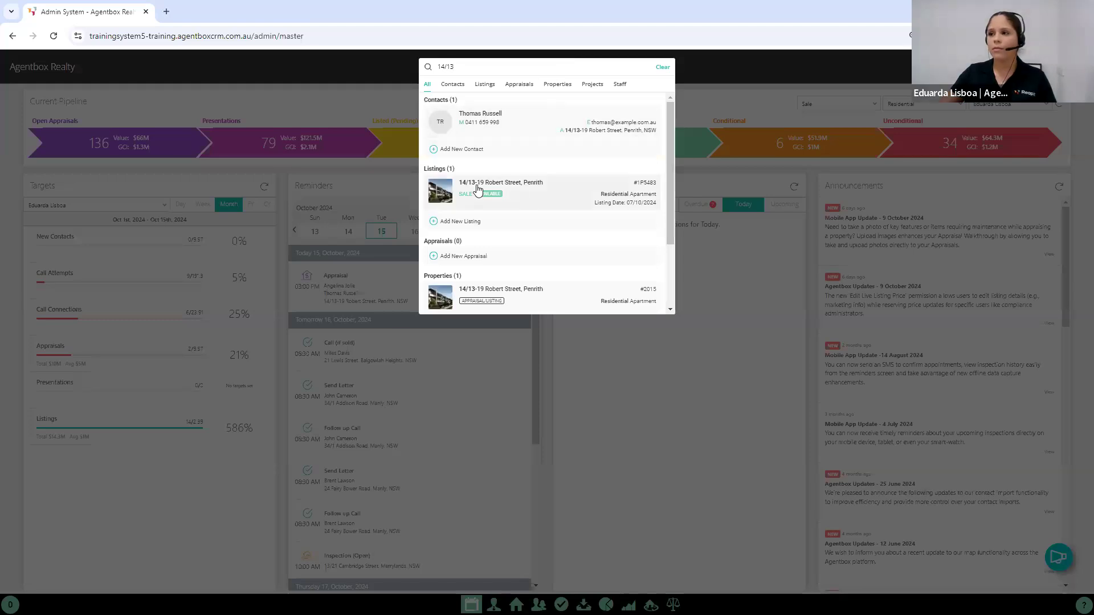
pyautogui.click(477, 189)
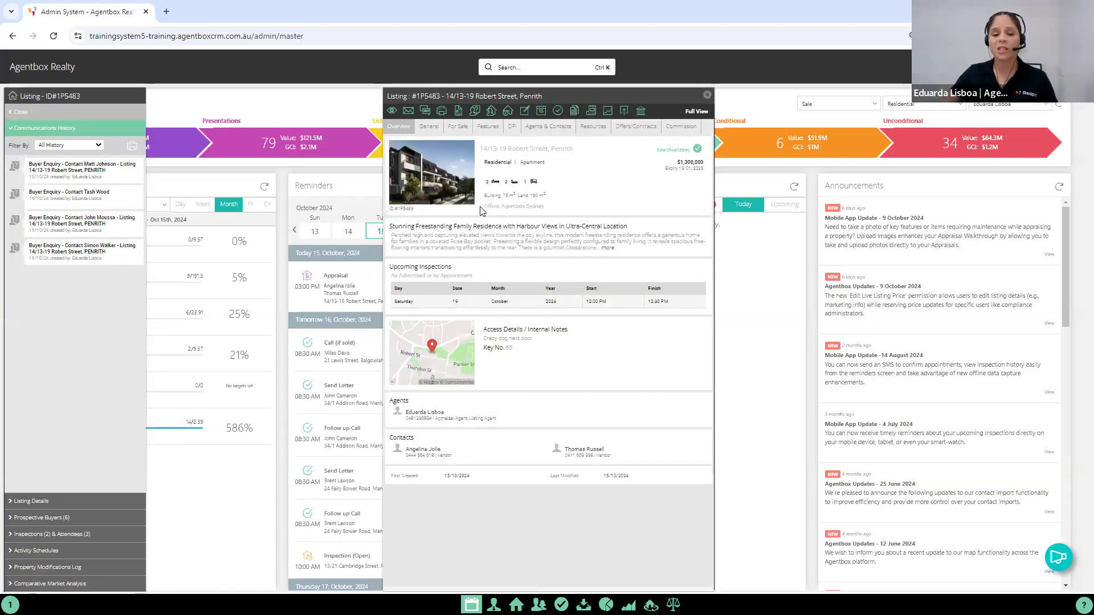
# Step: Add an attendee to the listing's past inspection of 12 October 2024, finding the existing contact in Bondi Beach by first name
pyautogui.click(512, 128)
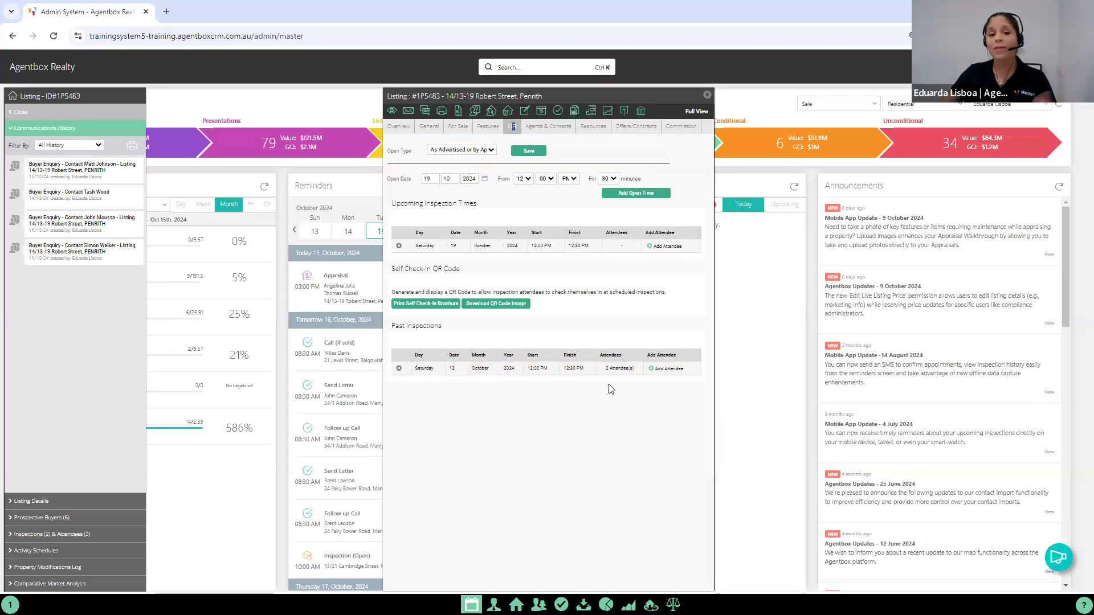
pyautogui.click(671, 371)
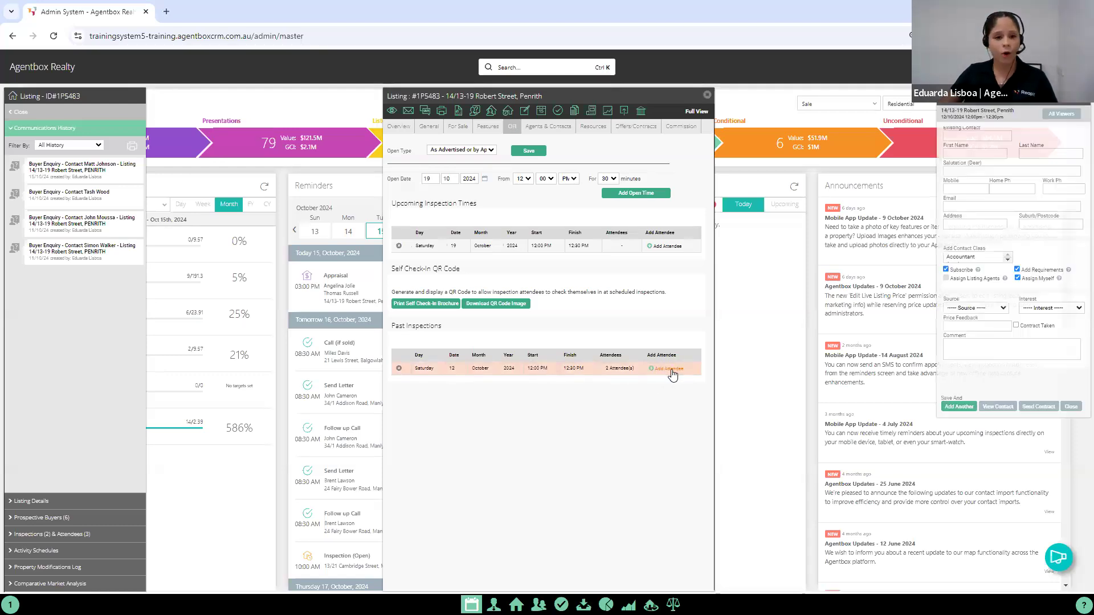
pyautogui.click(962, 138)
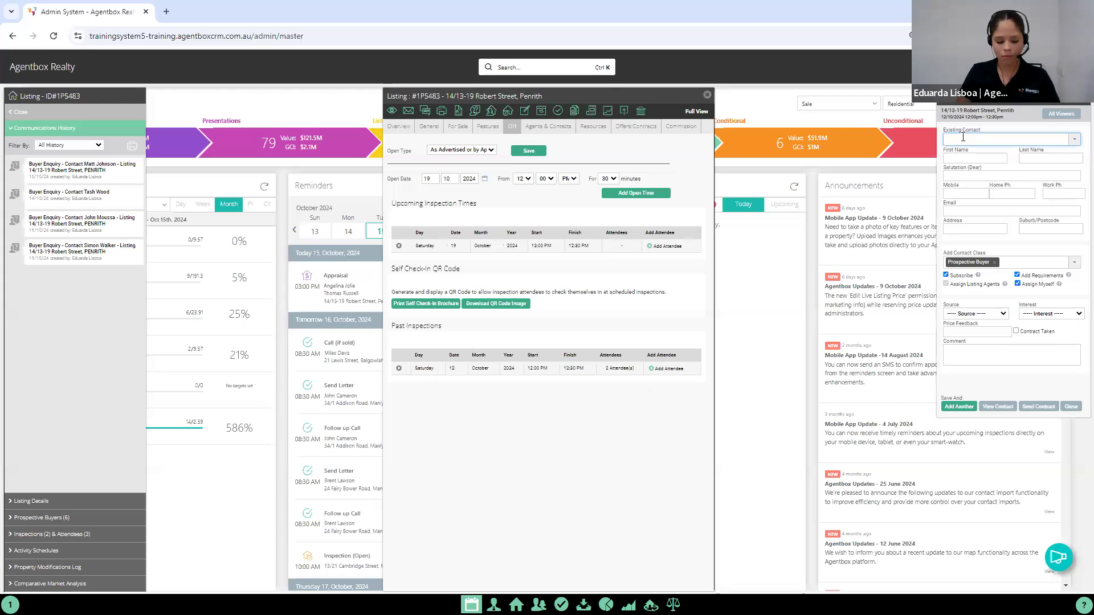
pyautogui.write('Jason')
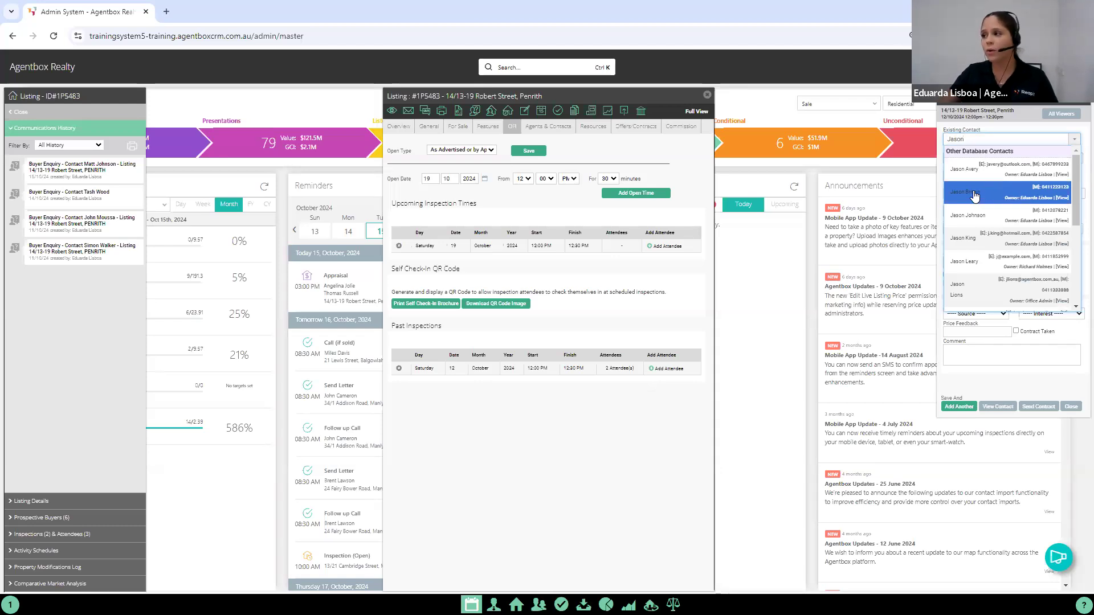
pyautogui.click(976, 195)
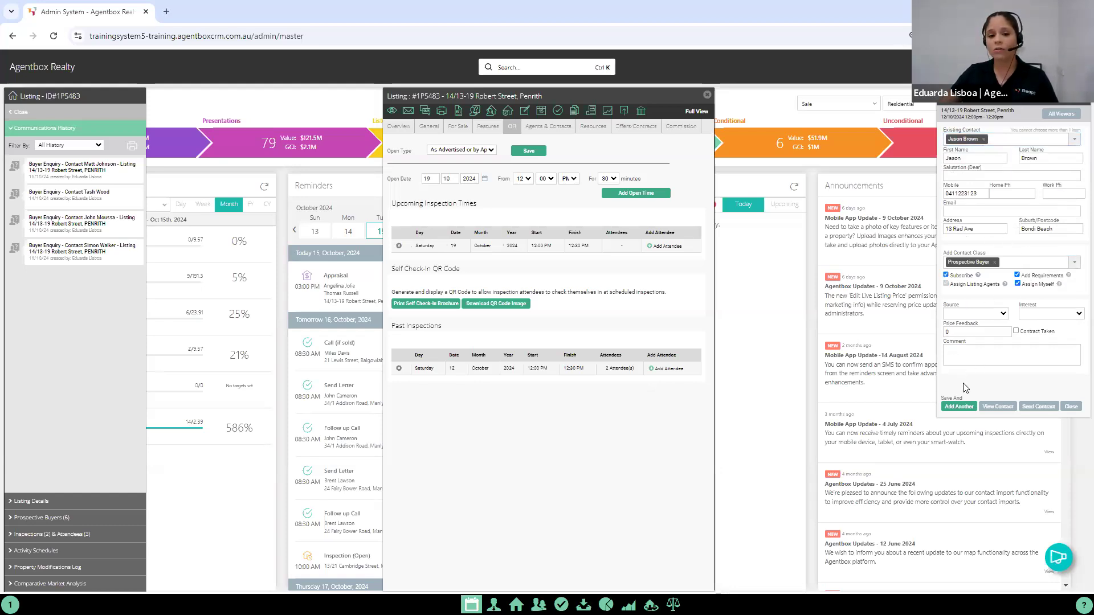
# Step: Set the attendee's source to Word Of Mouth, interest to Warm and price feedback to 1150000, and mark Contract Taken
pyautogui.click(969, 317)
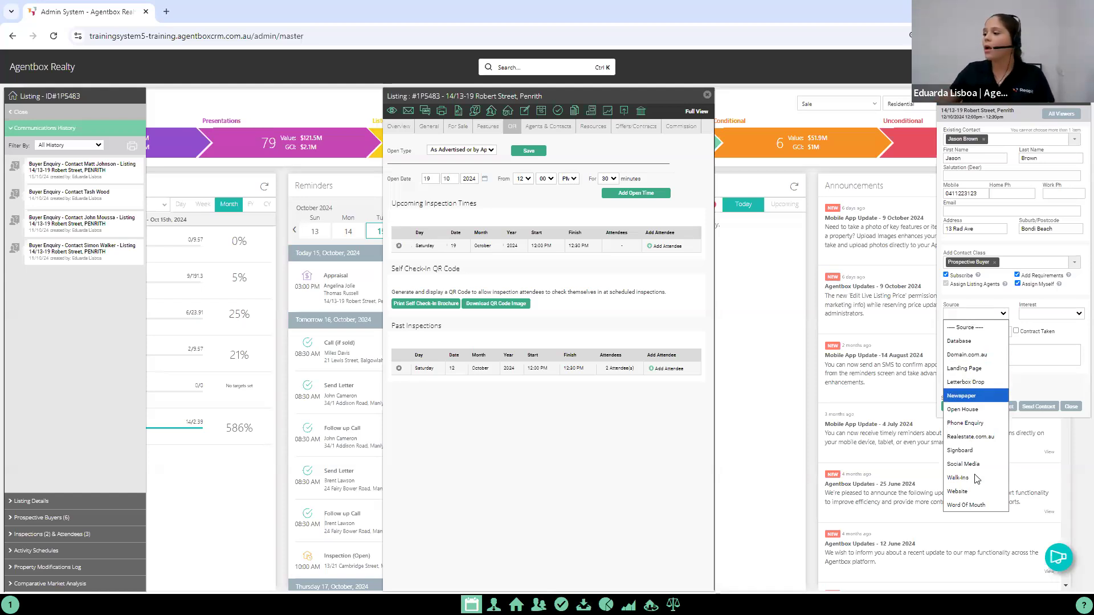
pyautogui.click(968, 506)
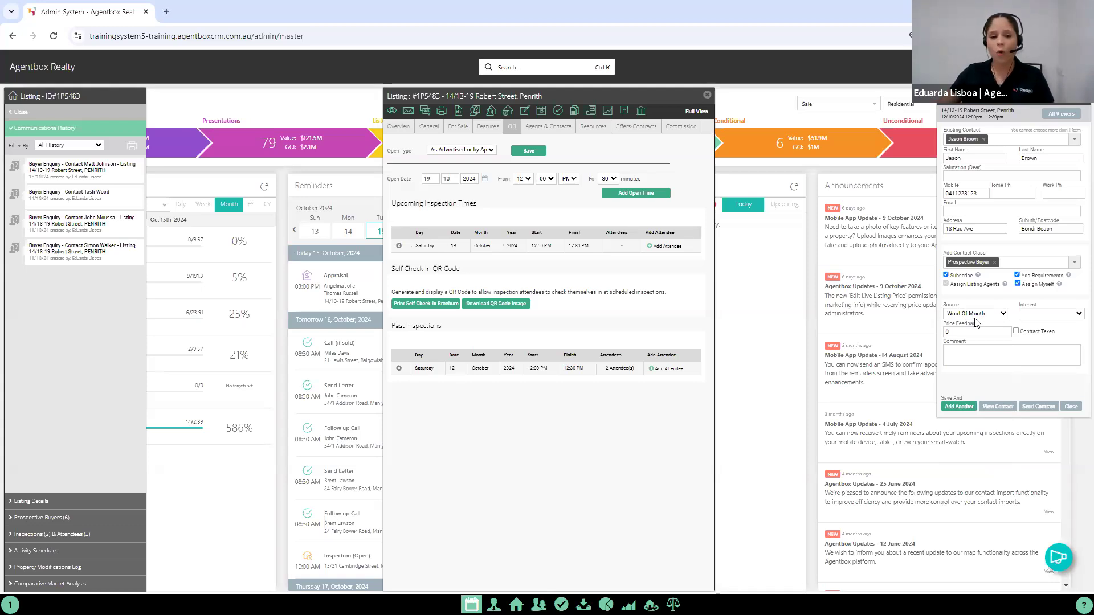
pyautogui.click(1026, 315)
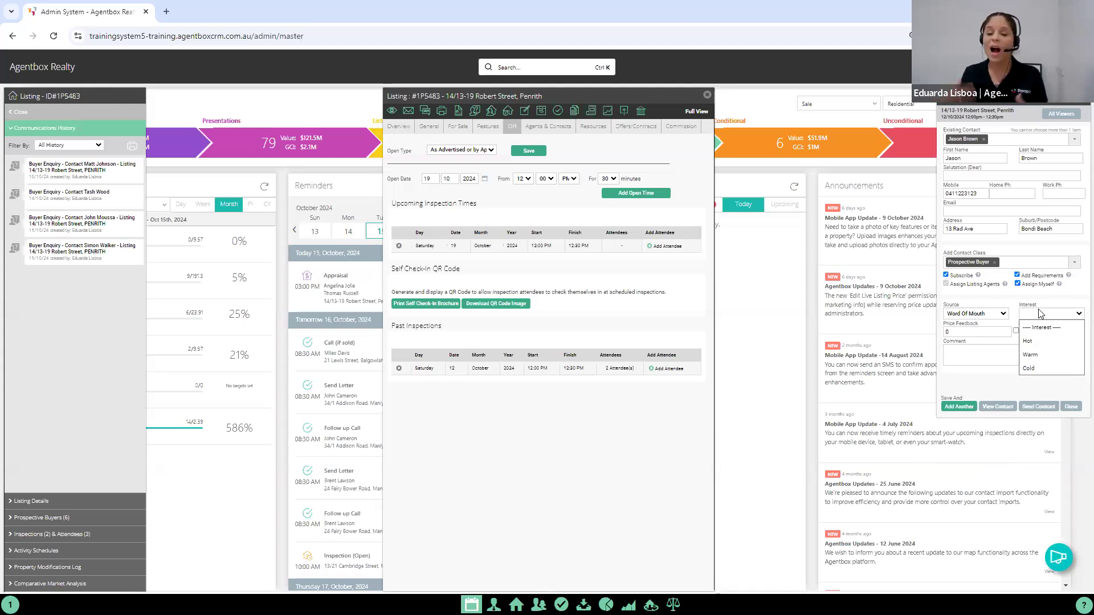
pyautogui.click(1031, 354)
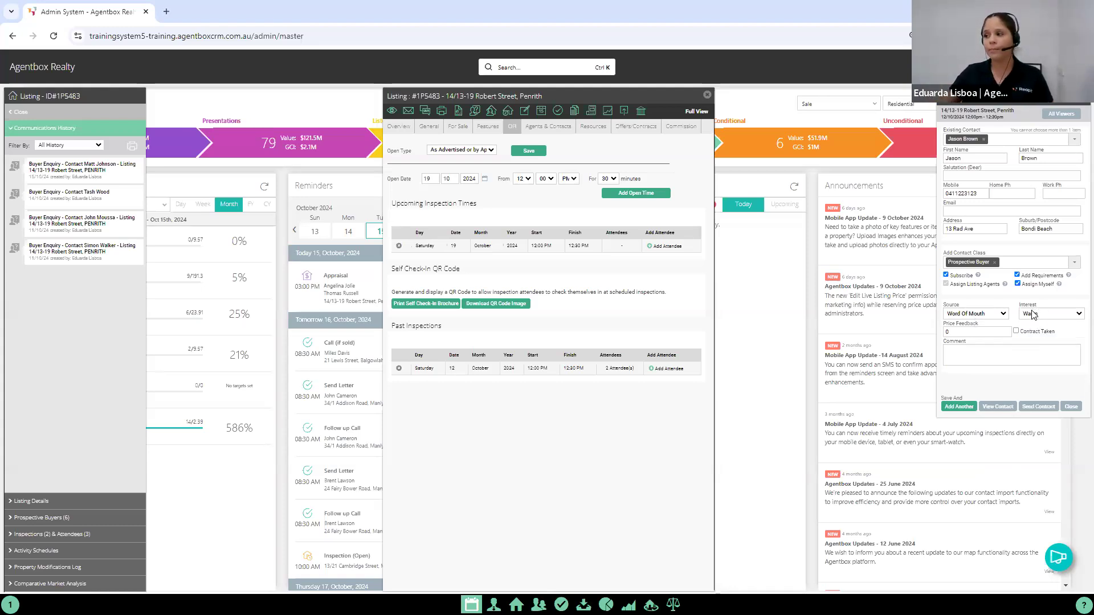
pyautogui.press('Tab')
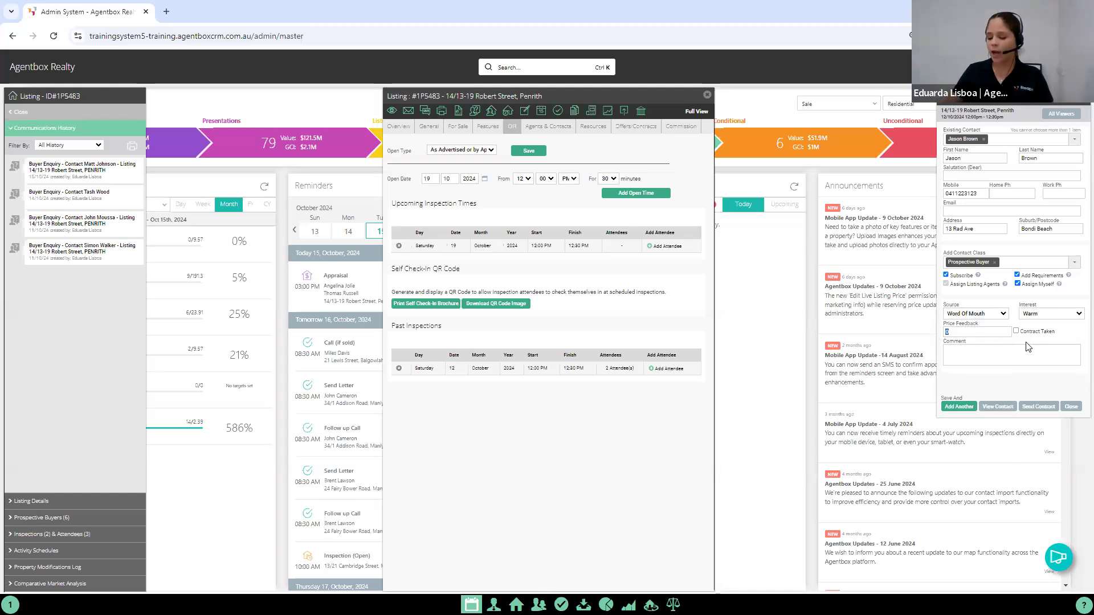
pyautogui.write('11')
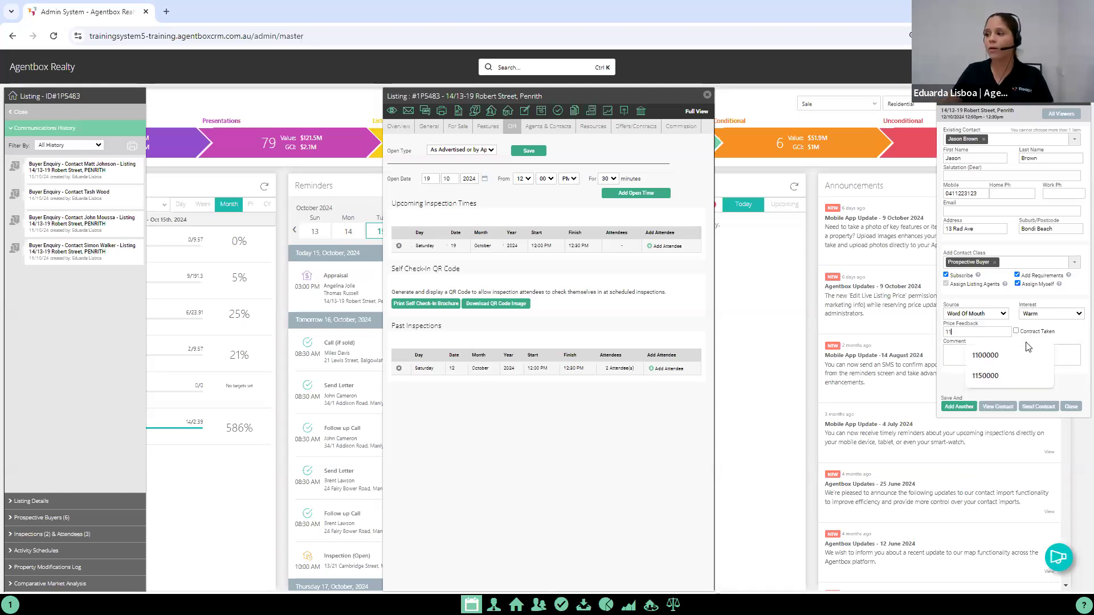
pyautogui.write('50000')
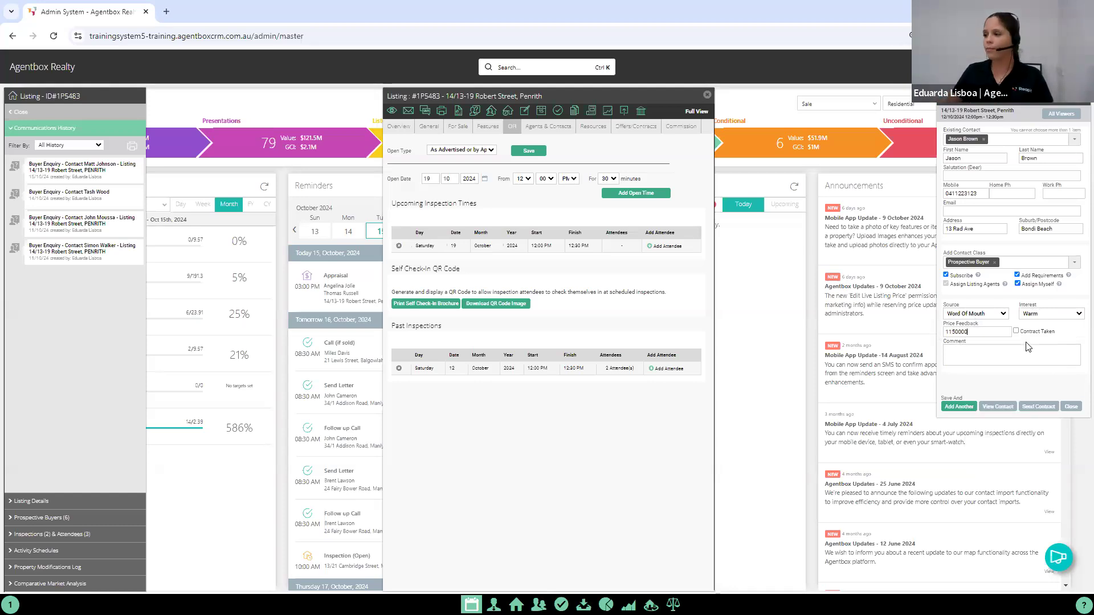
pyautogui.click(1016, 331)
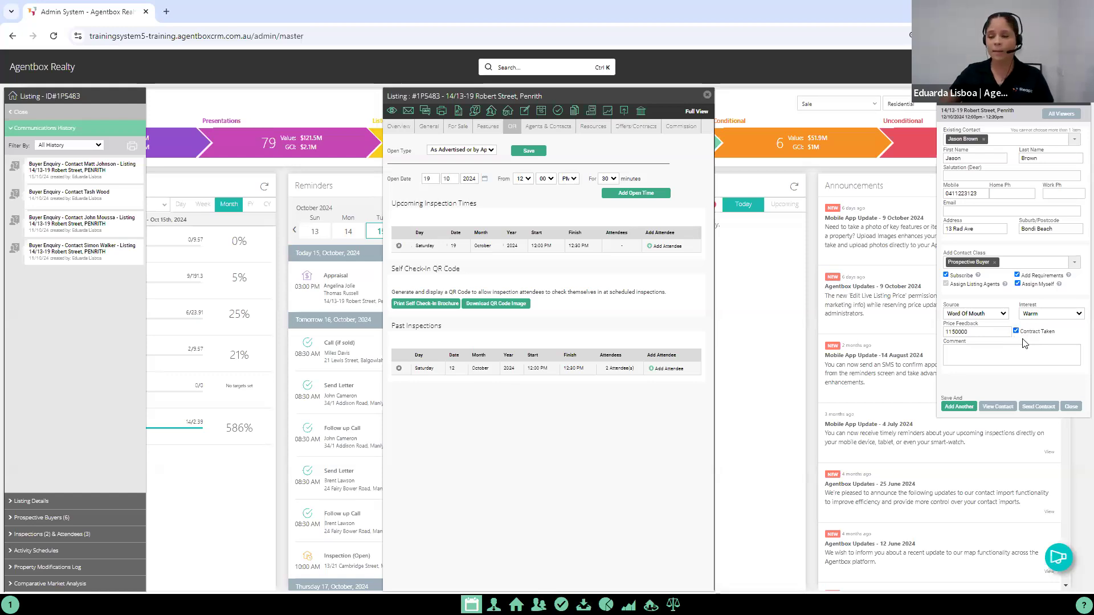
# Step: Enter the comment "Loved the property, will need to come back with wife for final approval" and save the attendee, continuing to another
pyautogui.click(1053, 359)
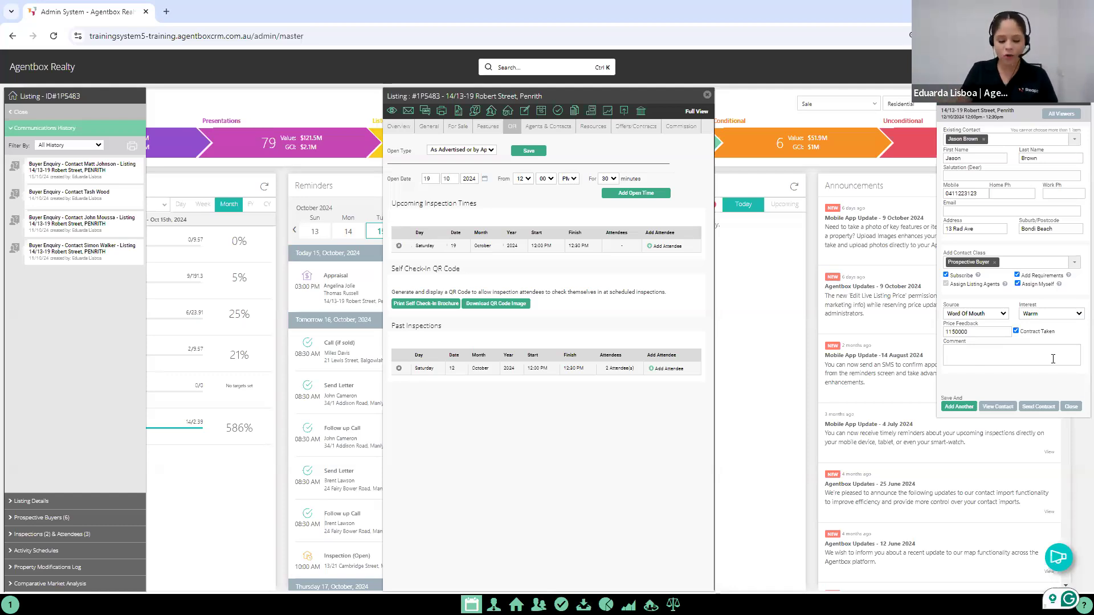
pyautogui.write('Looved')
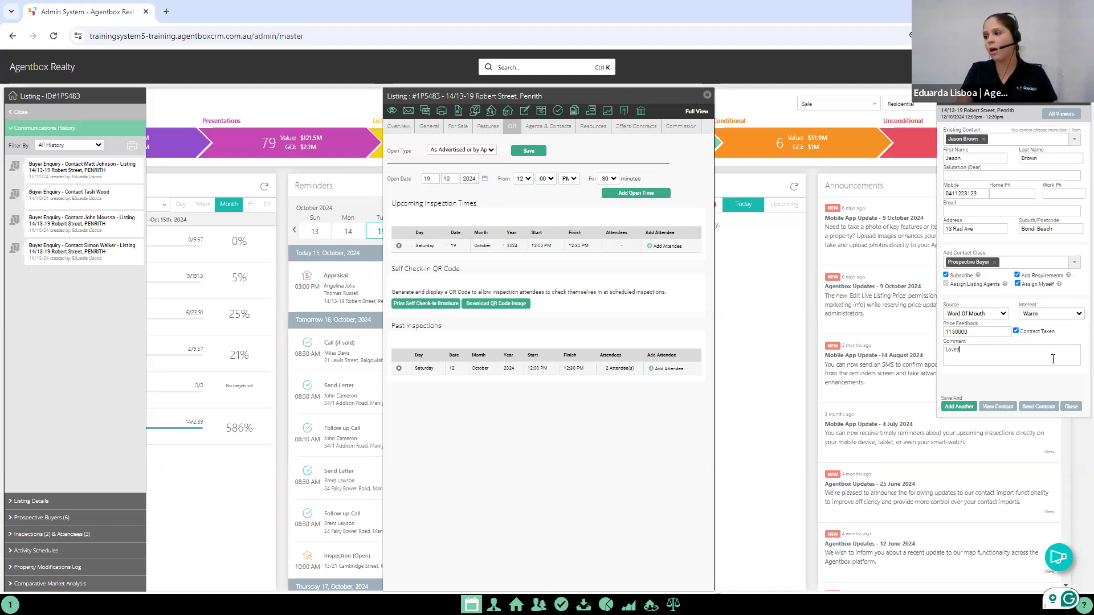
pyautogui.write(' the property, wi')
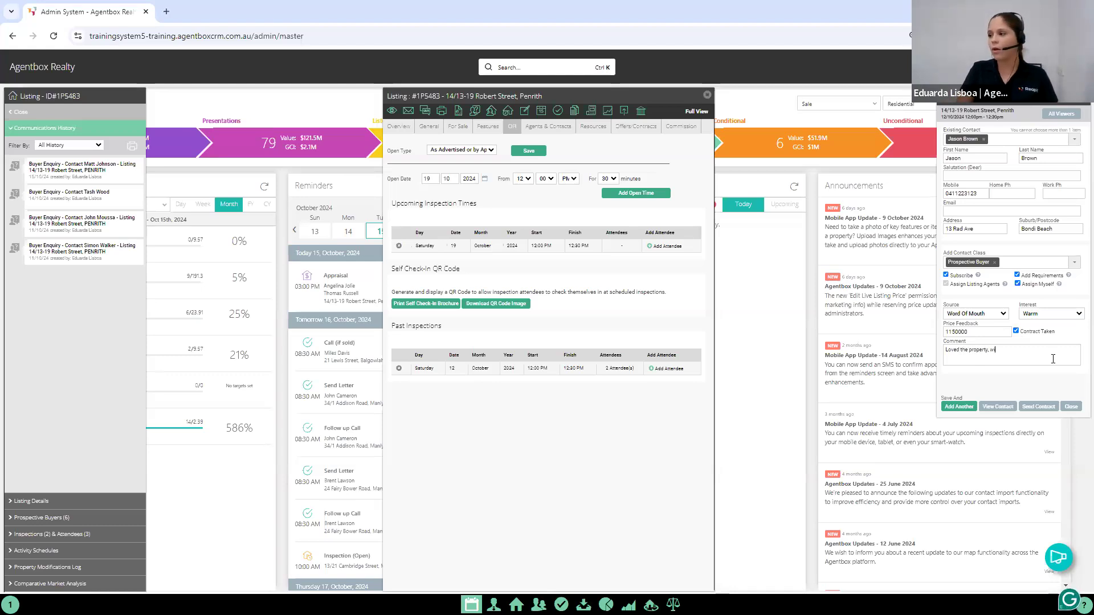
pyautogui.write('ll need to come ba')
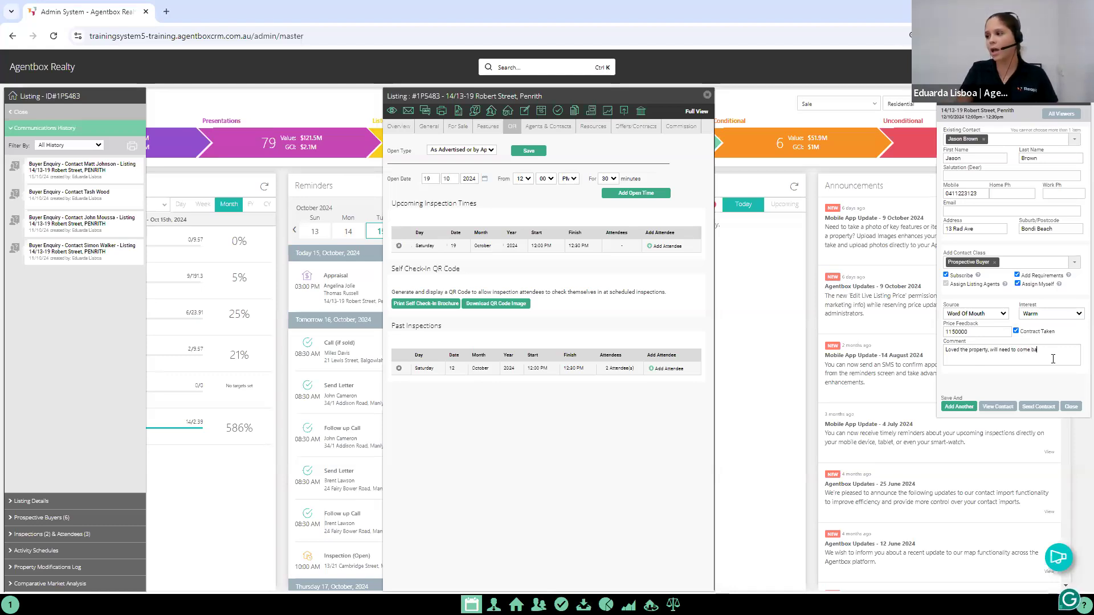
pyautogui.write('ck with wife for final approval')
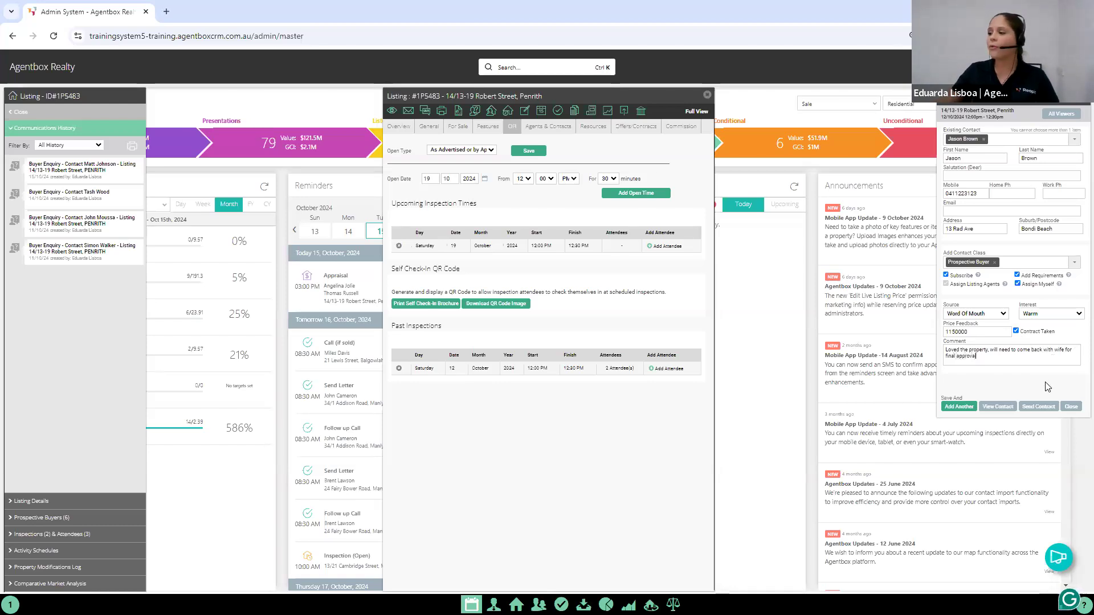
pyautogui.click(953, 408)
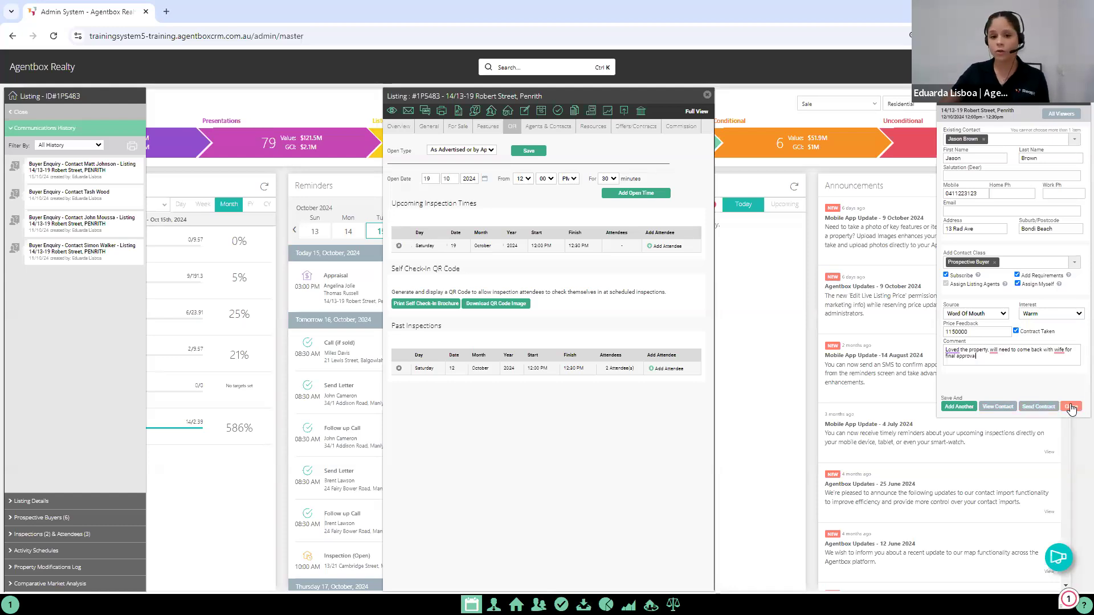
pyautogui.click(957, 410)
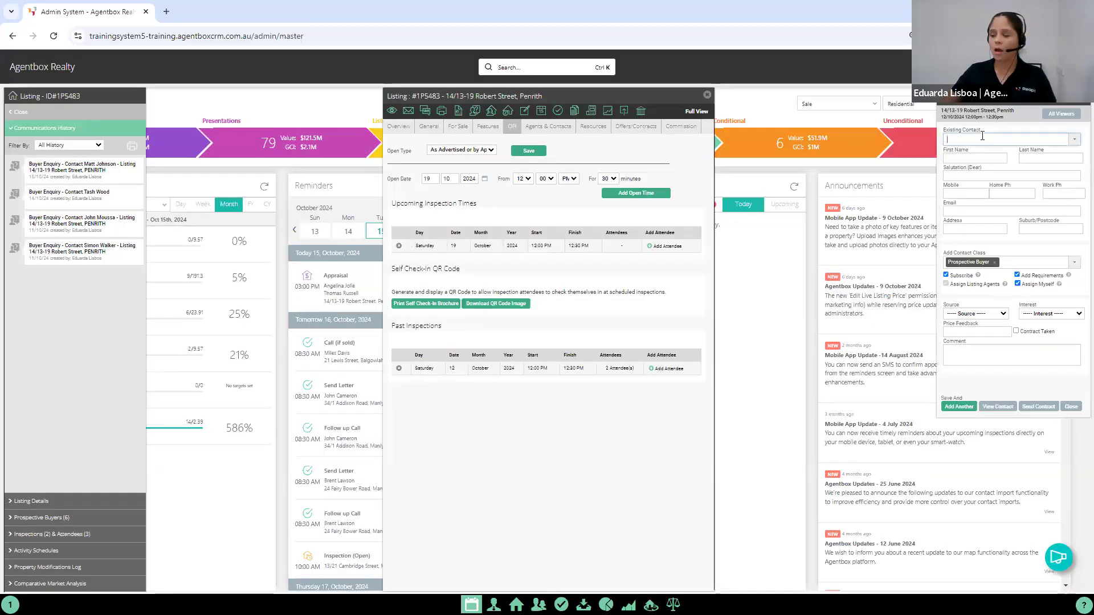
# Step: Search existing contacts by first name for the next attendee and select the matching contact in Fairlight
pyautogui.write('Daniel')
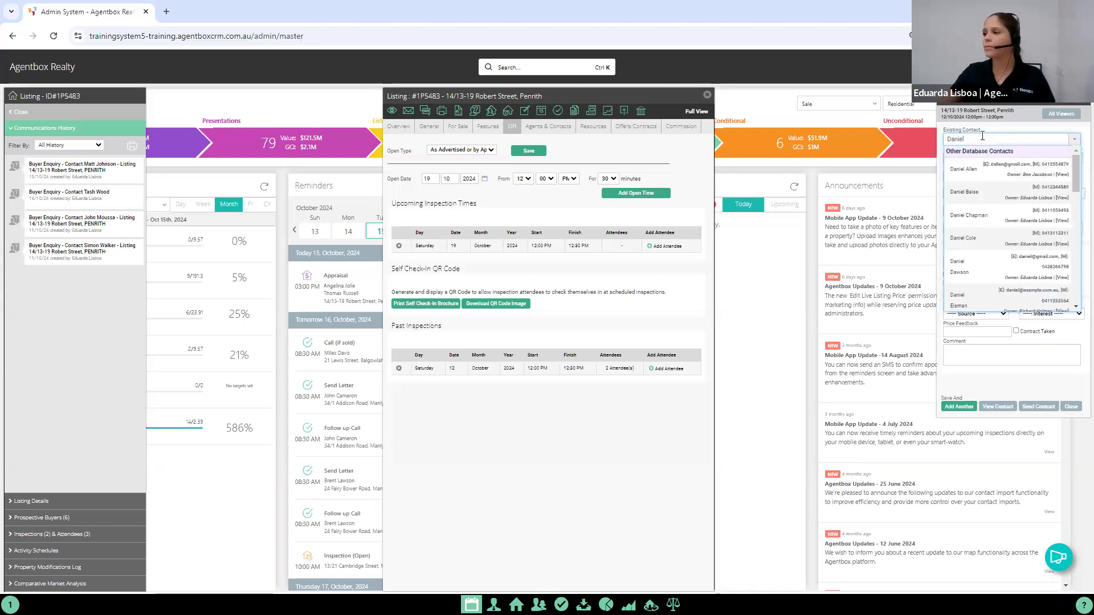
pyautogui.click(989, 178)
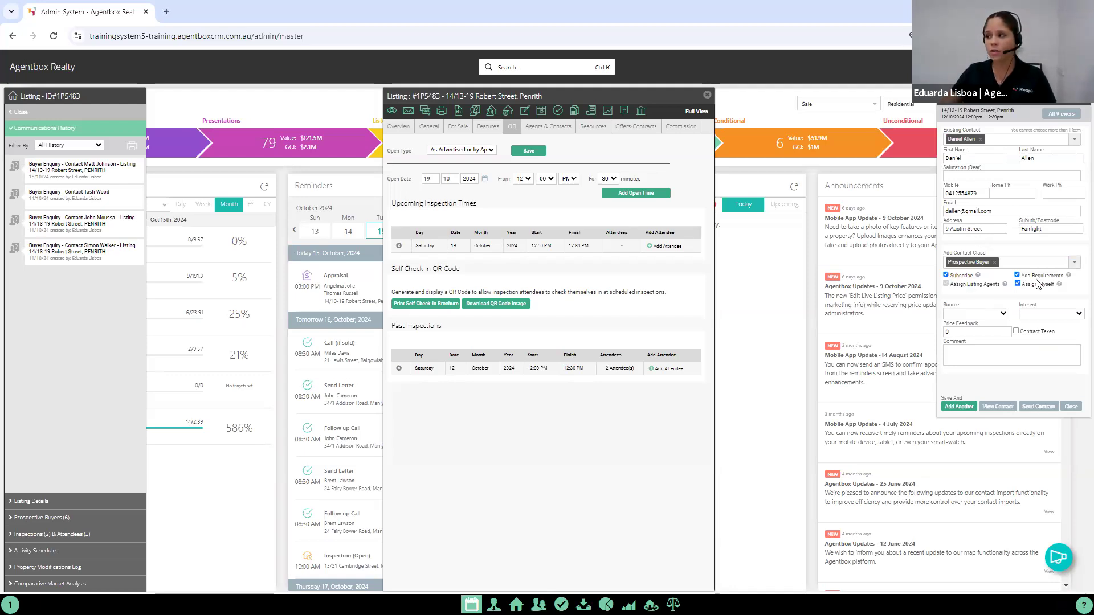
# Step: Add the Developer contact class to the attendee alongside Prospective Buyer
pyautogui.click(1008, 260)
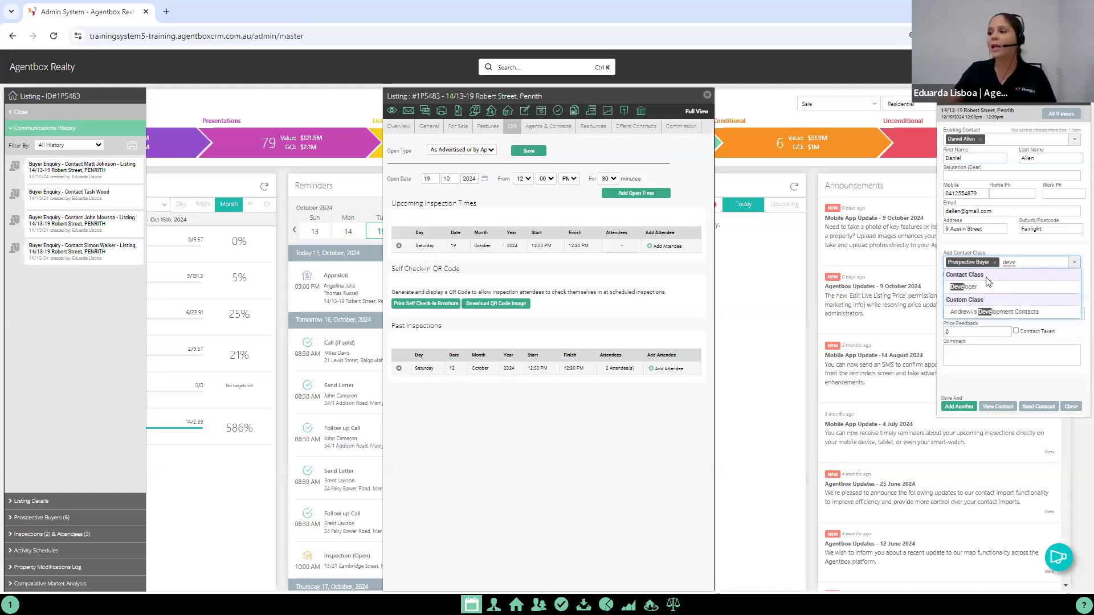
pyautogui.click(975, 287)
pyautogui.click(1044, 256)
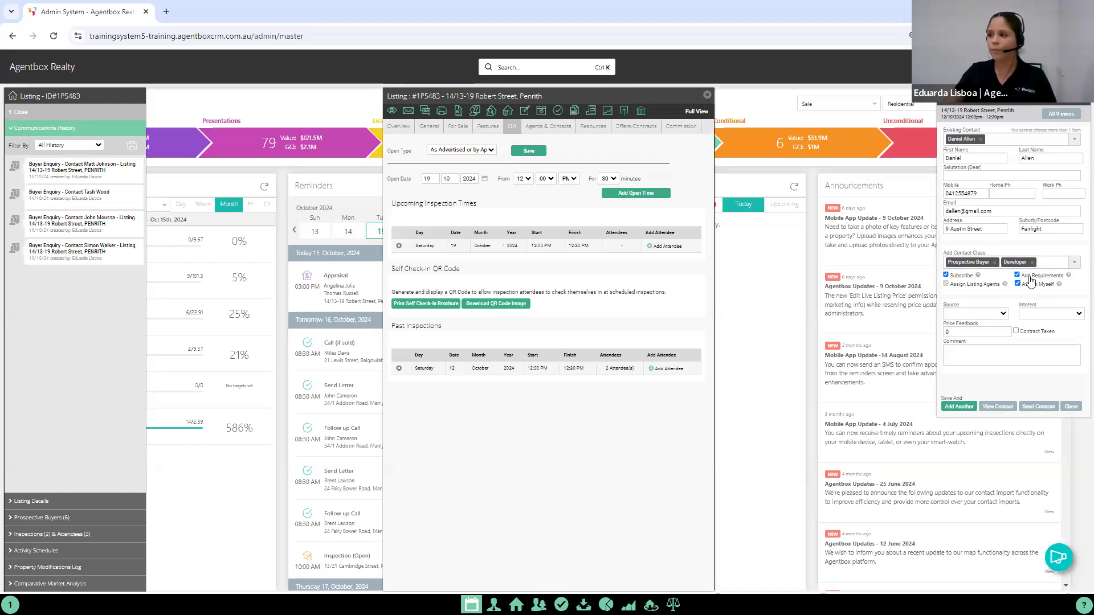
# Step: Set the attendee's source to Letterbox Drop, interest to Cold and price feedback to 950000
pyautogui.click(988, 317)
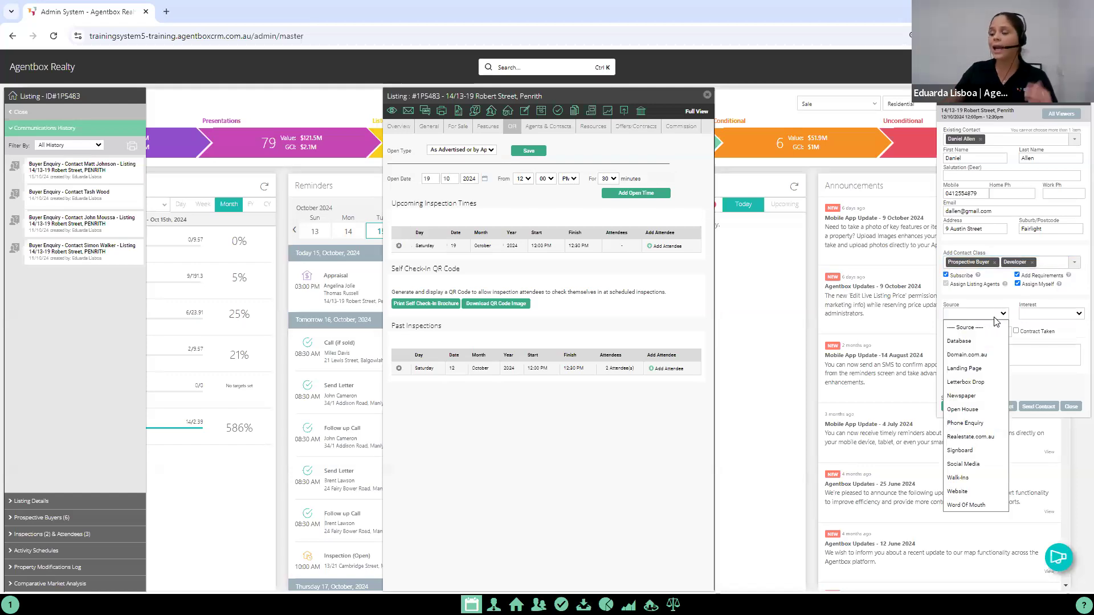
pyautogui.click(979, 382)
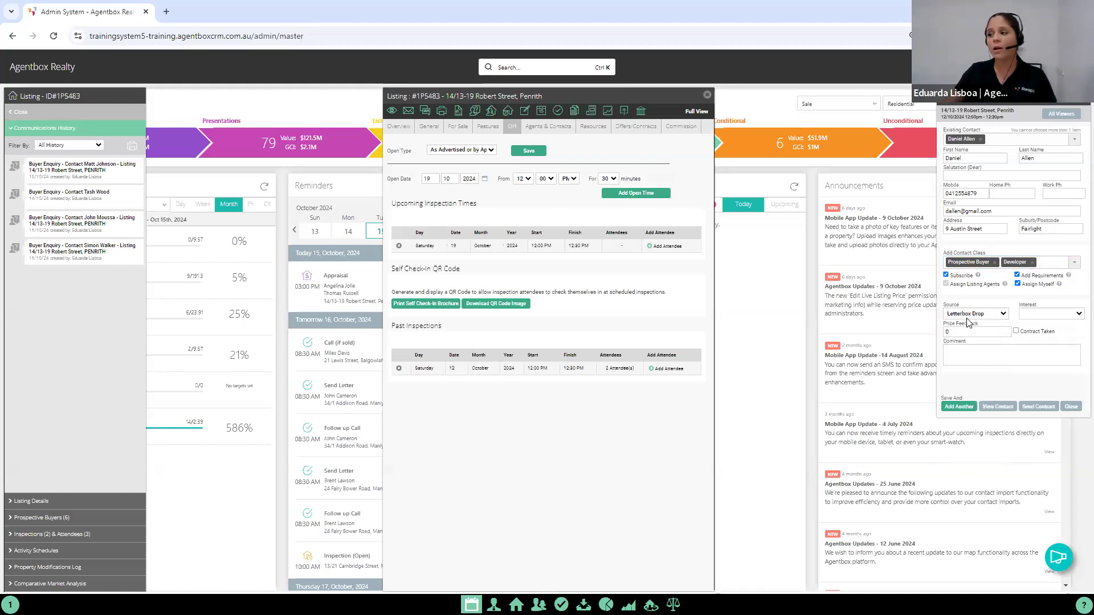
pyautogui.click(1032, 315)
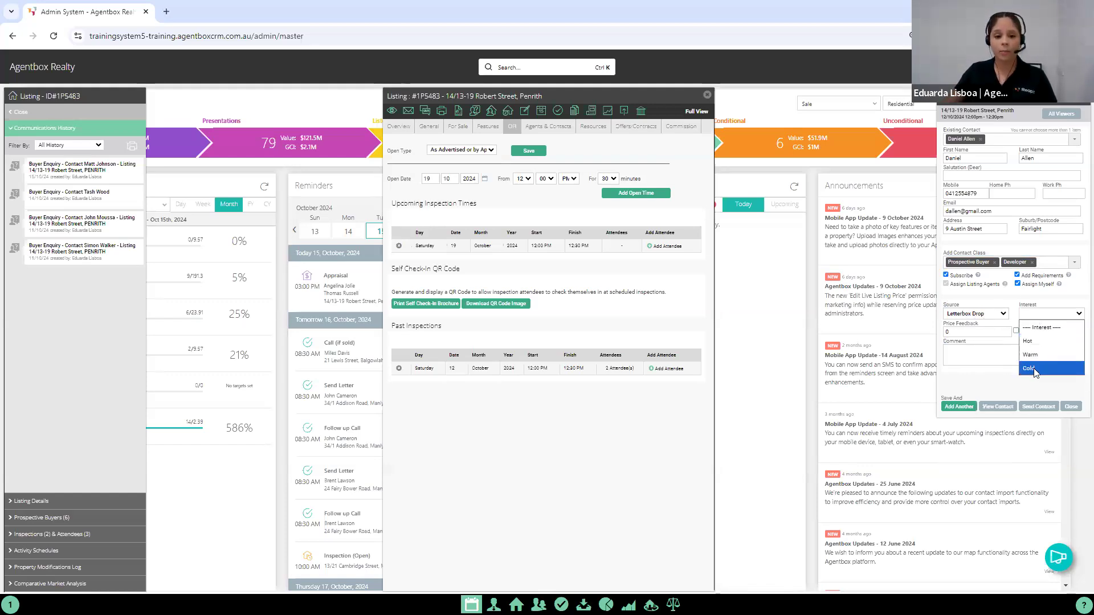
pyautogui.click(1033, 368)
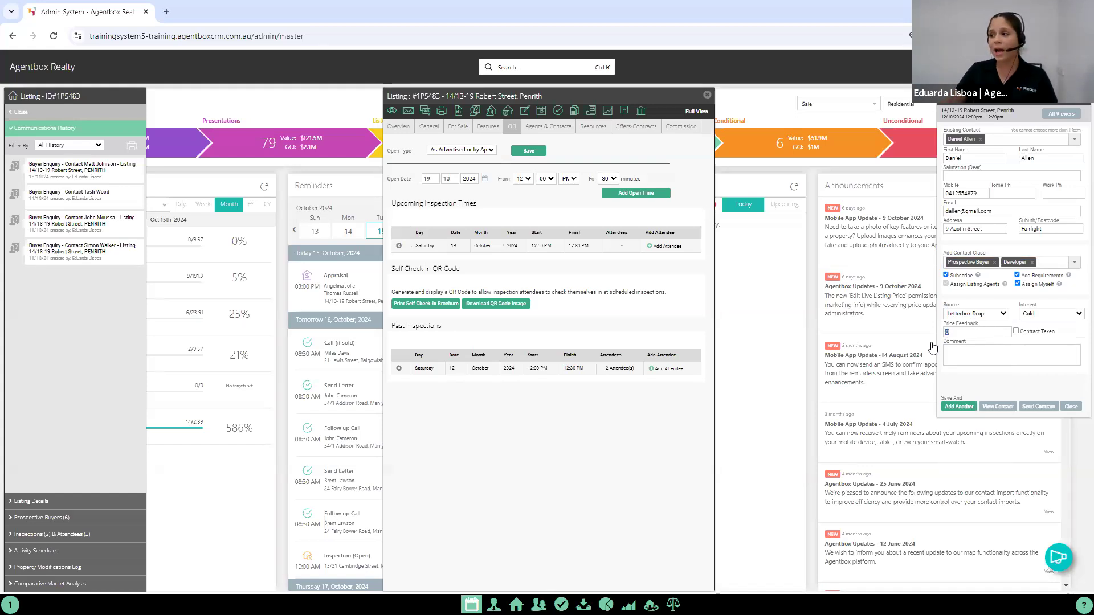
pyautogui.write('950000')
# Step: Enter the comment "Needs too much renovation work, not a good investment" for the attendee, then save and close the attendee form
pyautogui.click(989, 353)
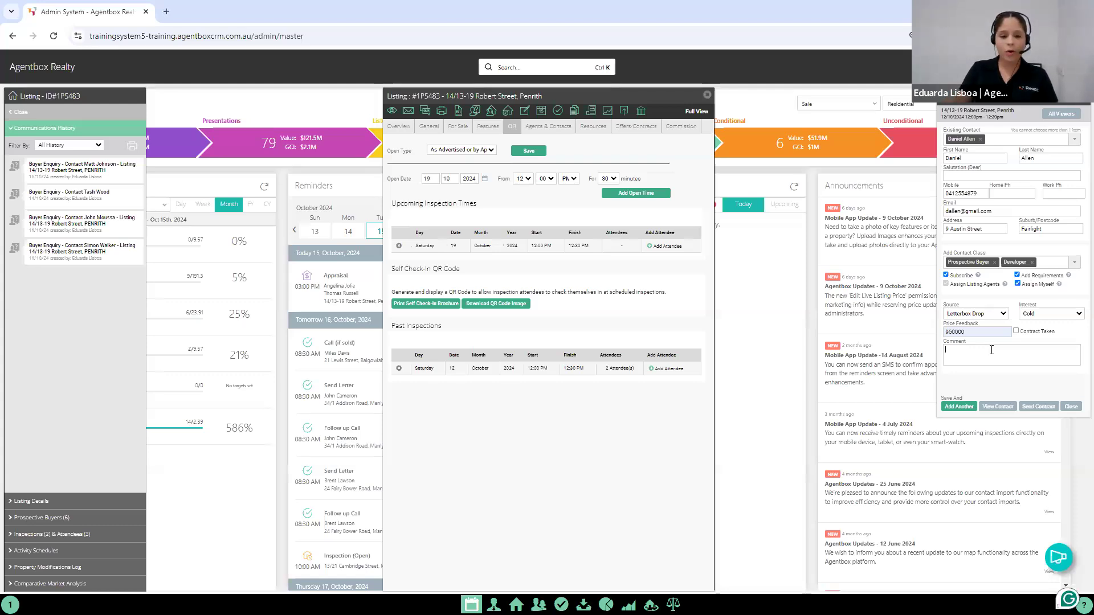
pyautogui.click(991, 349)
pyautogui.write('Needs too')
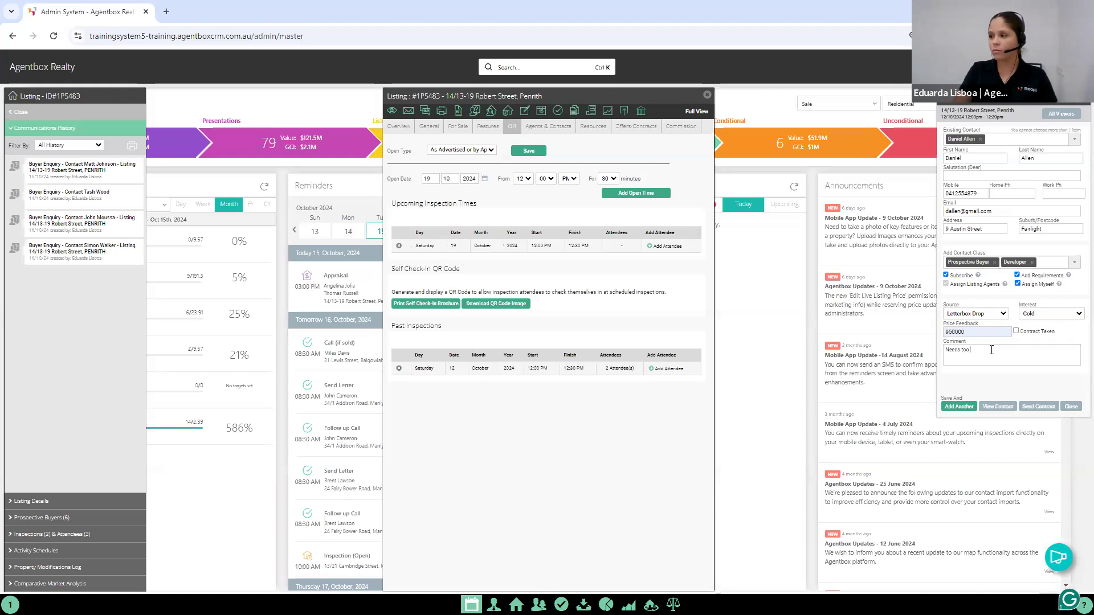
pyautogui.write(' much re')
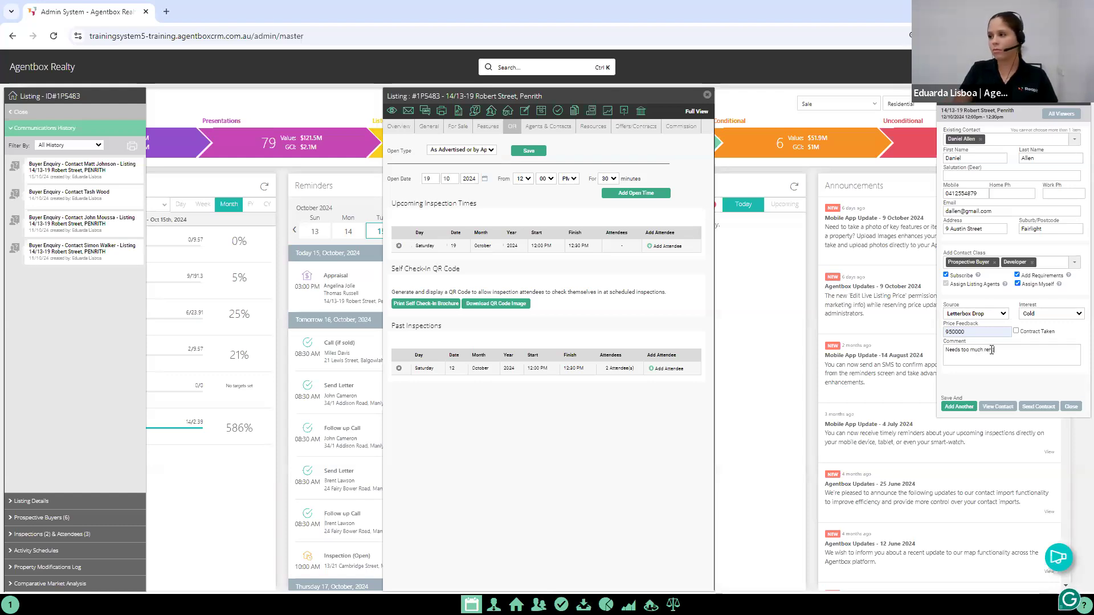
pyautogui.write('novation work, not a')
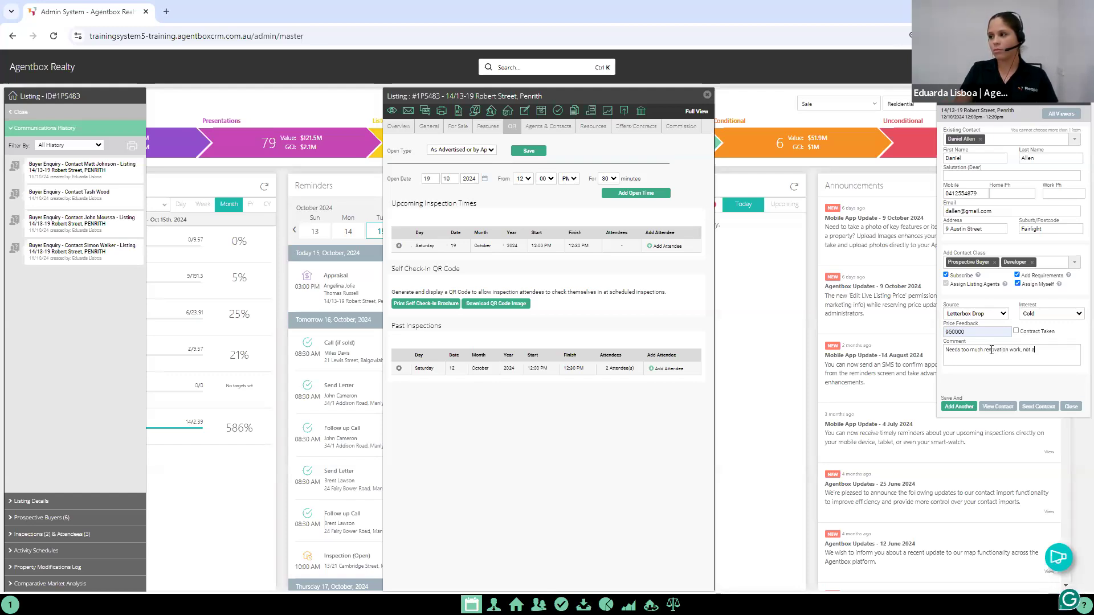
pyautogui.write(' good investment')
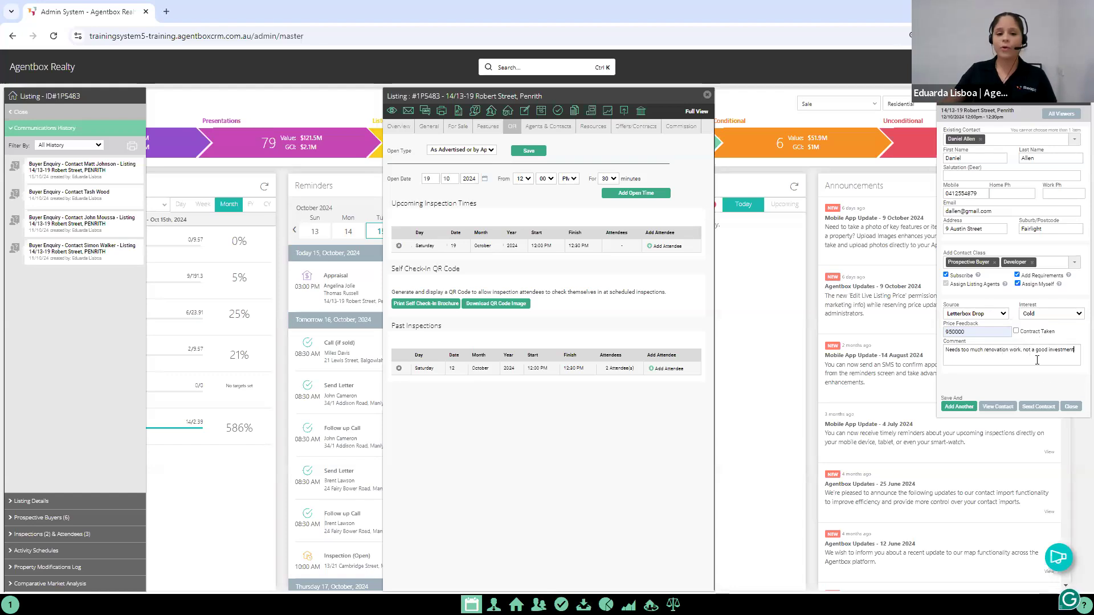
pyautogui.click(1071, 406)
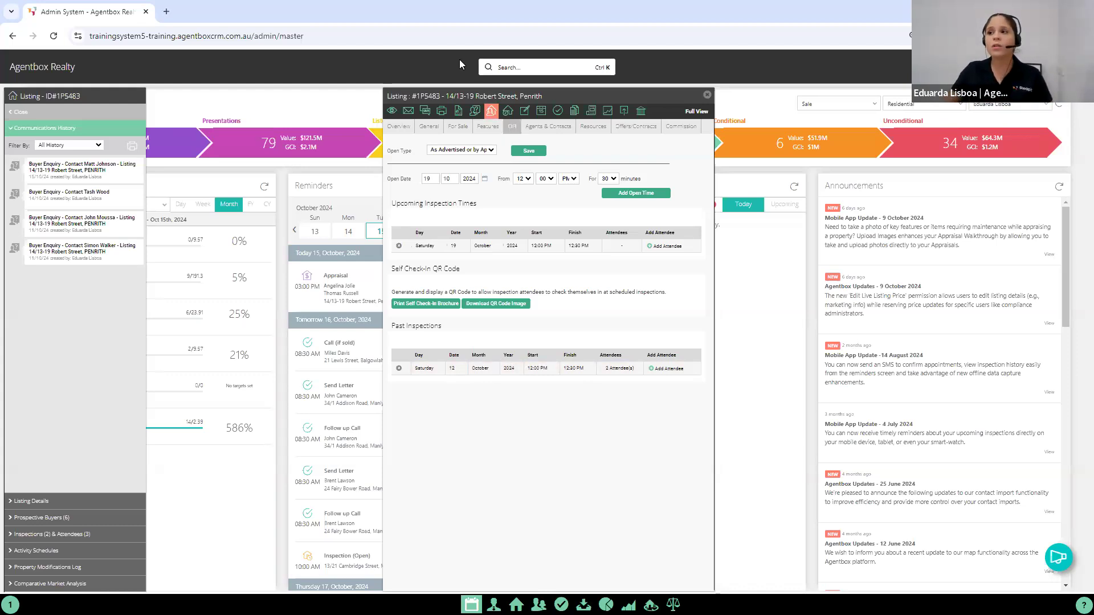
# Step: Create an inspection by appointment for the listing on 14 October 2024 from 10:30 AM, lasting 15 minutes
pyautogui.click(508, 112)
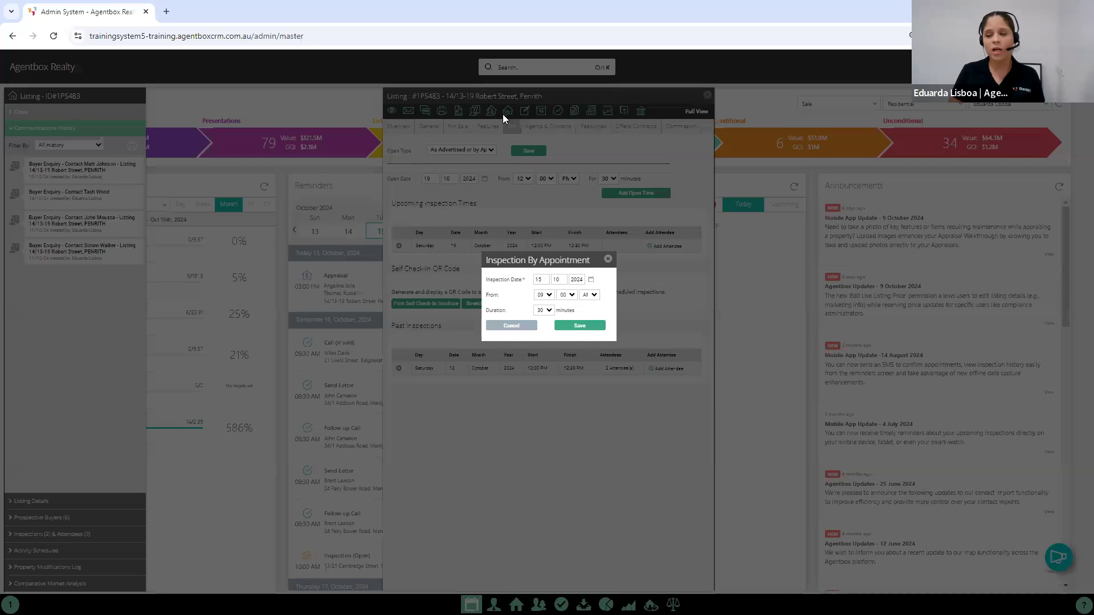
pyautogui.doubleClick(539, 279)
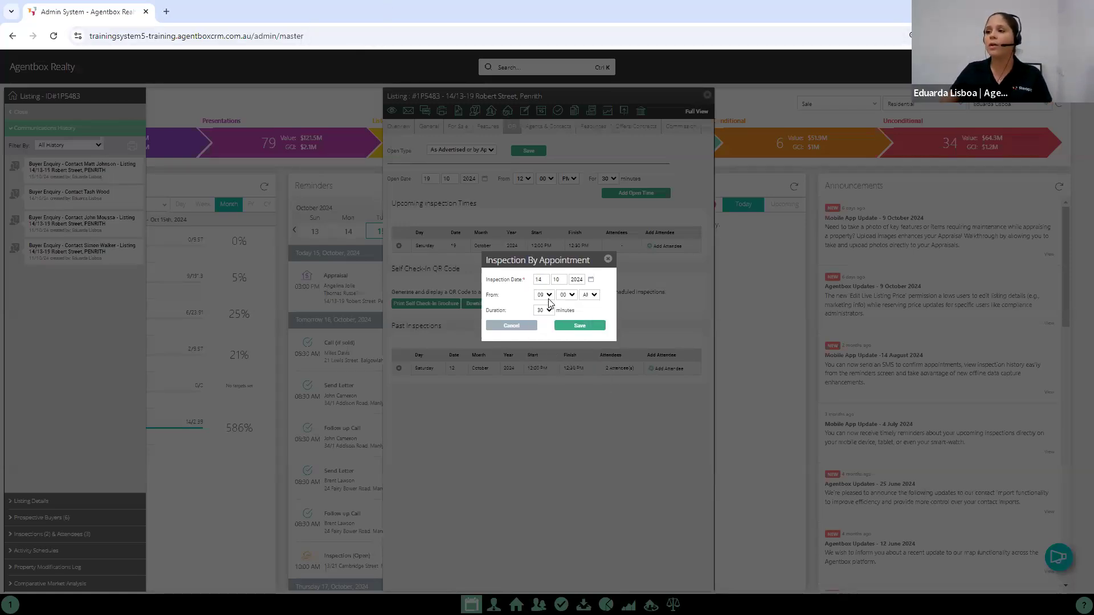
pyautogui.click(549, 297)
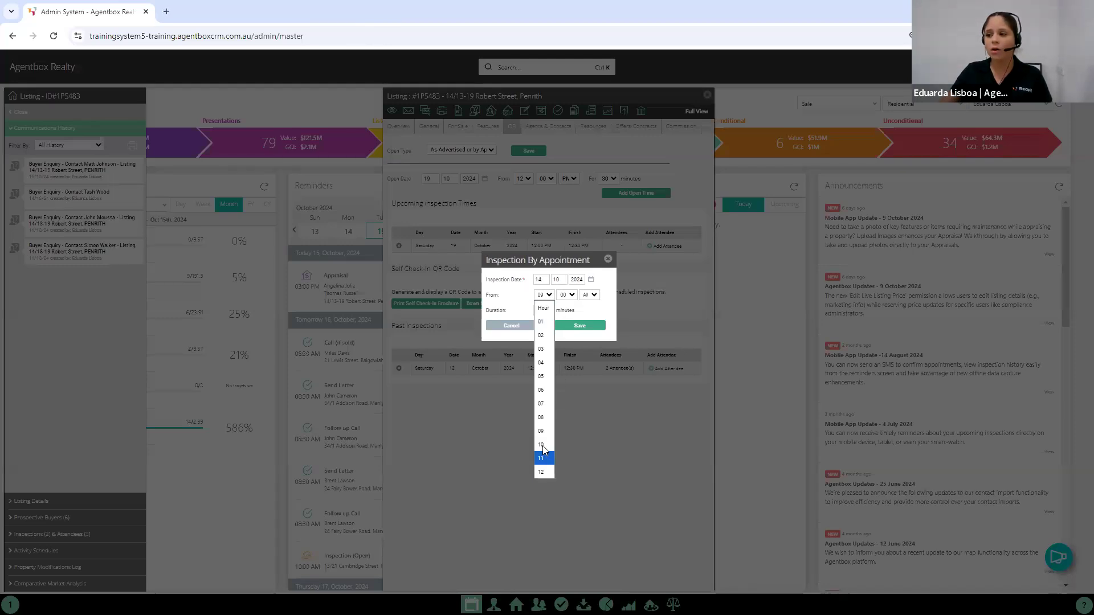
pyautogui.click(543, 446)
pyautogui.click(567, 296)
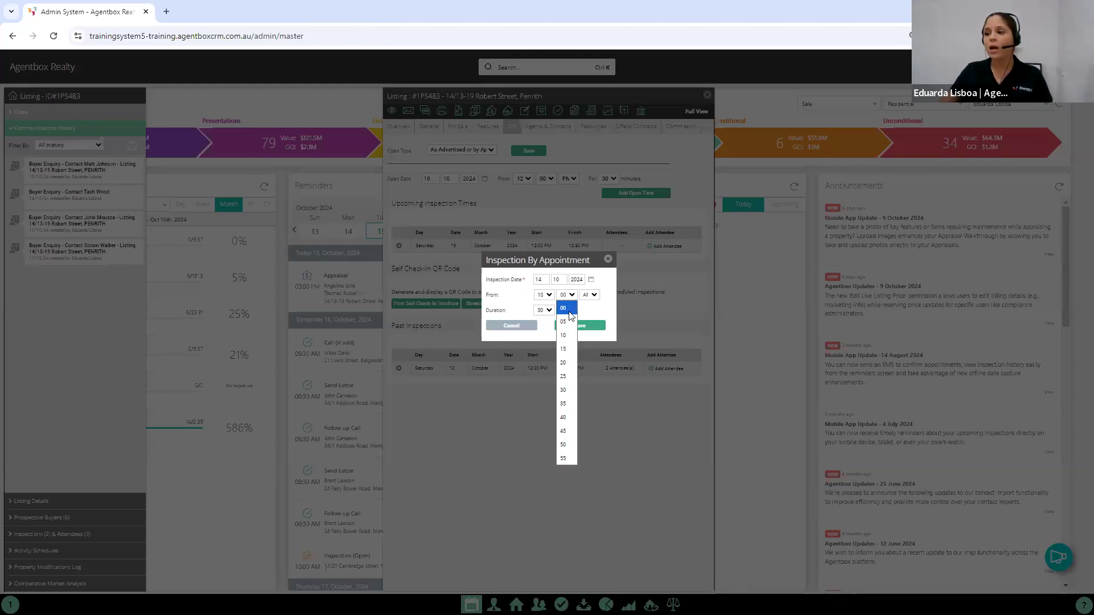
pyautogui.click(563, 390)
pyautogui.click(543, 311)
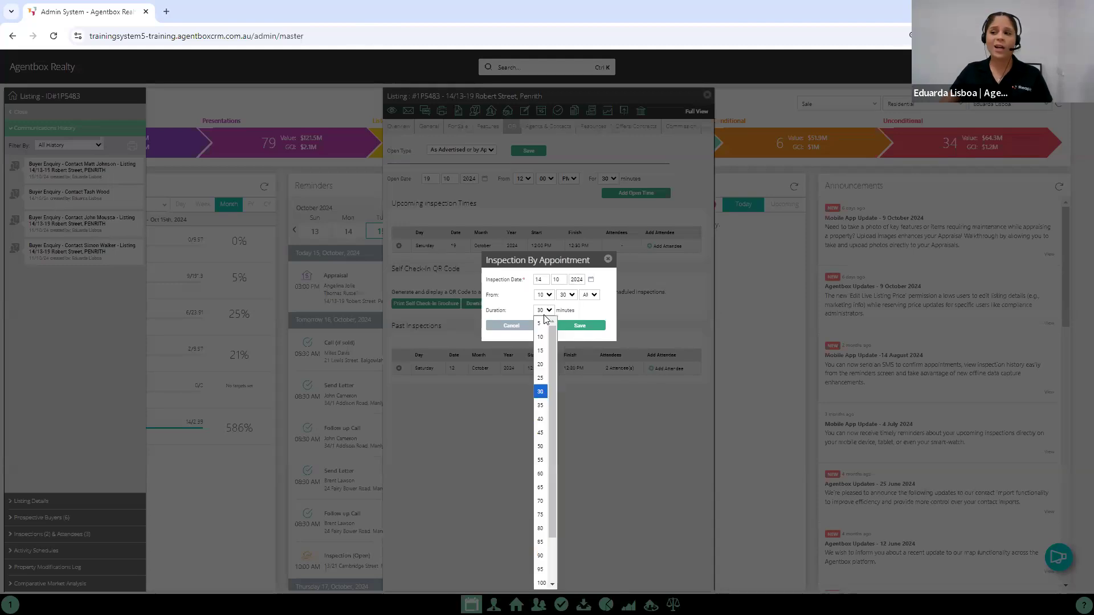
pyautogui.click(540, 350)
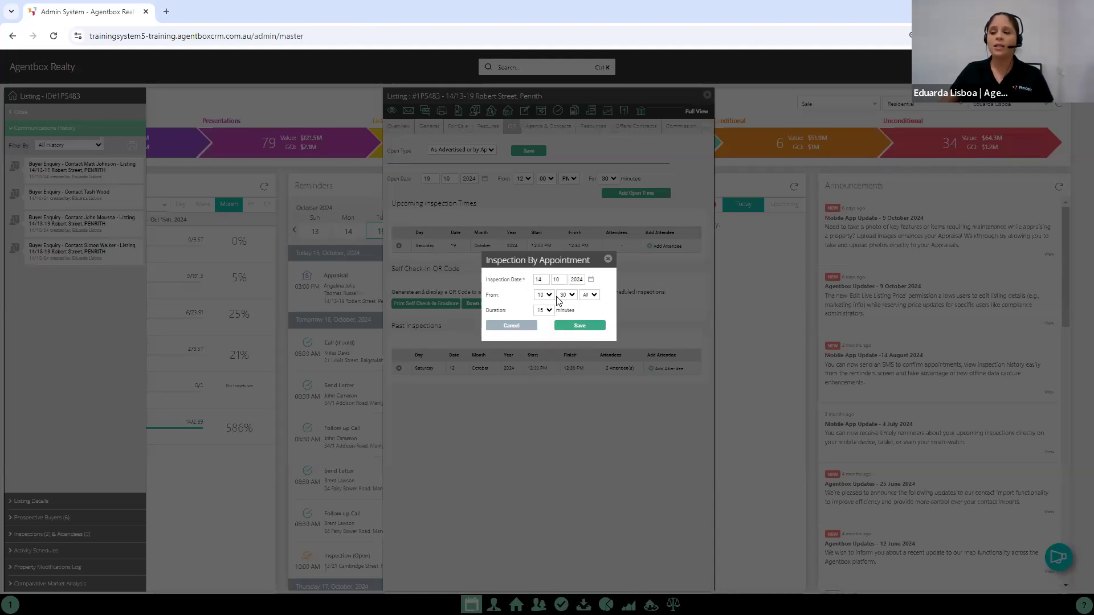
pyautogui.click(579, 324)
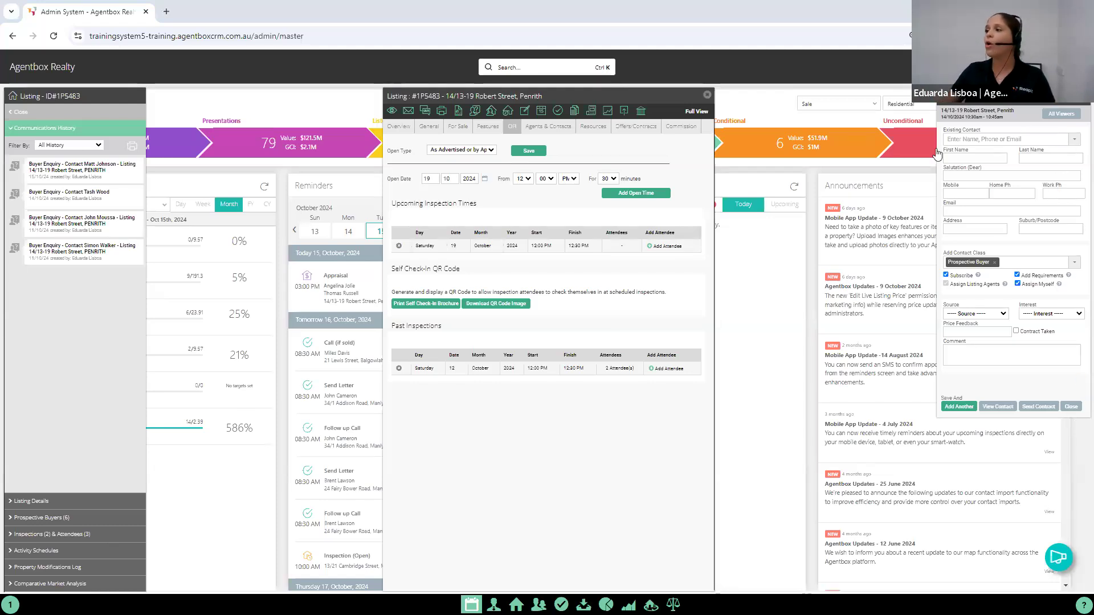
# Step: Search existing contacts by the attendee's first name and choose to add them as a new contact
pyautogui.click(1007, 141)
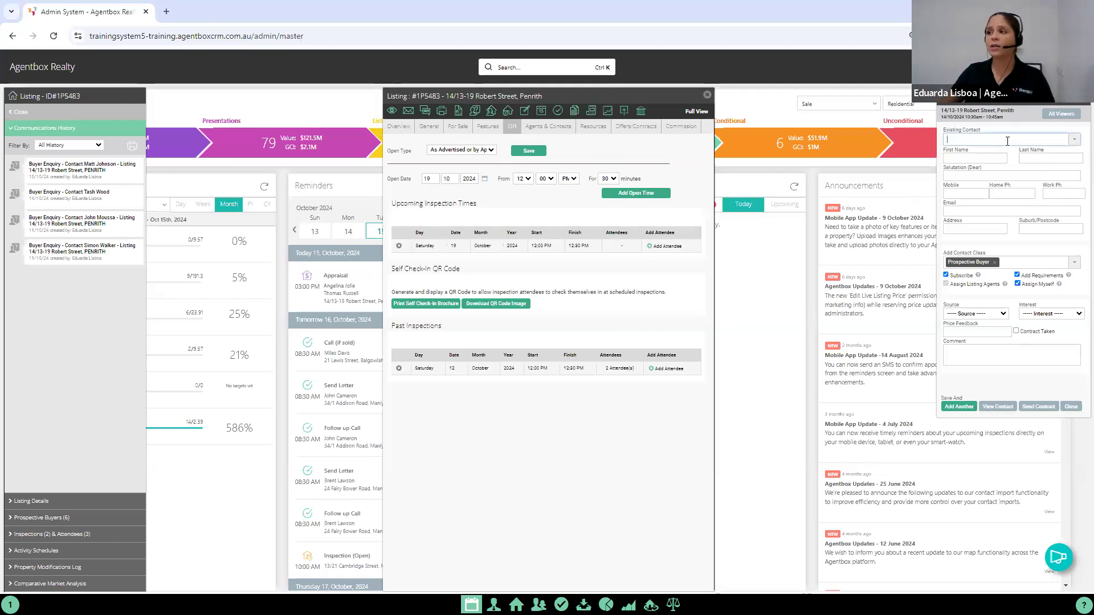
pyautogui.write('mn')
pyautogui.press('BackSpace')
pyautogui.press('BackSpace')
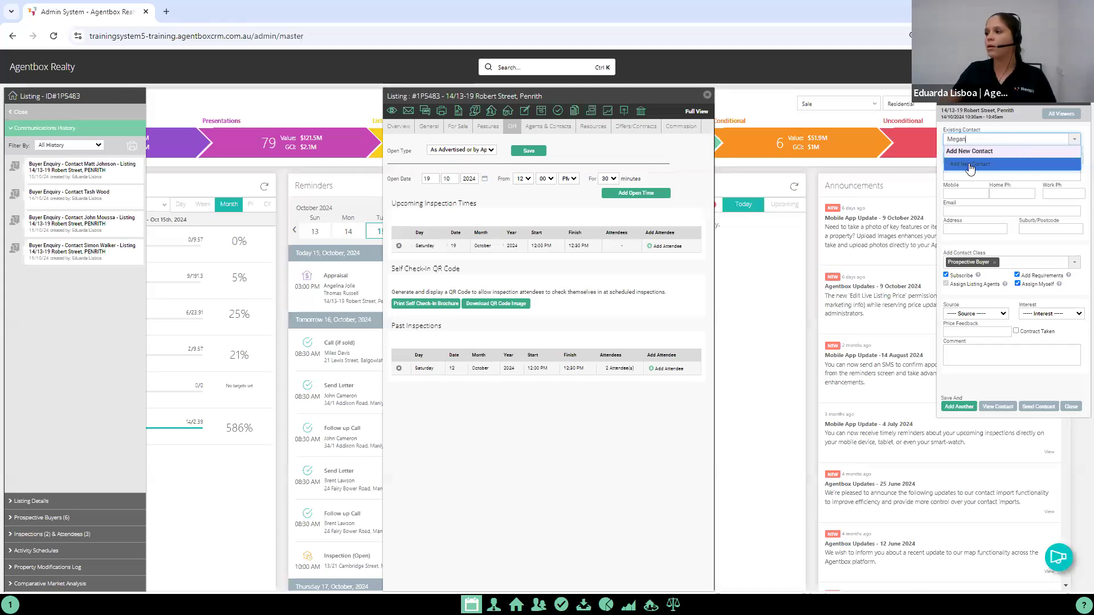
pyautogui.click(991, 165)
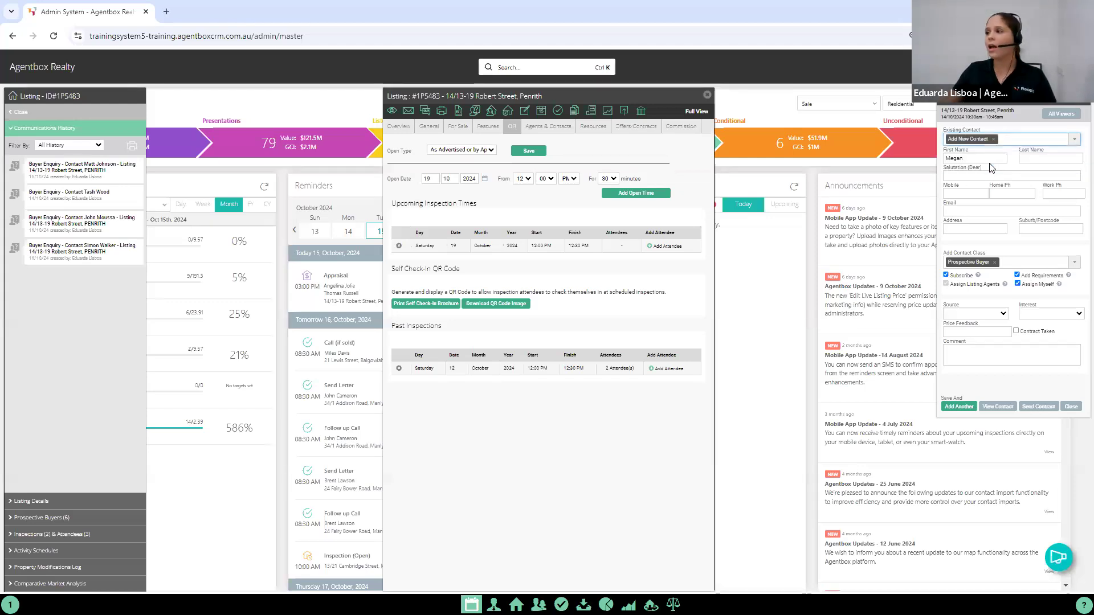
# Step: Enter the new contact's last name and mobile number, leaving the email blank
pyautogui.click(1055, 160)
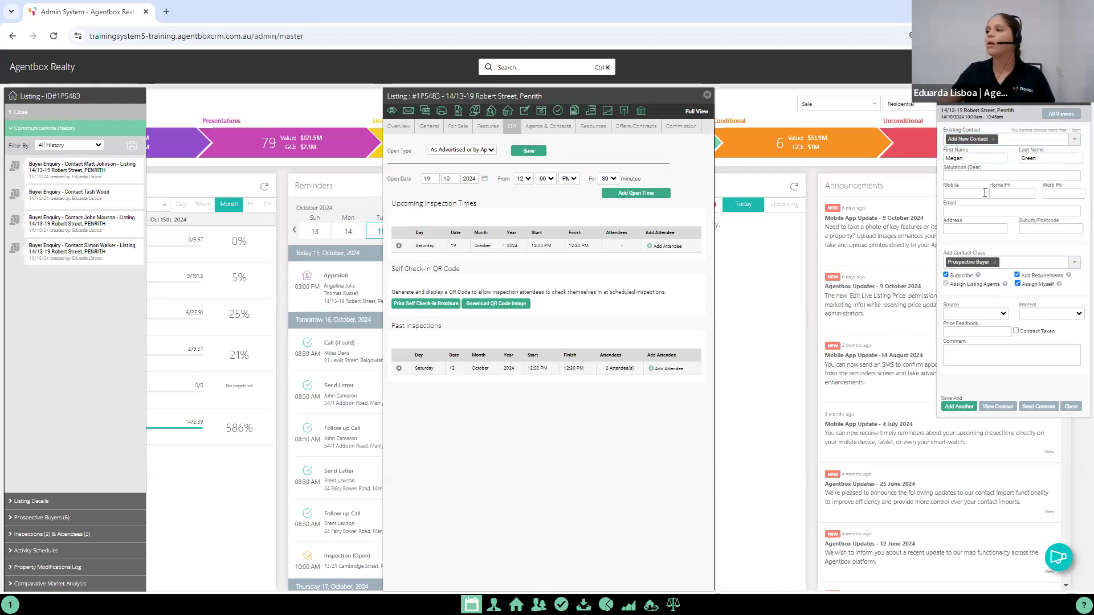
pyautogui.click(984, 192)
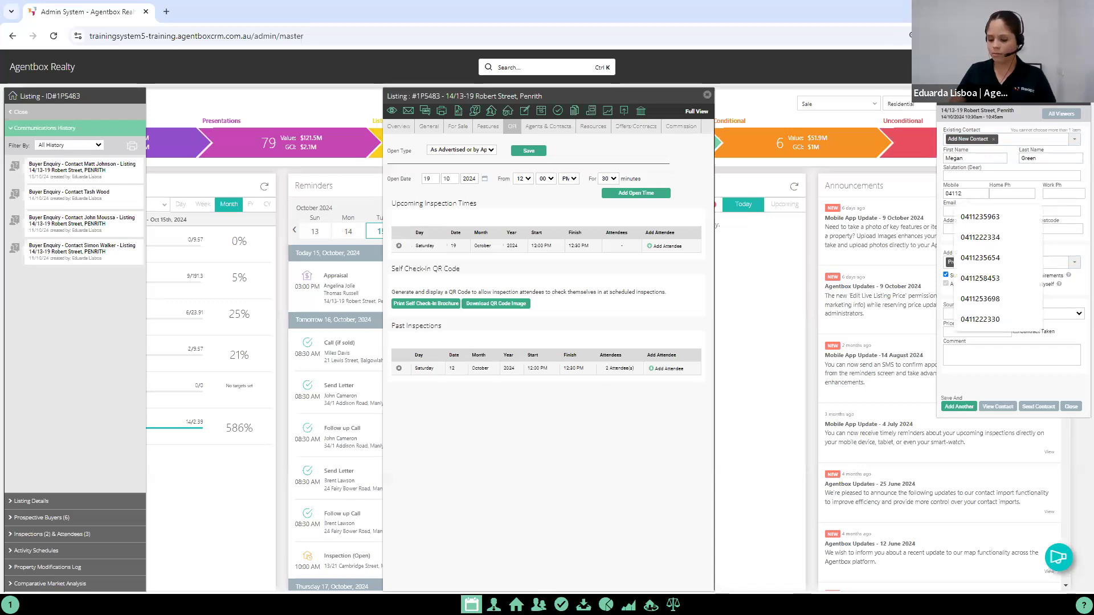
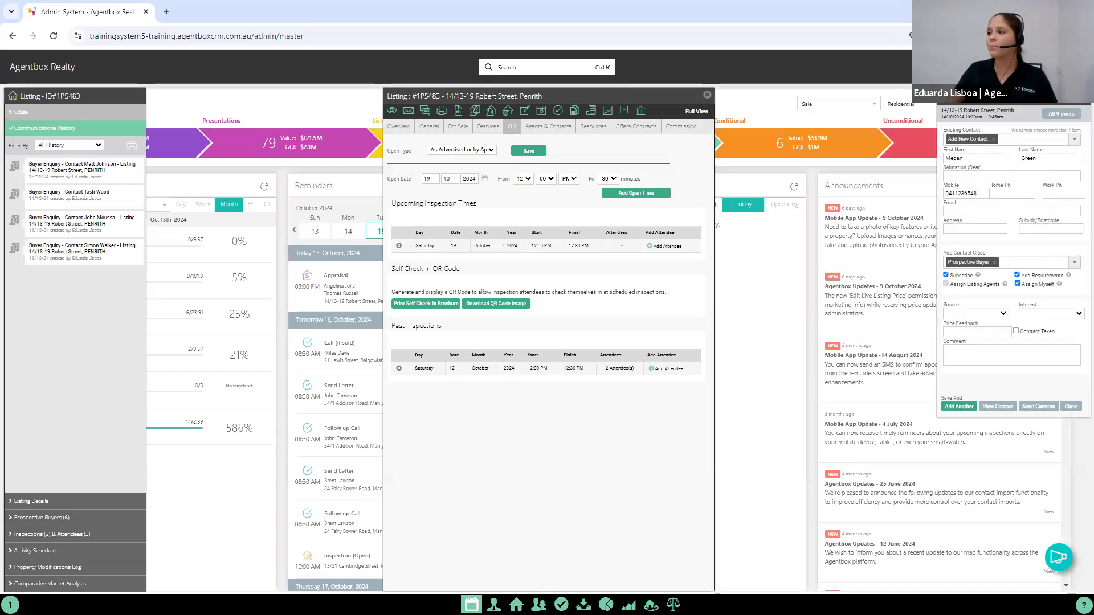
pyautogui.click(1042, 211)
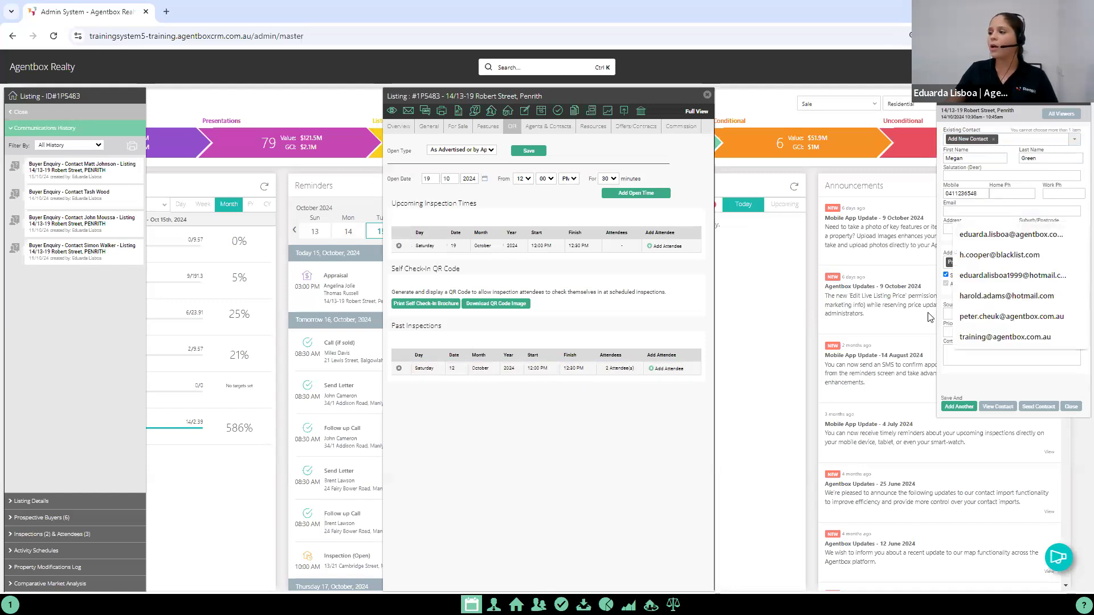
pyautogui.click(942, 292)
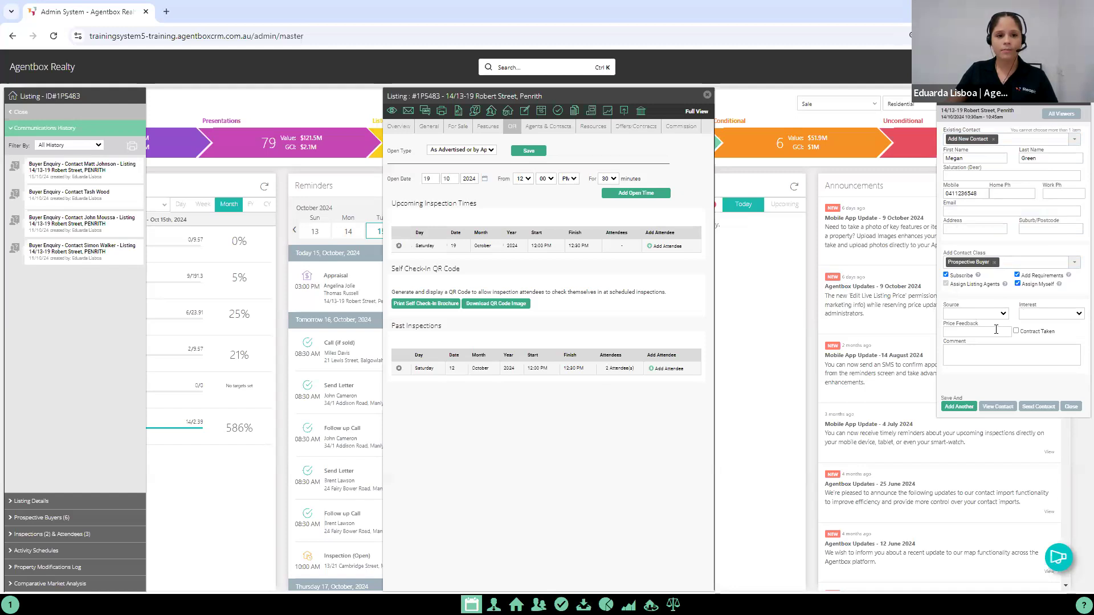
# Step: Set the new attendee's source to Realestate.com.au without choosing an interest level, then save and close the form
pyautogui.click(975, 314)
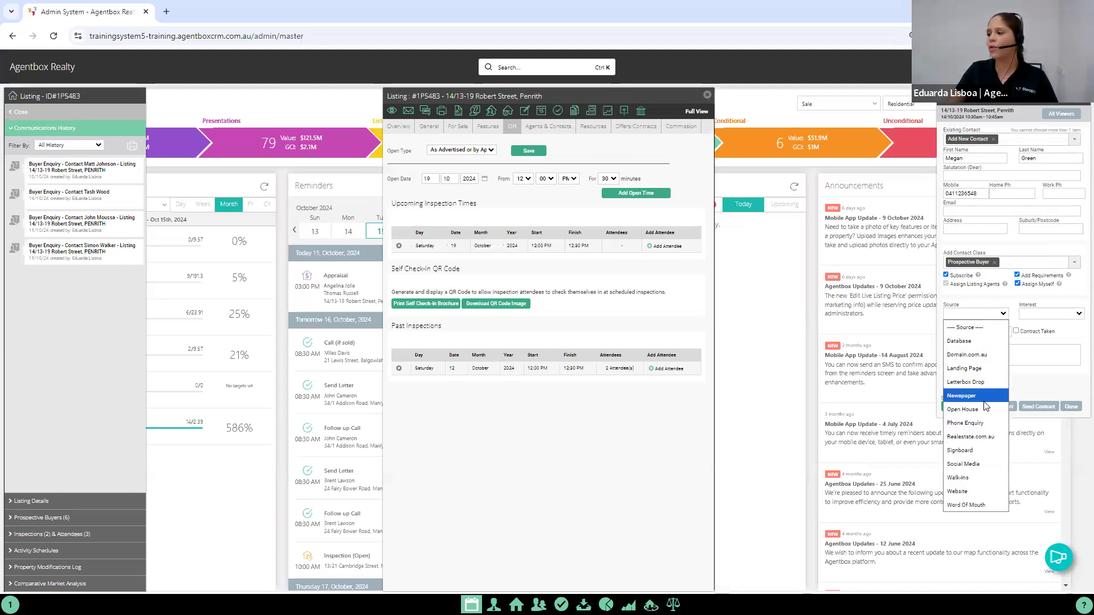
pyautogui.click(980, 437)
pyautogui.click(1042, 315)
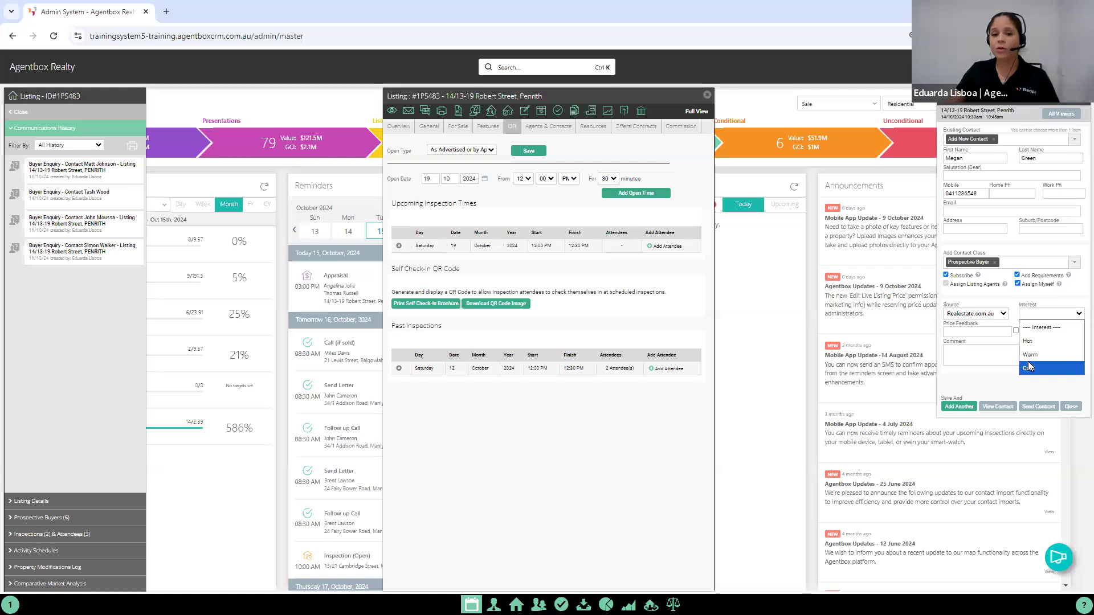
pyautogui.click(972, 371)
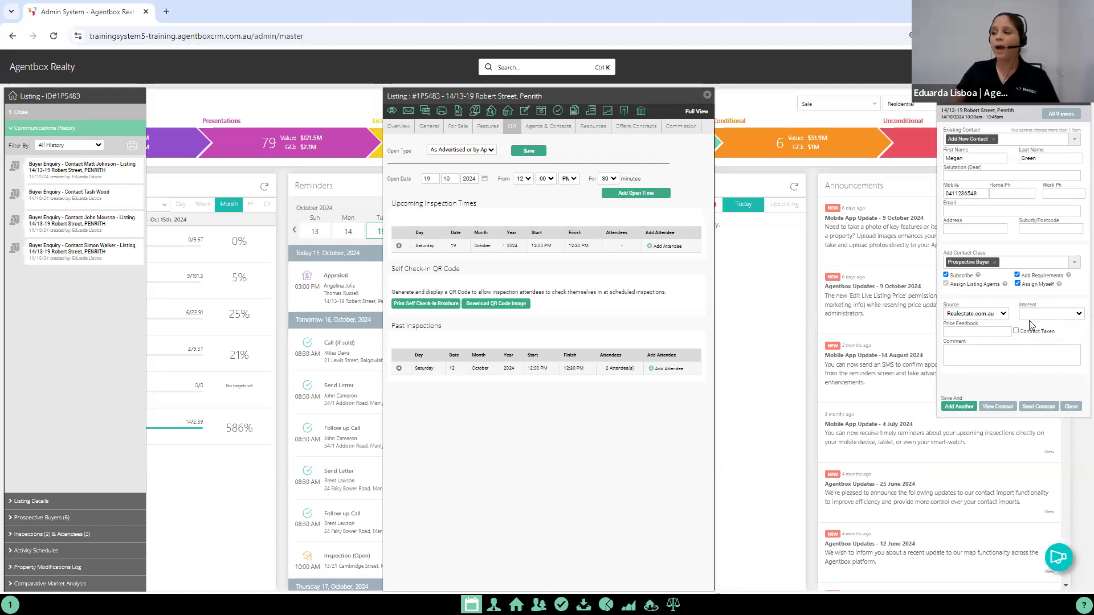
pyautogui.click(1070, 406)
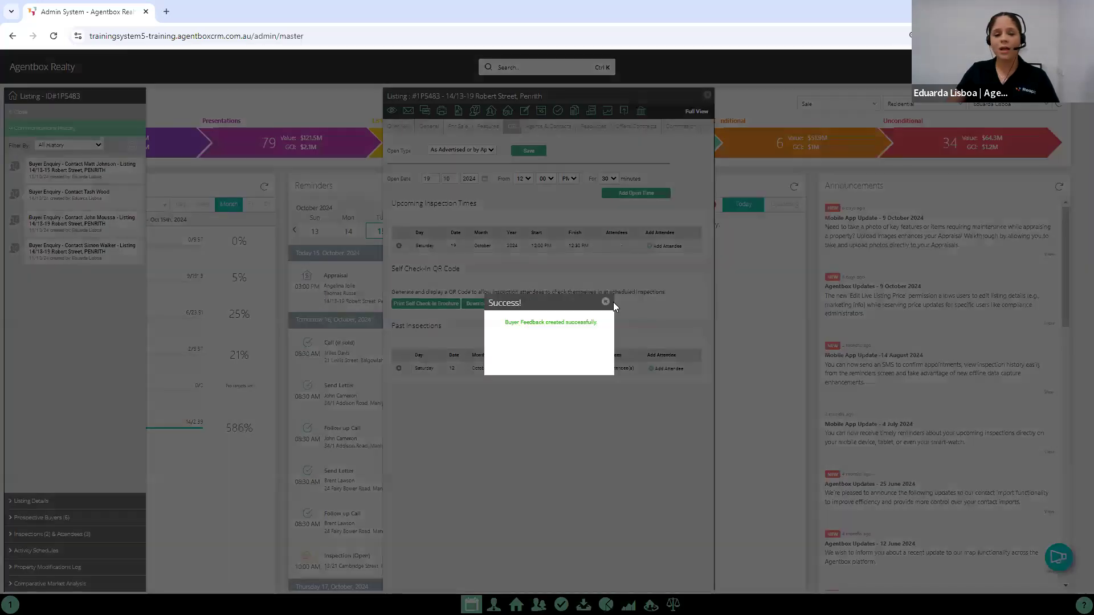
pyautogui.click(606, 302)
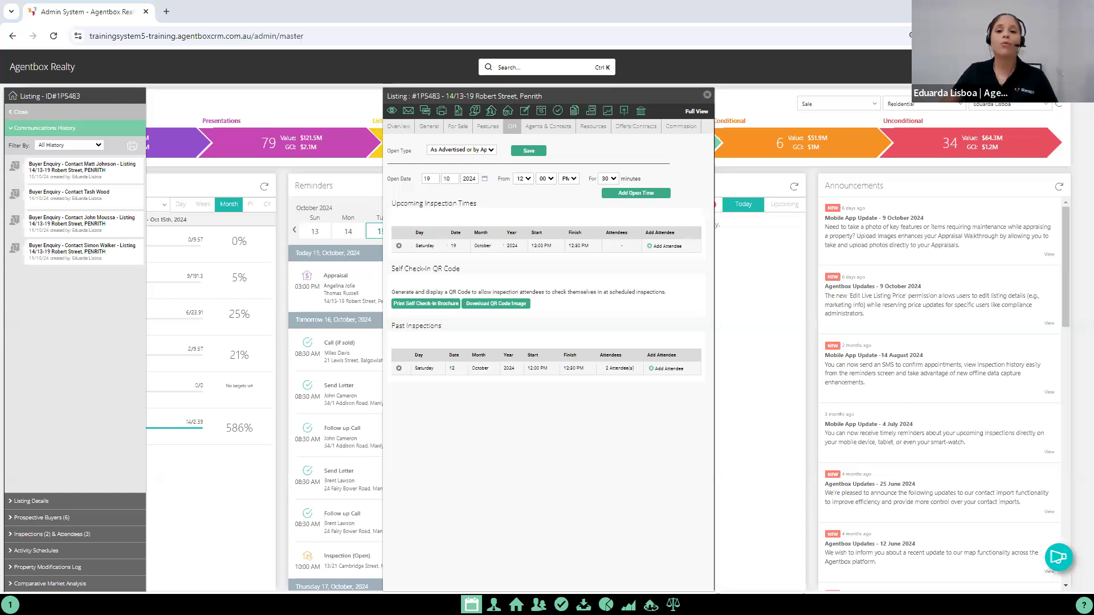
# Step: Reload the CRM and open a blank Log Enquiry form to review its contact, property and description fields, closing it without saving
pyautogui.click(54, 37)
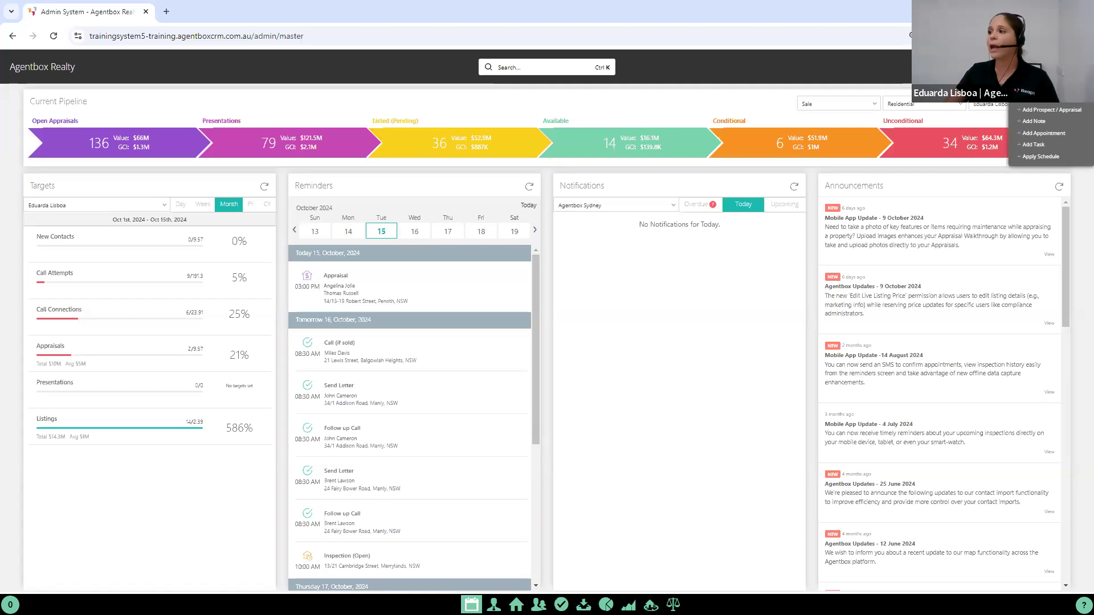
pyautogui.click(1038, 98)
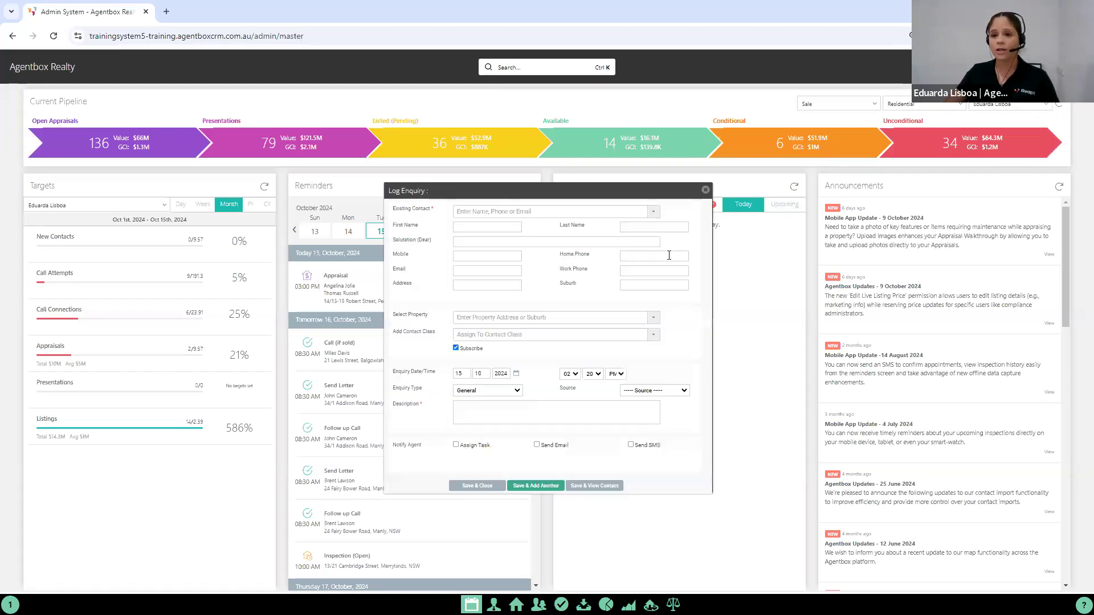
pyautogui.click(459, 210)
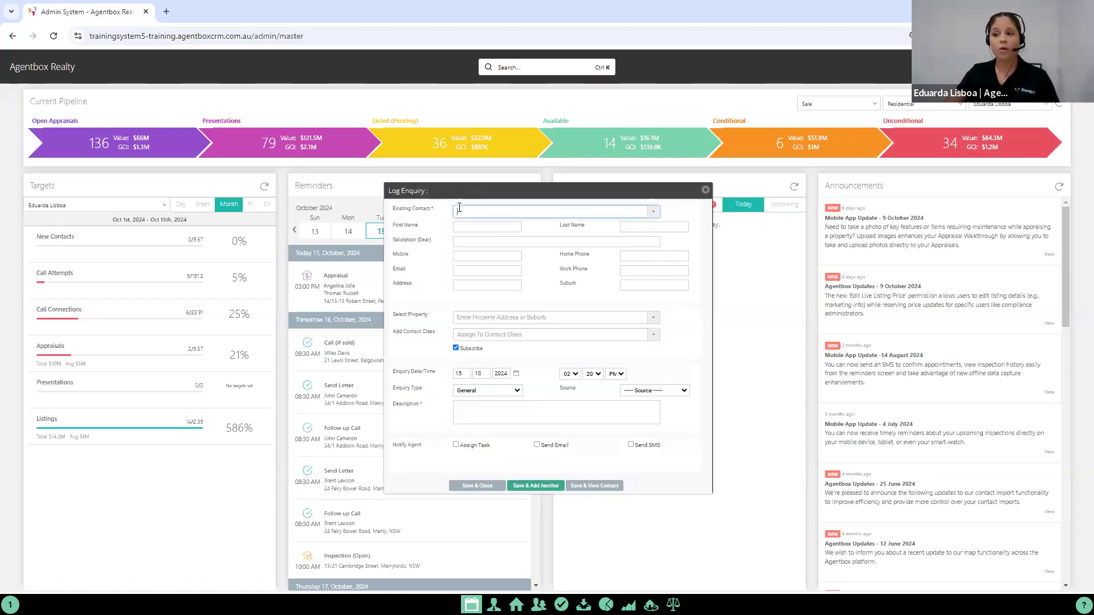
pyautogui.click(497, 317)
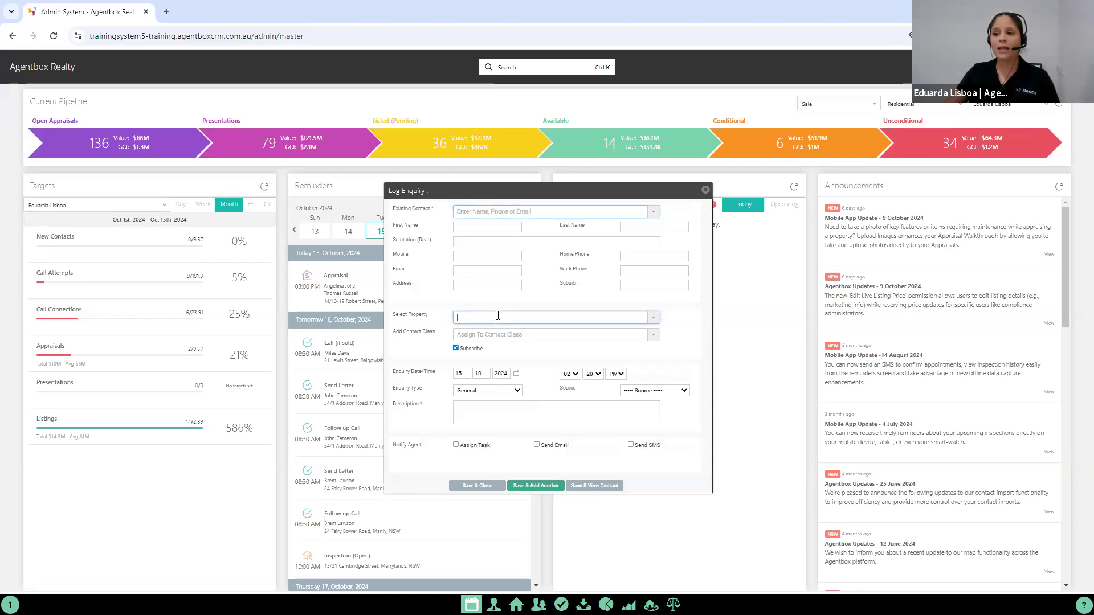
pyautogui.click(526, 418)
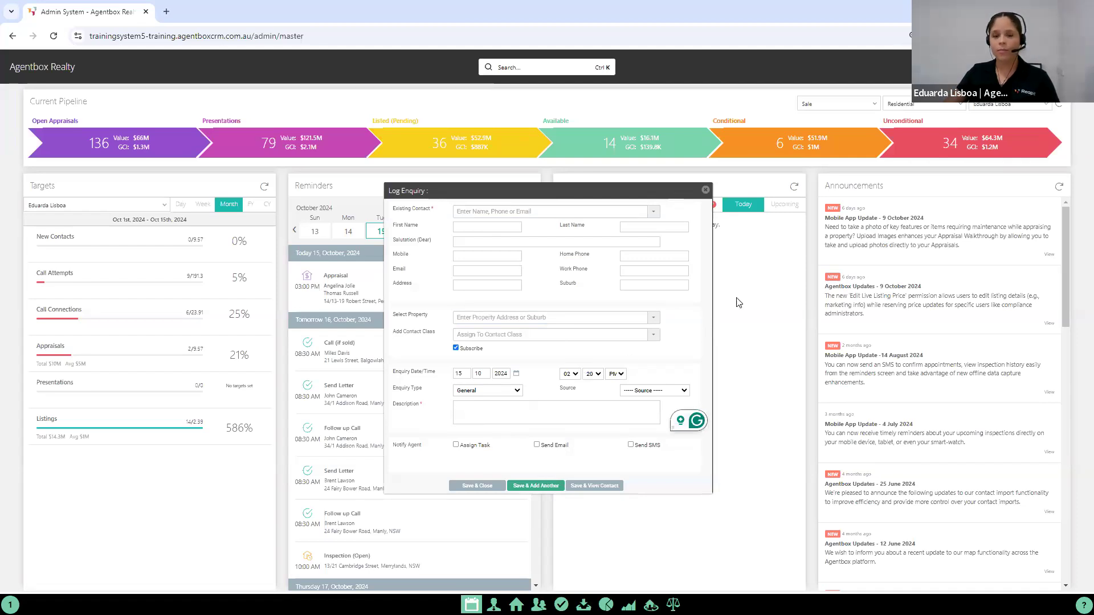
pyautogui.click(705, 189)
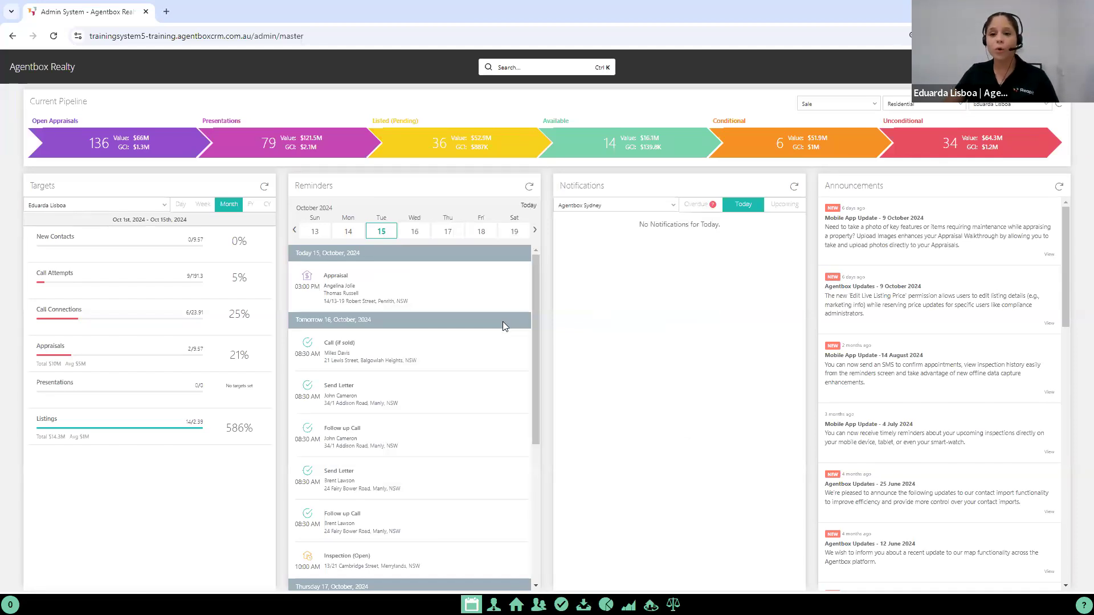
# Step: Review the lead exceptions in the Leads module, including the option to convert a lead to an enquiry, and return to the dashboard
pyautogui.click(582, 602)
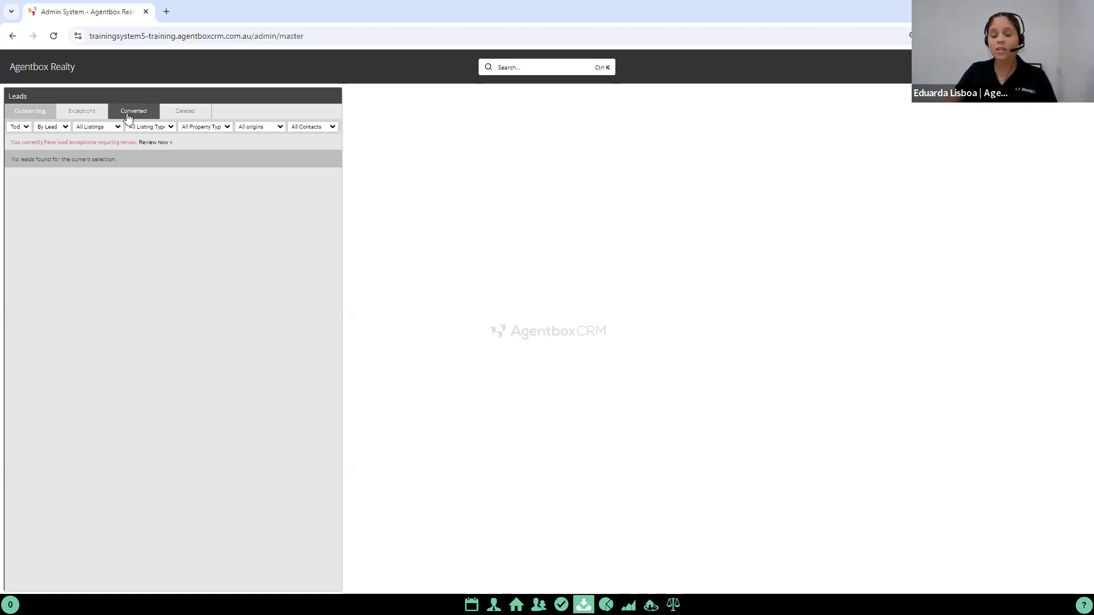
pyautogui.click(82, 116)
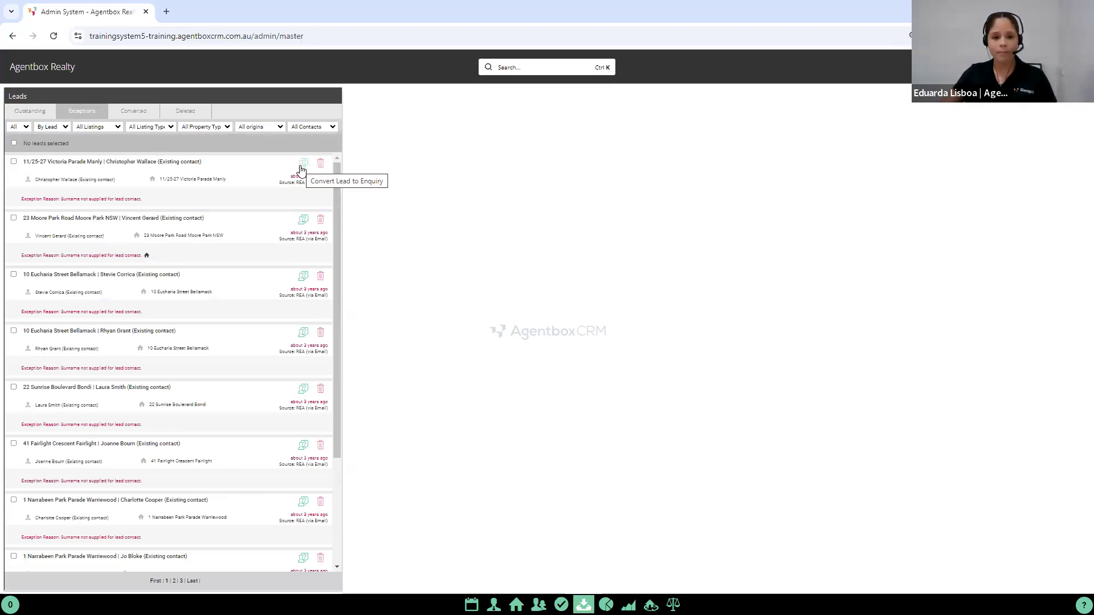
pyautogui.click(471, 604)
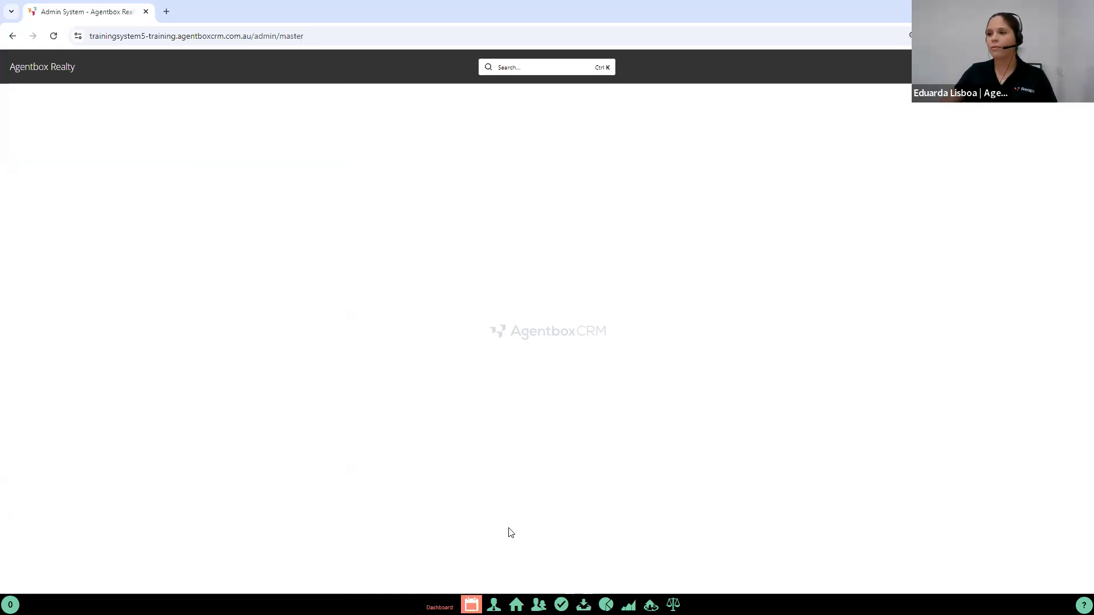
# Step: Search for 14/13, open the matching Penrith sale listing and view its open-for-inspection times and past inspections
pyautogui.click(508, 68)
pyautogui.write('14/13')
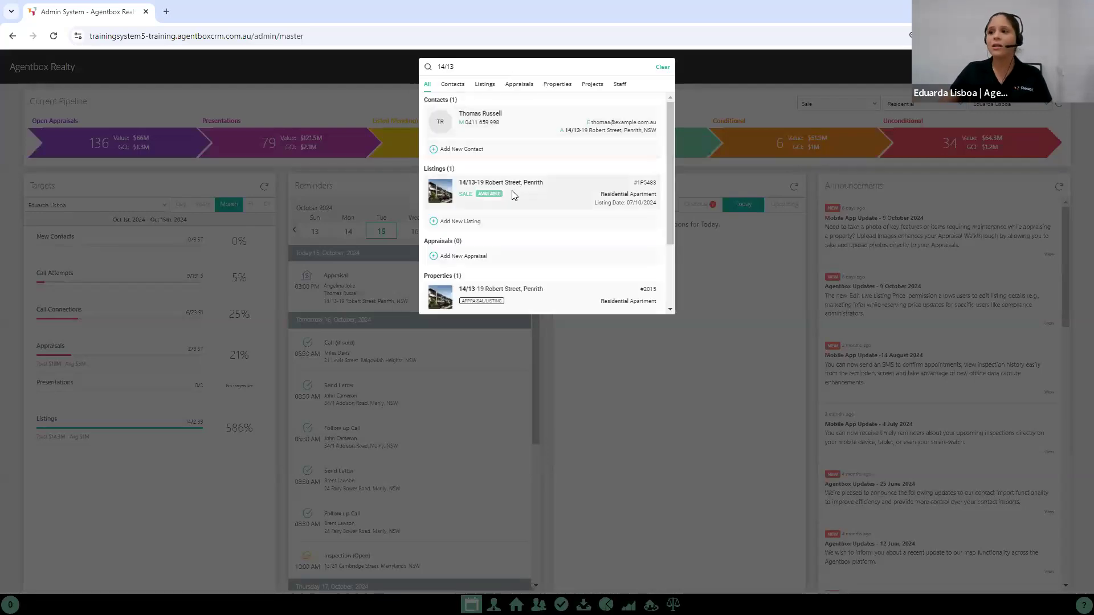
pyautogui.click(511, 194)
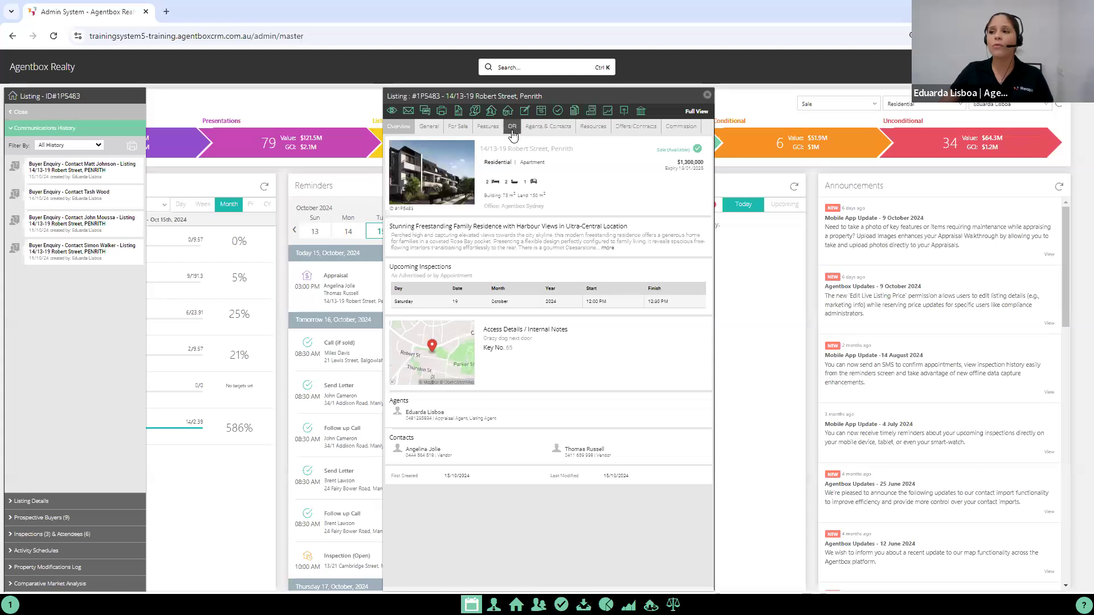
pyautogui.click(512, 128)
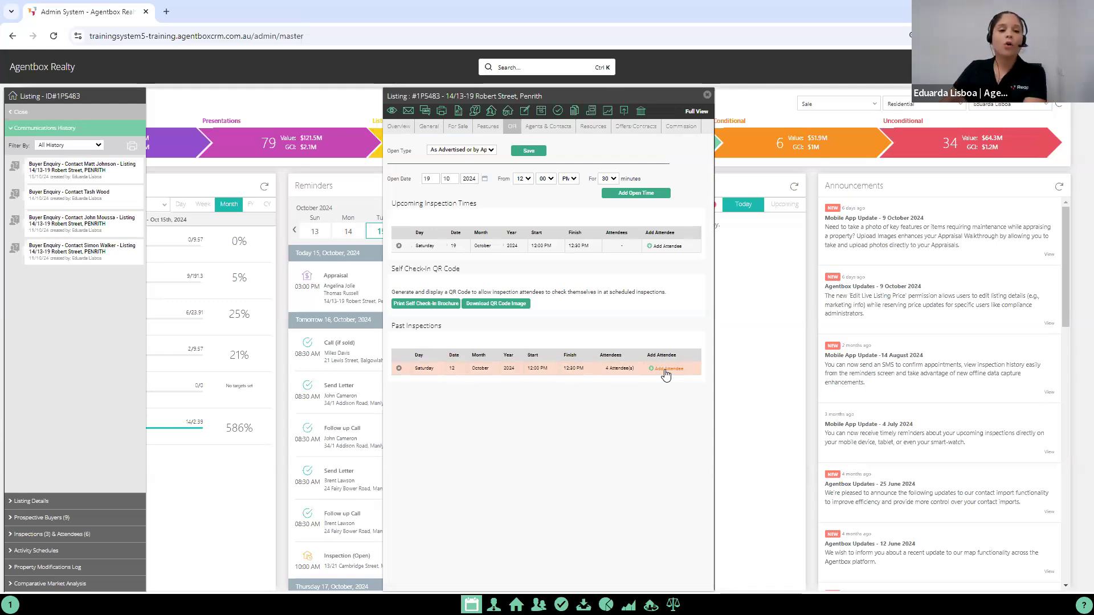
# Step: View the listing's Inspection By Appointment form, close it without saving and close the listing record
pyautogui.click(509, 114)
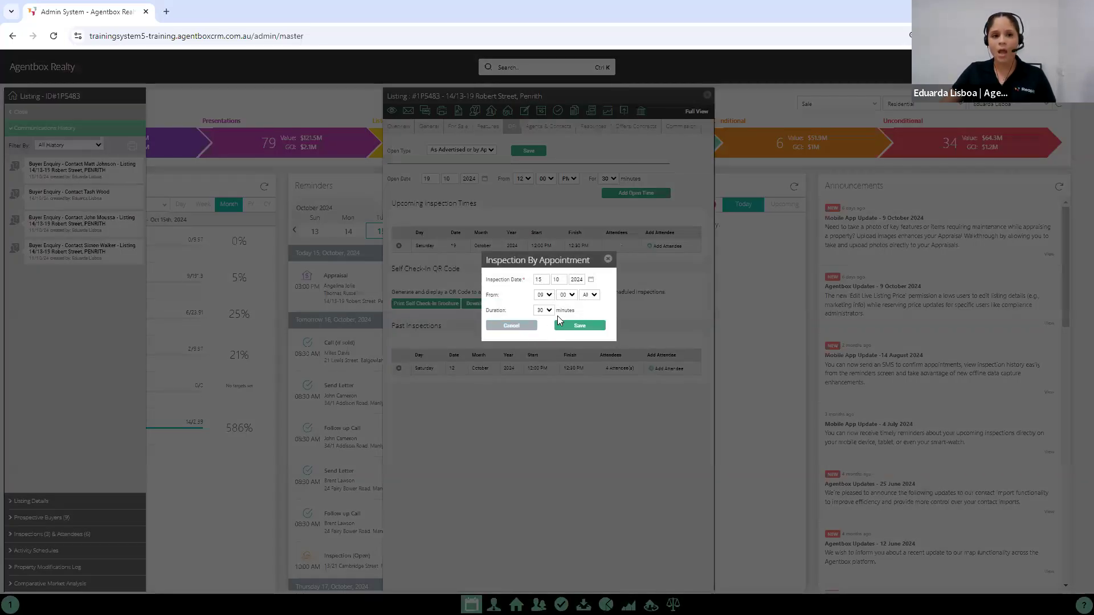
pyautogui.click(607, 260)
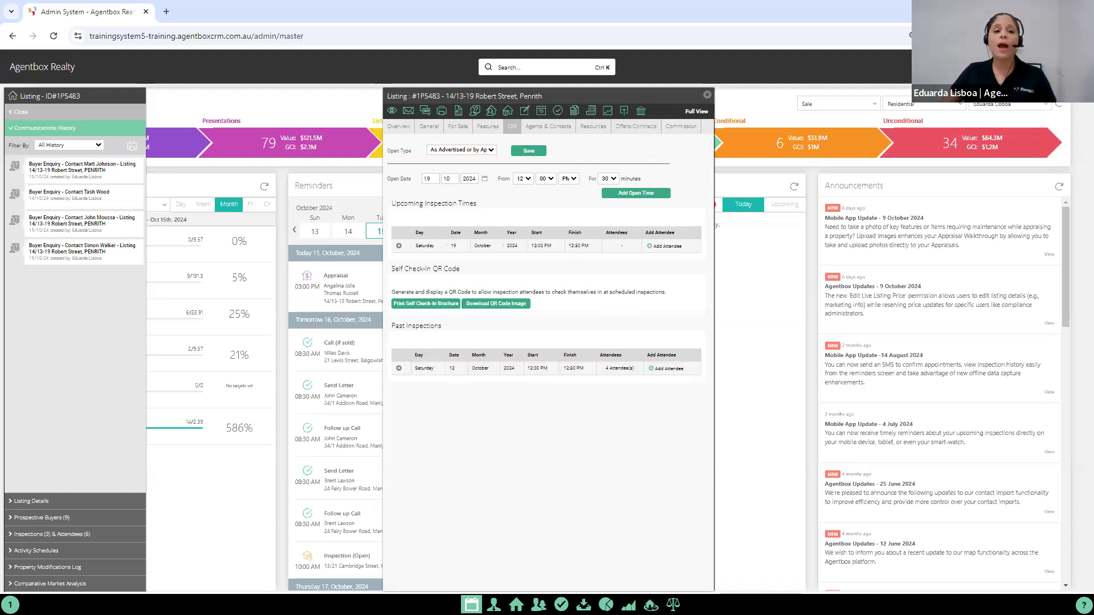
pyautogui.click(707, 96)
pyautogui.click(23, 112)
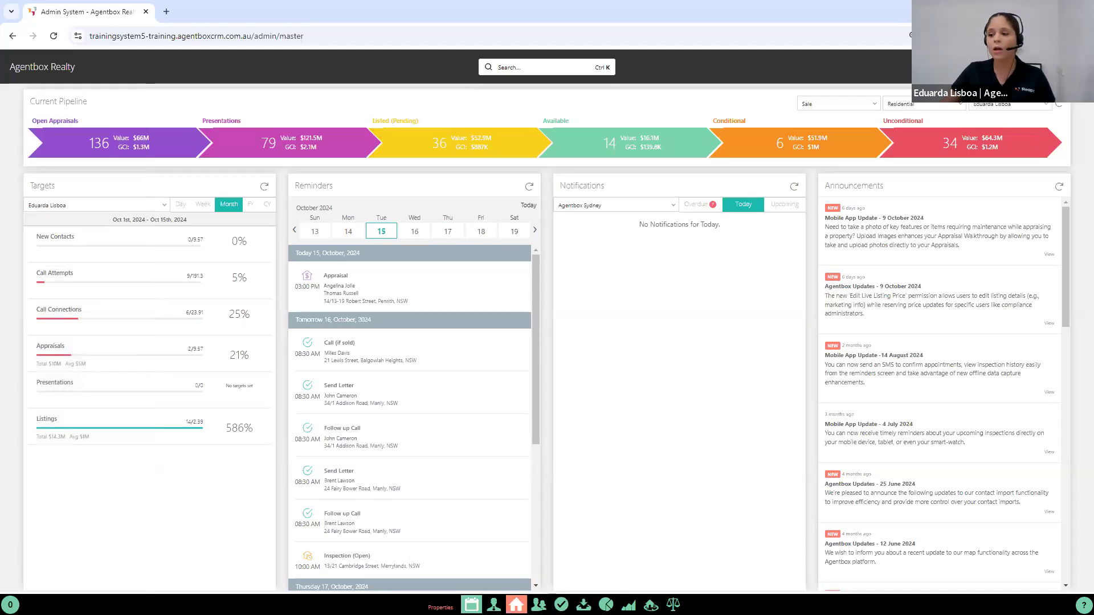
# Step: Search active staff, open the Melbourne sales representative's record and review the access permissions, including the Leads Module ones, before returning to the dashboard
pyautogui.click(493, 605)
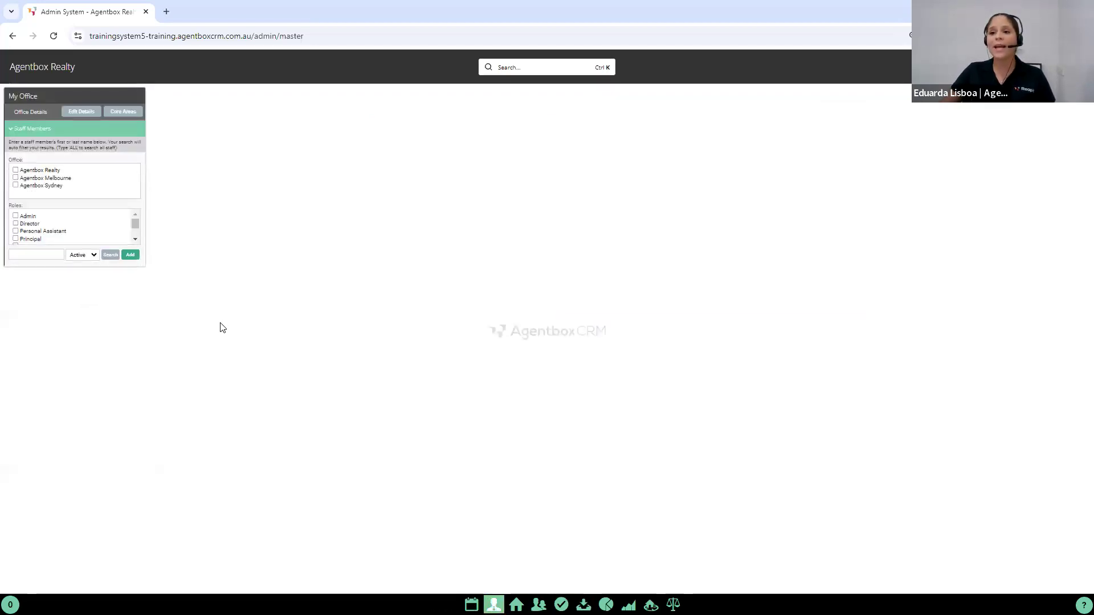
pyautogui.click(114, 257)
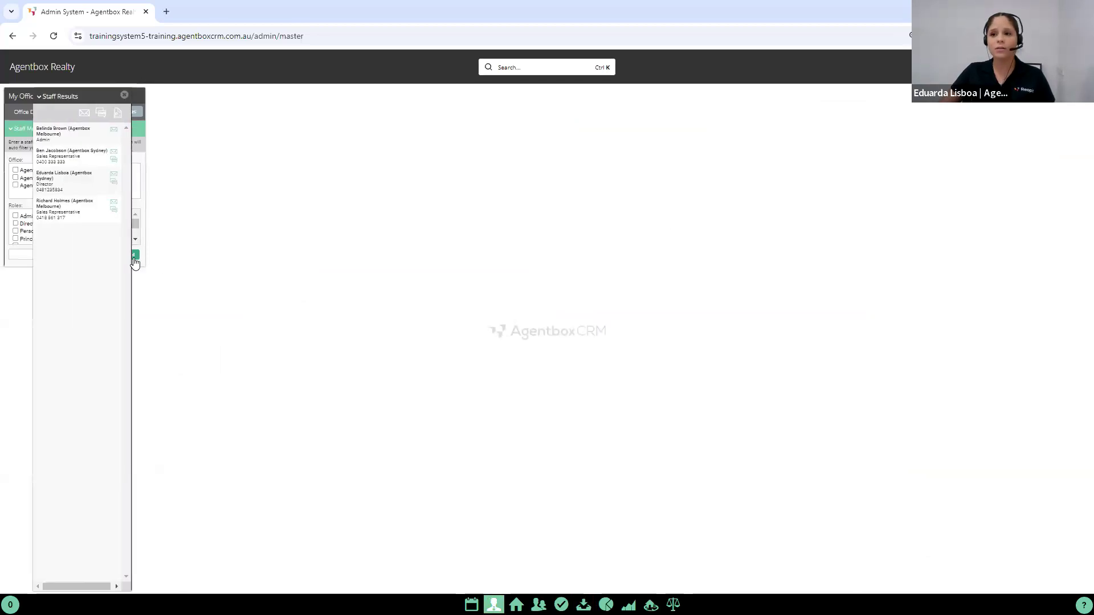
pyautogui.click(177, 205)
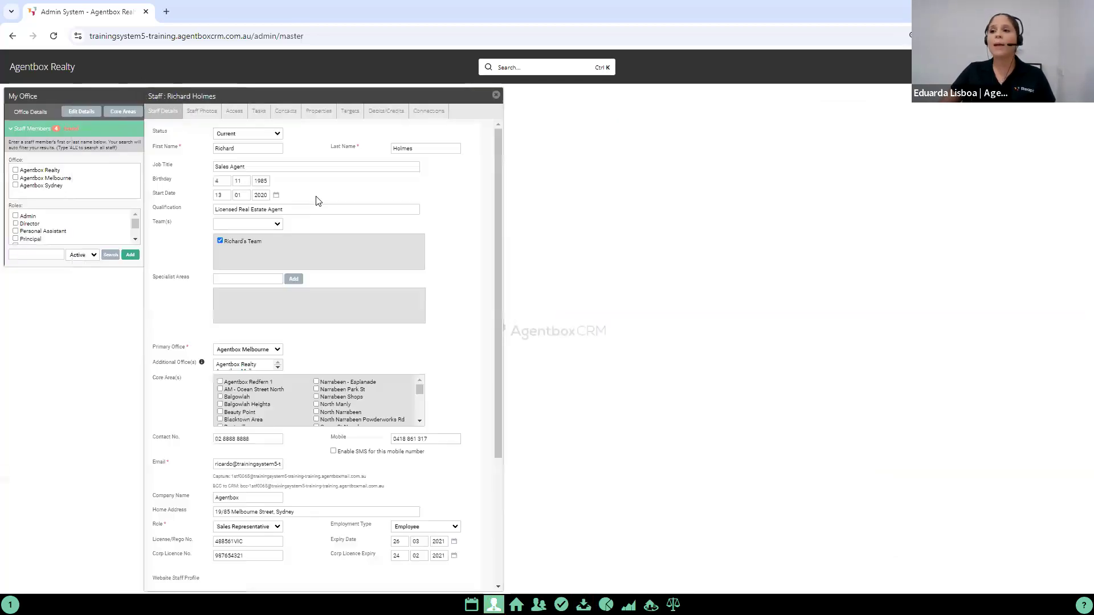
pyautogui.click(337, 112)
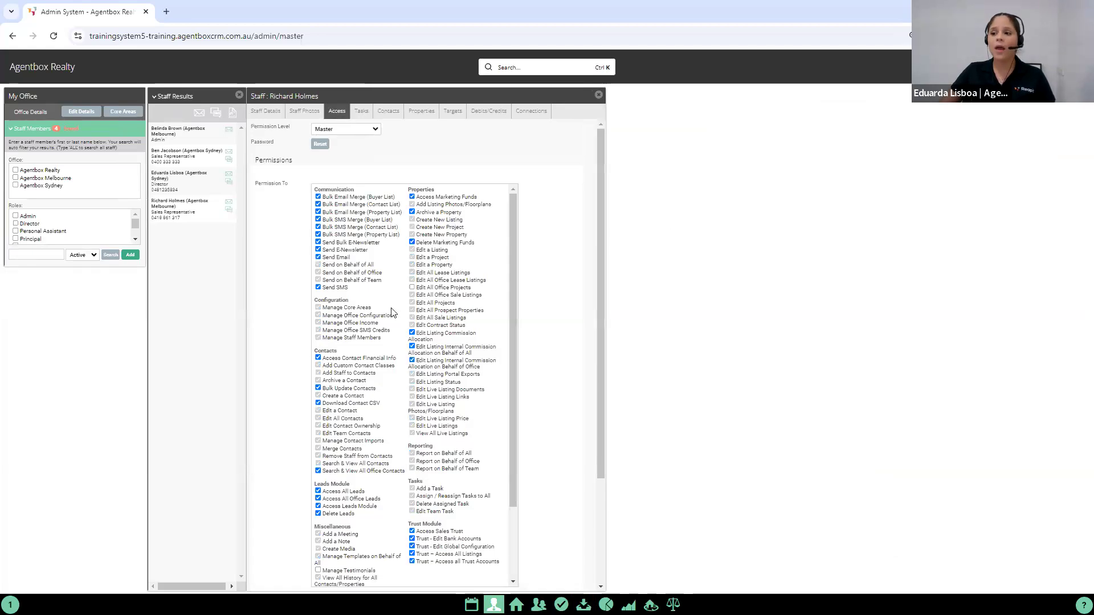
pyautogui.scroll(-5, 370, 317)
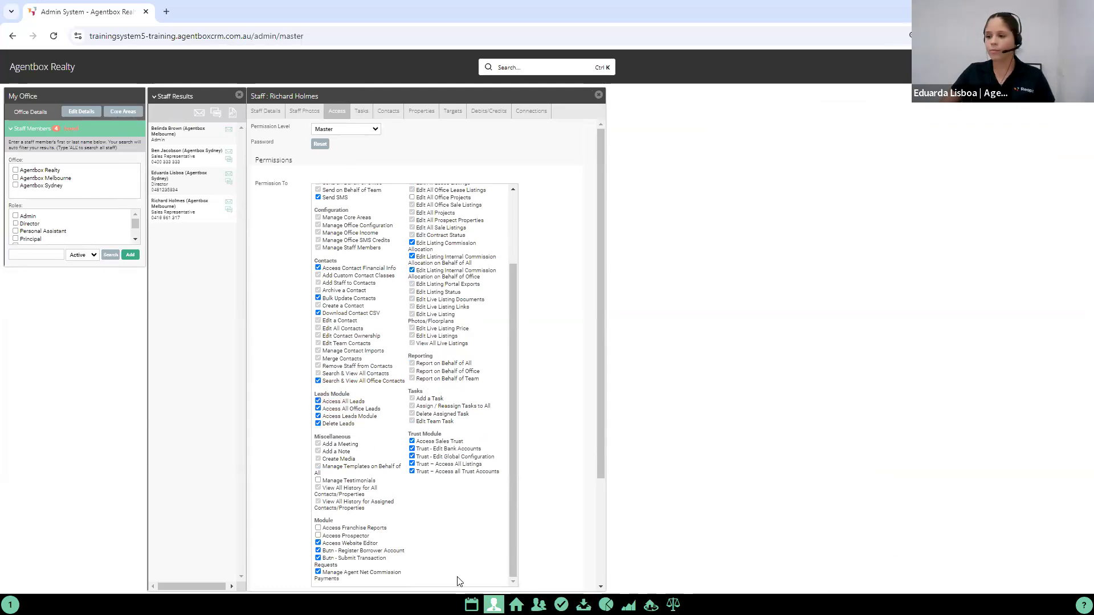
pyautogui.click(471, 604)
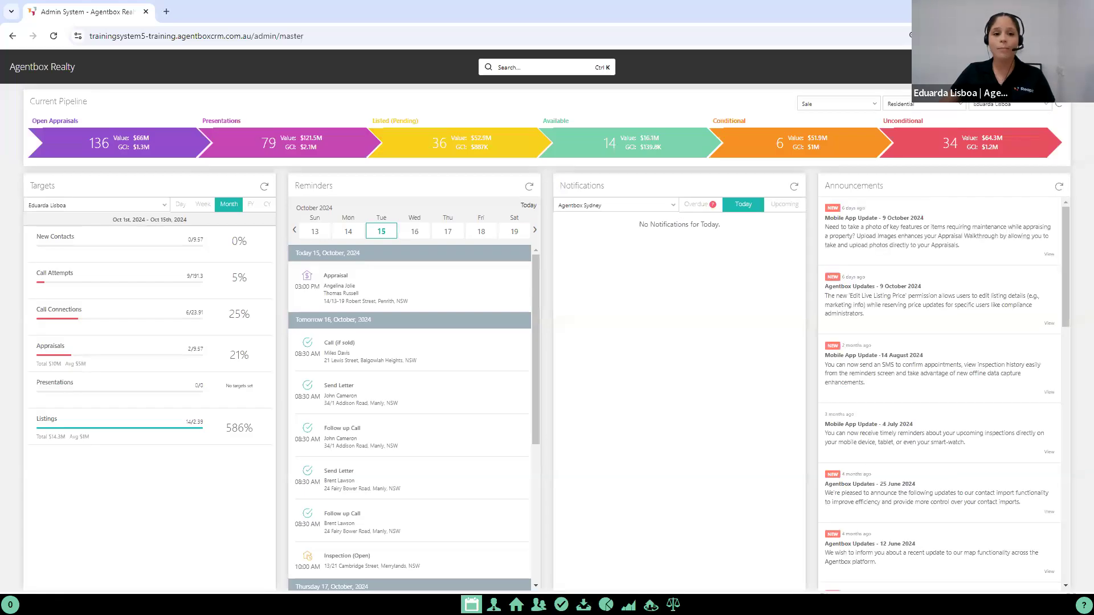
# Step: Switch to the Agentbox mobile app and start a private inspection for the Penrith sale listing found by searching 14/13
pyautogui.hotkey('alt', 'Tab')
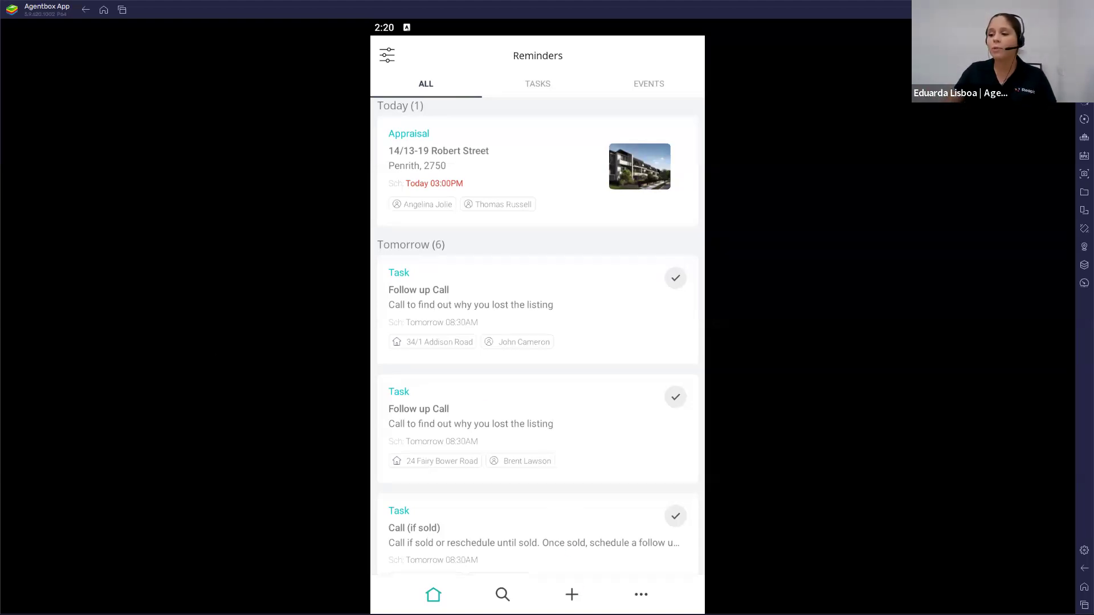
pyautogui.click(572, 594)
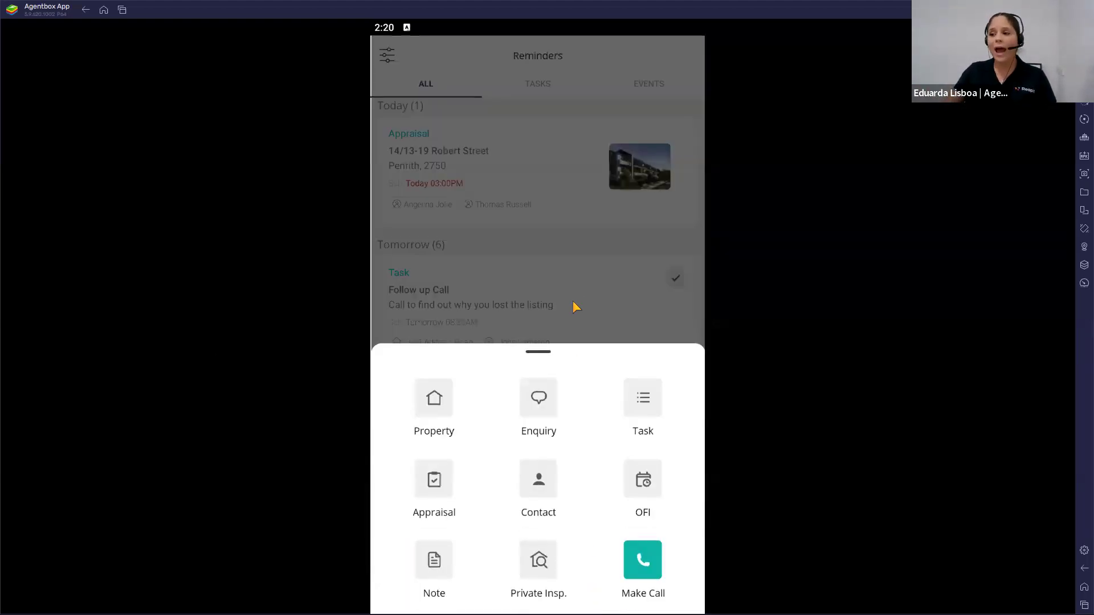
pyautogui.click(574, 306)
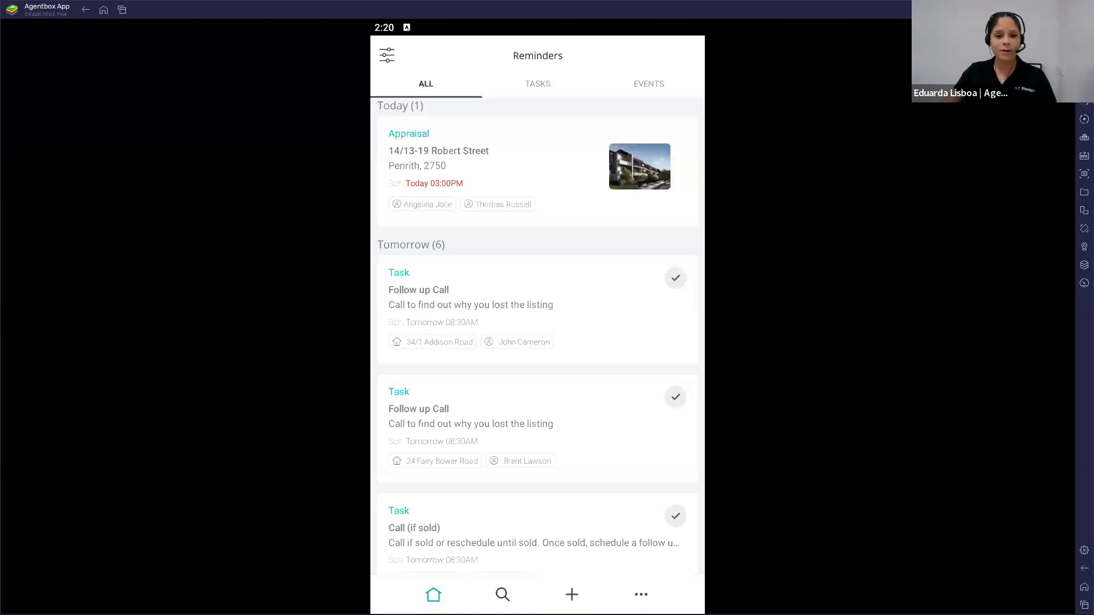
pyautogui.click(572, 594)
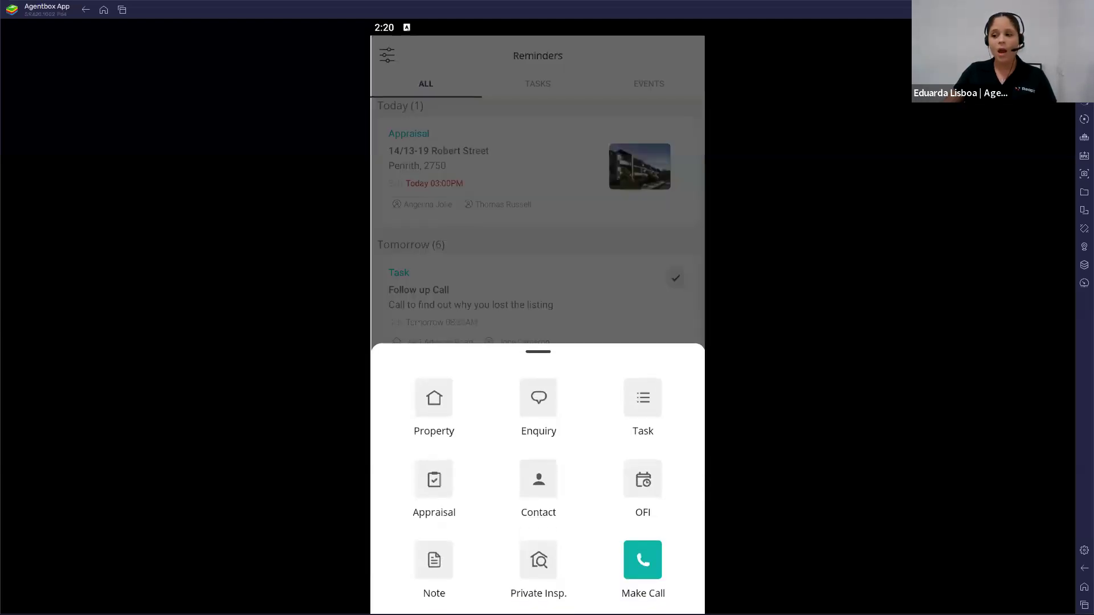
pyautogui.click(544, 577)
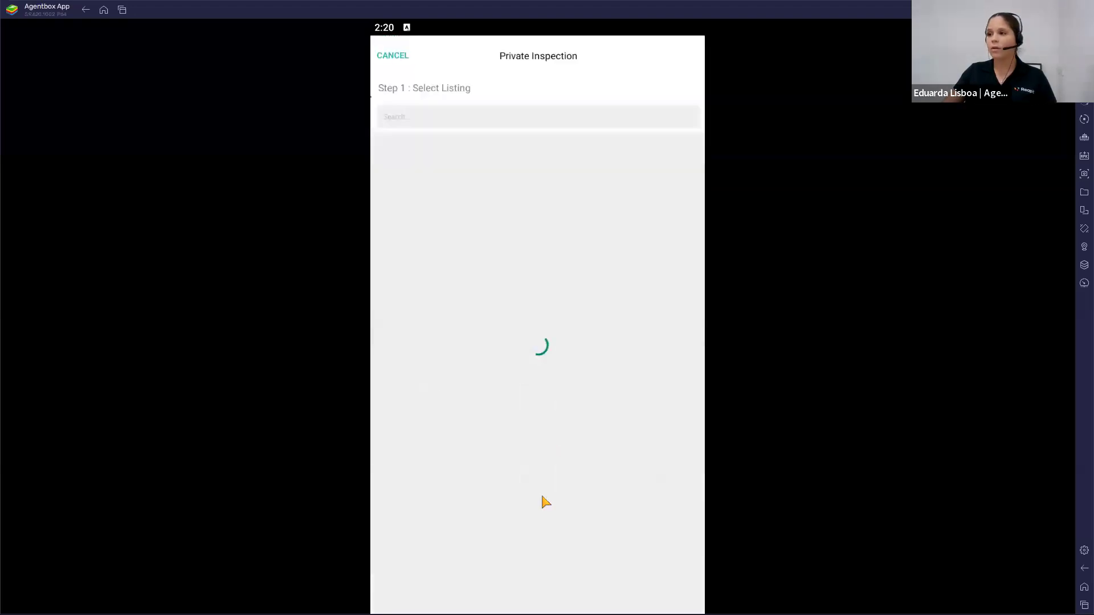
pyautogui.click(447, 114)
pyautogui.write('14/13')
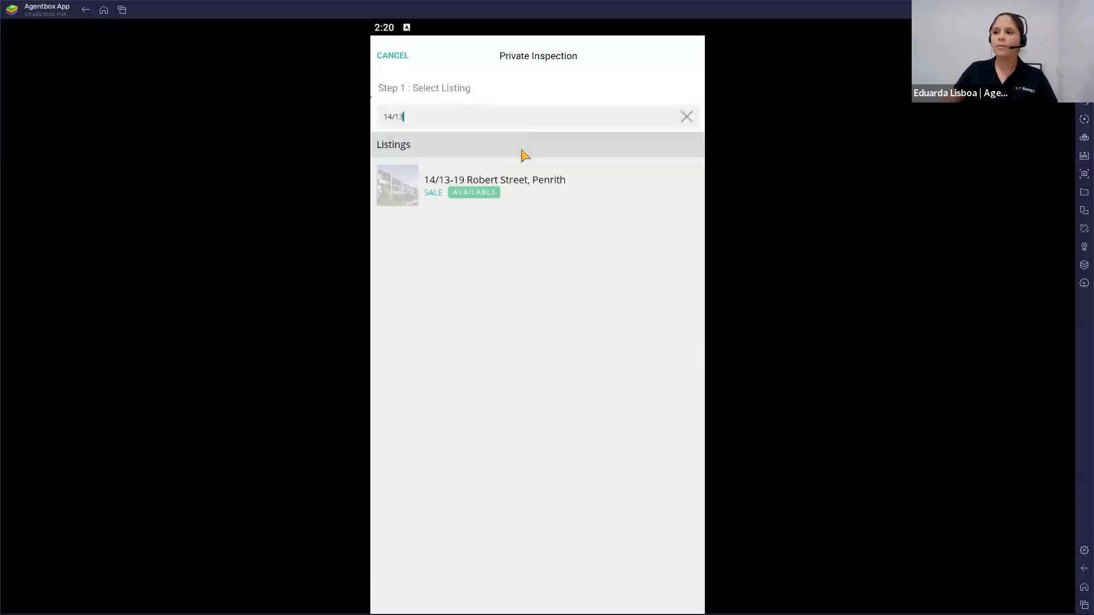
pyautogui.click(502, 184)
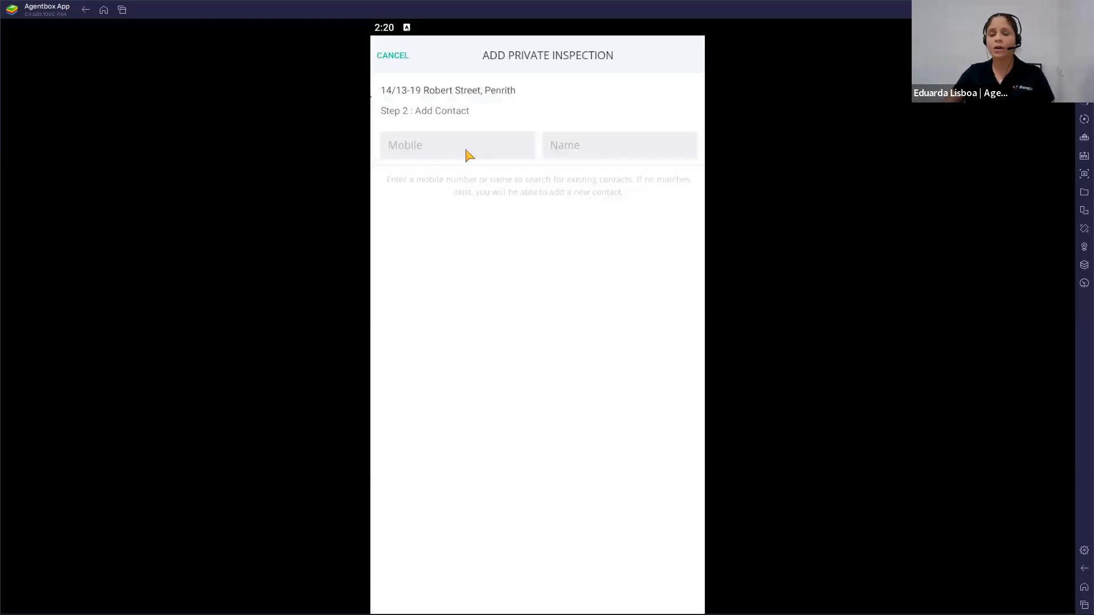
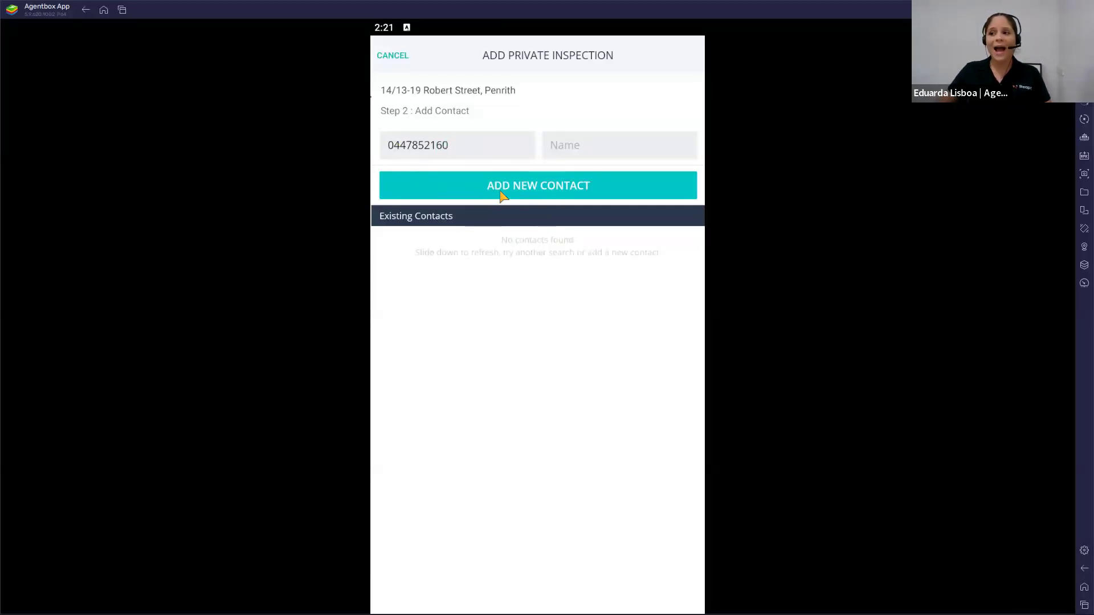
# Step: Search existing contacts by the attendee's mobile number and choose to add a new contact for the private inspection
pyautogui.click(556, 190)
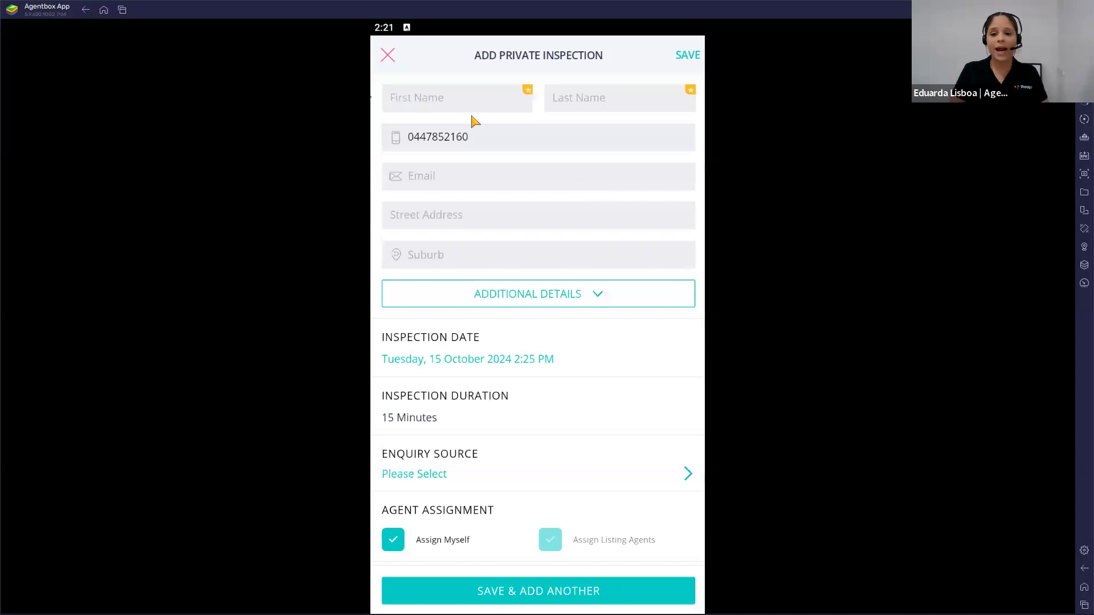
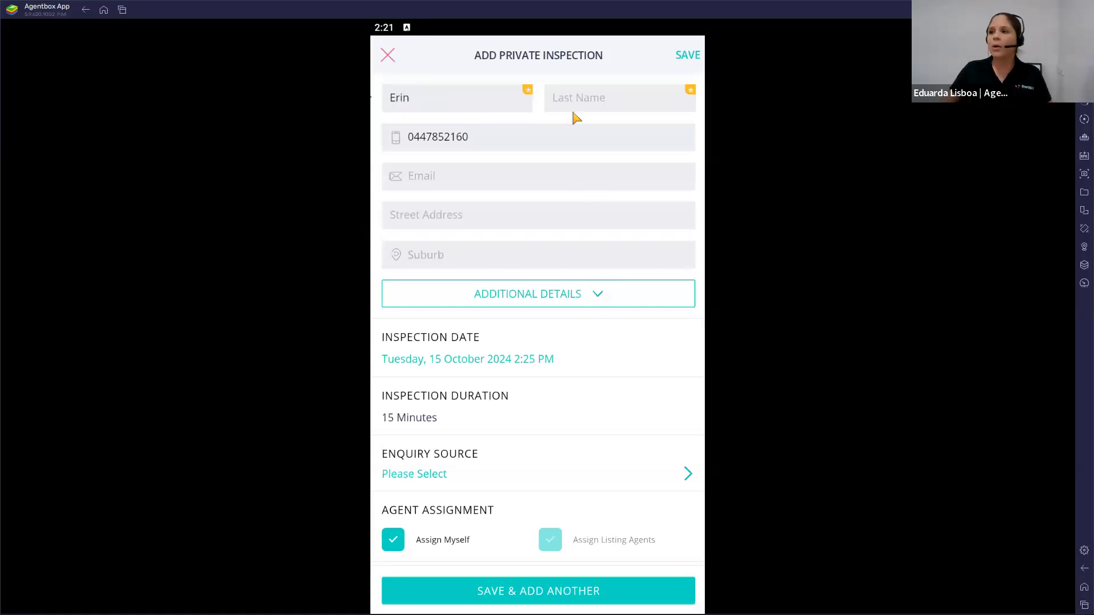
# Step: Enter the new contact's first and last name in the private inspection form
pyautogui.click(606, 100)
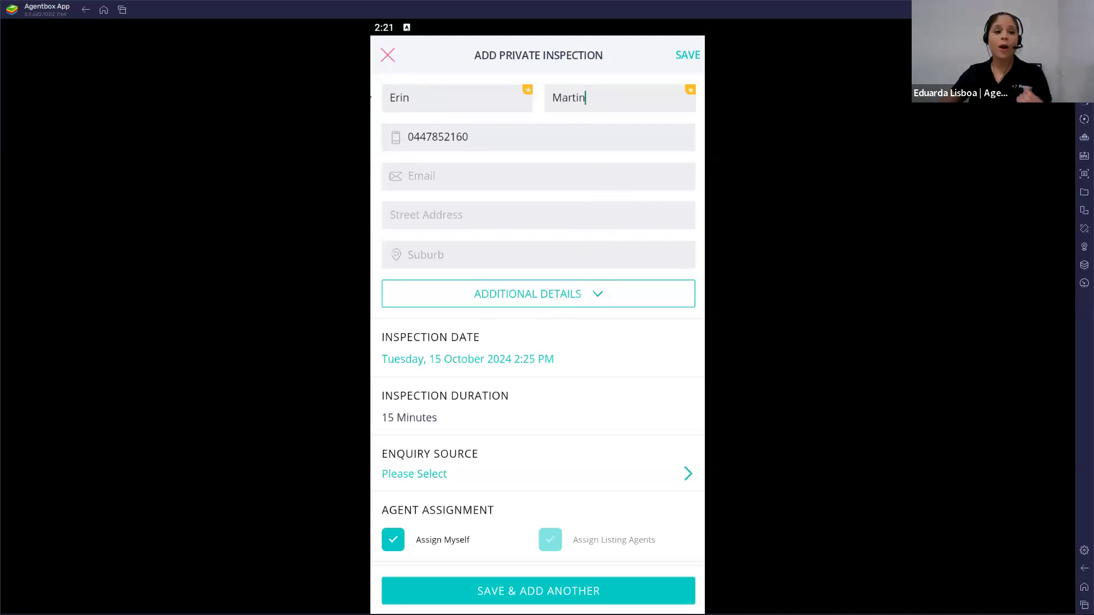
# Step: Expand the new contact's additional details and review the contact preferences, source, classes, comments and subscriptions in the private inspection form
pyautogui.click(598, 295)
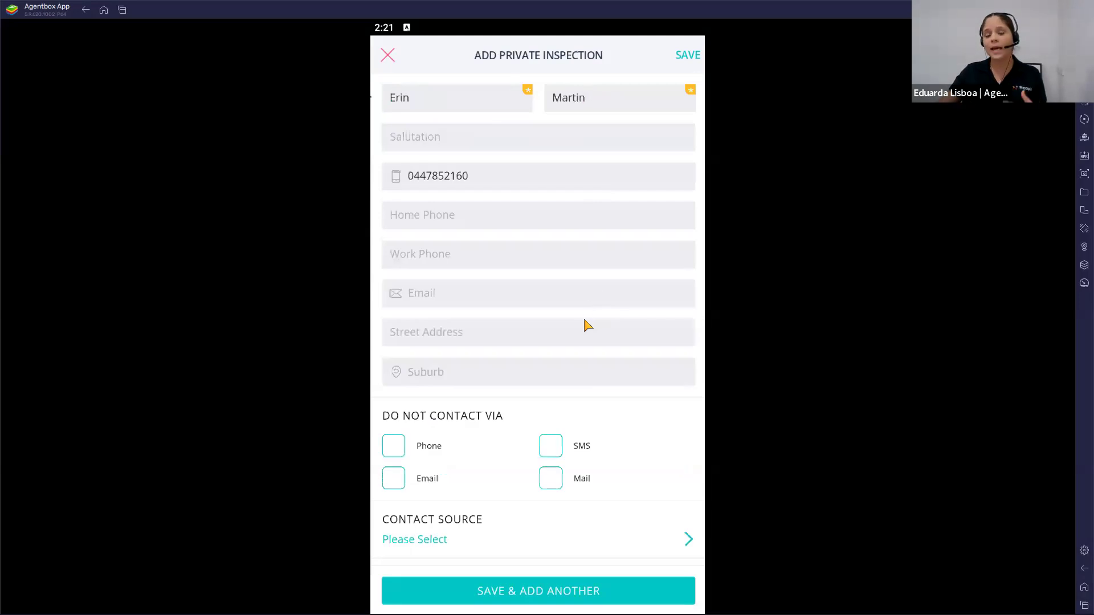
pyautogui.scroll(-5, 532, 391)
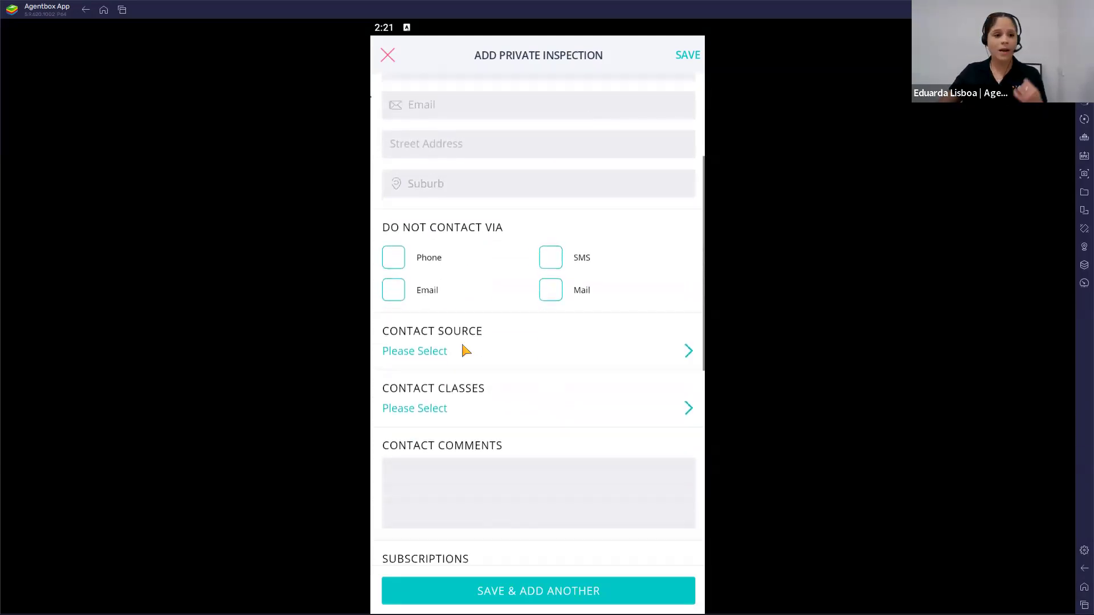
pyautogui.scroll(-5, 497, 298)
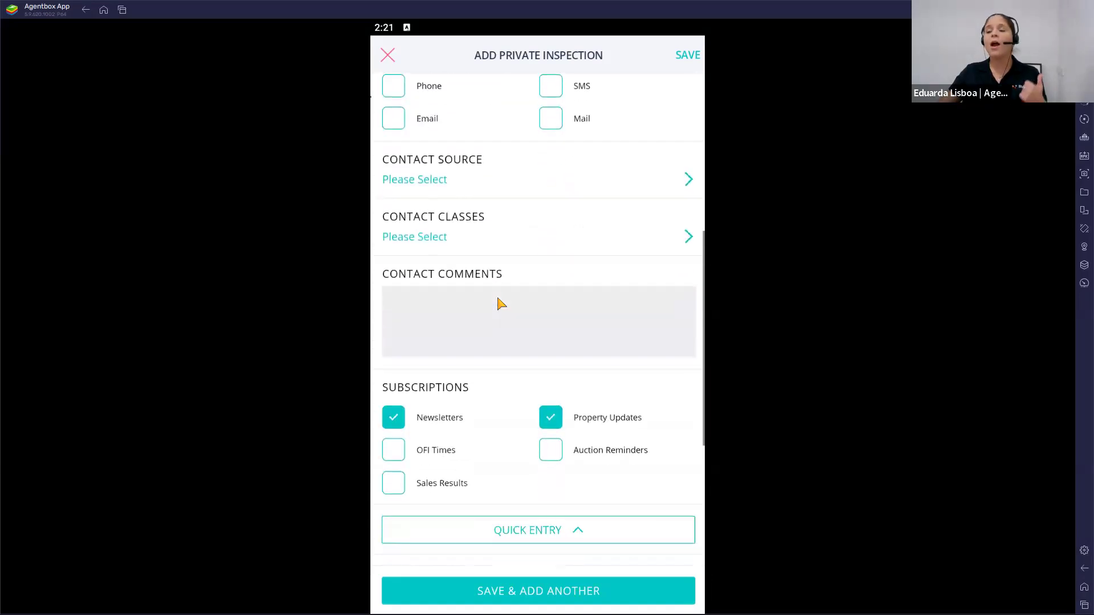
pyautogui.click(477, 291)
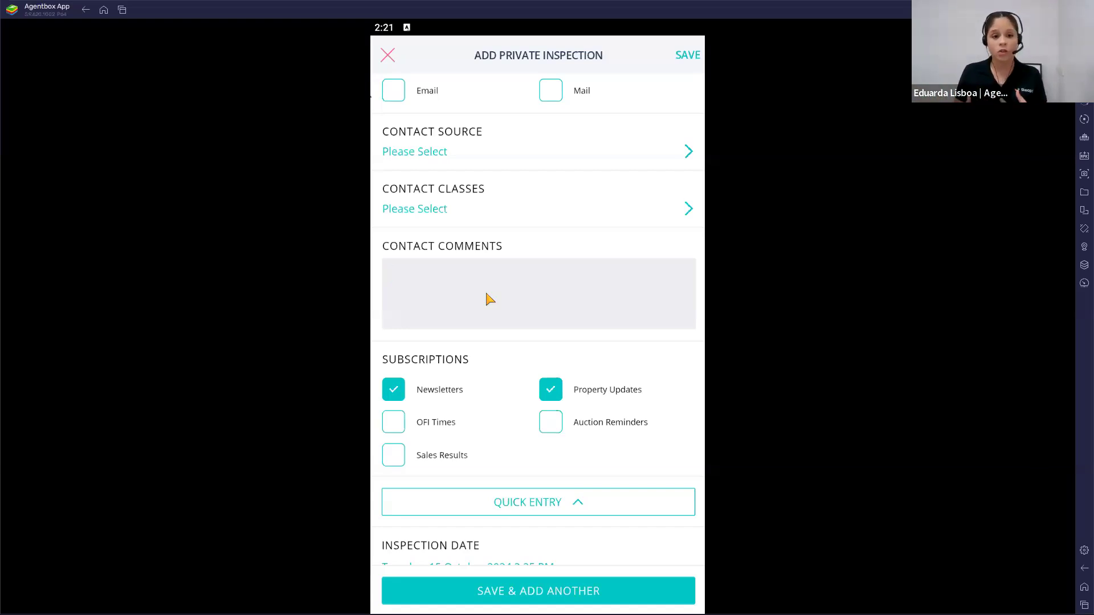
pyautogui.scroll(-4, 491, 308)
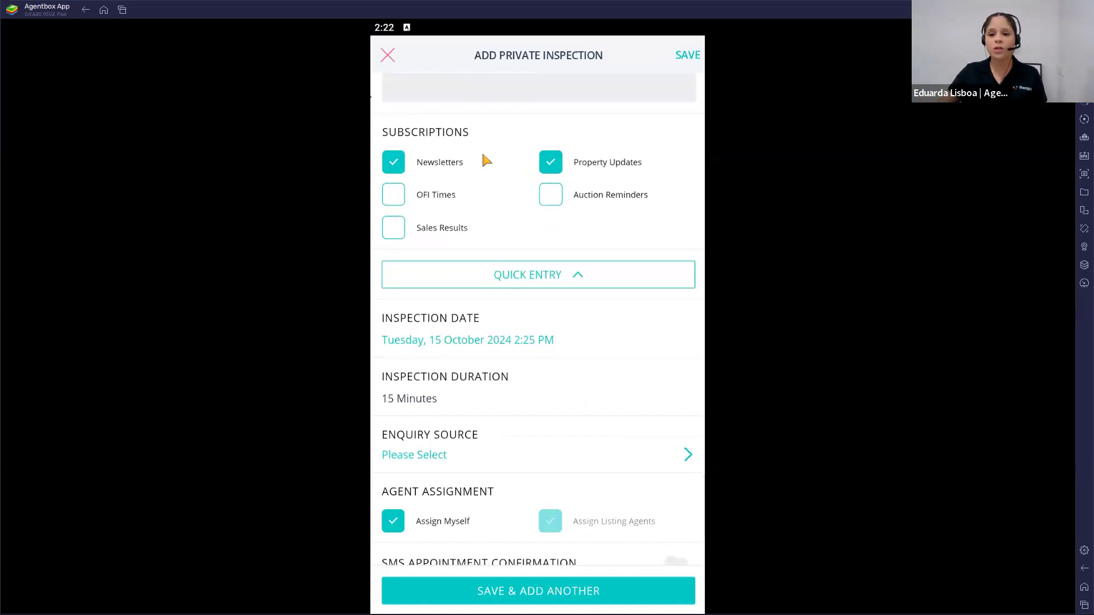
pyautogui.scroll(-1, 514, 308)
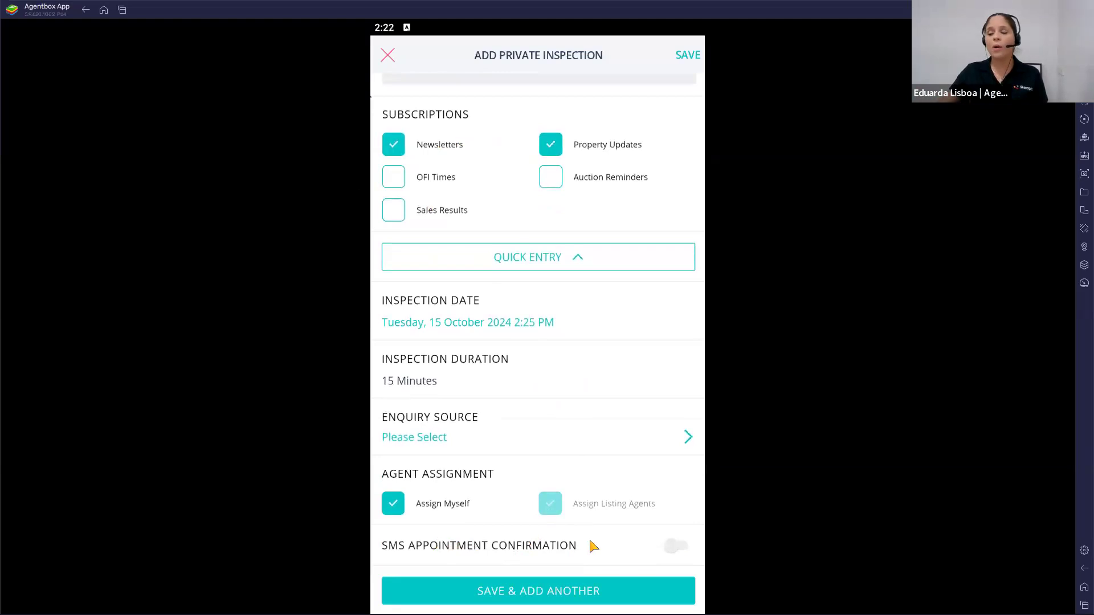
# Step: Turn on the SMS appointment confirmation and save the private inspection
pyautogui.click(674, 546)
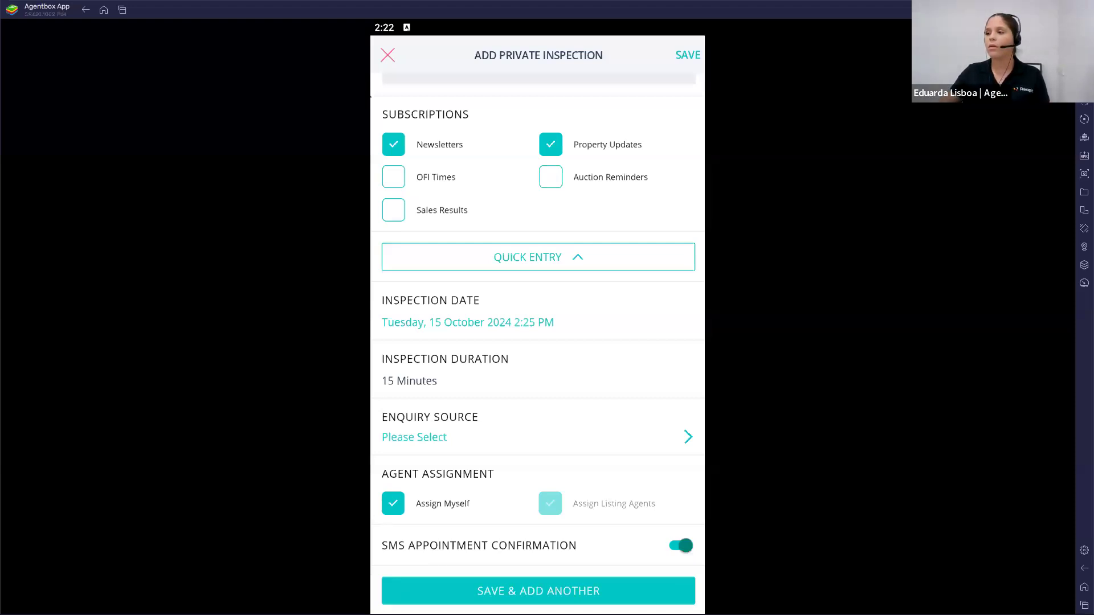
pyautogui.click(685, 57)
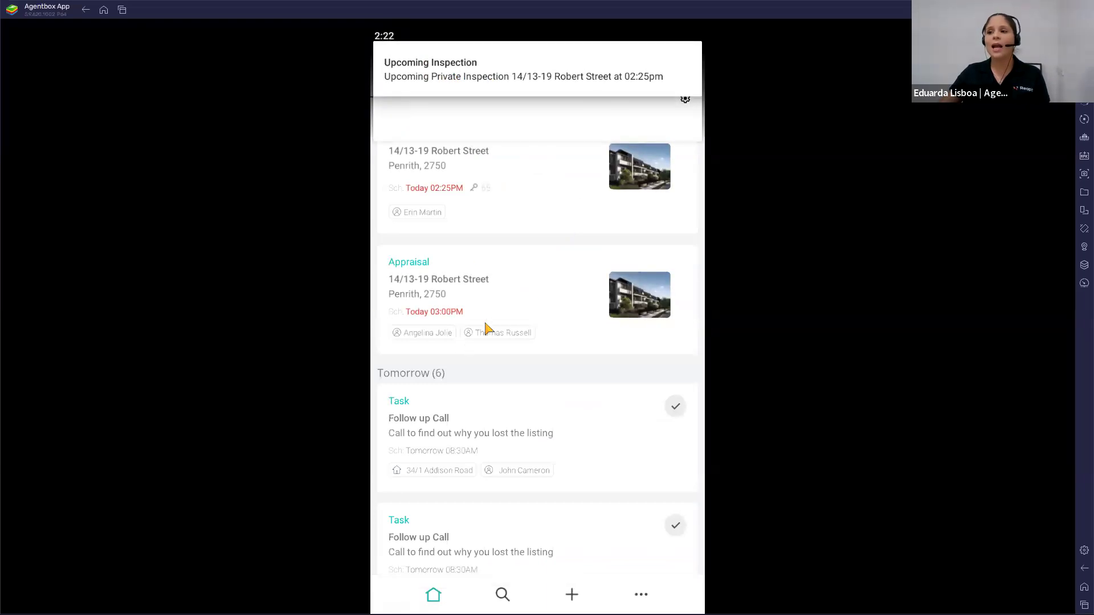
pyautogui.scroll(-1, 588, 222)
pyautogui.scroll(1, 509, 283)
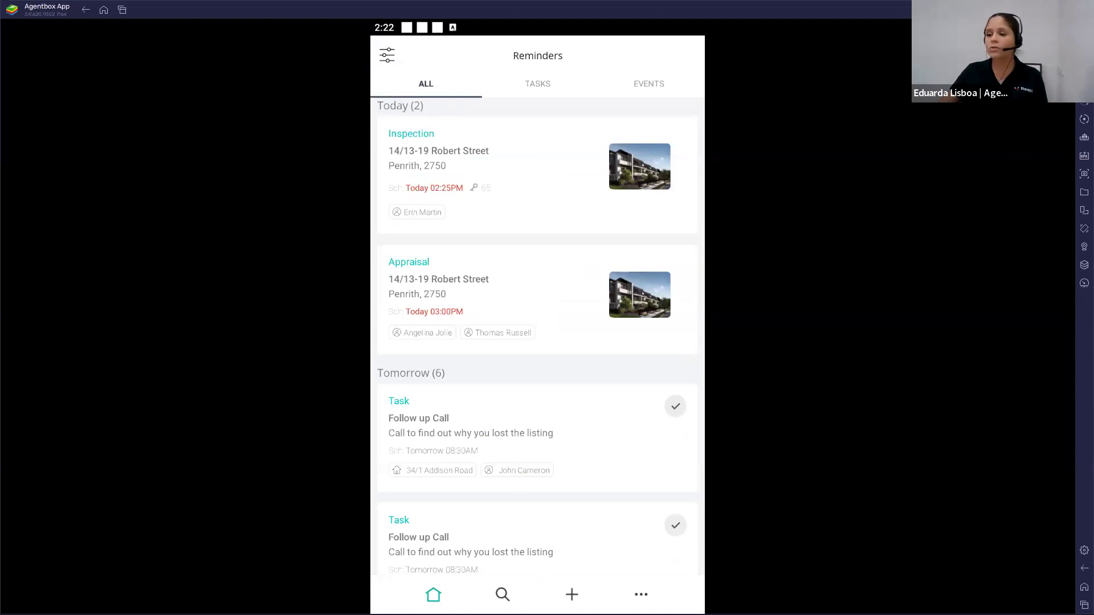
# Step: Start a new enquiry for the Penrith sale listing found by searching 14/13
pyautogui.click(571, 595)
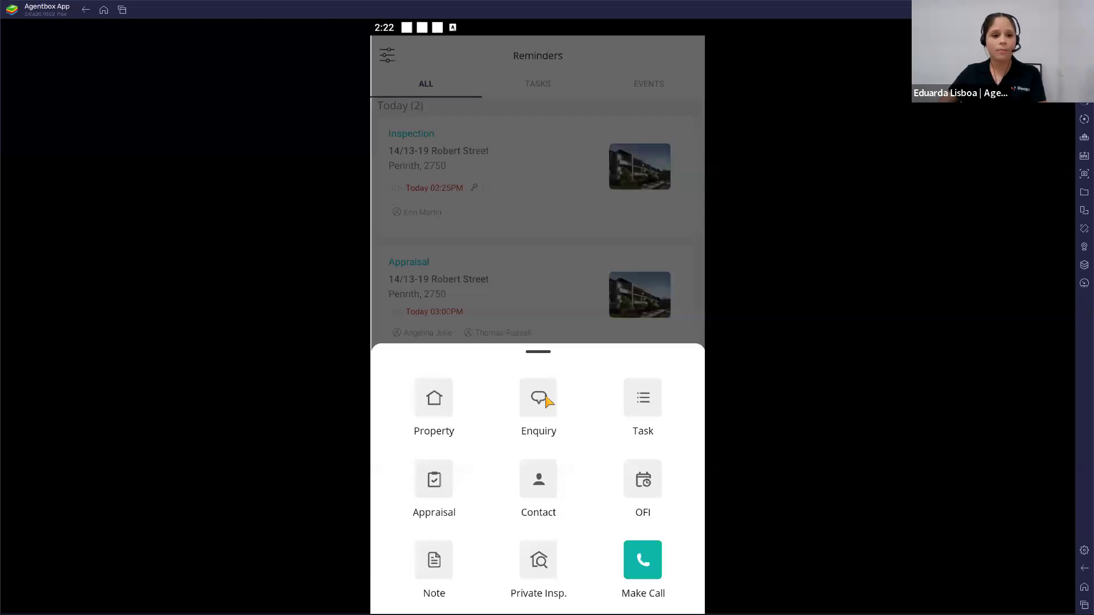
pyautogui.click(541, 400)
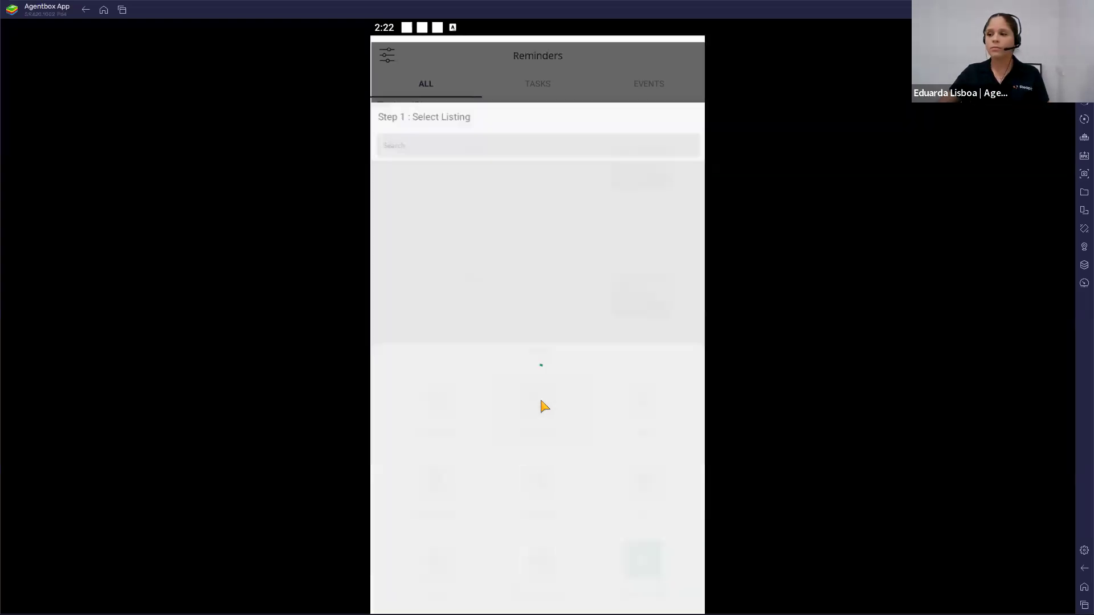
pyautogui.click(435, 120)
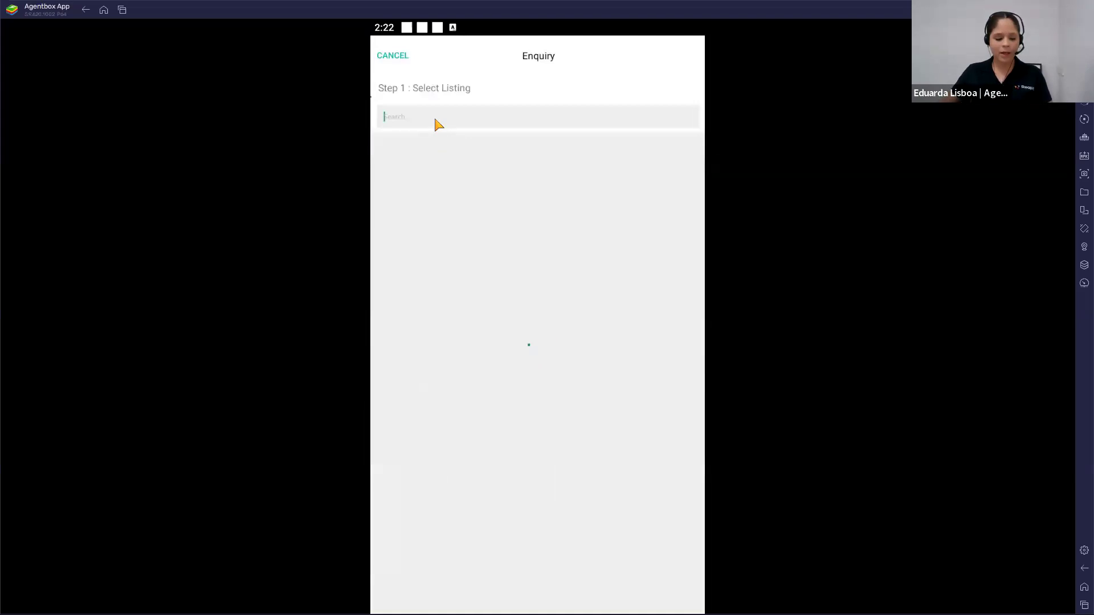
pyautogui.write('14/13')
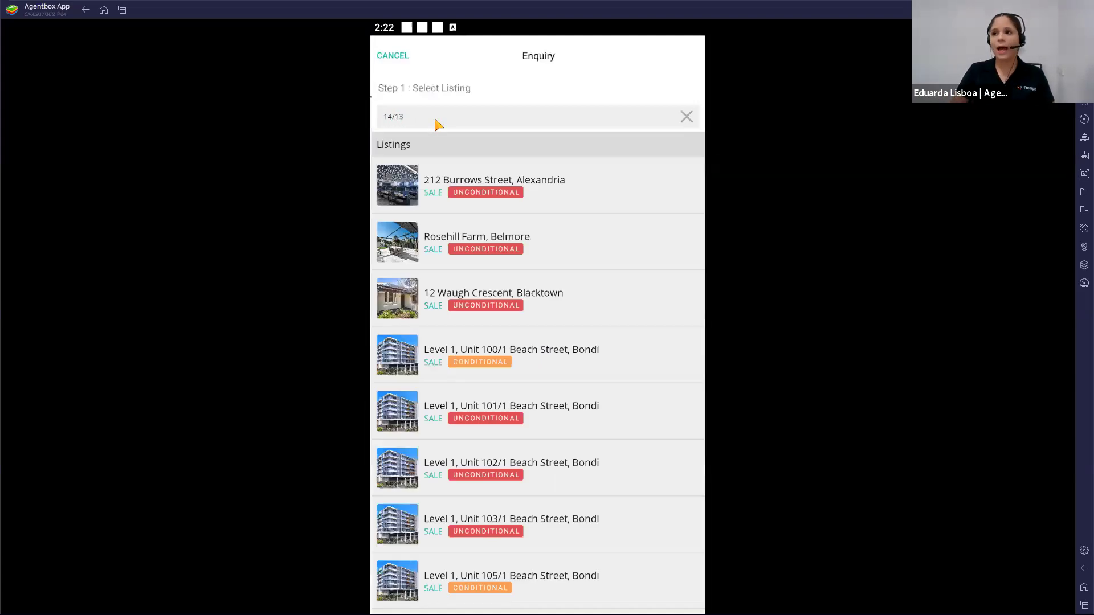
pyautogui.click(494, 193)
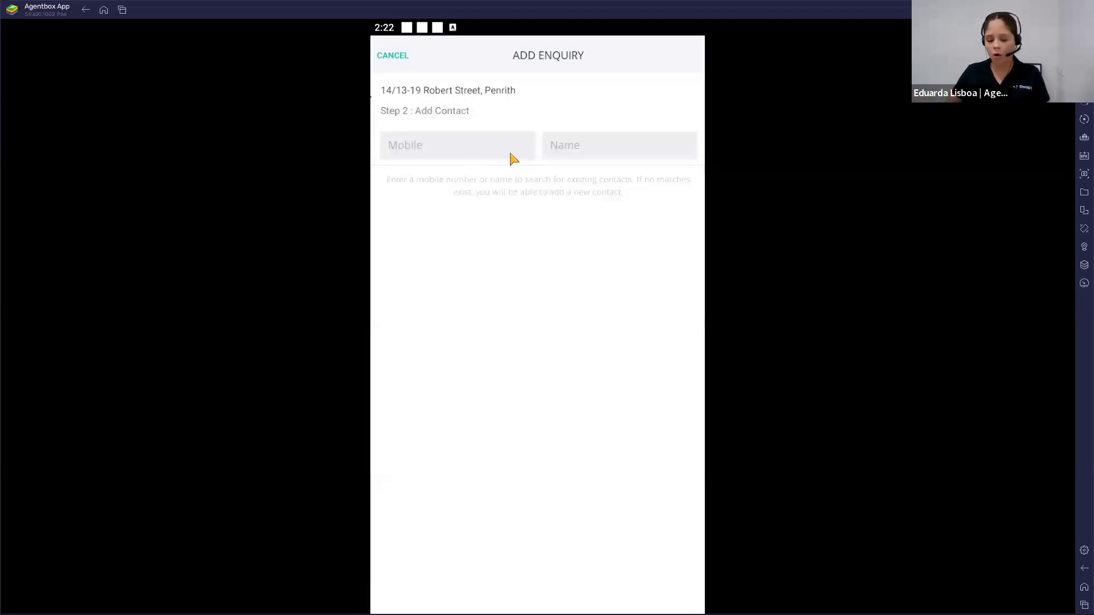
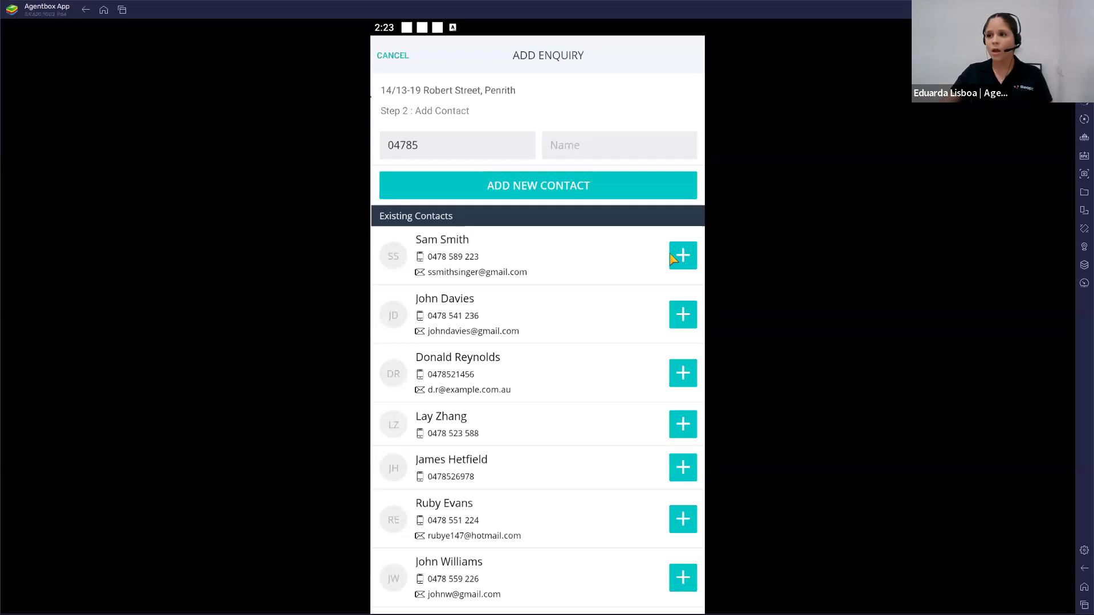
# Step: Search existing contacts by mobile number, shorten it to the first five digits and choose the first match as the enquirer
pyautogui.click(682, 256)
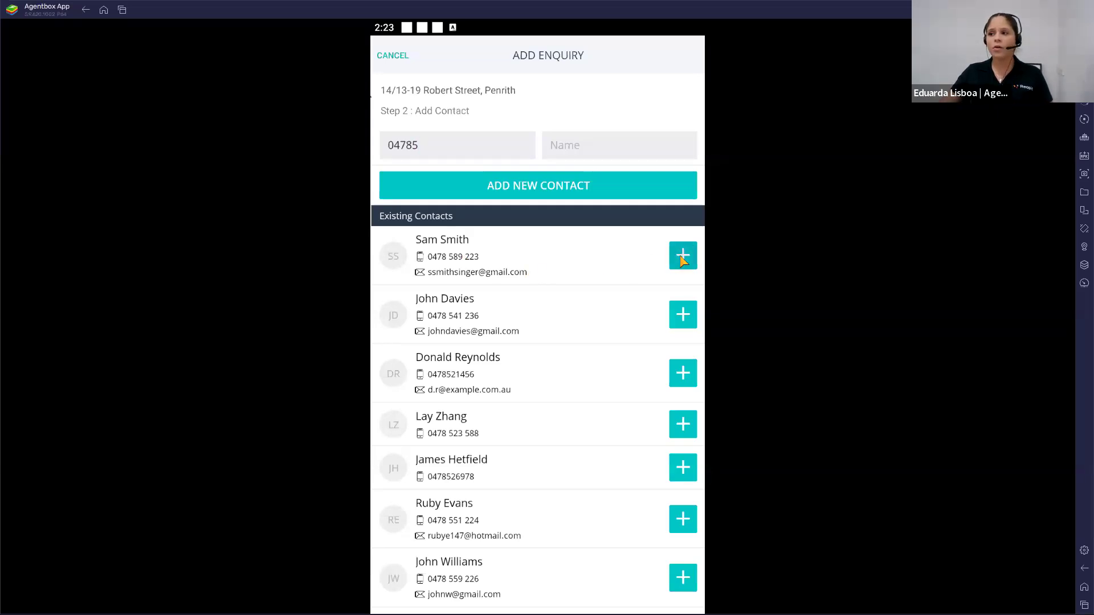
# Step: Enter the enquiry comment "Asked for price guide and upcoming inspections" and save the buyer enquiry
pyautogui.click(566, 412)
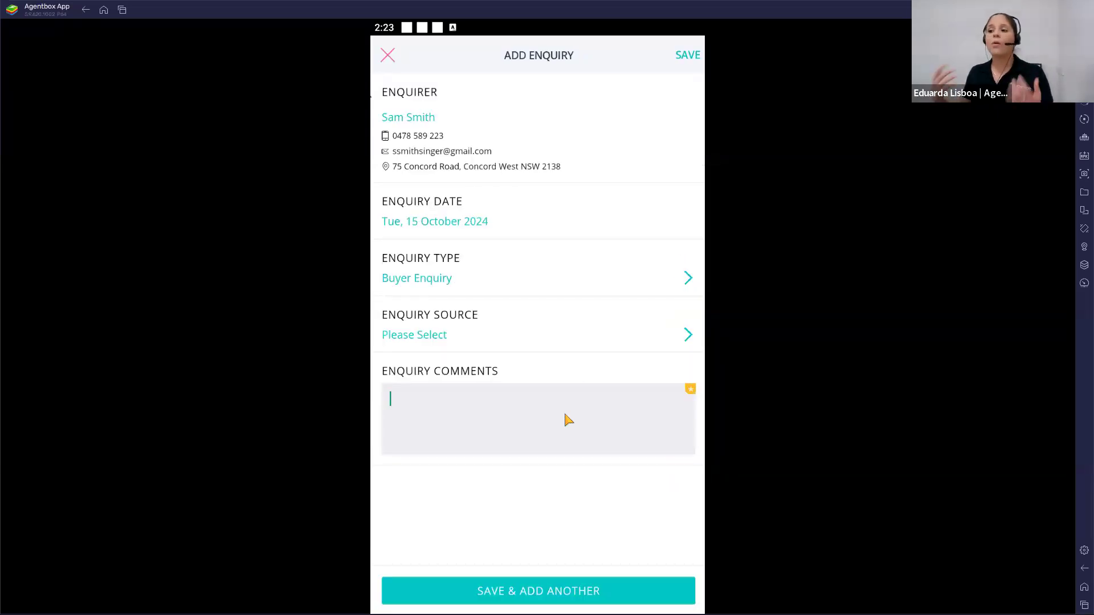
pyautogui.write('As')
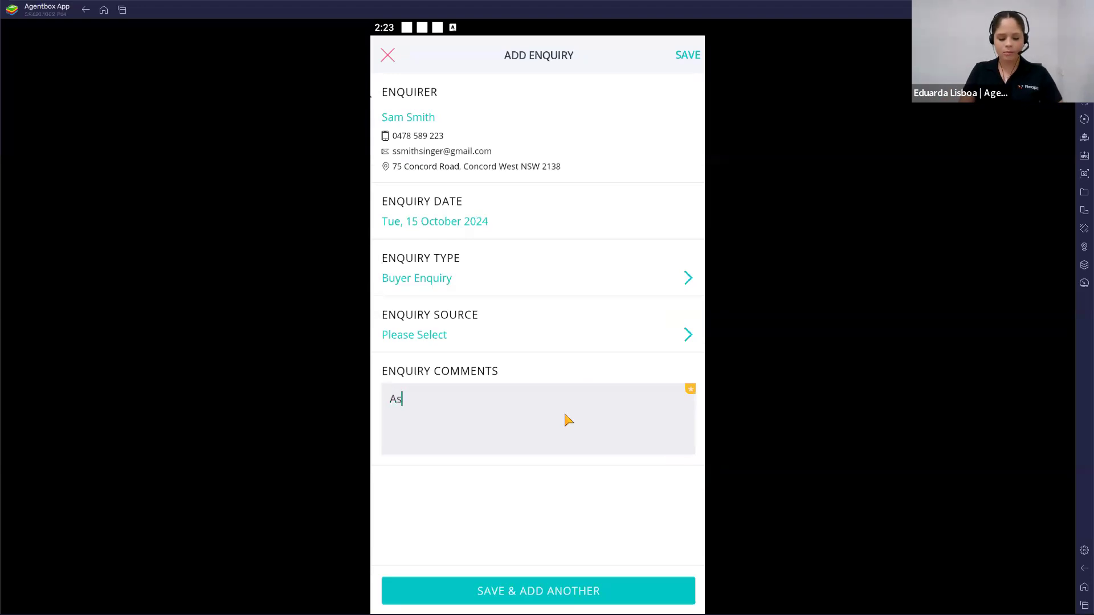
pyautogui.write('ked for price guide and upcio')
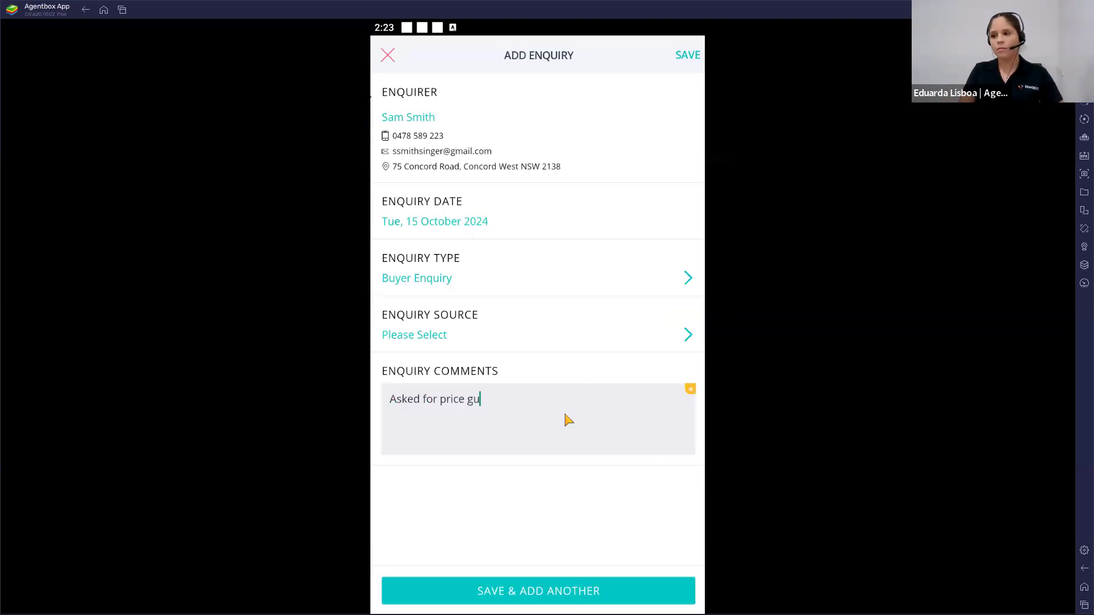
pyautogui.press('BackSpace')
pyautogui.press('BackSpace')
pyautogui.write('oming inspections')
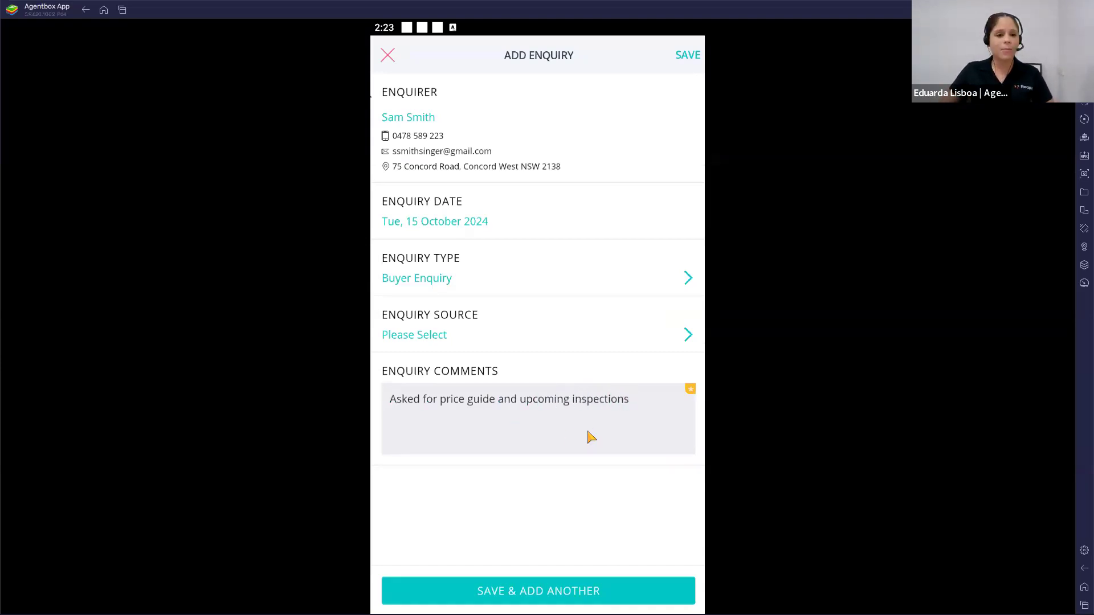
pyautogui.click(686, 57)
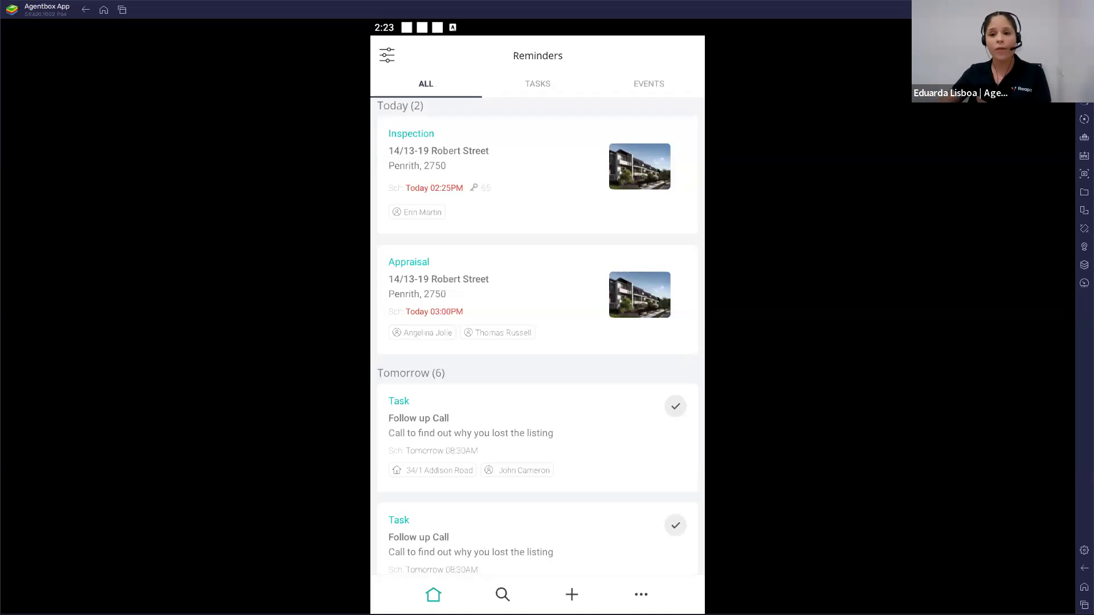
# Step: Open the leads list and view the details of the first converted lead from 31 Aug 2021
pyautogui.click(660, 595)
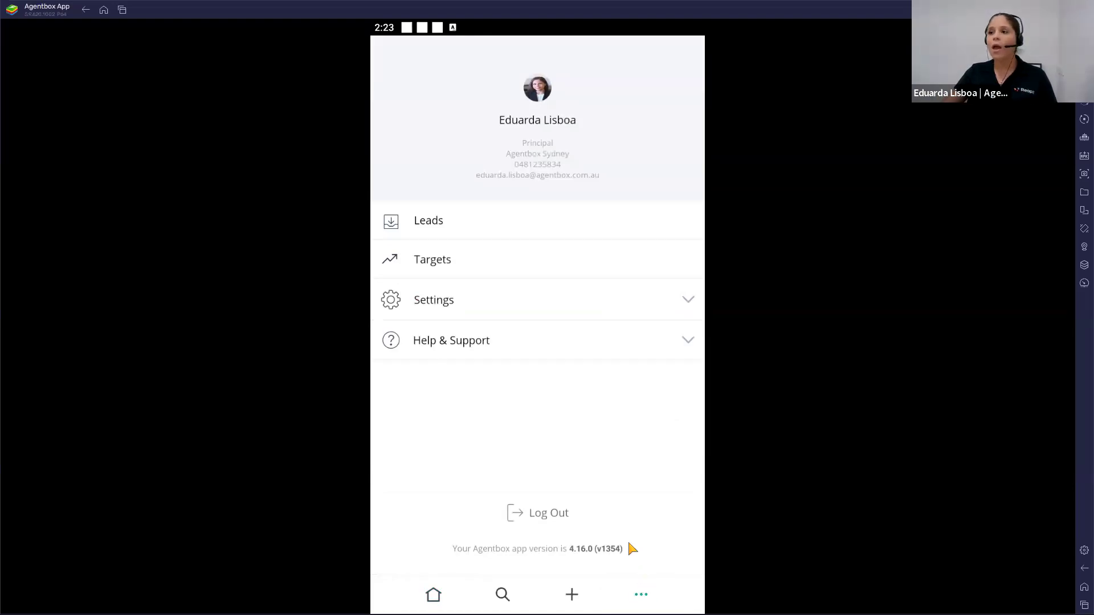
pyautogui.click(454, 230)
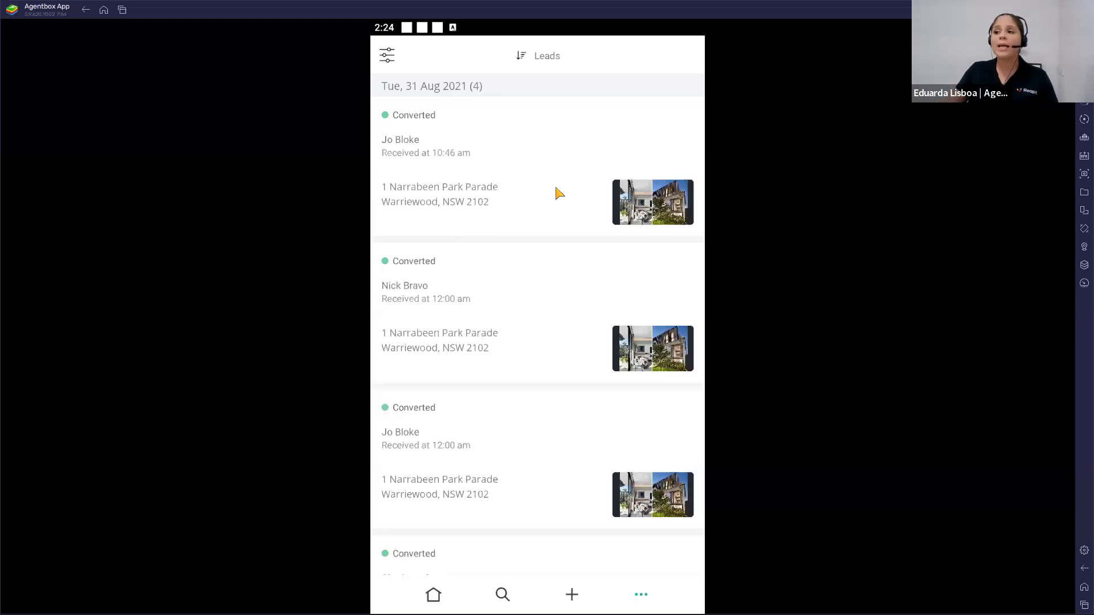
pyautogui.click(535, 187)
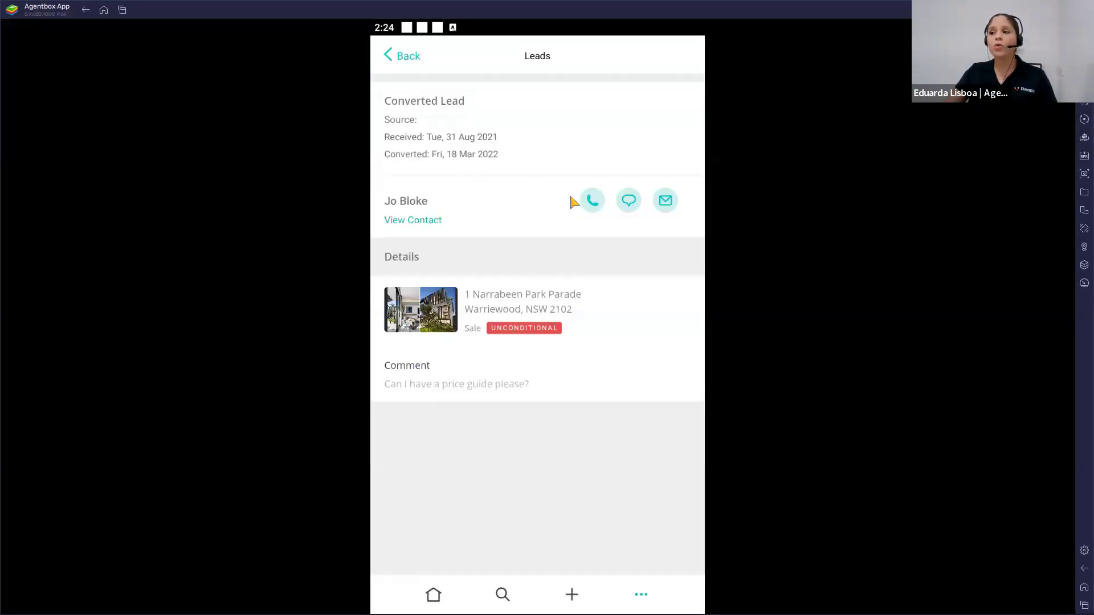
# Step: Open the activity of the lead's Warriewood listing and place a call to the buyer dated 01/11/2021
pyautogui.click(514, 311)
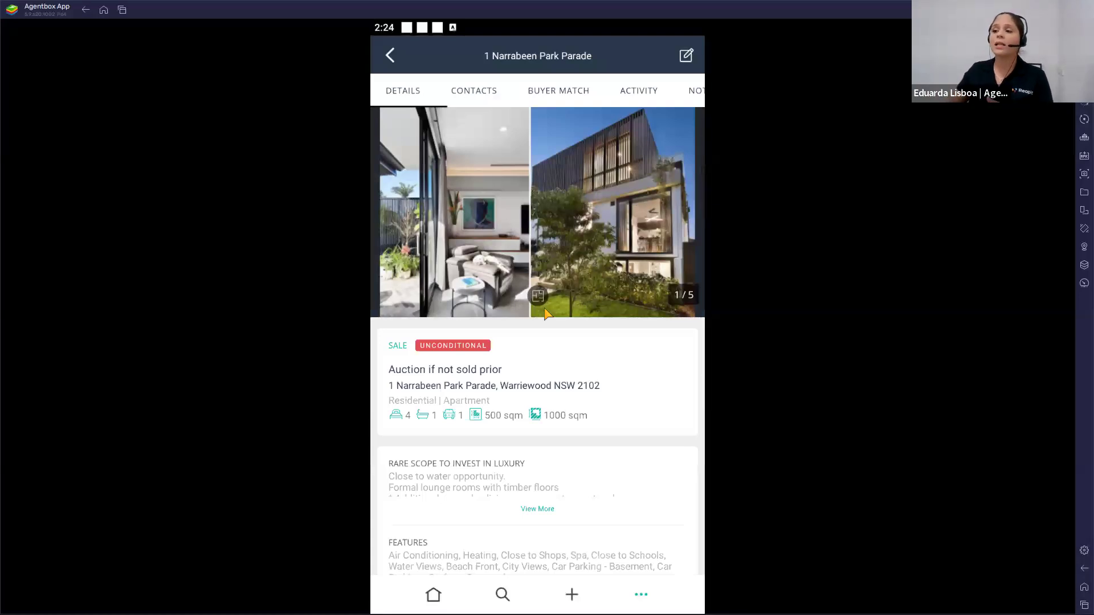
pyautogui.click(642, 92)
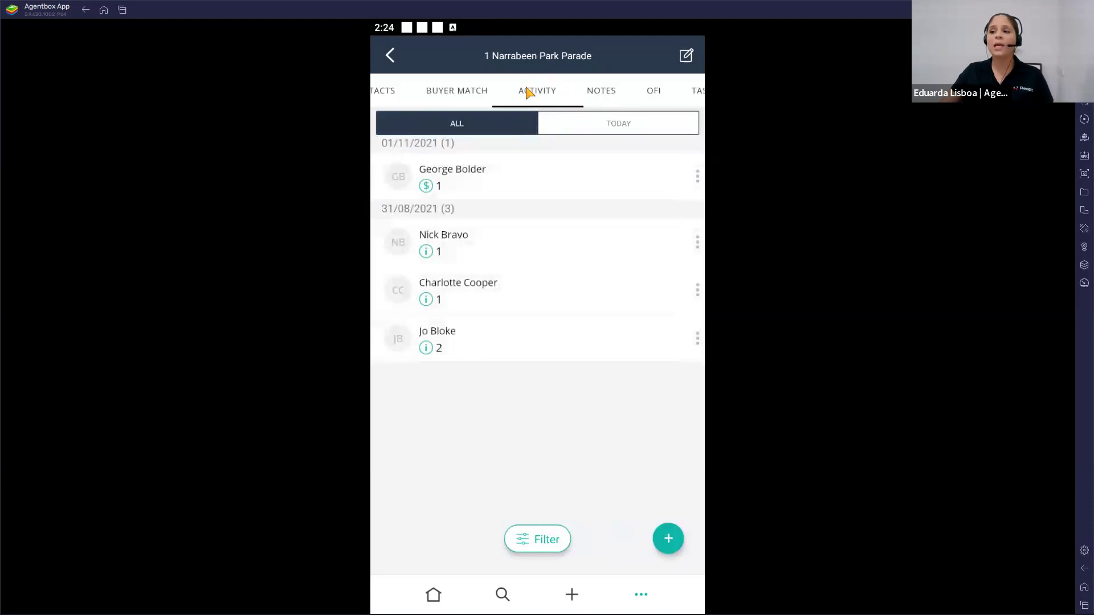
pyautogui.click(698, 178)
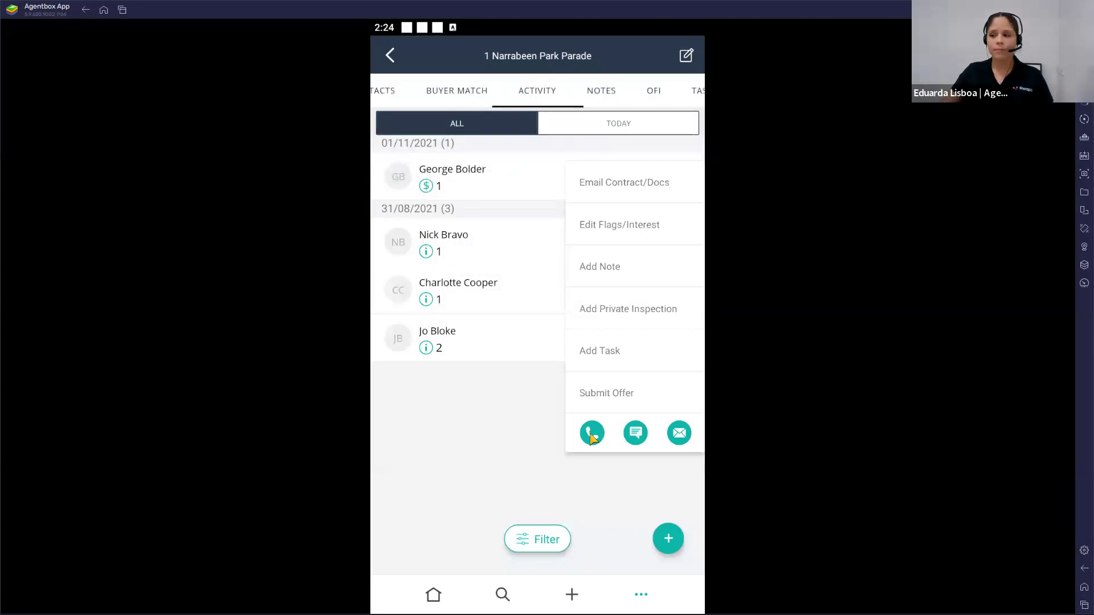
pyautogui.click(591, 434)
pyautogui.click(595, 418)
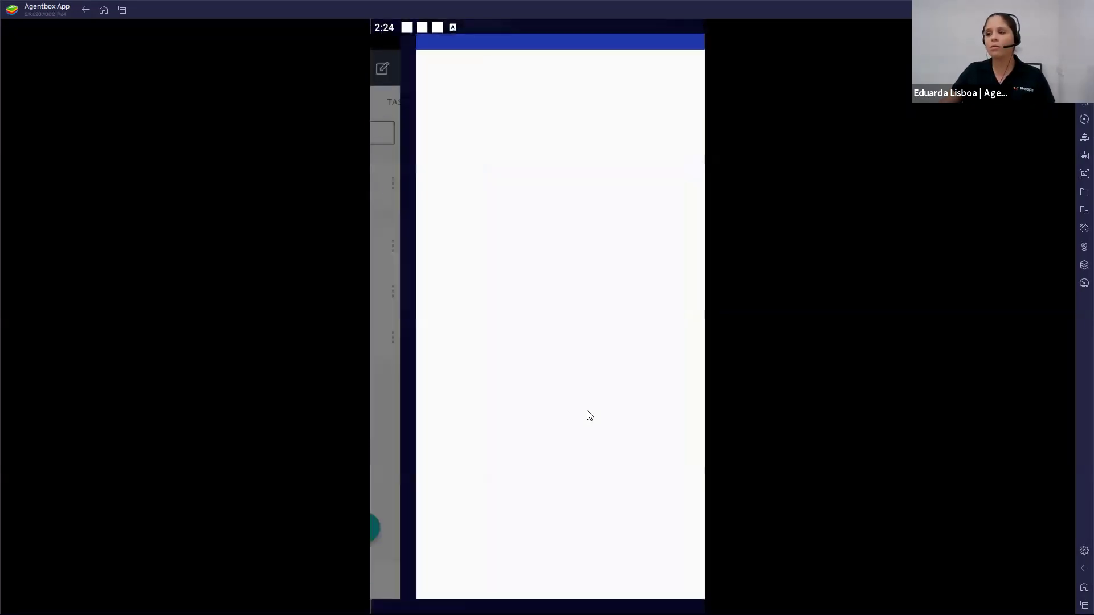
pyautogui.click(527, 565)
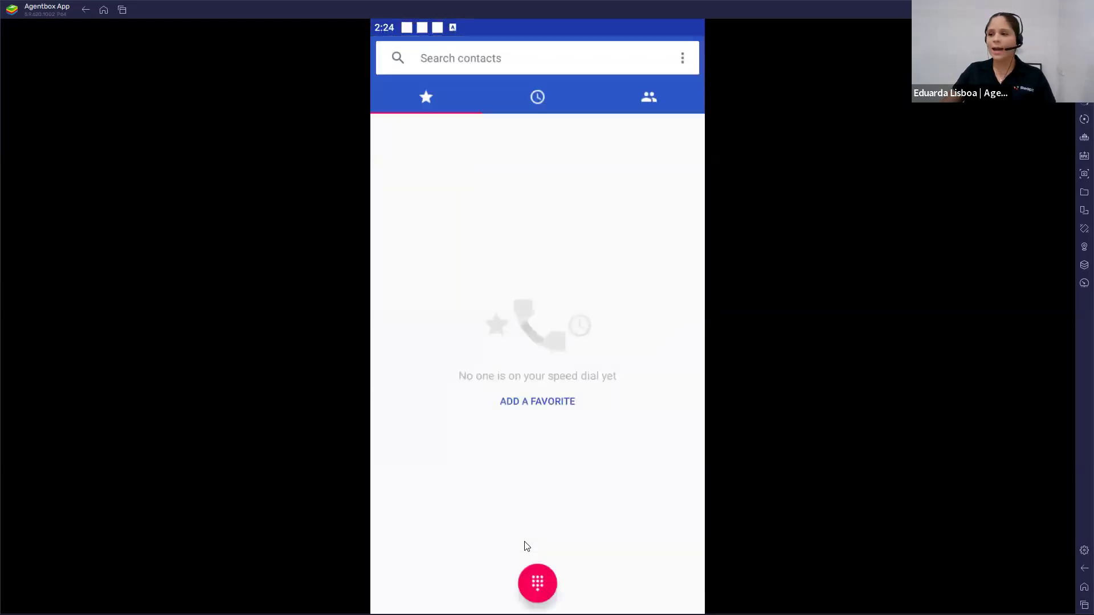
pyautogui.press('Escape')
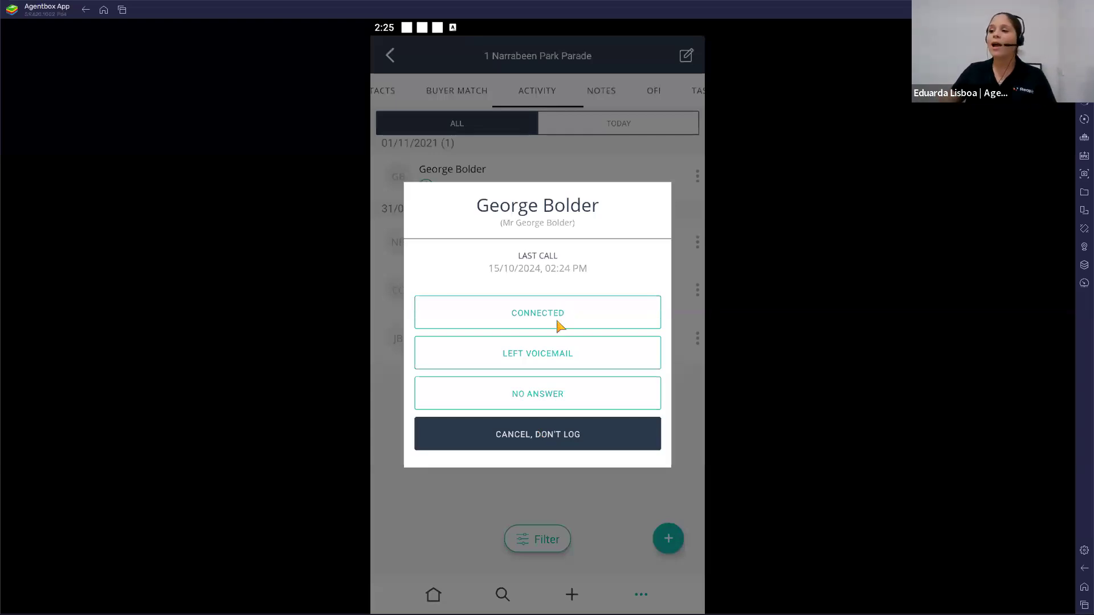
# Step: Log the call as Left Voicemail and set the note's headline to "Buyer Follow Up"
pyautogui.click(550, 358)
pyautogui.click(459, 120)
pyautogui.hotkey('ctrl', 'a')
pyautogui.write('Buye')
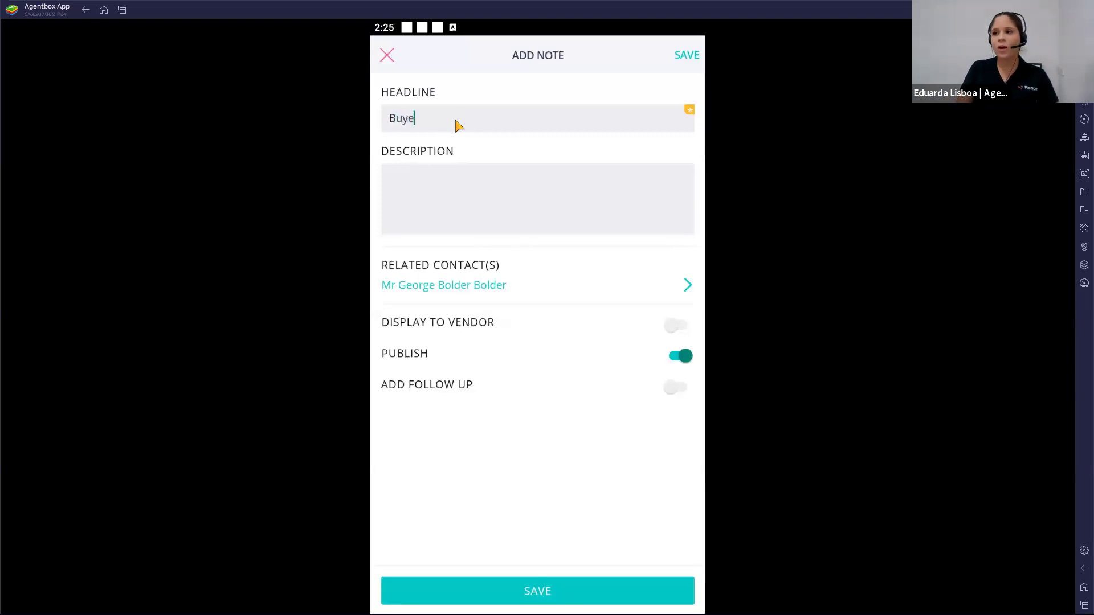
pyautogui.write('r Follow Up')
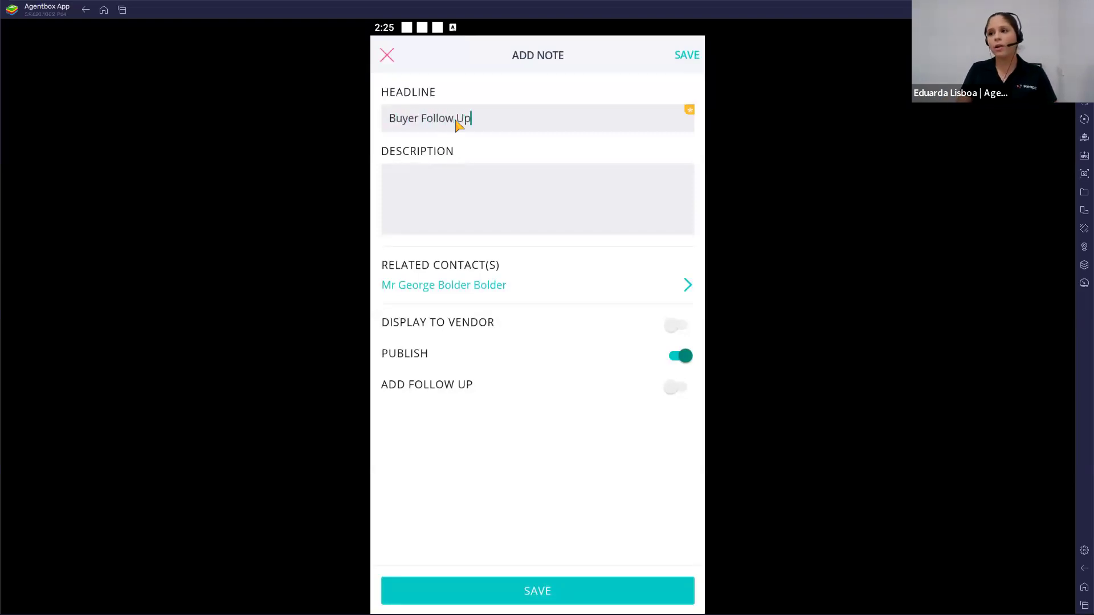
# Step: Enter the note description "Enquired over night, tried giving him a call," with "NA, left VM" on a second line
pyautogui.click(436, 199)
pyautogui.write('Enquir')
pyautogui.press('BackSpace')
pyautogui.press('BackSpace')
pyautogui.write('ired over night, tried tgi')
pyautogui.press('BackSpace')
pyautogui.press('BackSpace')
pyautogui.press('BackSpace')
pyautogui.press('BackSpace')
pyautogui.write('gi')
pyautogui.press('BackSpace')
pyautogui.press('BackSpace')
pyautogui.write('giving him a call,')
pyautogui.press('Return')
pyautogui.write('NA, left VM')
pyautogui.press('BackSpace')
pyautogui.press('BackSpace')
pyautogui.write('VM')
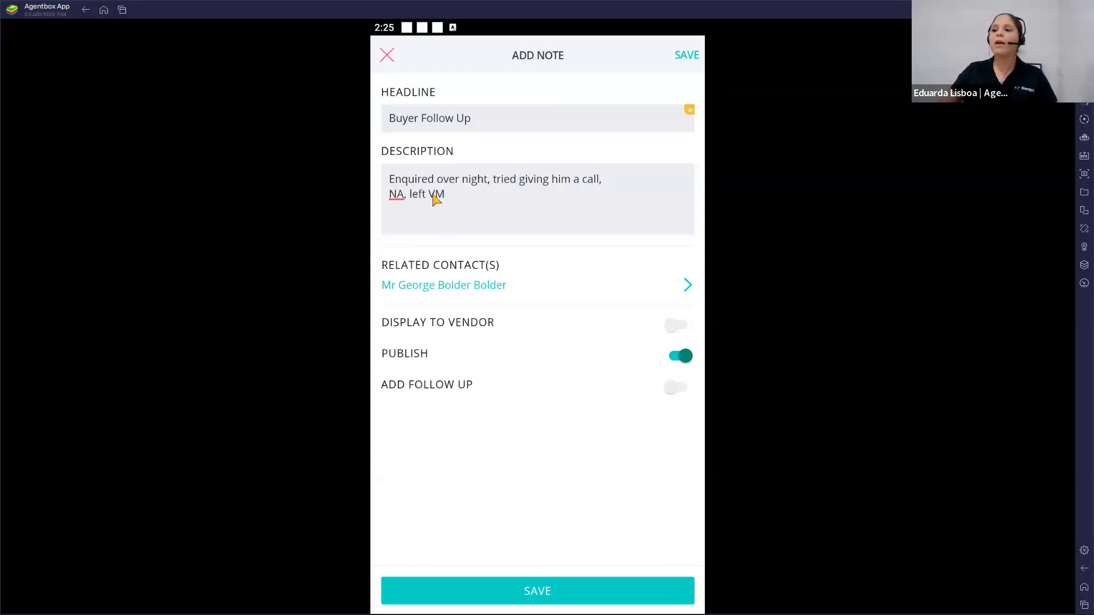
# Step: Set the note to display to the vendor, save it and go back to the leads list
pyautogui.click(680, 331)
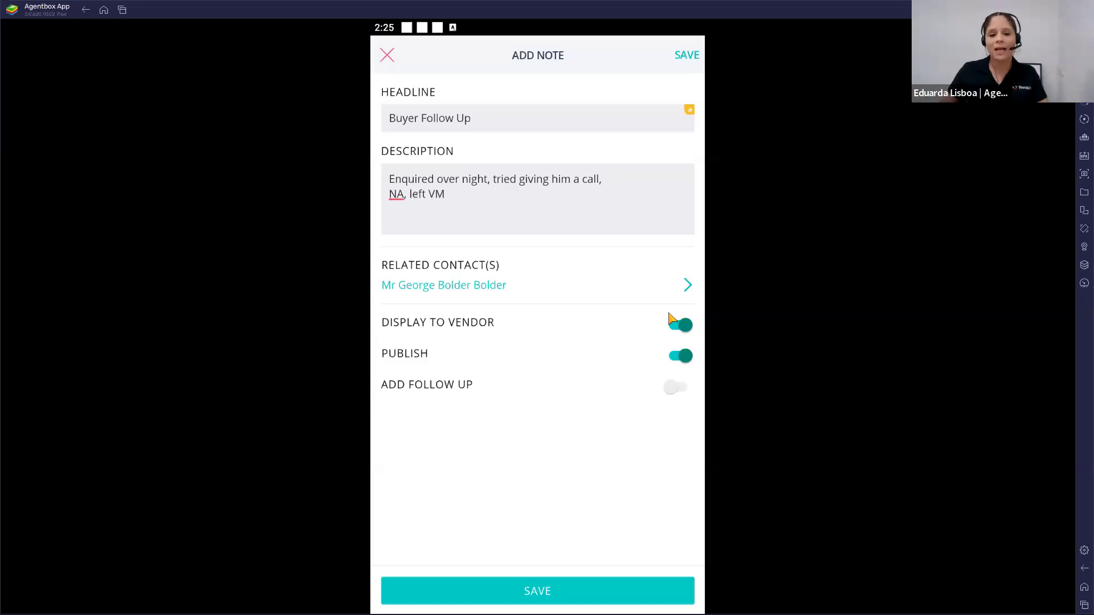
pyautogui.click(567, 593)
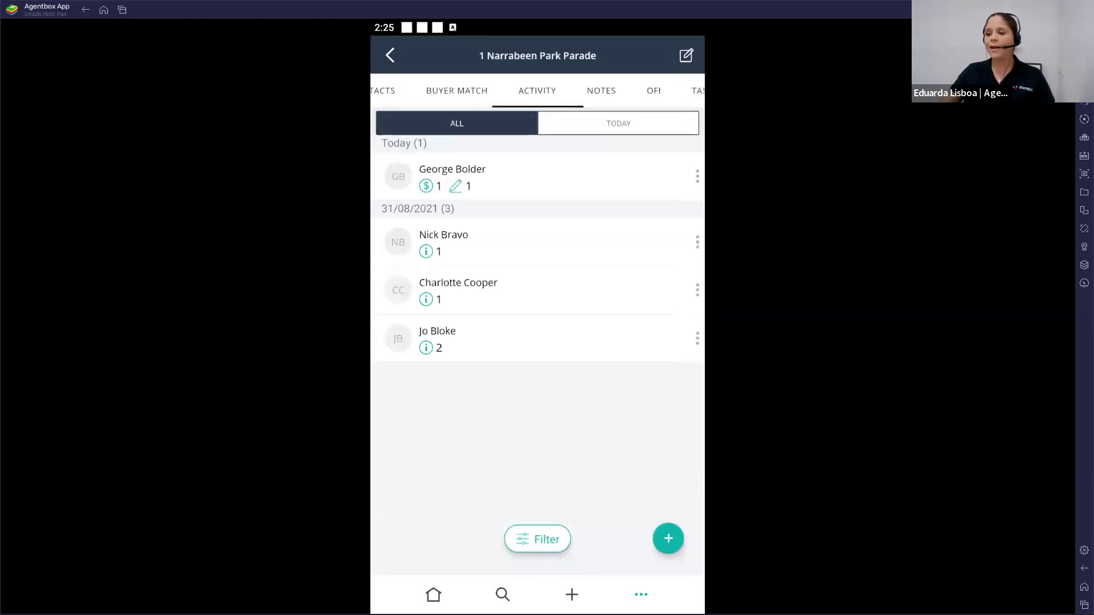
pyautogui.press('Escape')
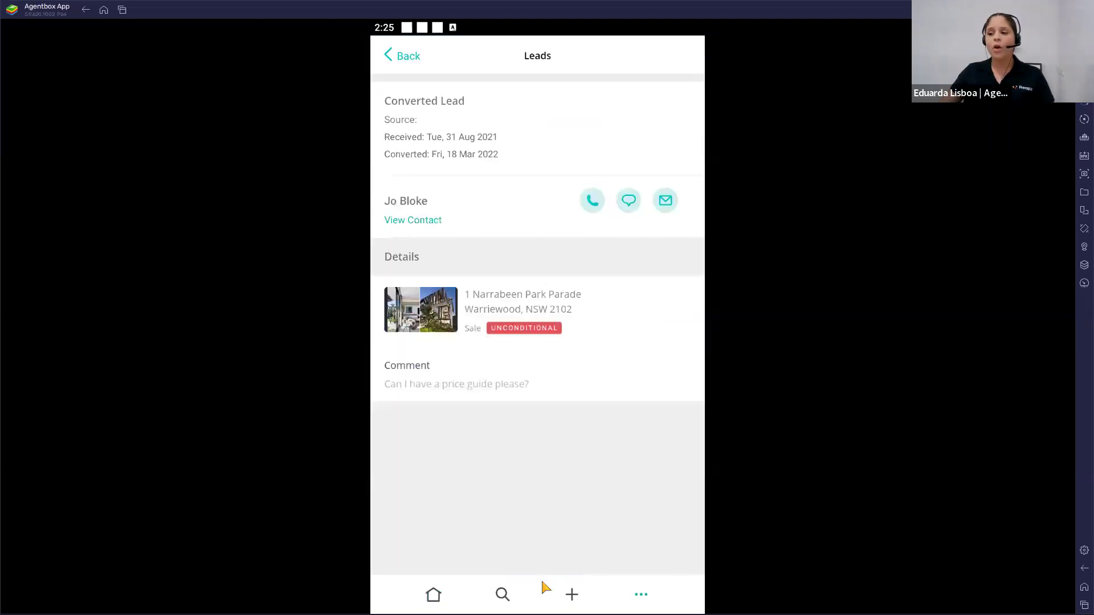
pyautogui.press('Escape')
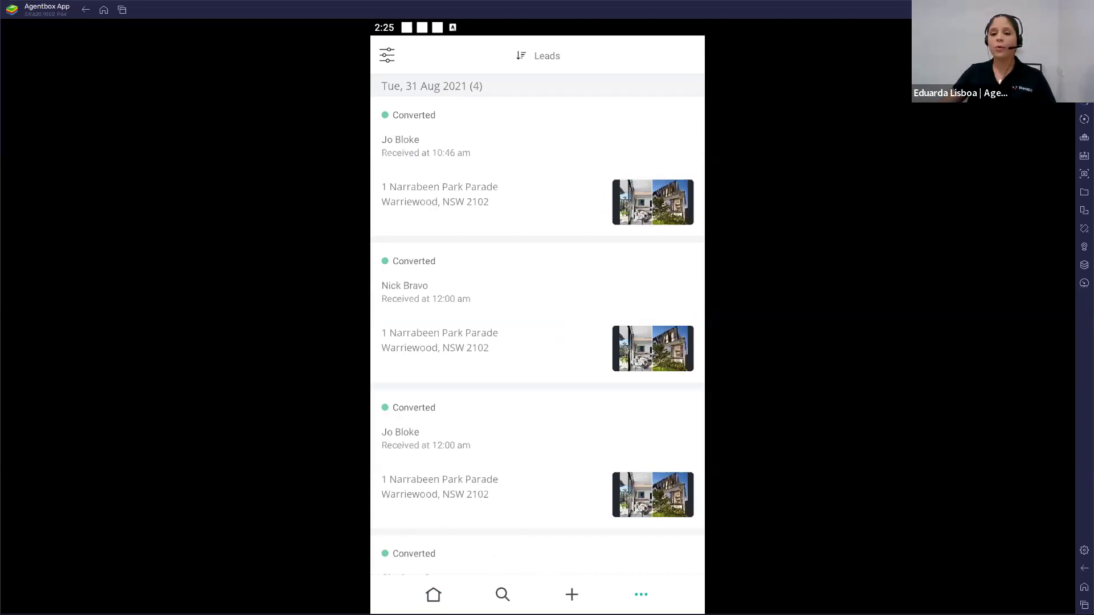
pyautogui.click(571, 594)
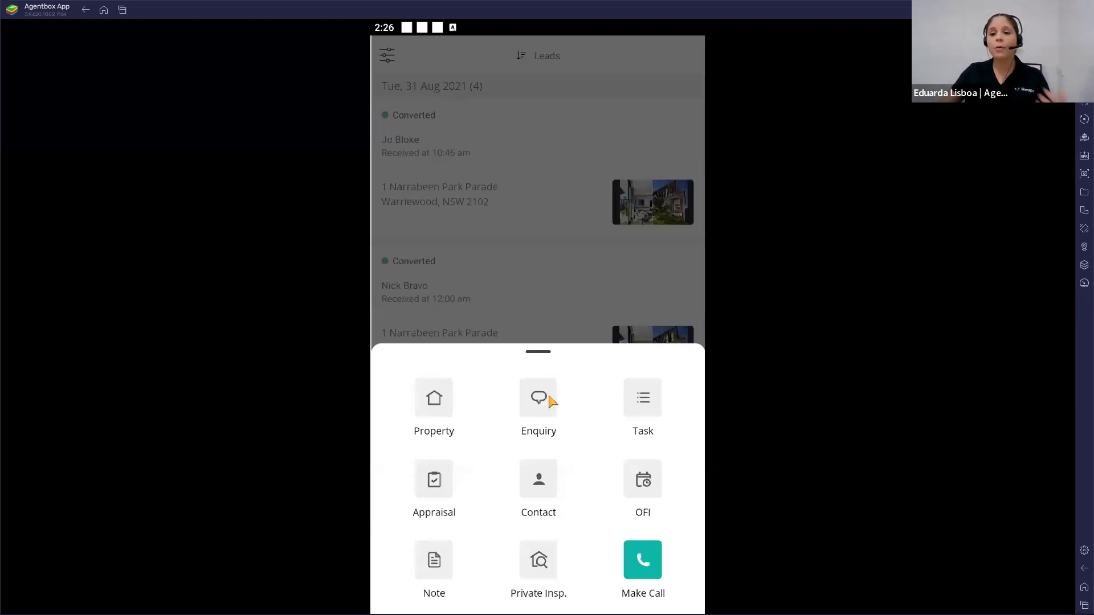
pyautogui.click(598, 326)
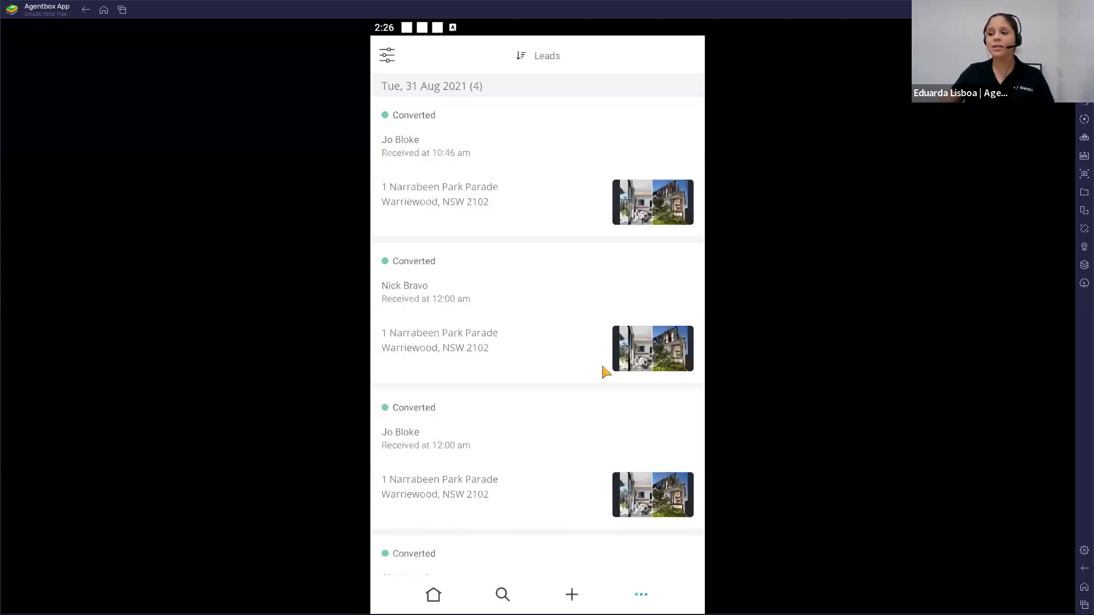
pyautogui.click(574, 595)
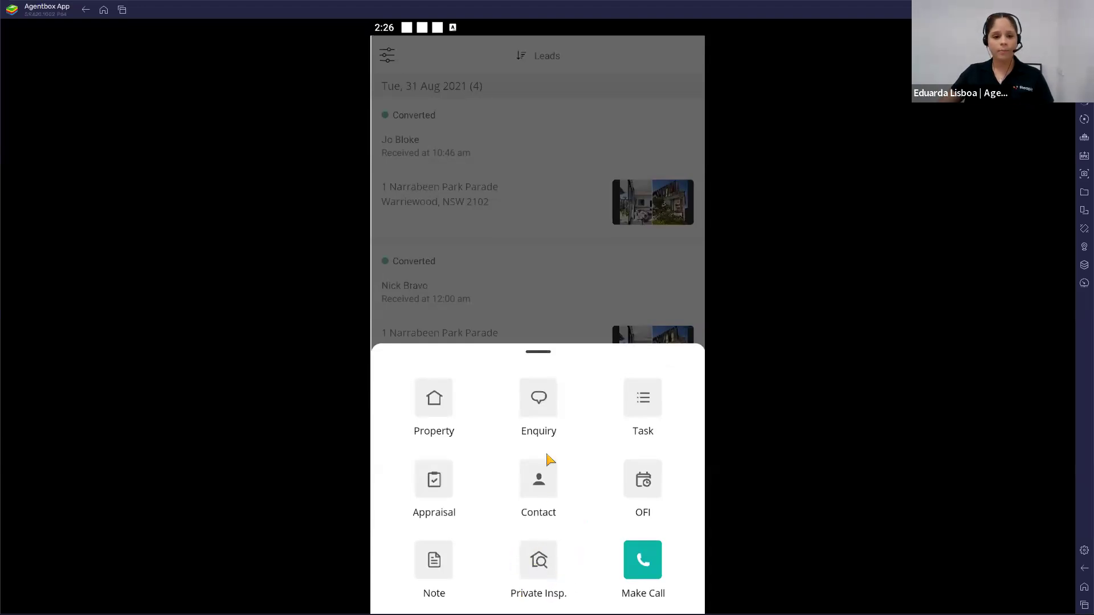
pyautogui.click(581, 323)
pyautogui.click(651, 592)
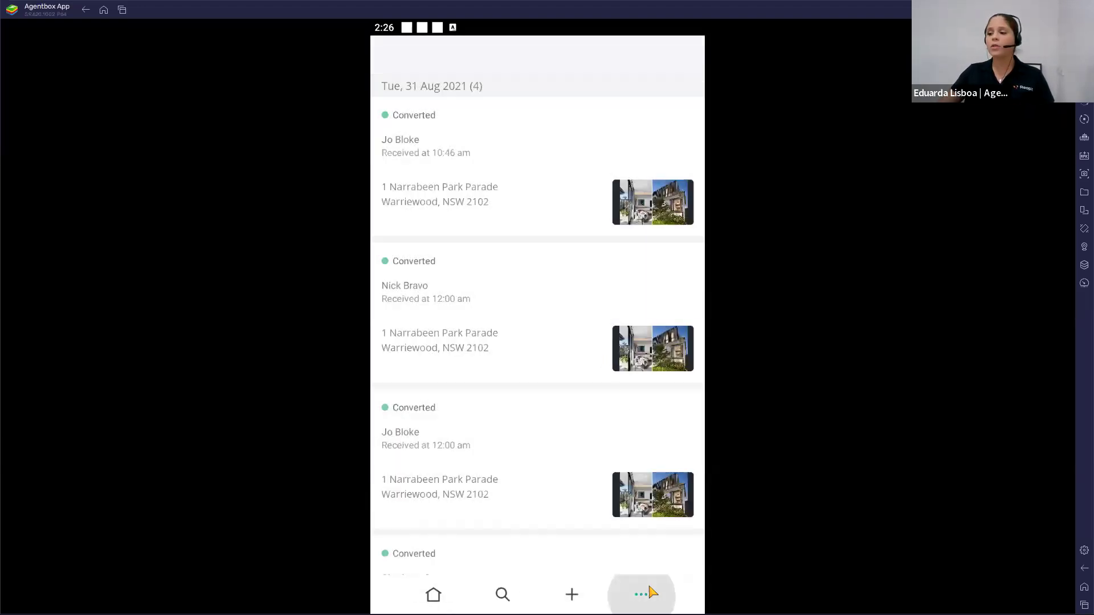
pyautogui.click(440, 232)
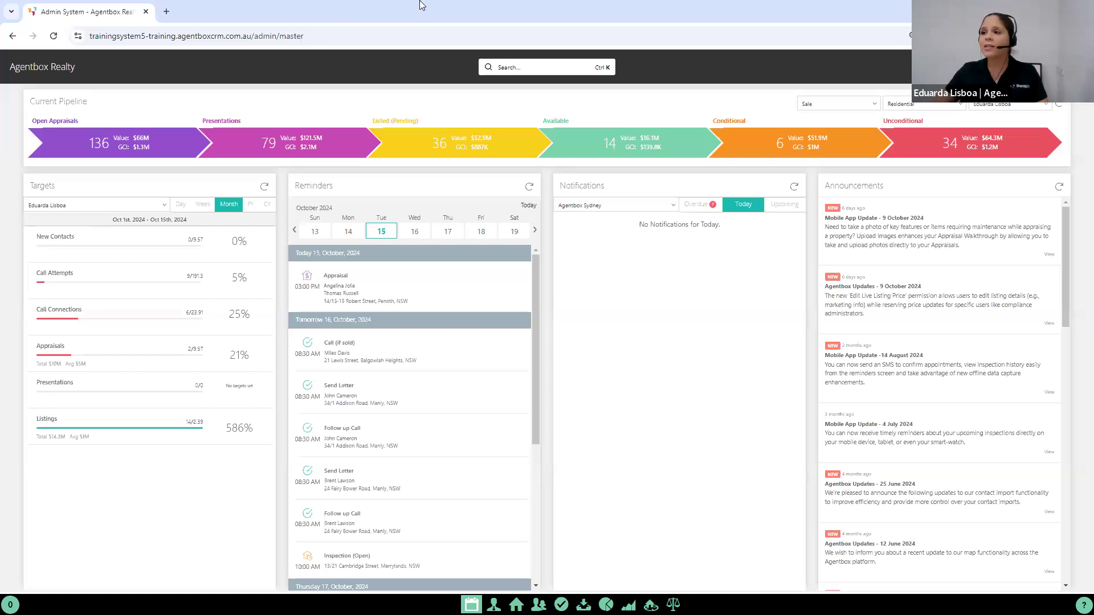
# Step: Switch to the web CRM, search for "14/13" and open the Penrith listing's full prospective buyers list
pyautogui.click(522, 68)
pyautogui.write('14/13')
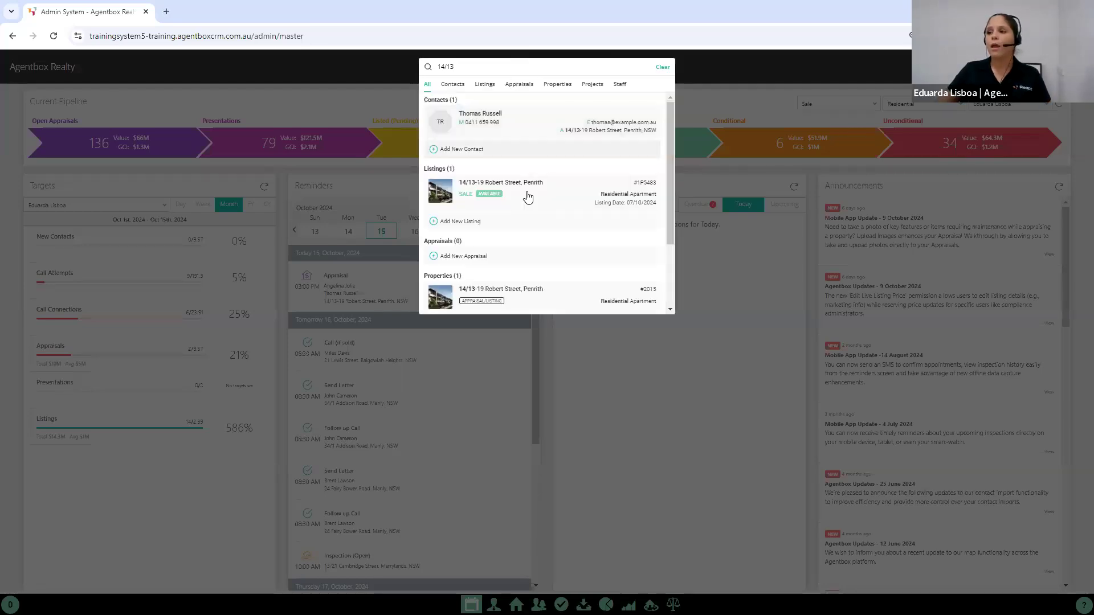
pyautogui.click(499, 196)
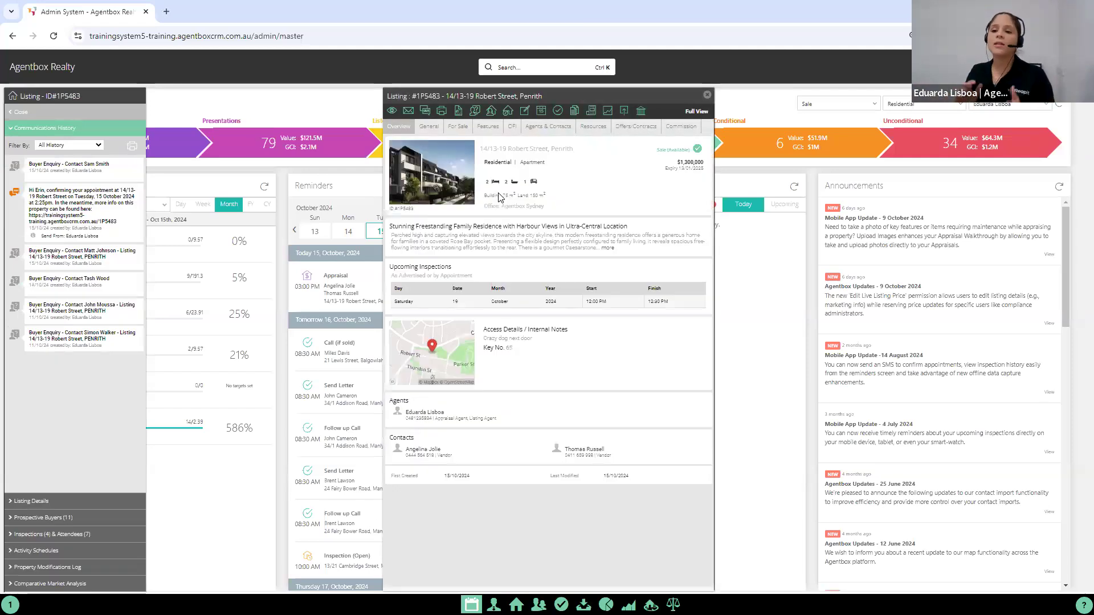
pyautogui.click(78, 523)
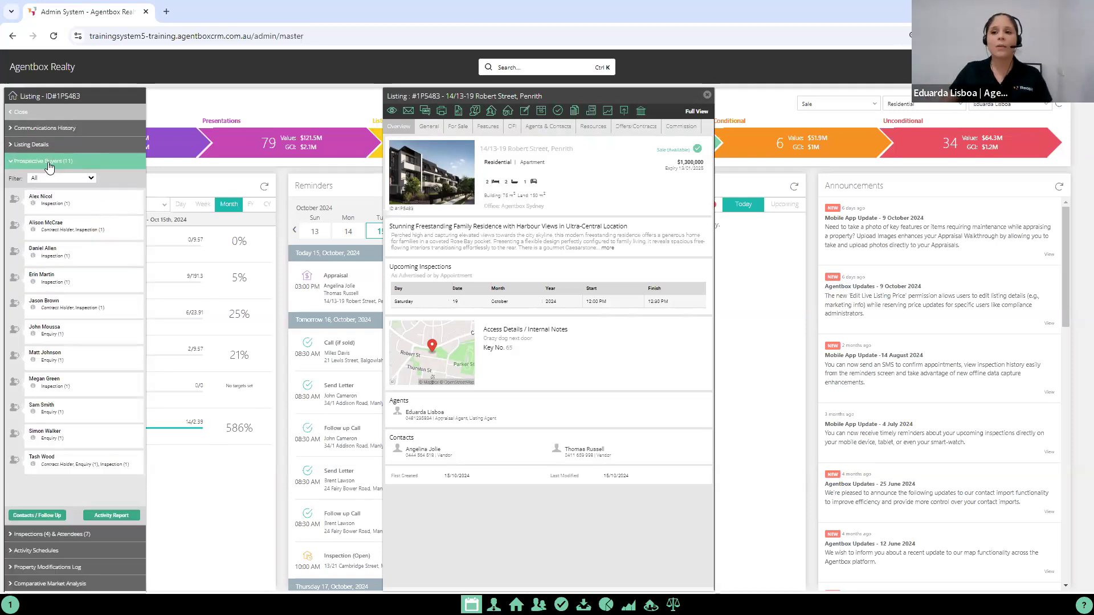
pyautogui.click(55, 516)
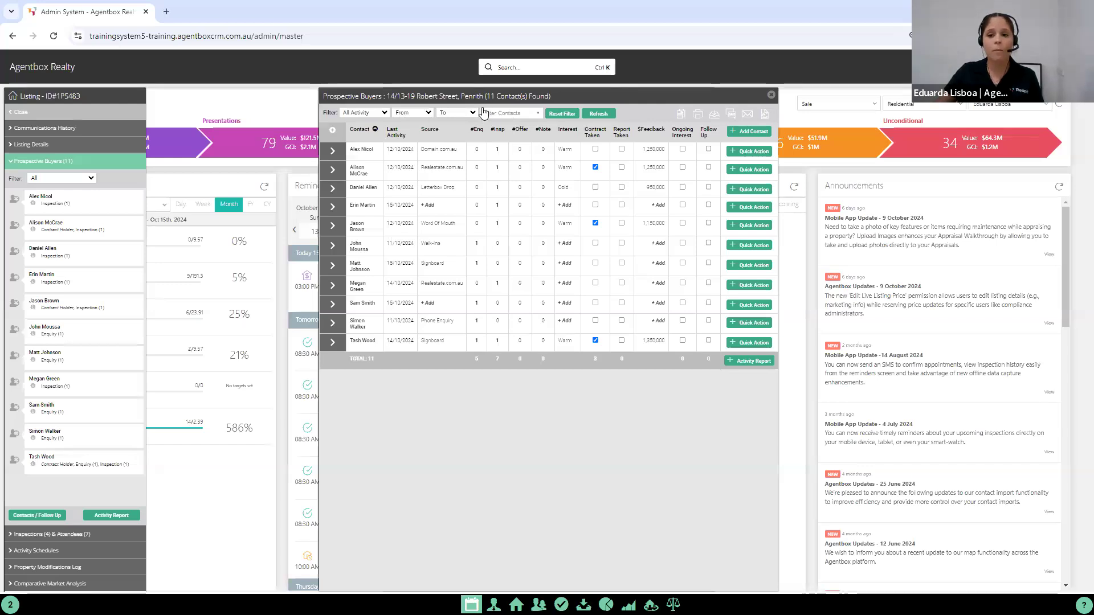
# Step: View only the prospective buyers with Inspection - Open activity, and restore the filter to All Activity
pyautogui.click(365, 112)
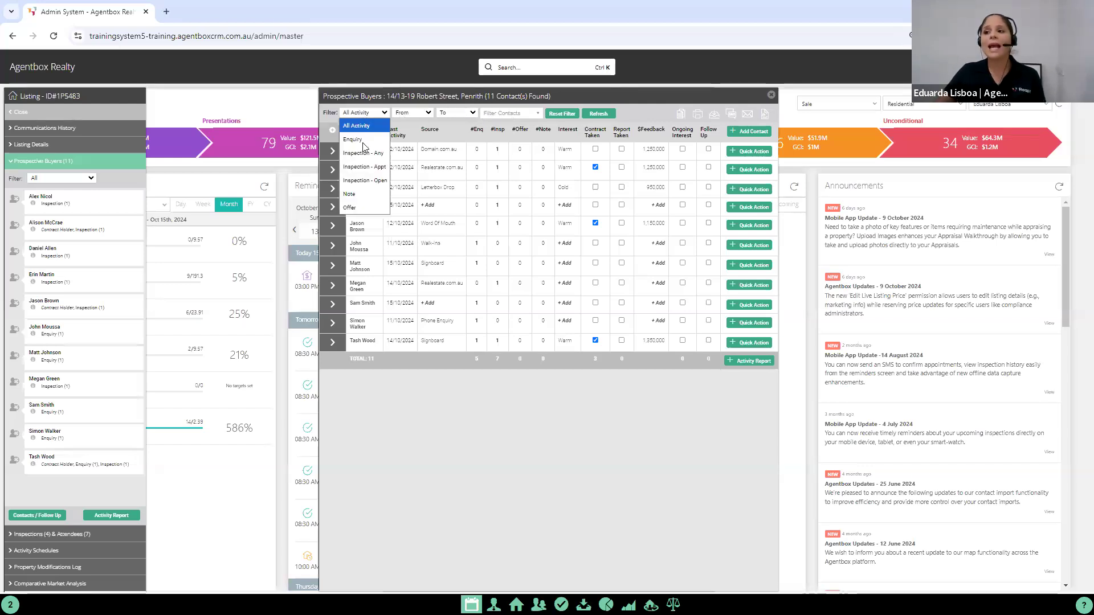
pyautogui.click(371, 180)
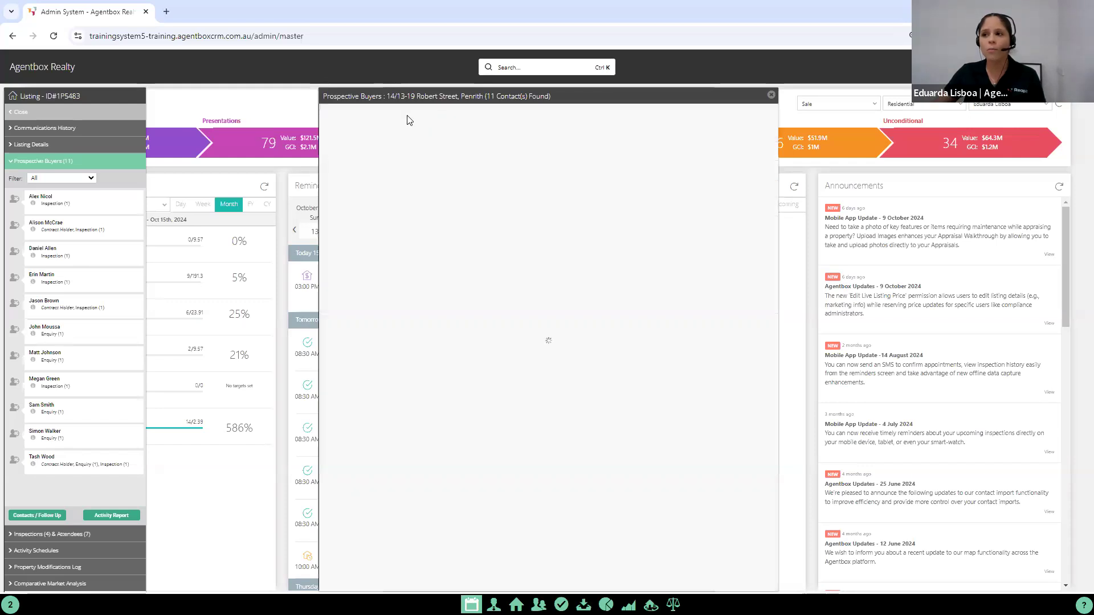
pyautogui.click(411, 113)
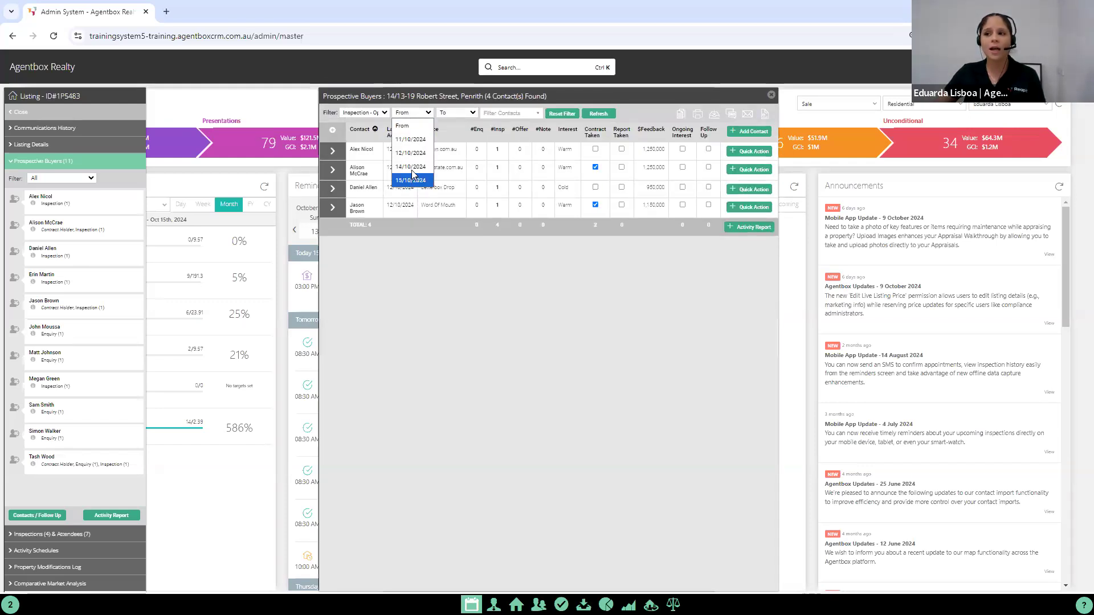
pyautogui.click(395, 214)
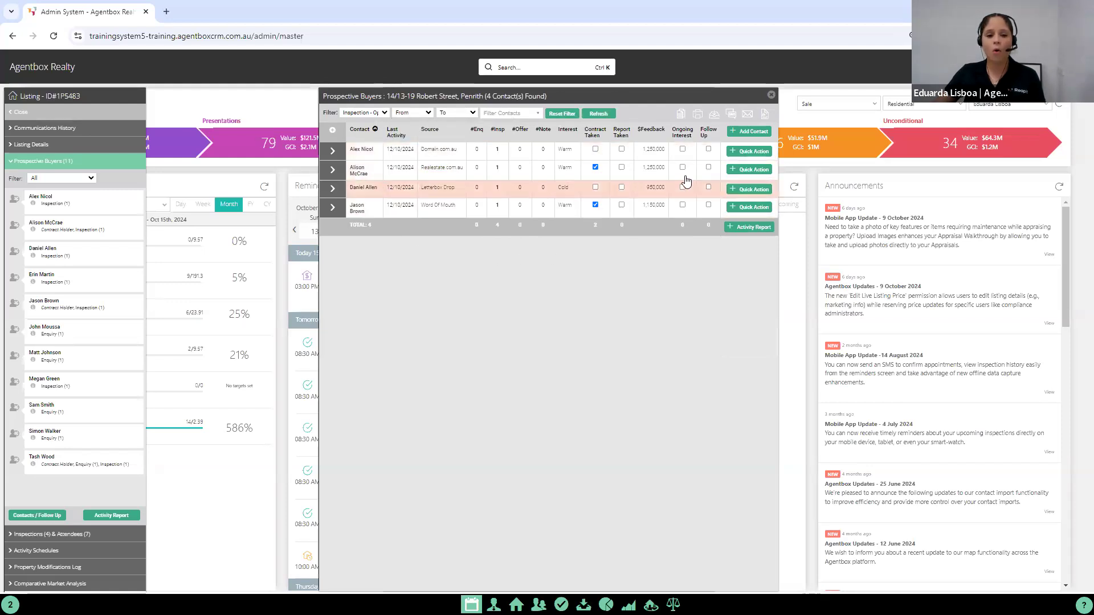
pyautogui.click(361, 112)
pyautogui.click(365, 125)
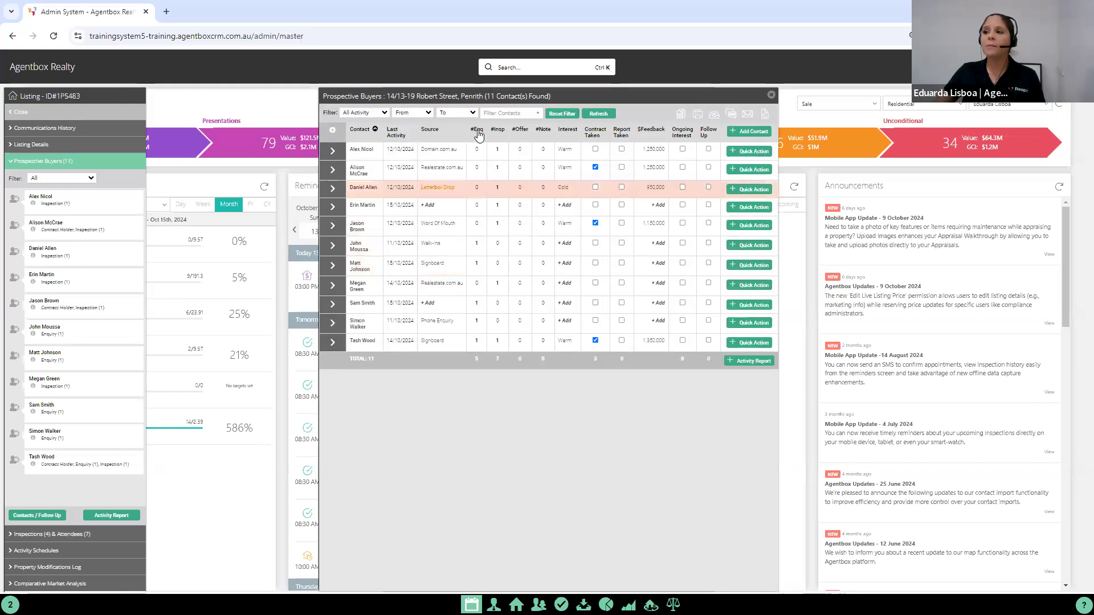
# Step: View only the prospective buyers with Hot or Warm interest, and clear the contact filter
pyautogui.click(499, 113)
pyautogui.click(487, 148)
pyautogui.click(487, 142)
pyautogui.click(493, 114)
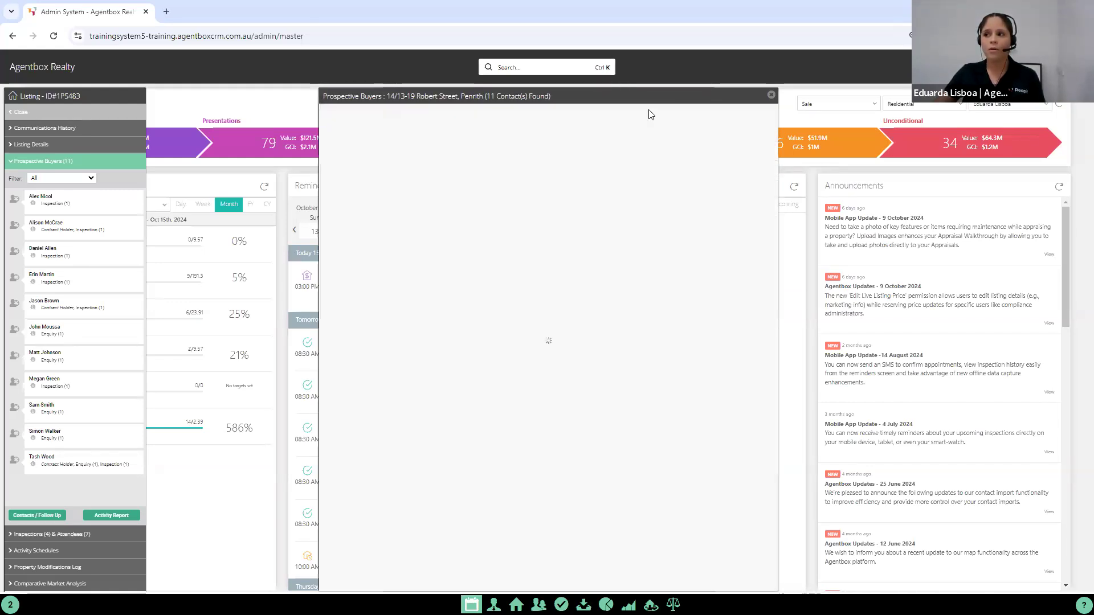
pyautogui.click(495, 114)
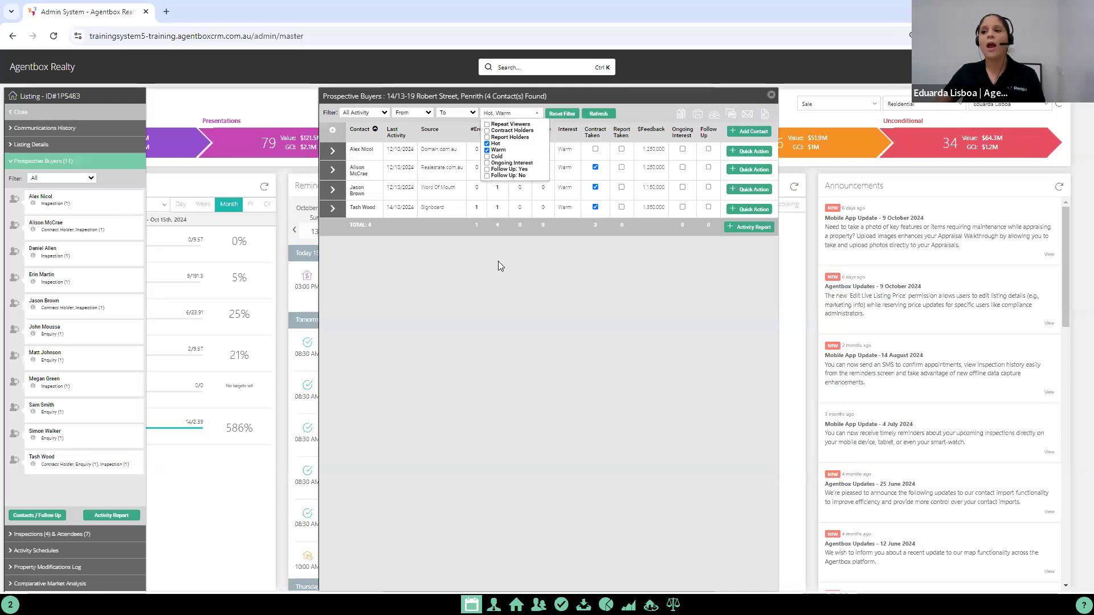
pyautogui.click(499, 280)
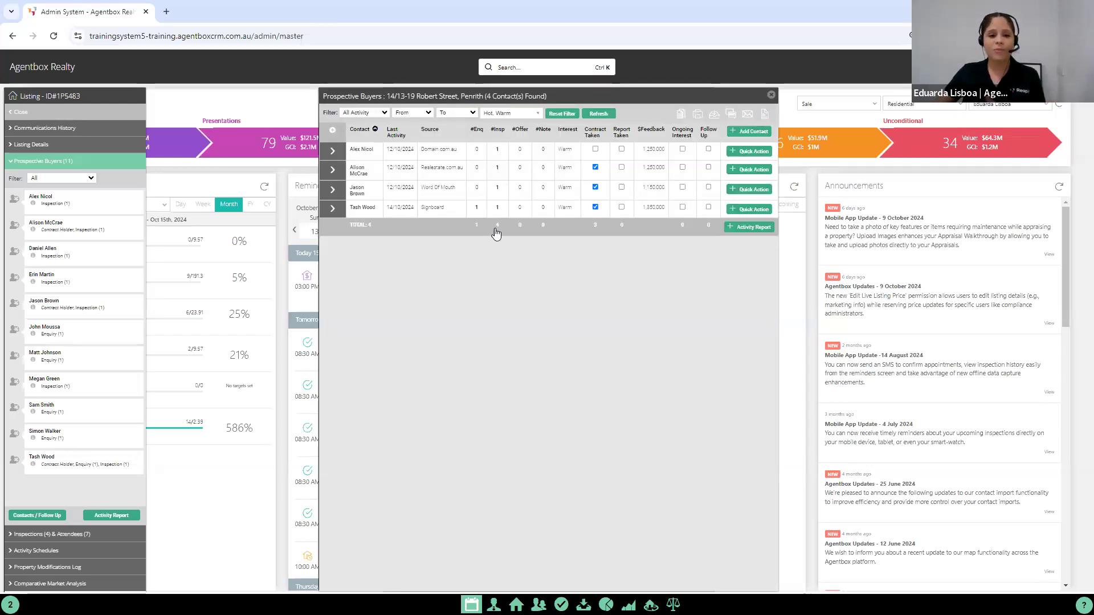
pyautogui.click(502, 114)
pyautogui.click(487, 151)
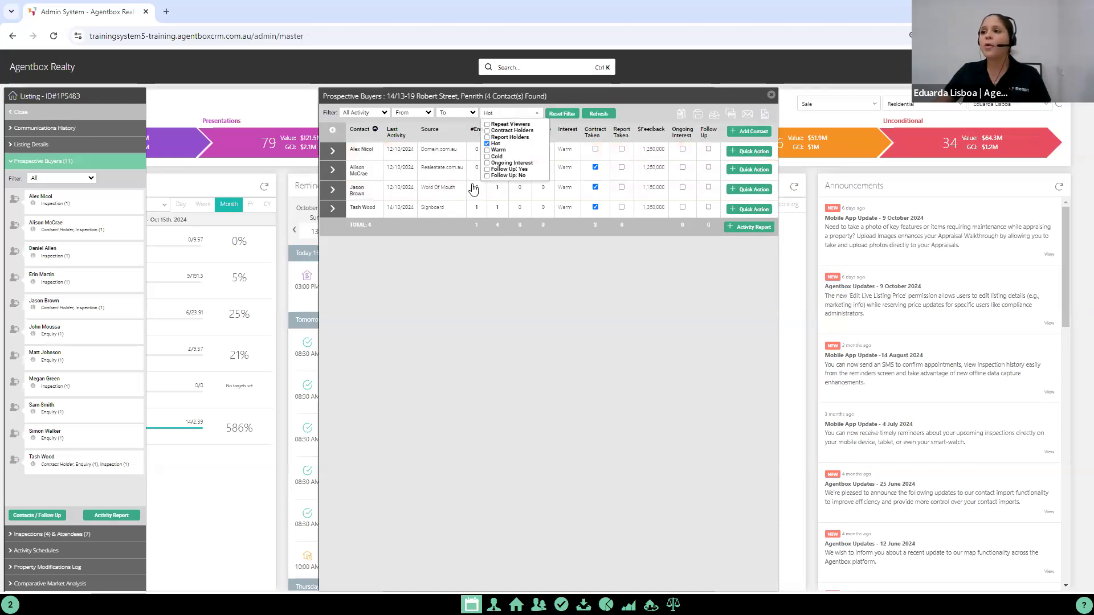
pyautogui.click(461, 291)
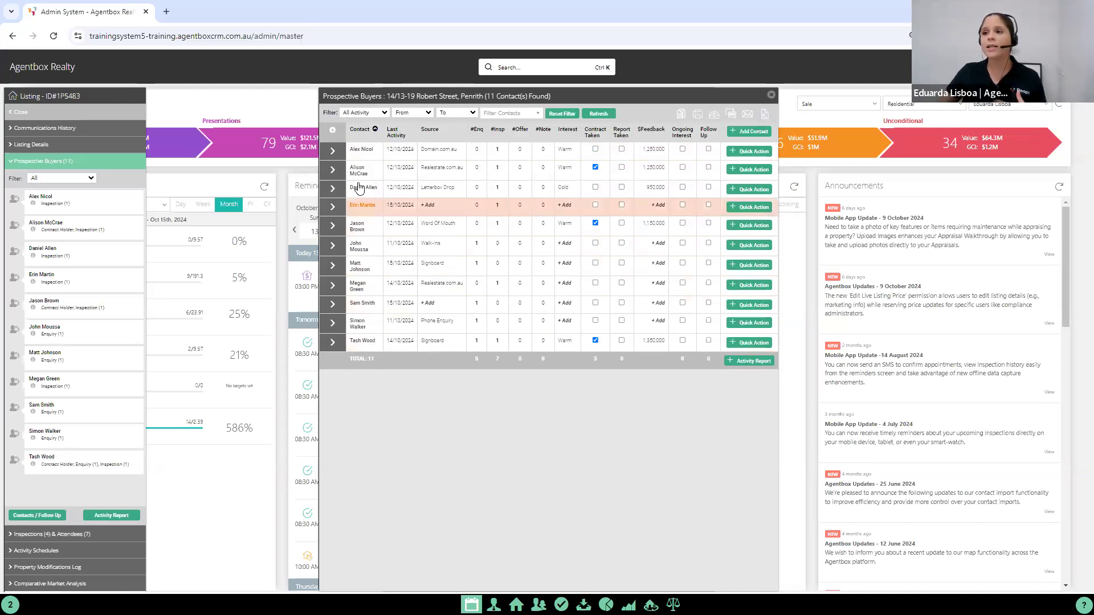
# Step: Check the first prospective buyer's contact card for the mobile number
pyautogui.moveTo(360, 150)
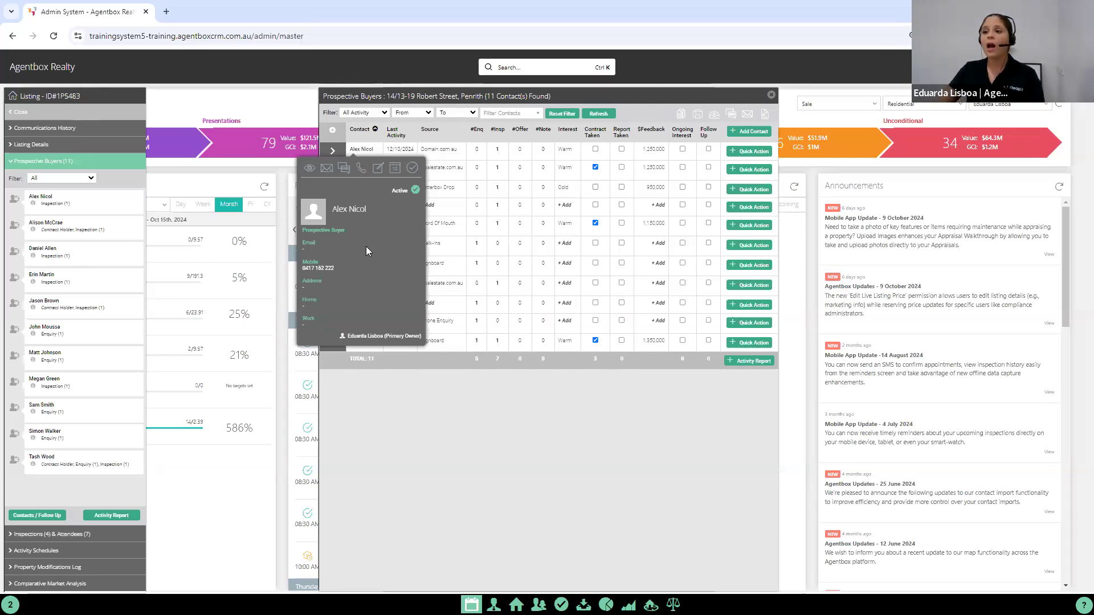
pyautogui.moveTo(336, 260); pyautogui.dragTo(336, 268)
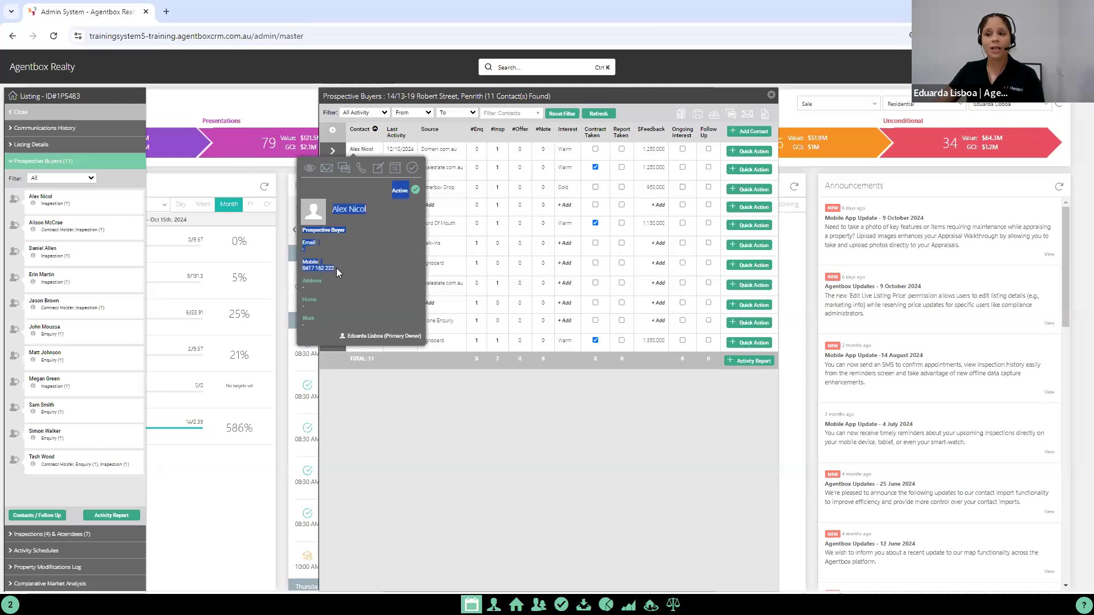
pyautogui.click(335, 268)
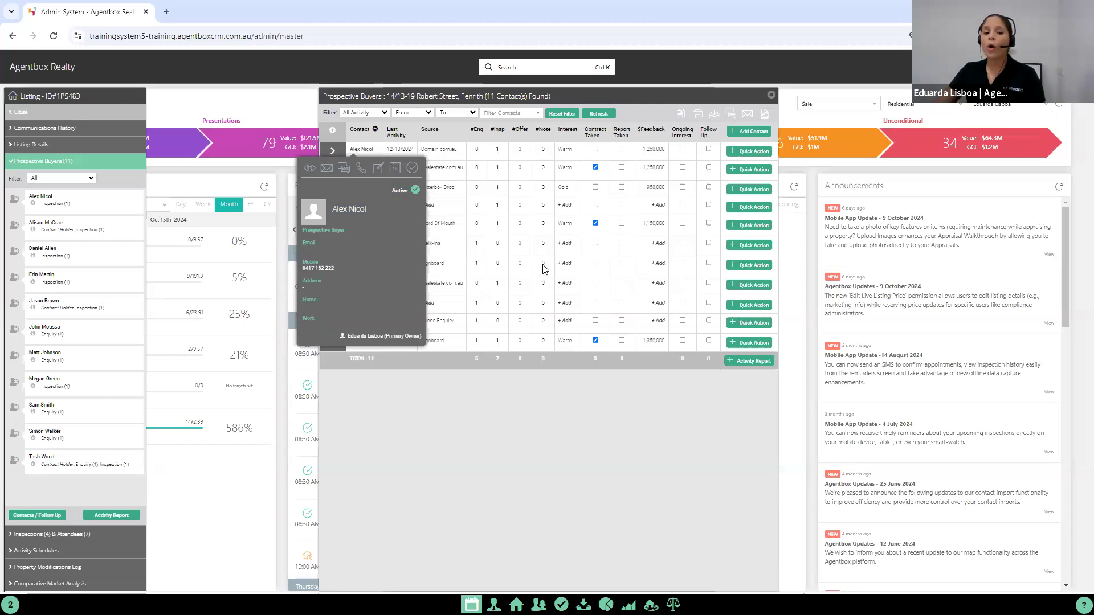
# Step: Start a note for the first prospective buyer on the listing with the category Phone Call - Outbound
pyautogui.click(751, 153)
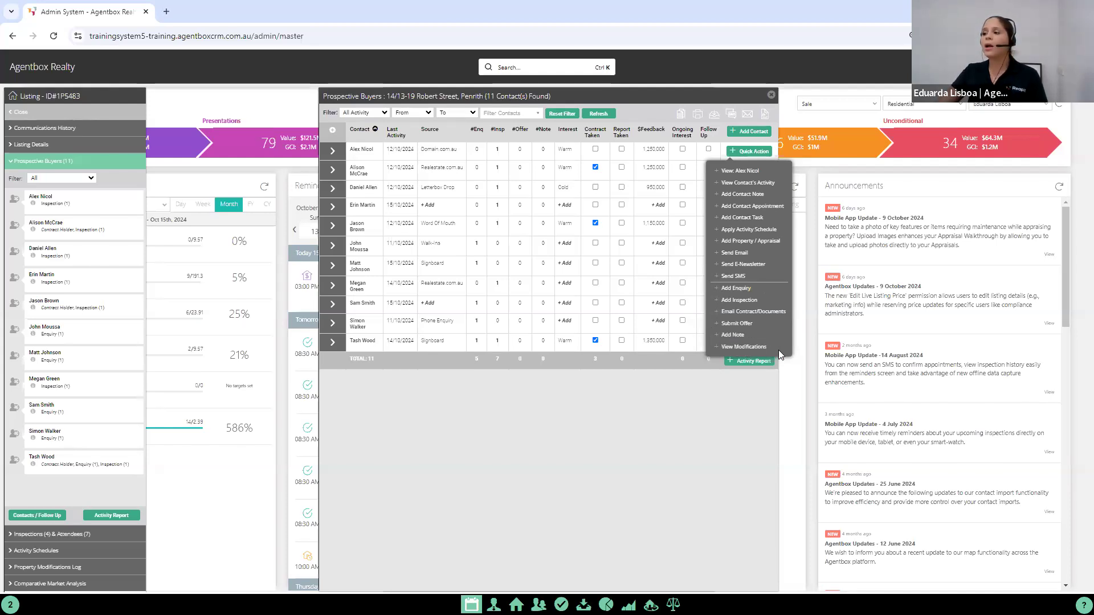
pyautogui.click(734, 335)
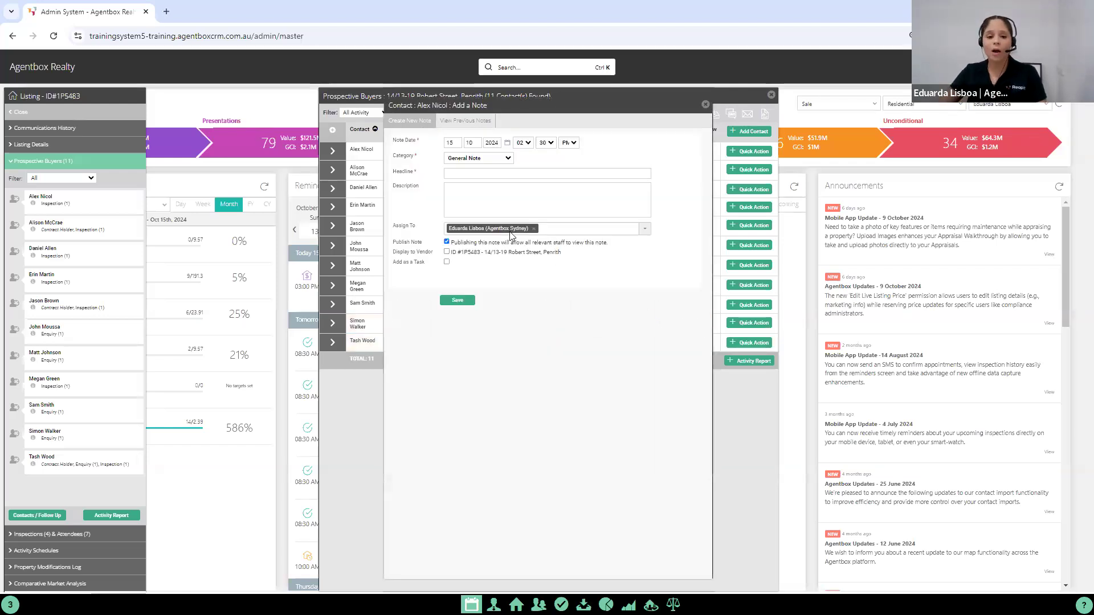
pyautogui.moveTo(387, 154); pyautogui.dragTo(478, 162)
pyautogui.click(477, 159)
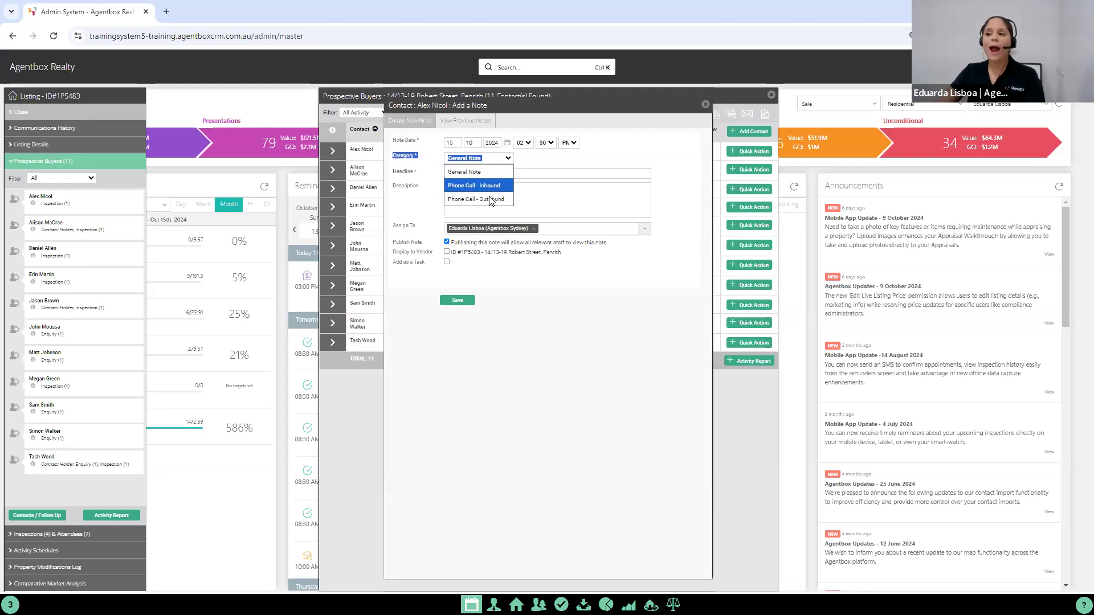
pyautogui.click(494, 199)
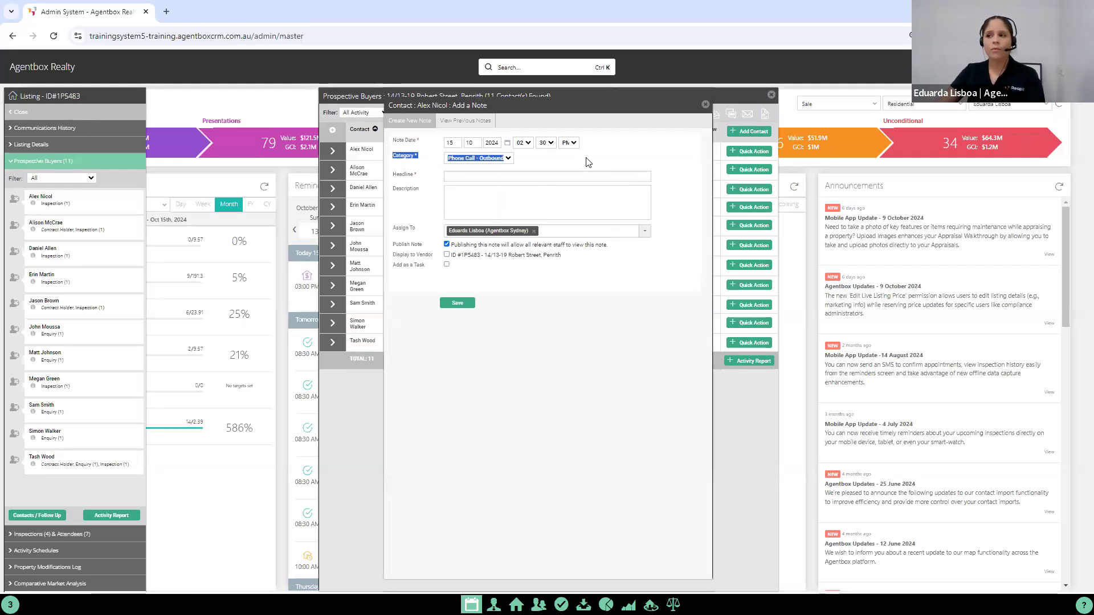
# Step: Set the call outcome to Left Voicemail and the note headline to "Buyer Follow Up"
pyautogui.click(593, 159)
pyautogui.click(554, 154)
pyautogui.click(614, 159)
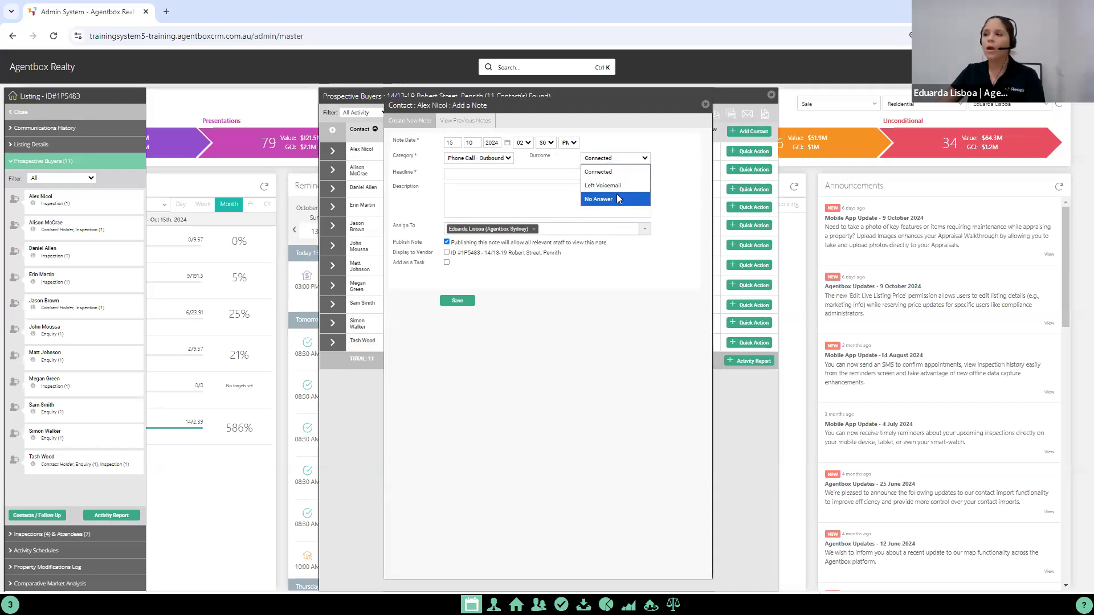
pyautogui.click(614, 186)
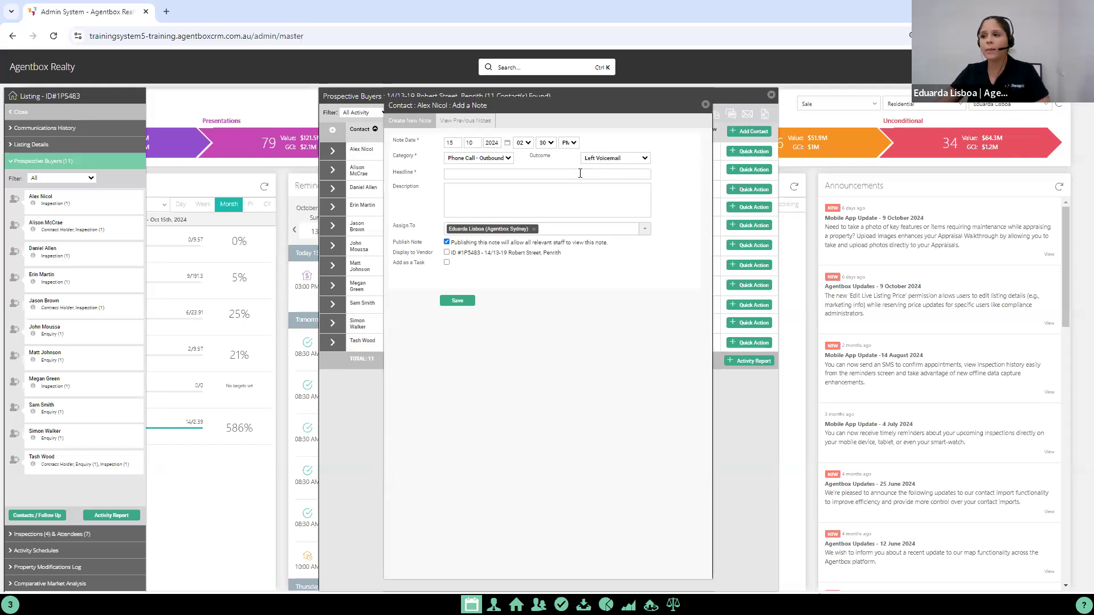
pyautogui.click(587, 172)
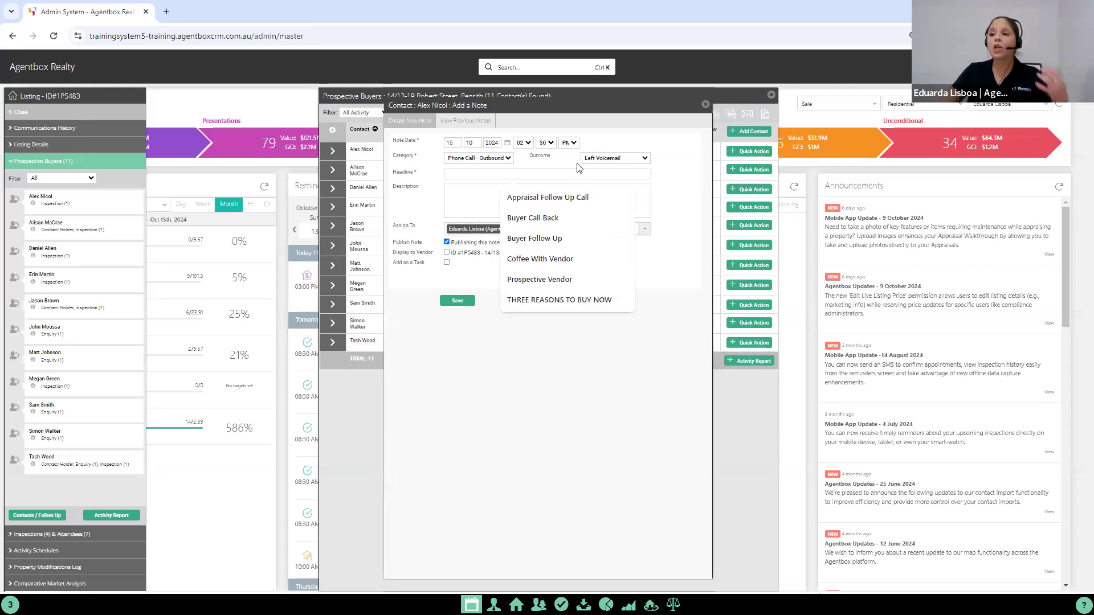
pyautogui.click(559, 246)
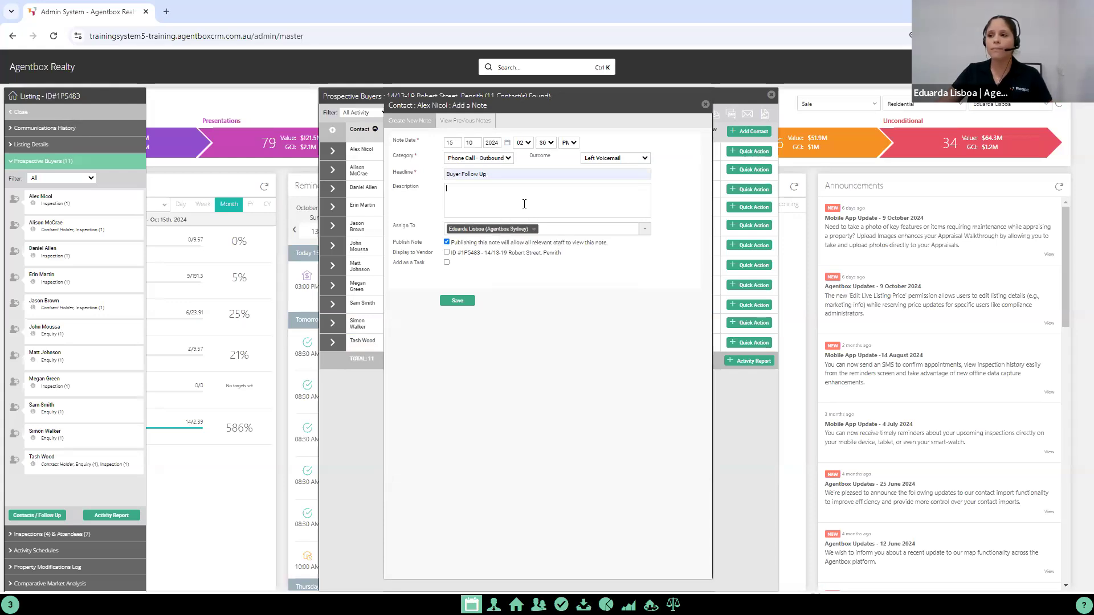
# Step: Enter the note description "Called, NA, left VM" with "Will try again tomorrow" on a second line
pyautogui.write('Called, NA, letft VM')
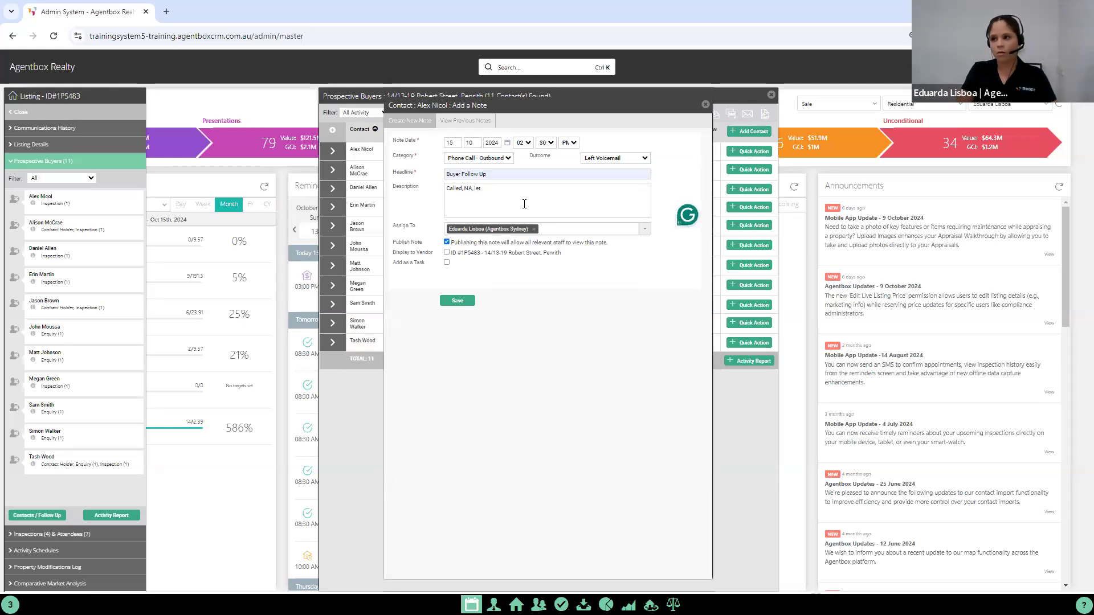
pyautogui.press('Return')
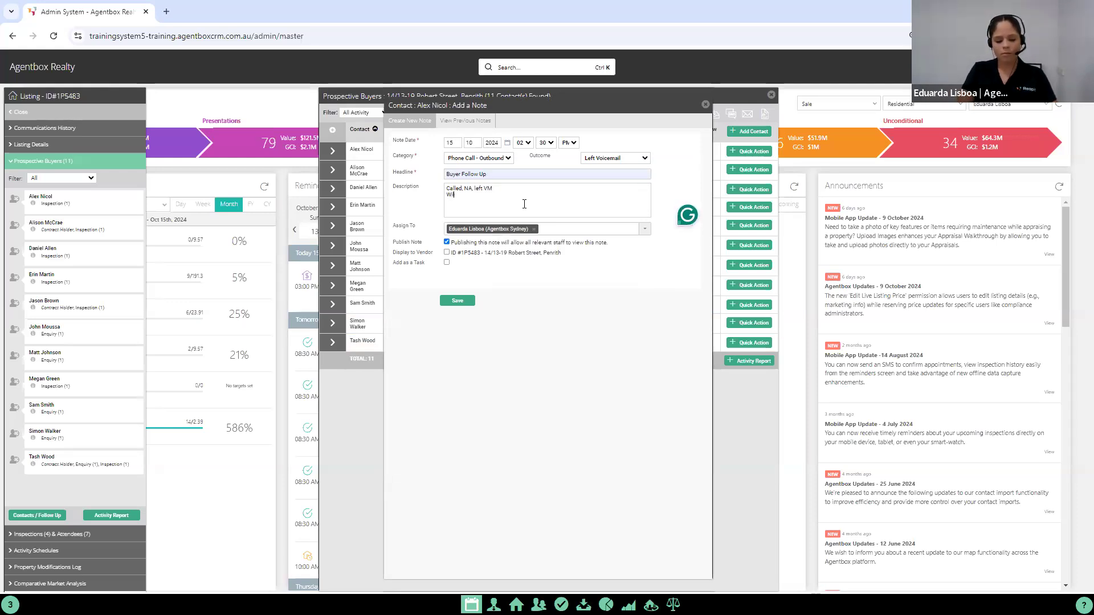
pyautogui.write('Will try again tomorrow')
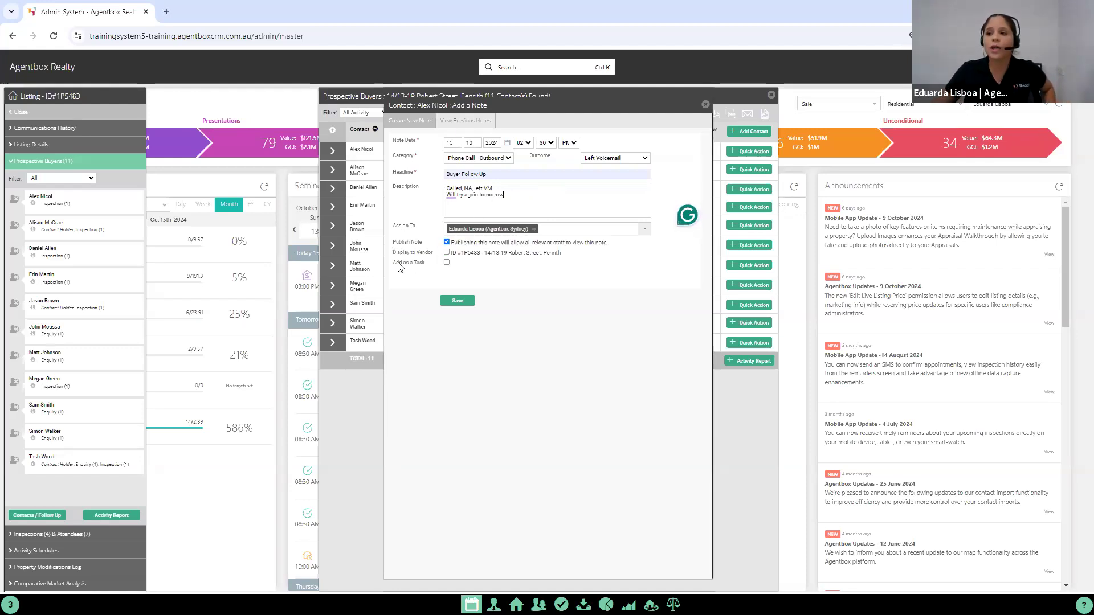
# Step: Add the first prospective buyer's note as a task due on the 16th, save it and close the note window
pyautogui.click(447, 262)
pyautogui.moveTo(454, 276); pyautogui.dragTo(434, 280)
pyautogui.write('16')
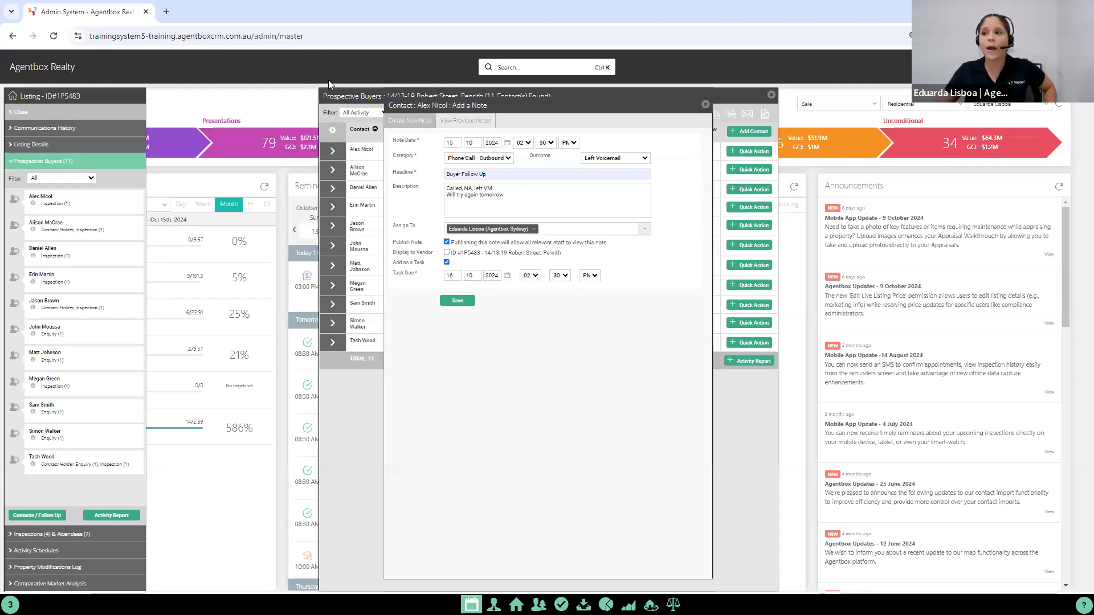
pyautogui.moveTo(354, 93); pyautogui.dragTo(483, 94)
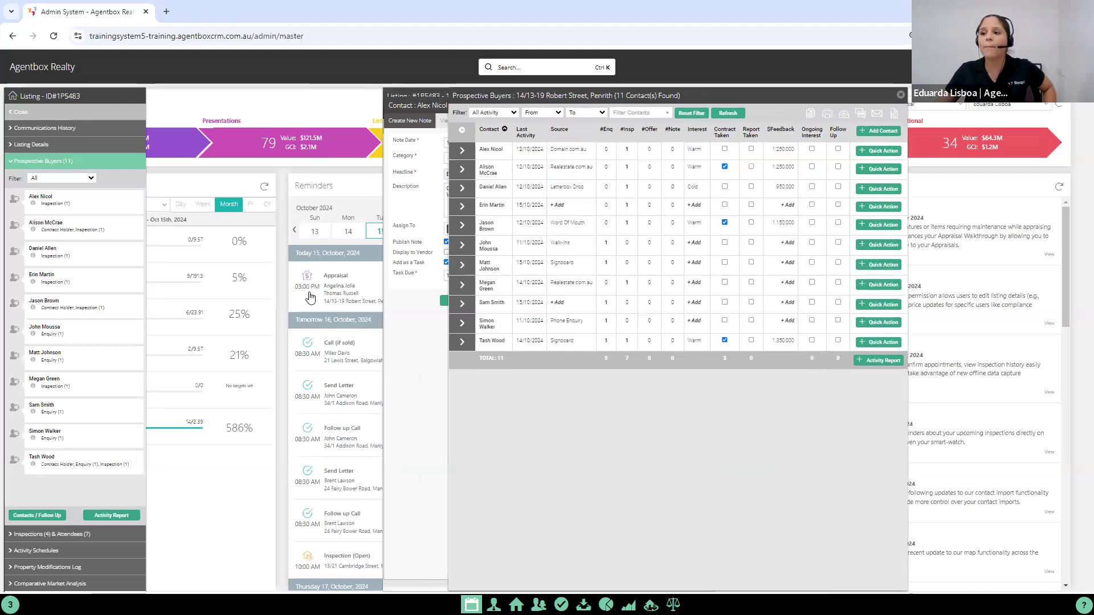
pyautogui.moveTo(406, 107); pyautogui.dragTo(483, 96)
pyautogui.click(539, 291)
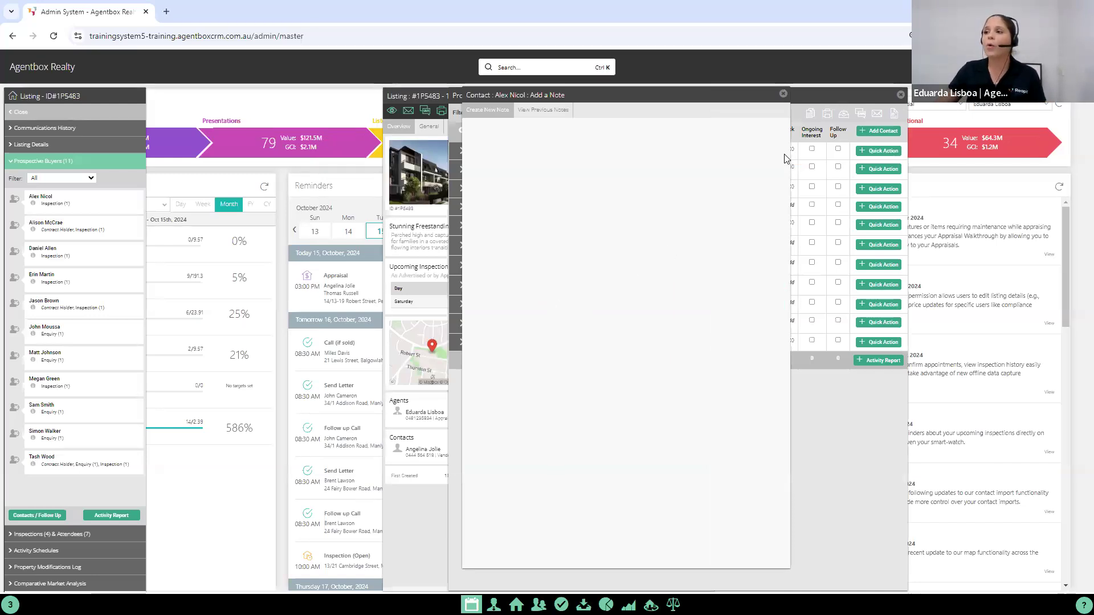
pyautogui.click(783, 93)
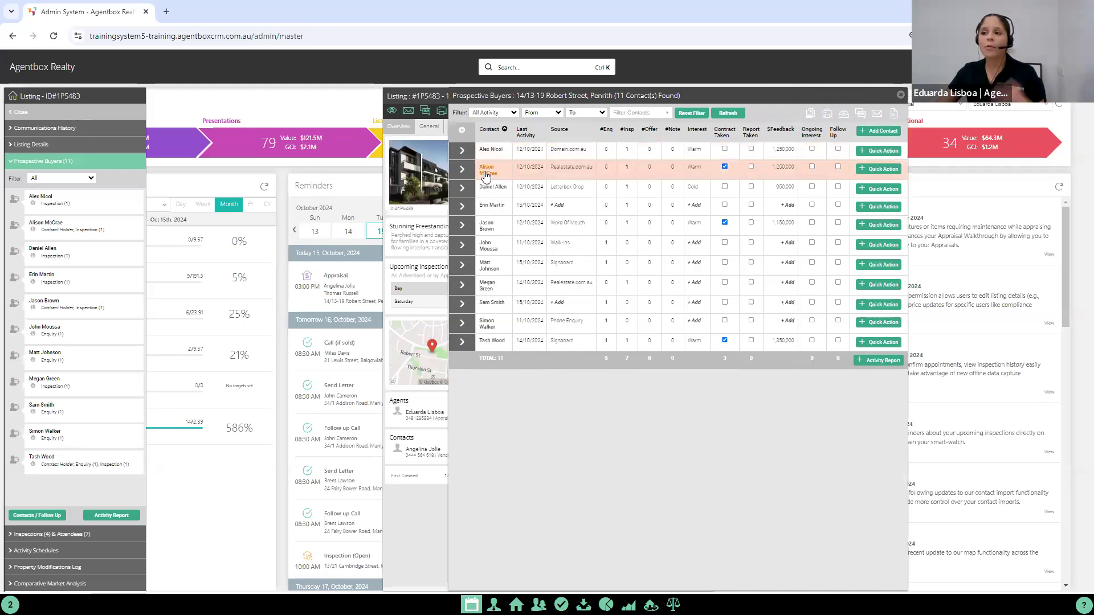
# Step: Start a note for the second prospective buyer on the listing with category Phone Call - Outbound and headline "Buyer Follow Up"
pyautogui.moveTo(485, 175)
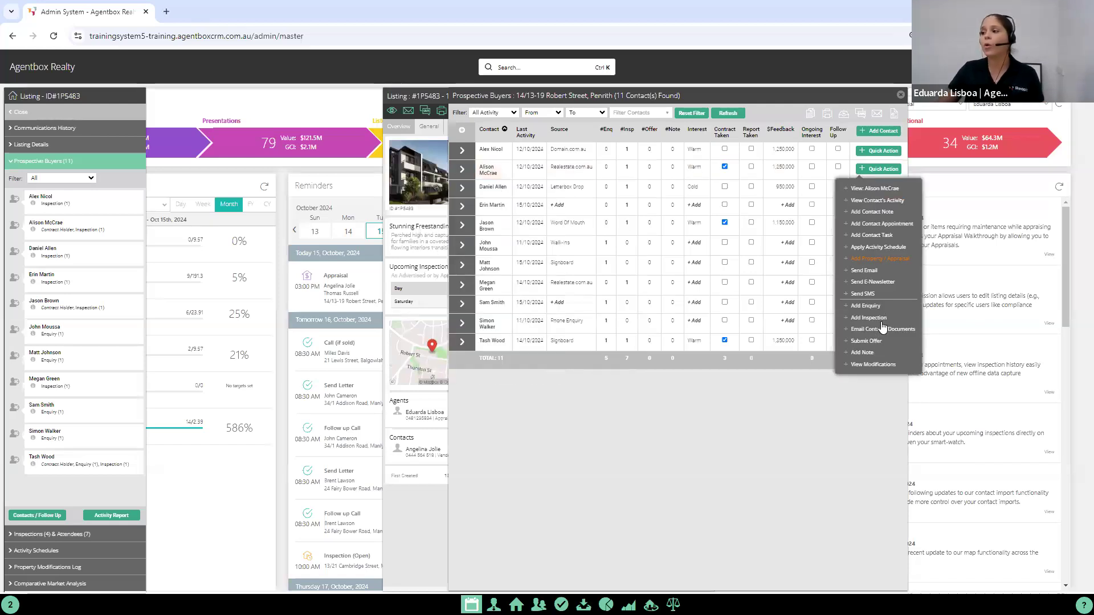
pyautogui.click(857, 353)
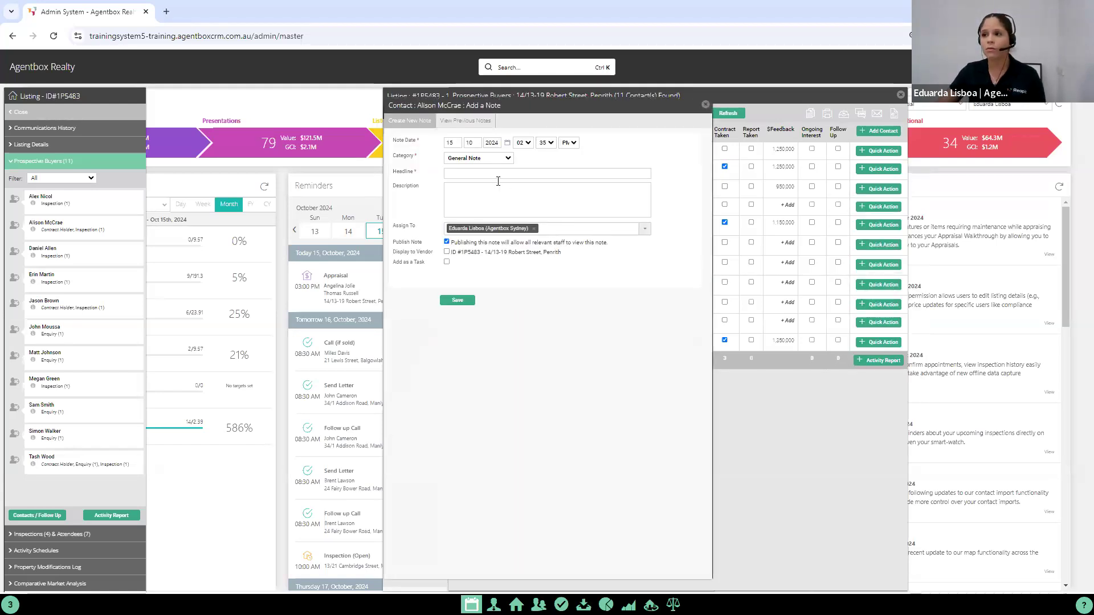
pyautogui.click(471, 158)
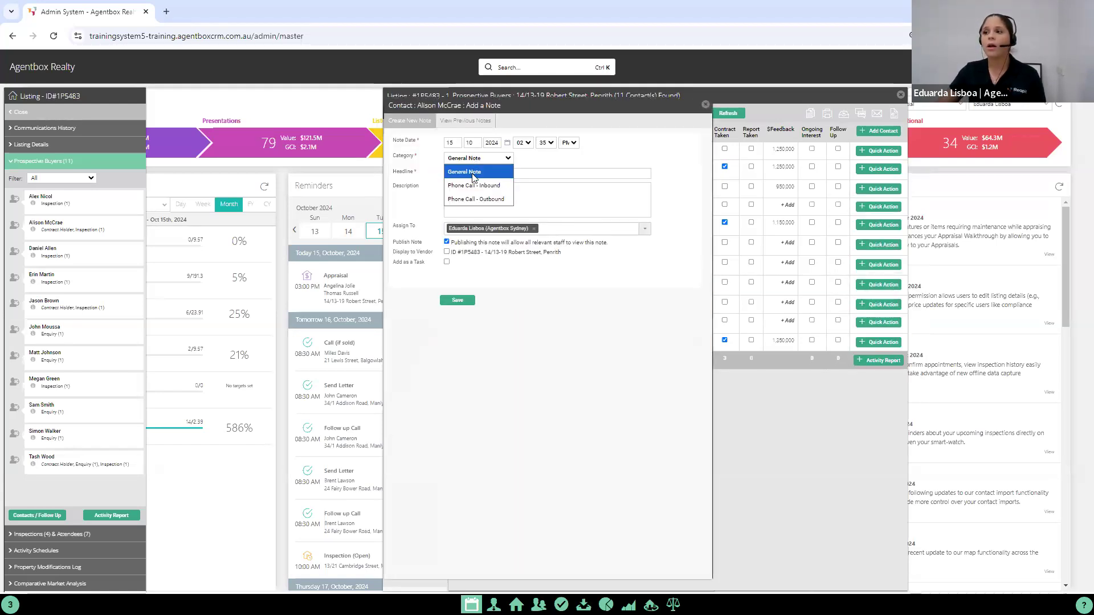
pyautogui.click(482, 207)
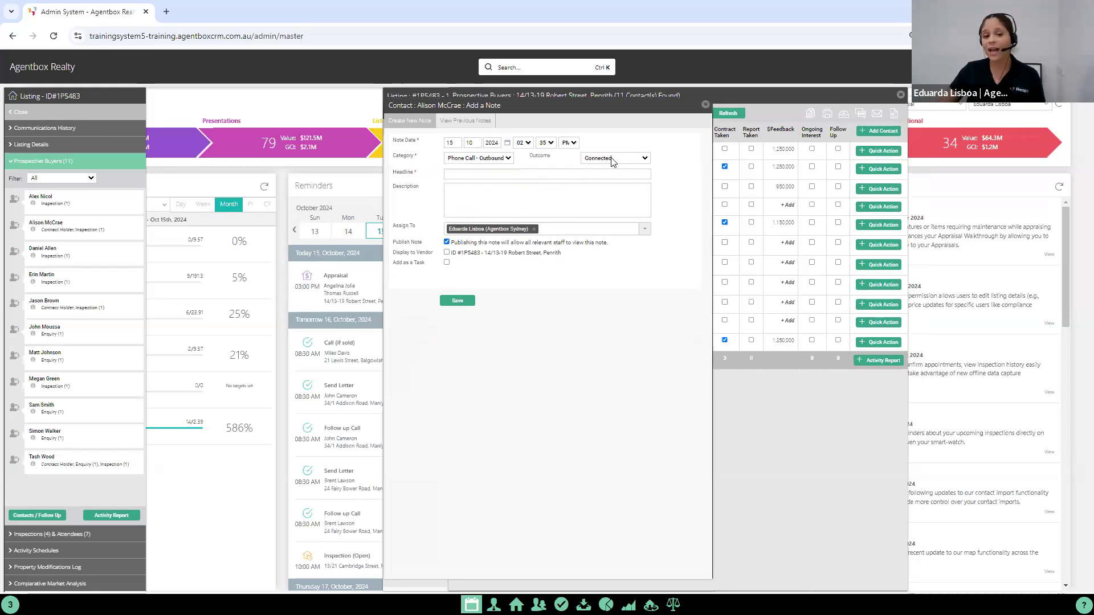
pyautogui.click(470, 174)
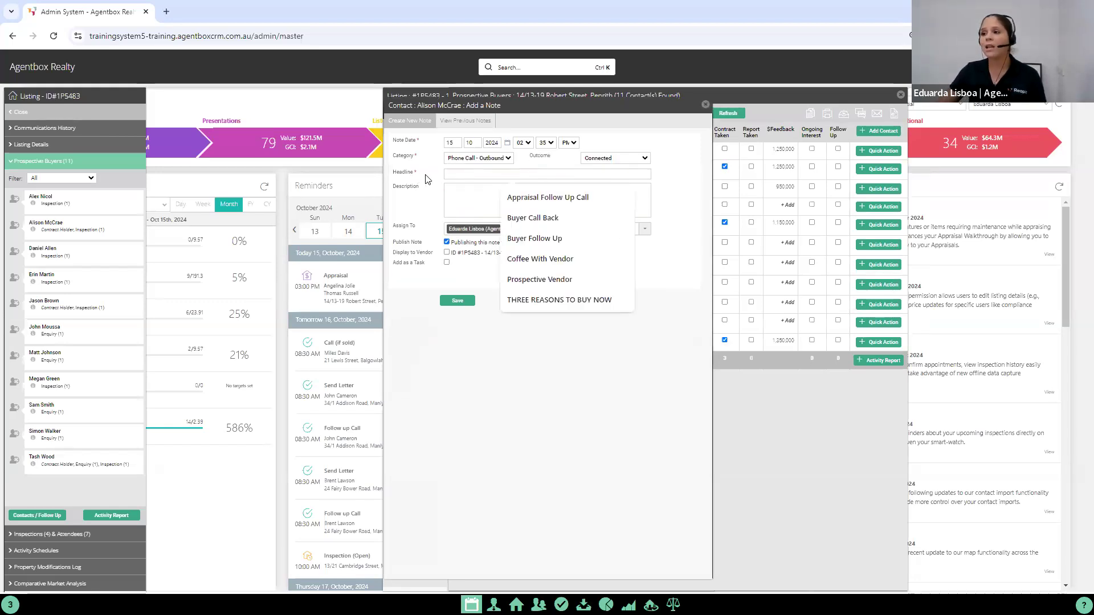
pyautogui.click(554, 238)
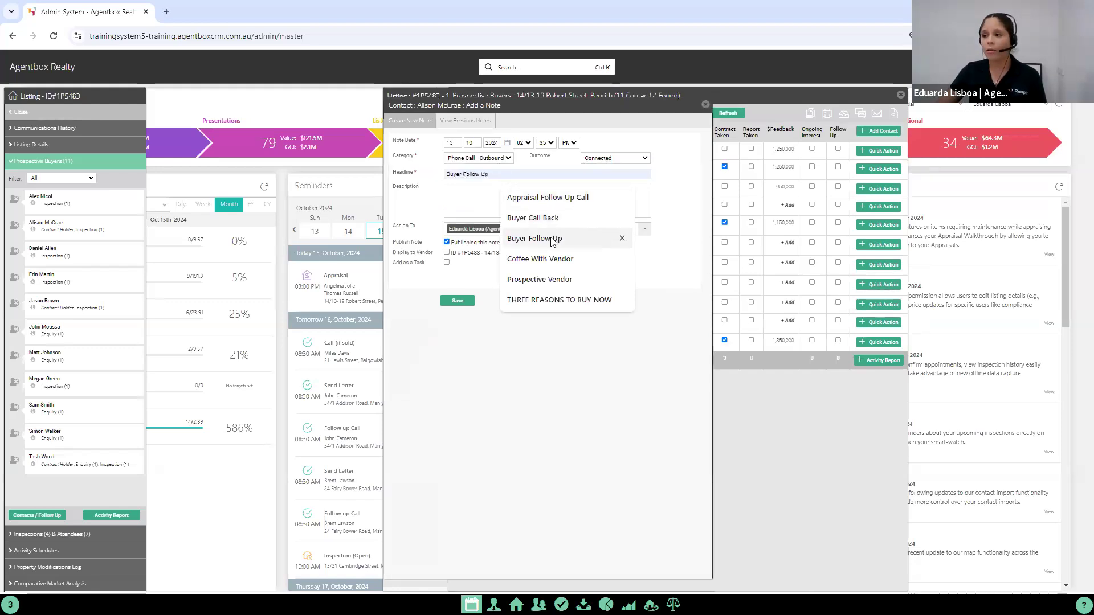
pyautogui.click(553, 239)
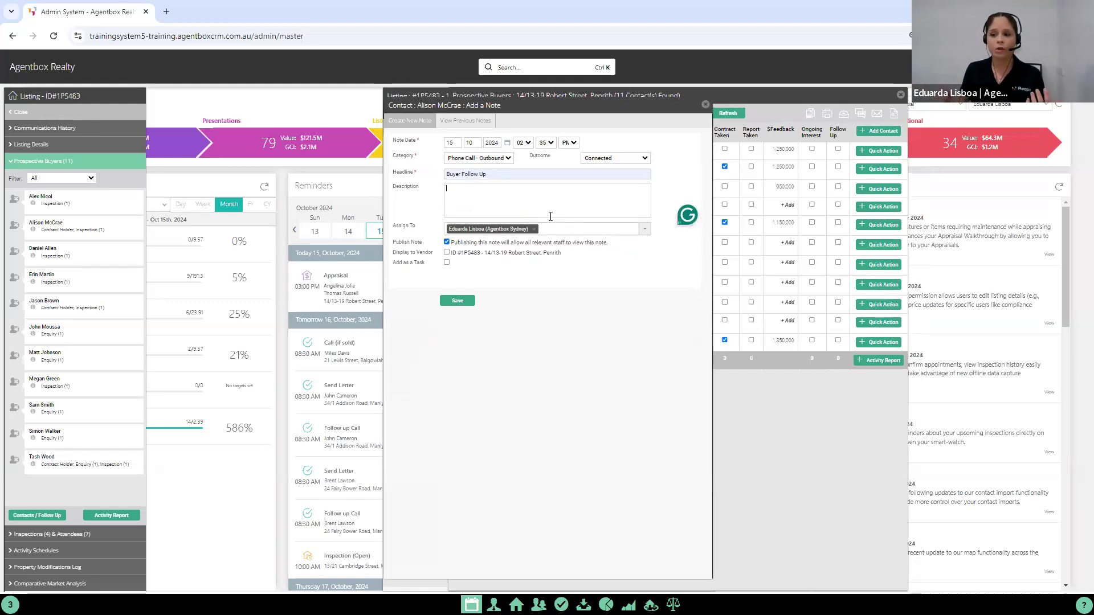
# Step: Enter the description "Bought another property over an auction on the weekend, no longer interested", display the note to the vendor and save it
pyautogui.write('Bought another property over an auction on the weekend,')
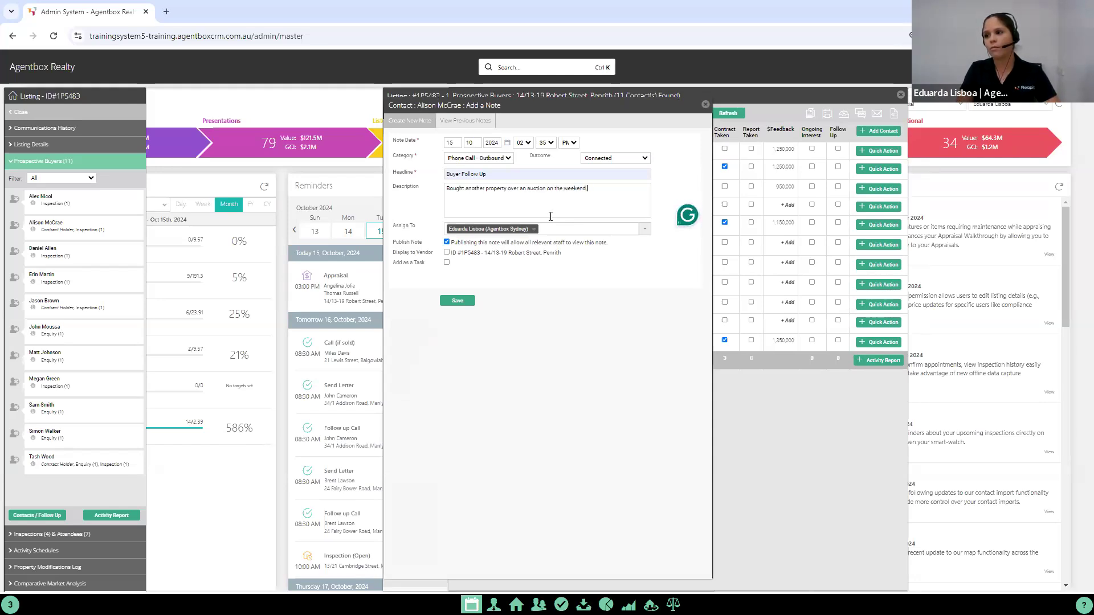
pyautogui.write('er ')
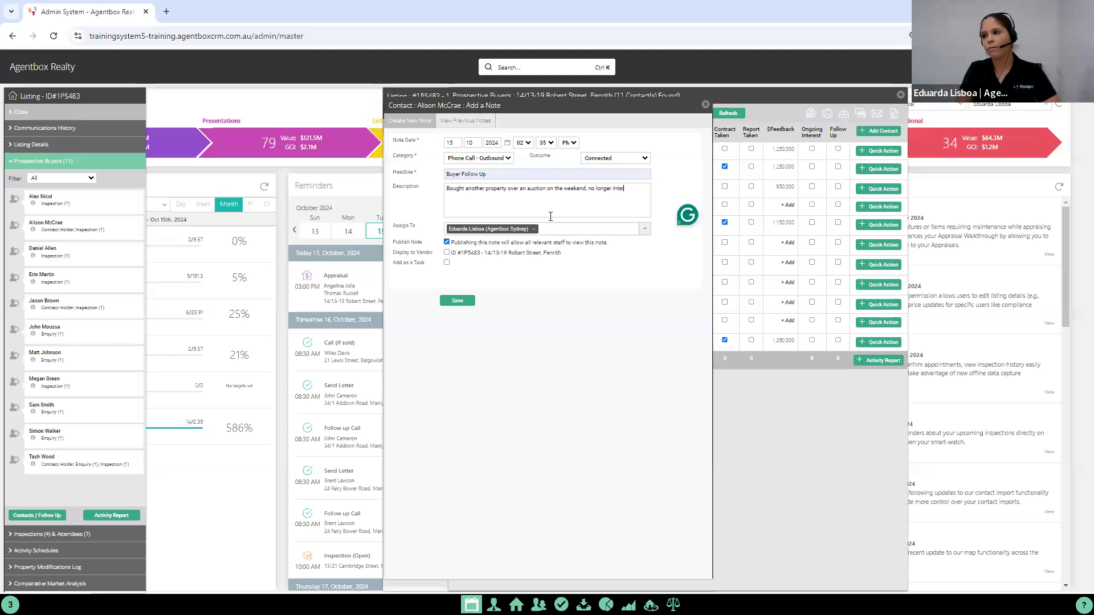
pyautogui.write('interested')
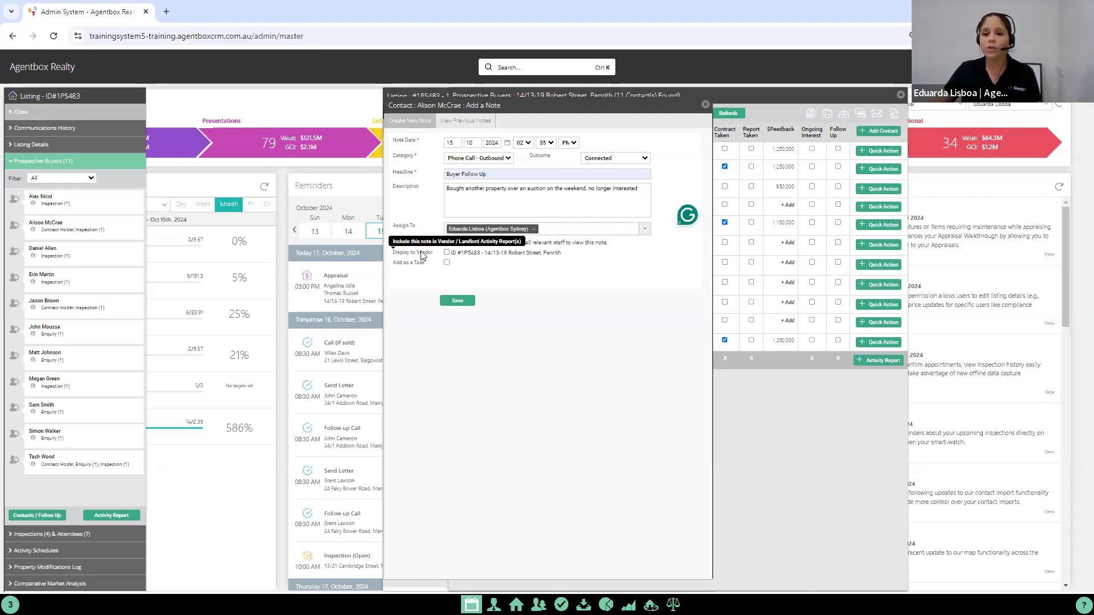
pyautogui.click(447, 253)
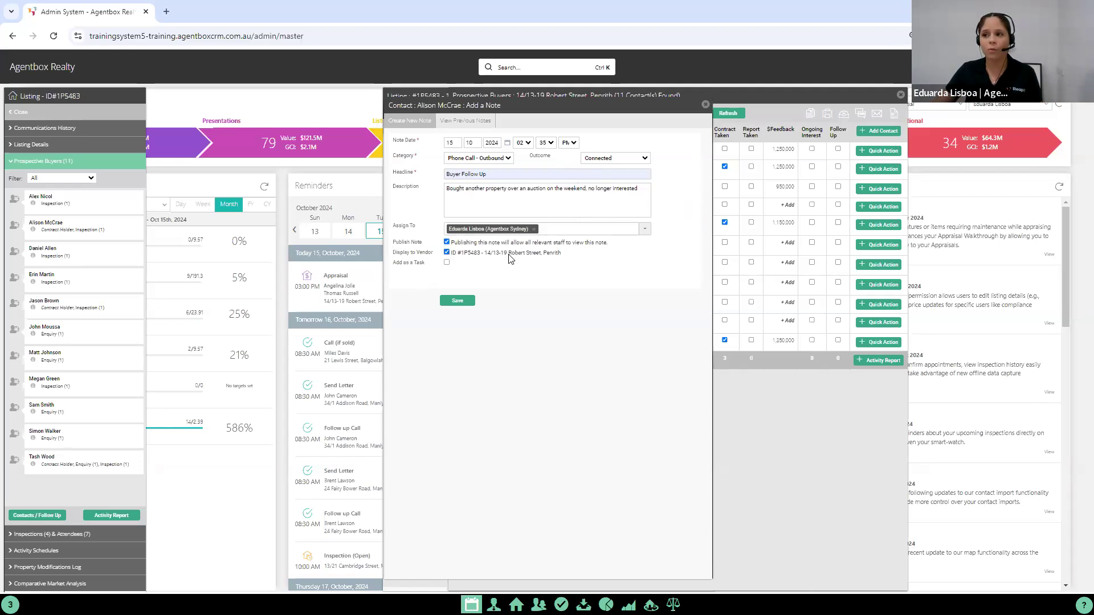
pyautogui.click(464, 301)
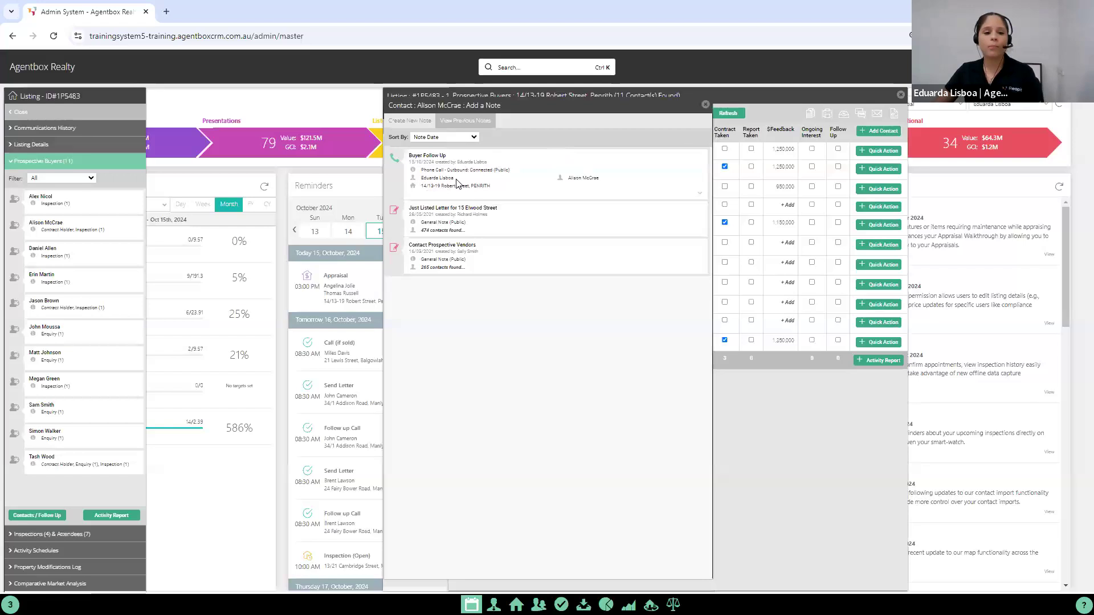
pyautogui.click(706, 104)
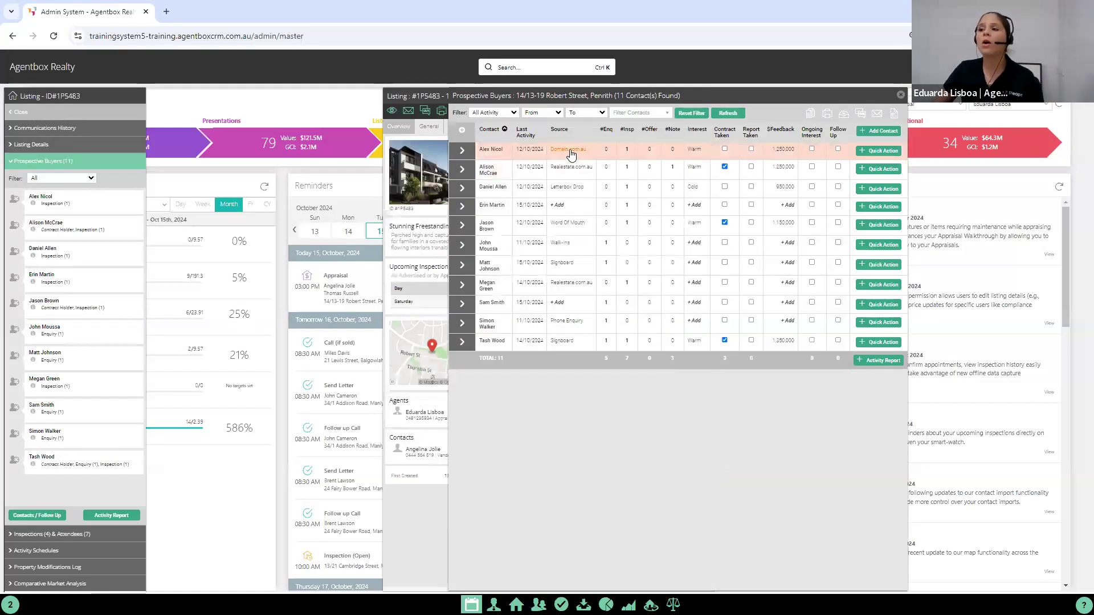
# Step: Set the second prospective buyer's interest to Cold, and mark the first prospective buyer for Follow Up
pyautogui.click(694, 168)
pyautogui.click(694, 212)
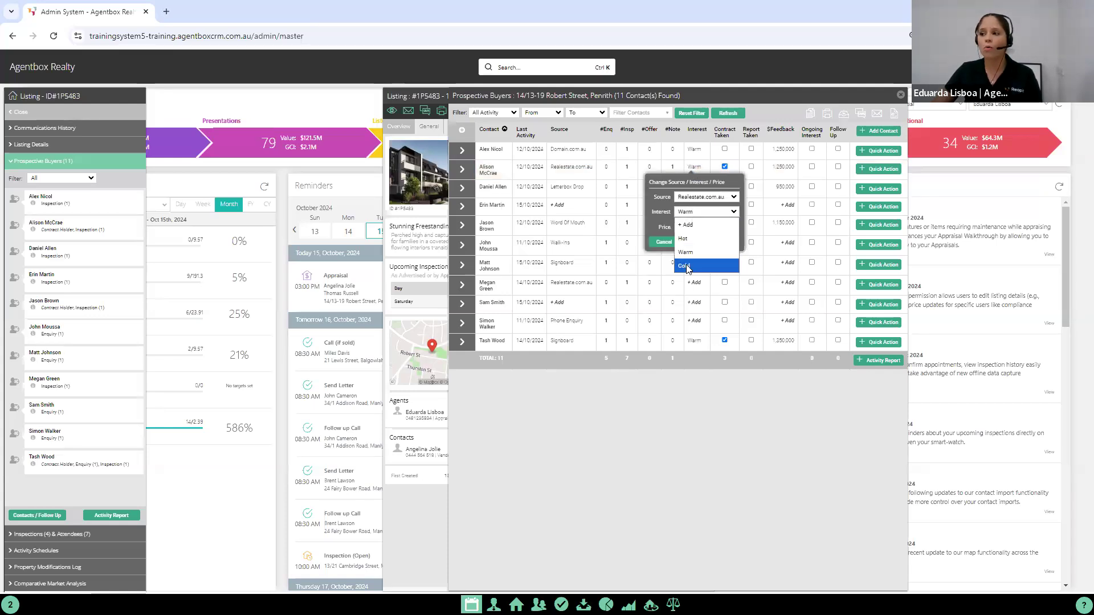
pyautogui.click(695, 254)
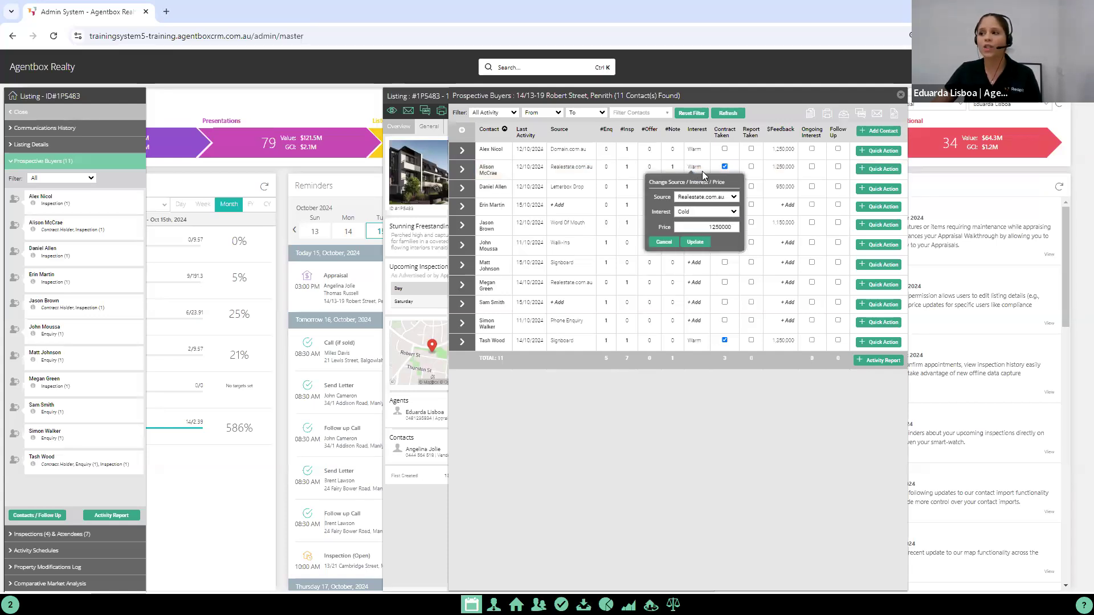
pyautogui.click(696, 243)
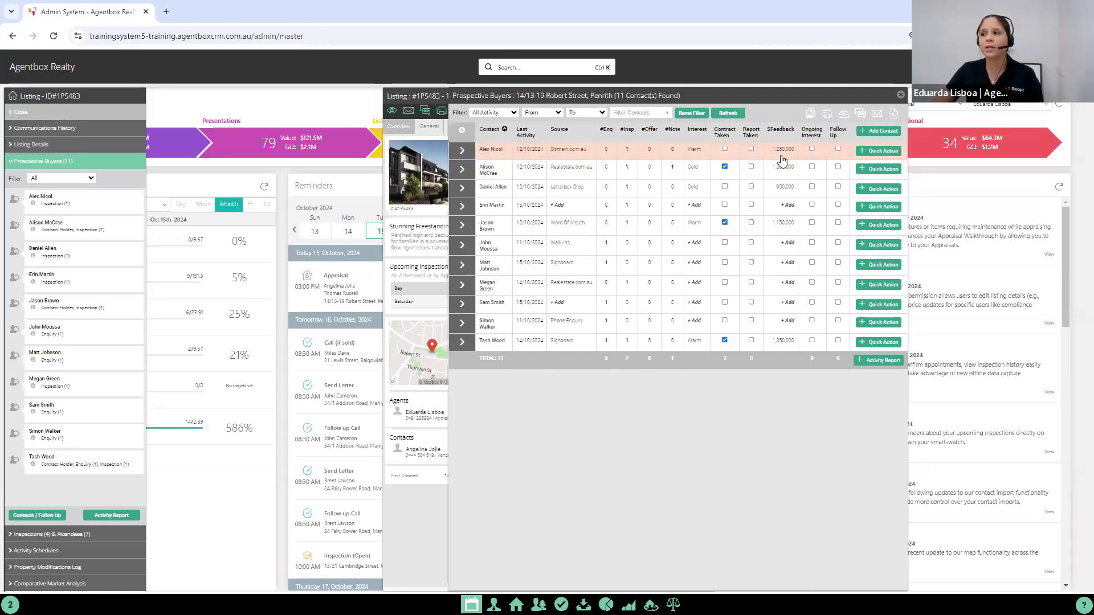
pyautogui.click(838, 148)
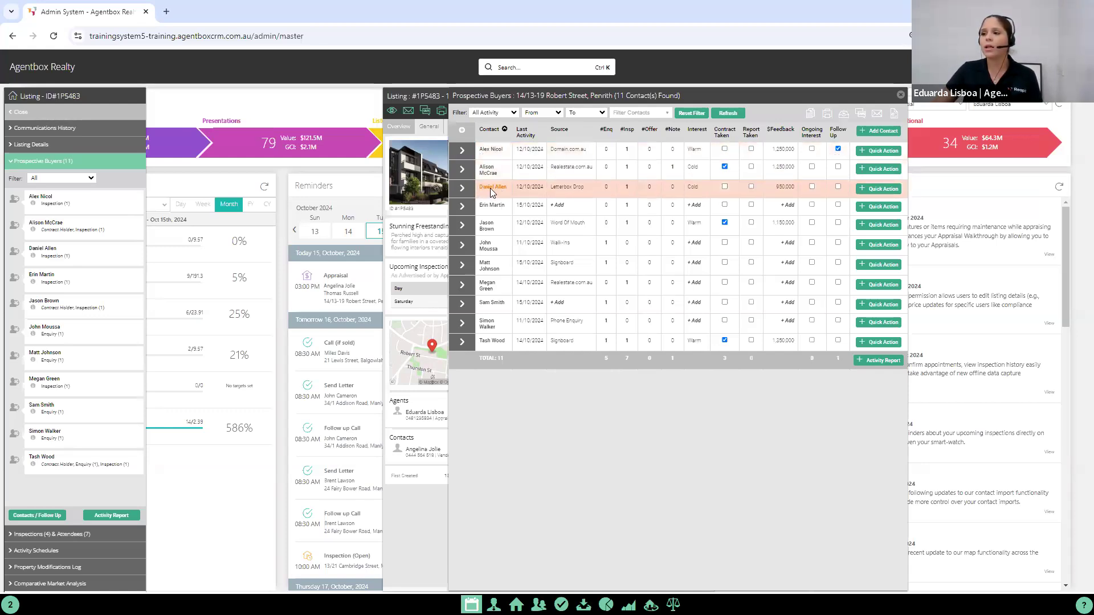
# Step: Start a note for the third prospective buyer on the listing with category Phone Call - Outbound and headline "Buyer Follow Up"
pyautogui.moveTo(491, 189)
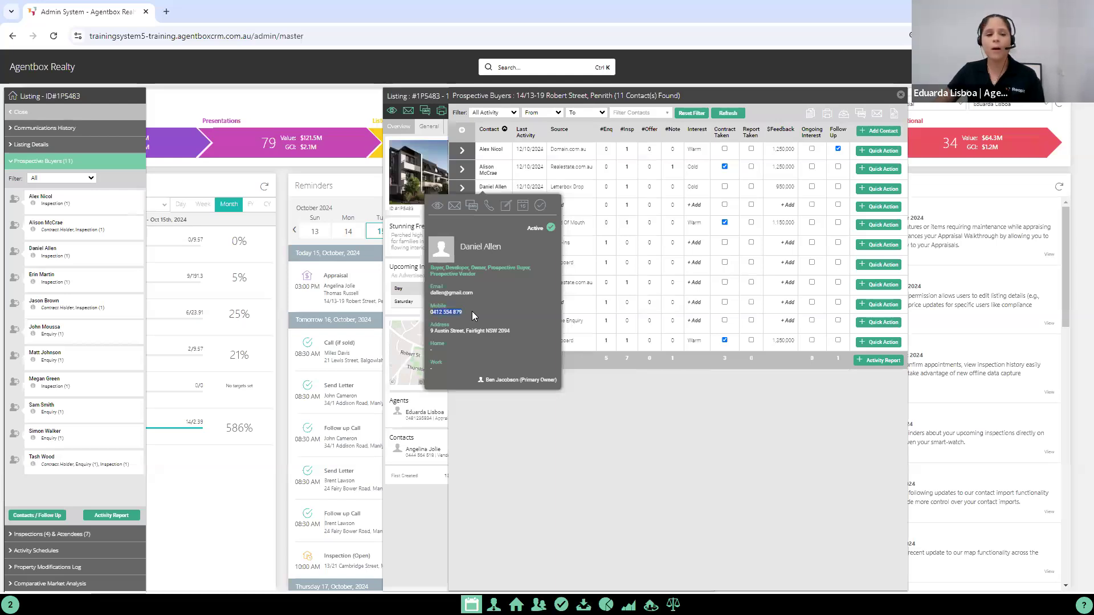
pyautogui.click(869, 191)
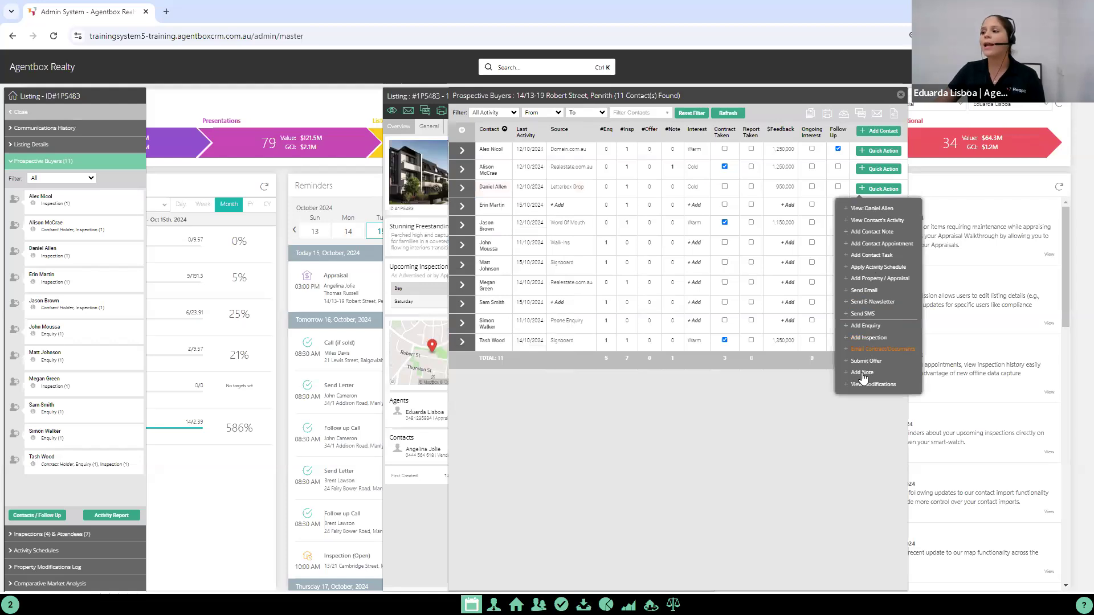
pyautogui.click(863, 374)
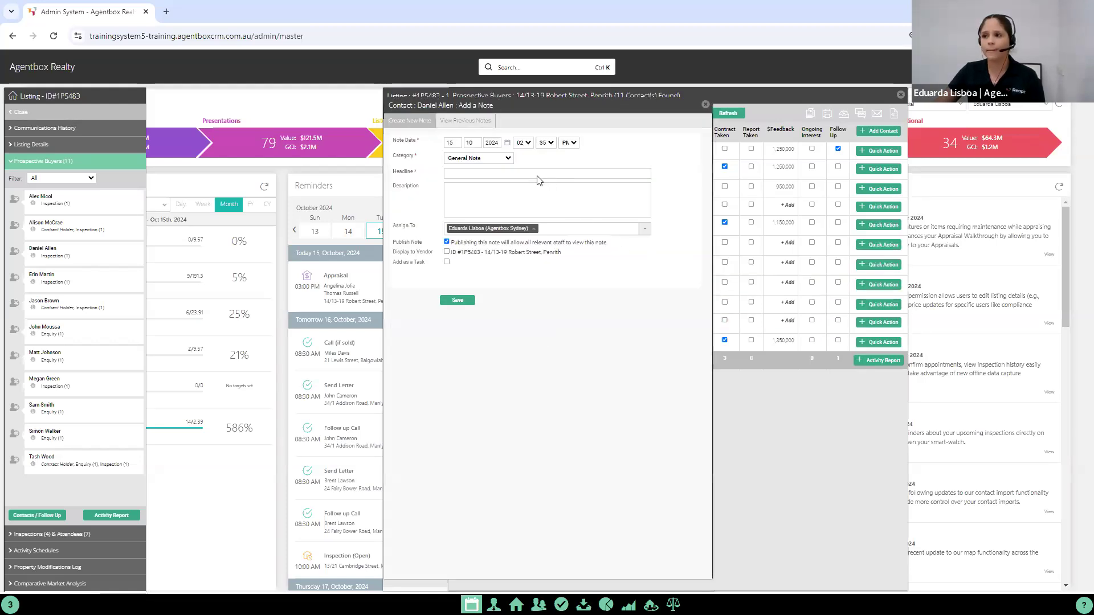
pyautogui.moveTo(472, 104); pyautogui.dragTo(588, 106)
pyautogui.click(579, 161)
pyautogui.click(595, 197)
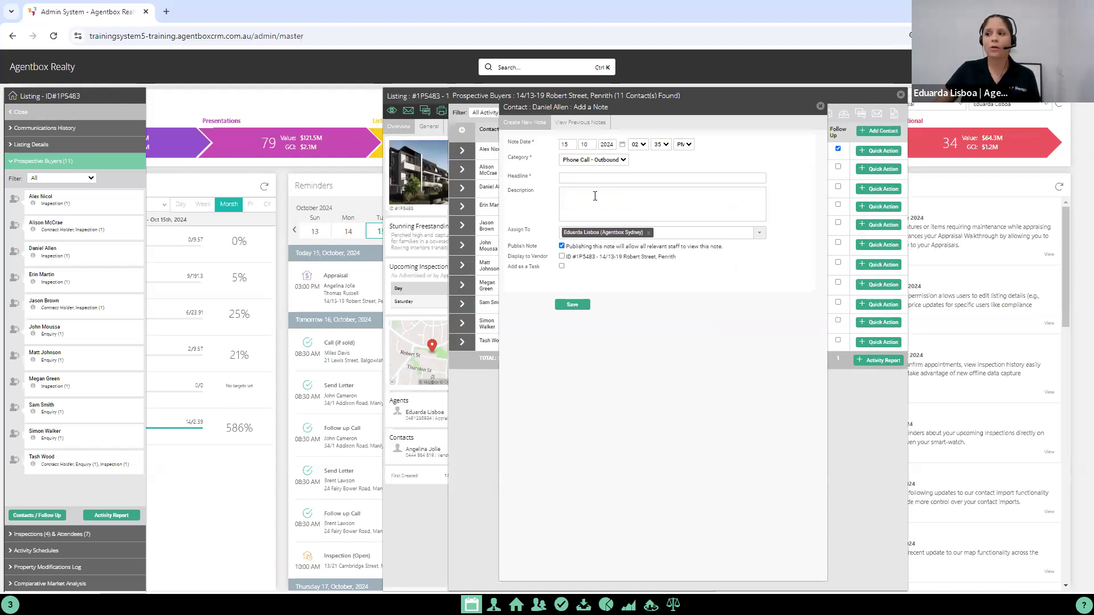
pyautogui.click(710, 175)
pyautogui.click(638, 238)
# Step: Describe the call as "Requested a copy of the contract and a private inspection tomorrow afternoon", display the note to the vendor and save it
pyautogui.write('Requested')
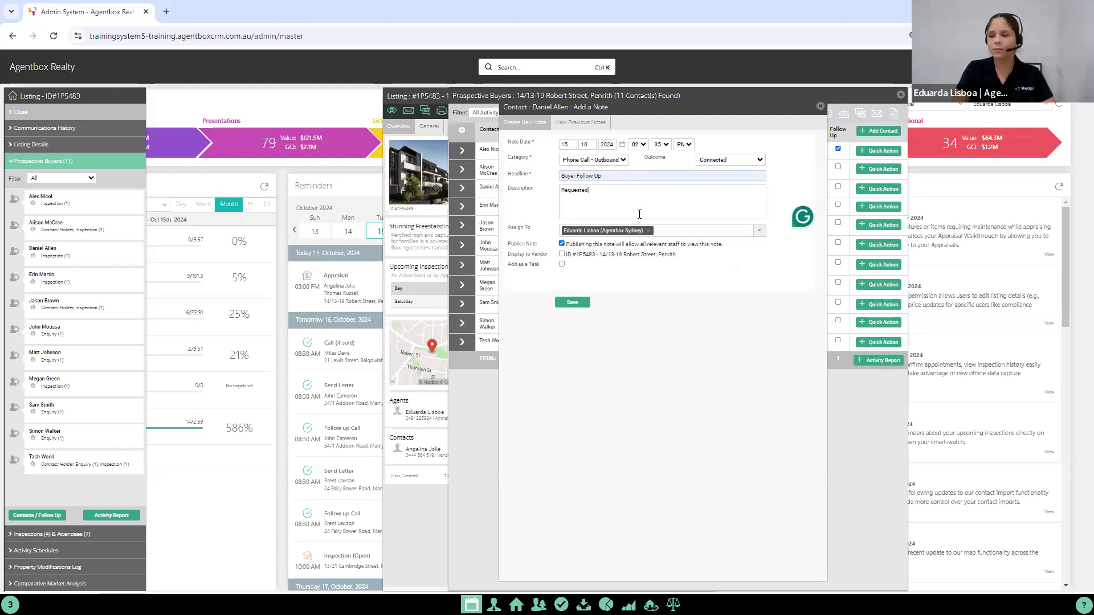
pyautogui.write(' a copy of the contract and a')
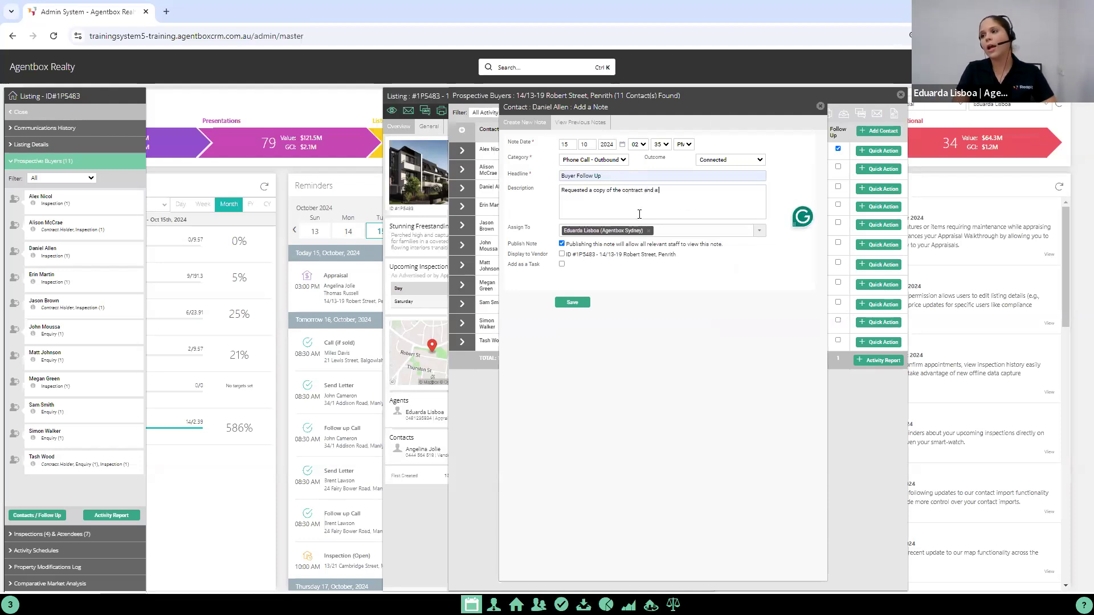
pyautogui.write(' pricate inspectio')
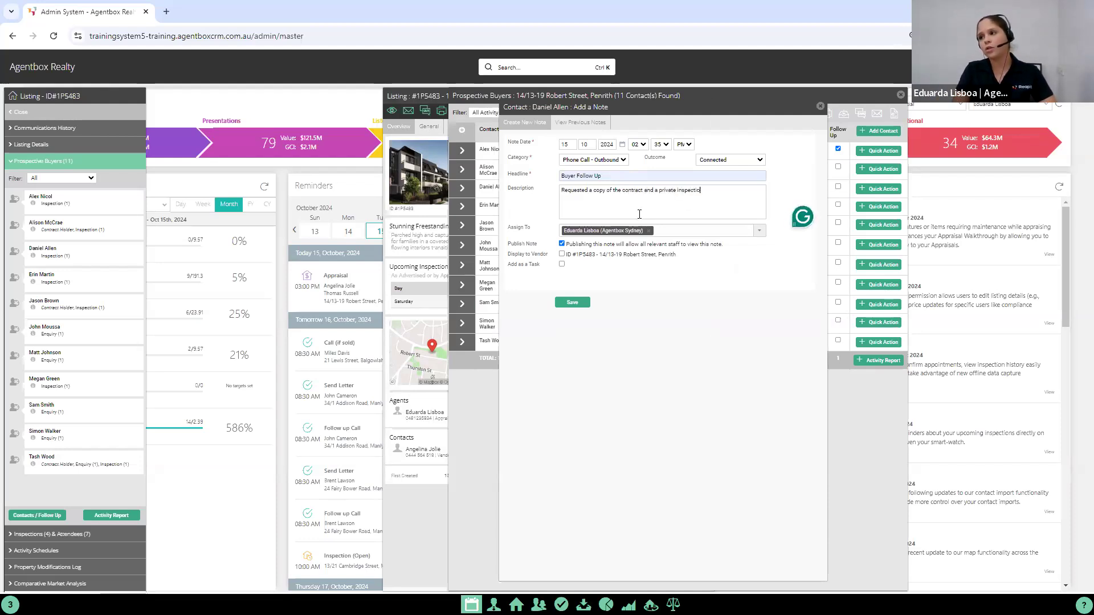
pyautogui.write('n tom')
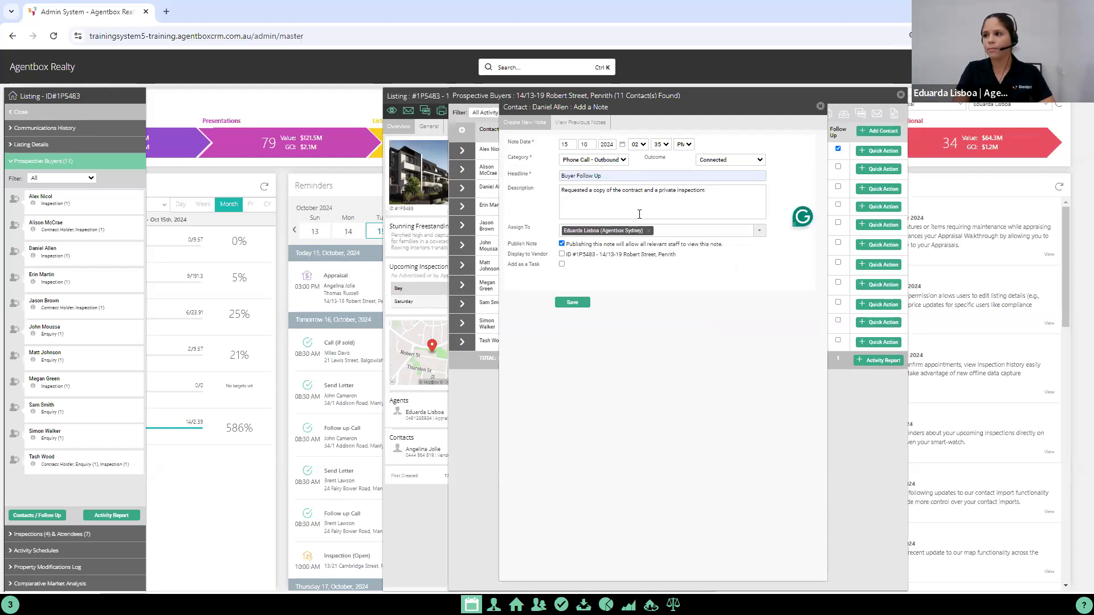
pyautogui.write('orrow afternoon')
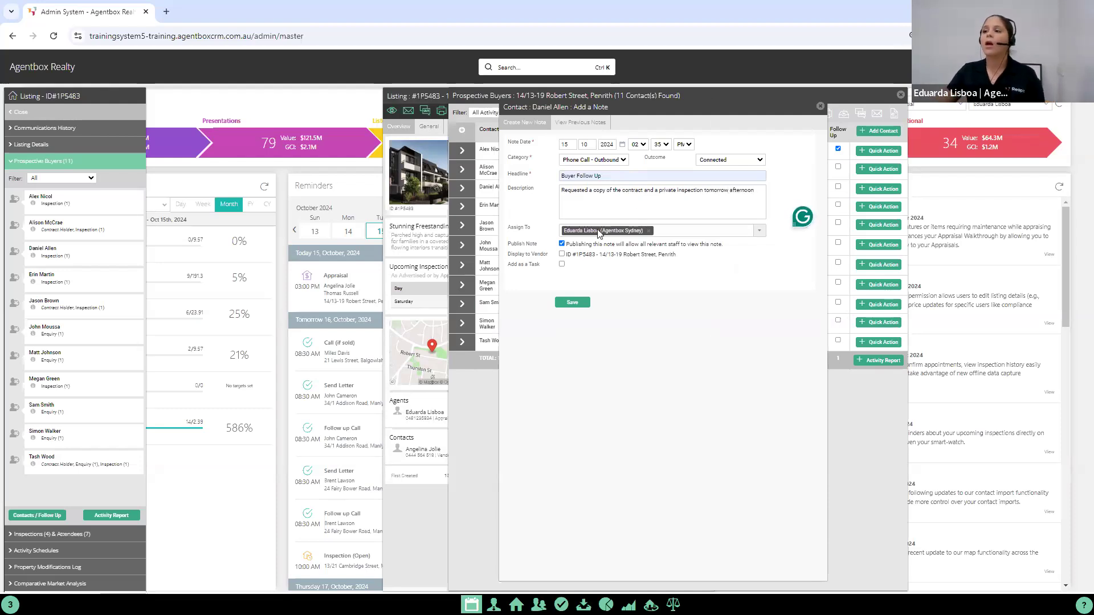
pyautogui.click(563, 255)
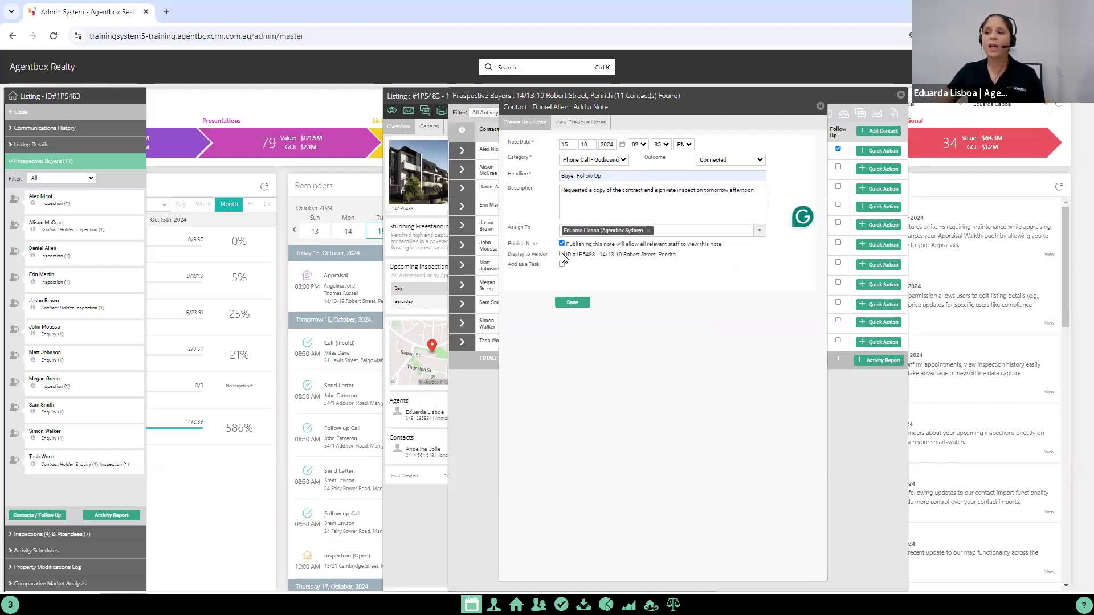
pyautogui.click(571, 308)
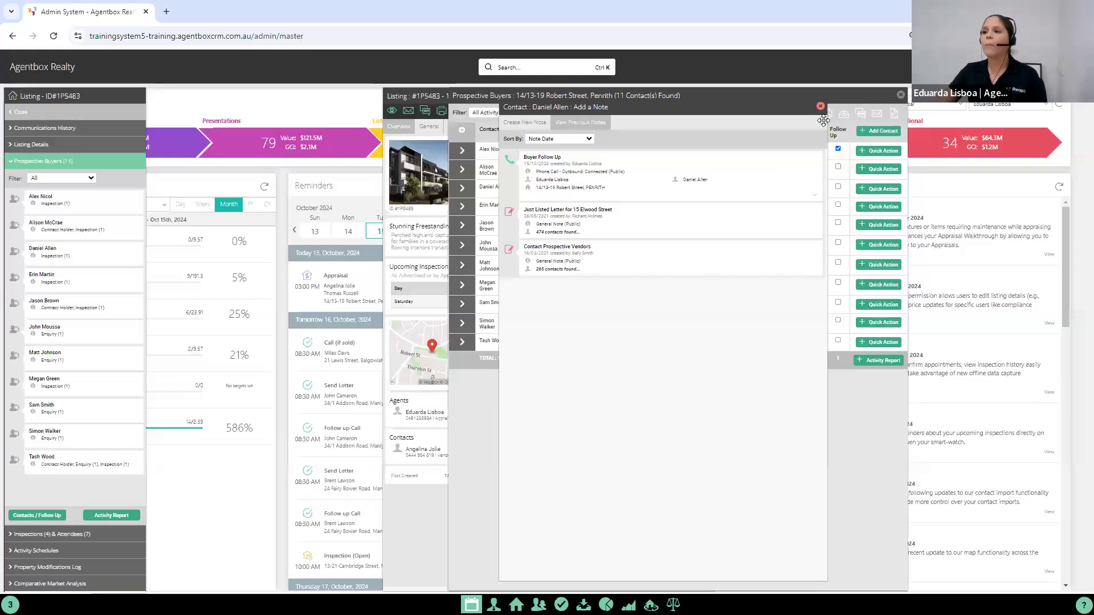
# Step: Prepare a documents email for the third prospective buyer with Contract of sale.pdf, Statement of Information.pdf, Building and Pest.pdf and Strata Report.pdf
pyautogui.click(820, 106)
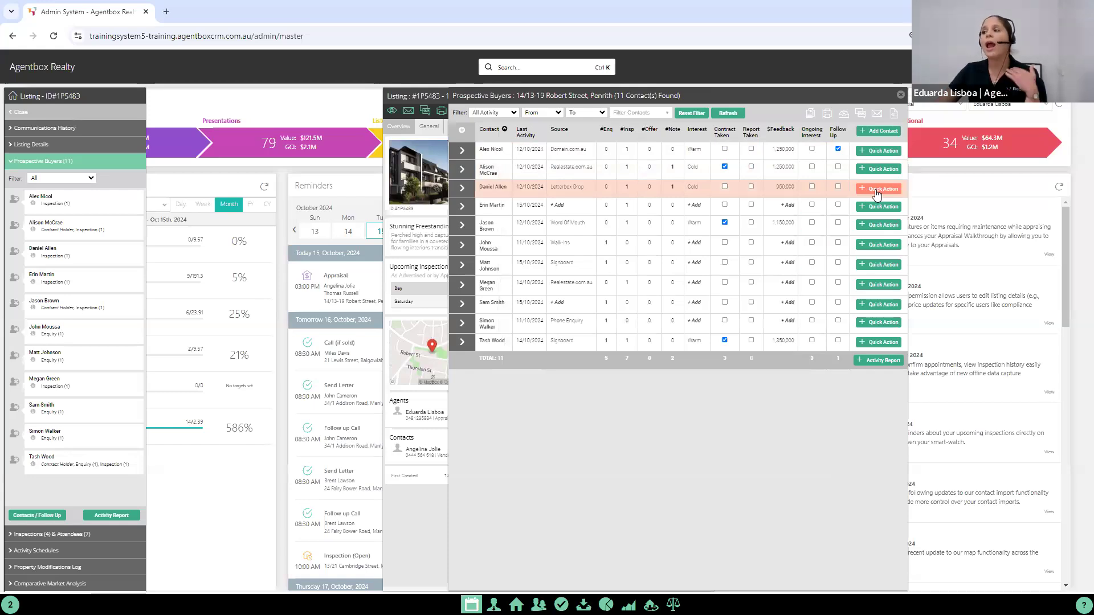
pyautogui.click(876, 190)
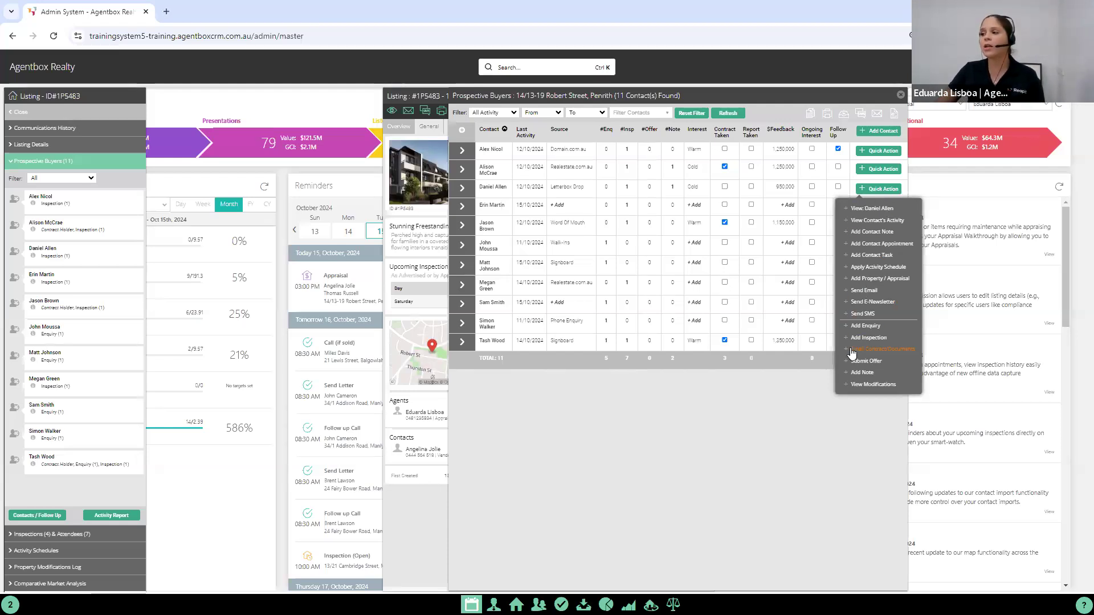
pyautogui.click(892, 348)
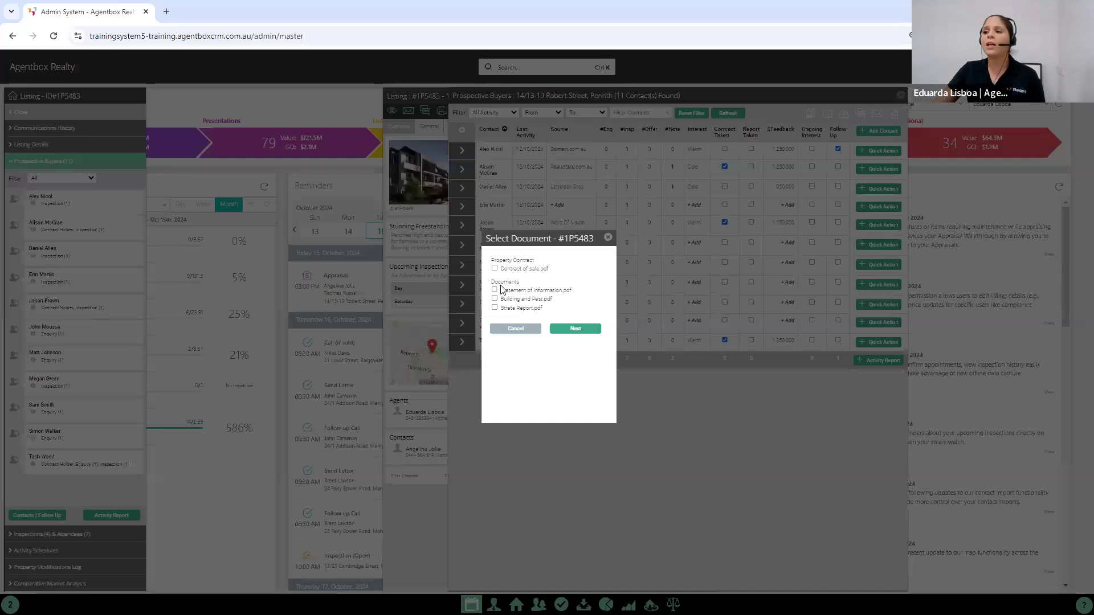
pyautogui.click(506, 269)
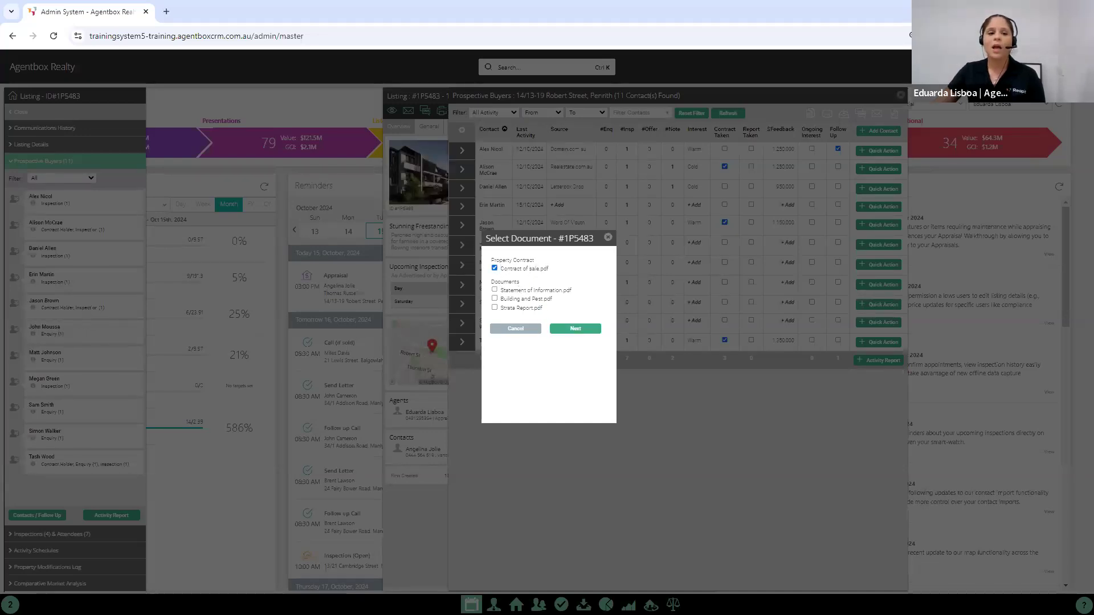
pyautogui.click(494, 290)
pyautogui.click(494, 298)
pyautogui.click(494, 308)
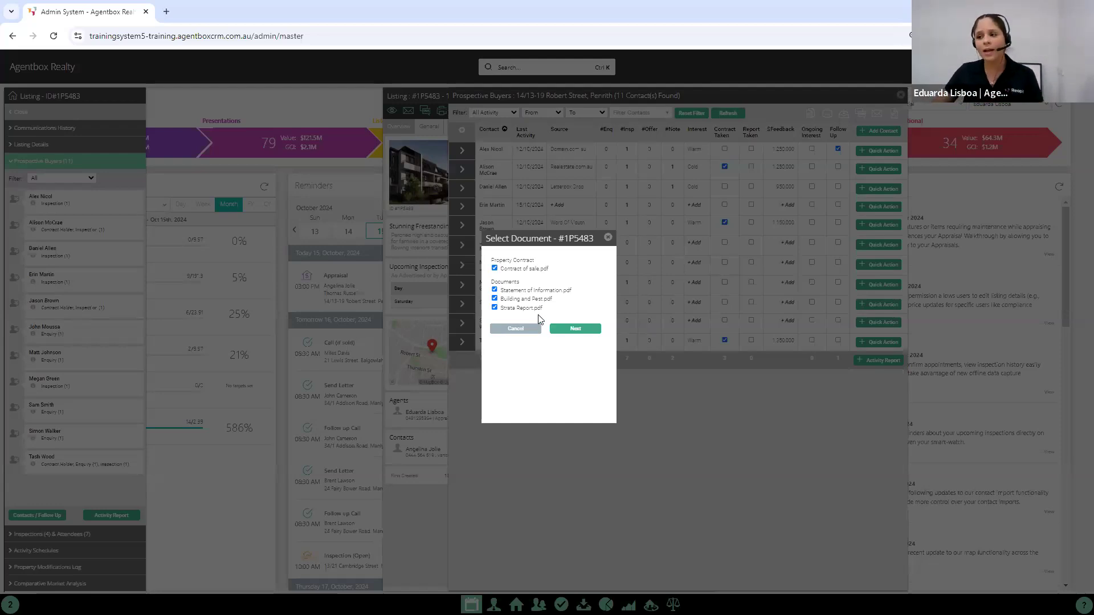
pyautogui.click(573, 330)
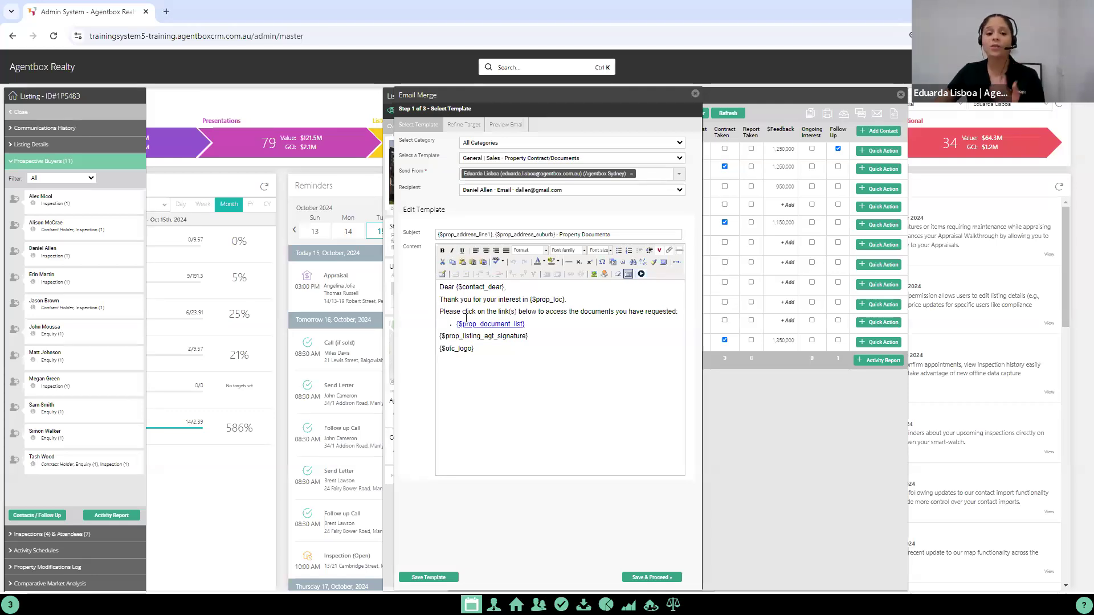
# Step: Examine the contact name, property location, agent signature and office logo merge fields in the property documents email template
pyautogui.moveTo(456, 287); pyautogui.dragTo(506, 287)
pyautogui.click(512, 287)
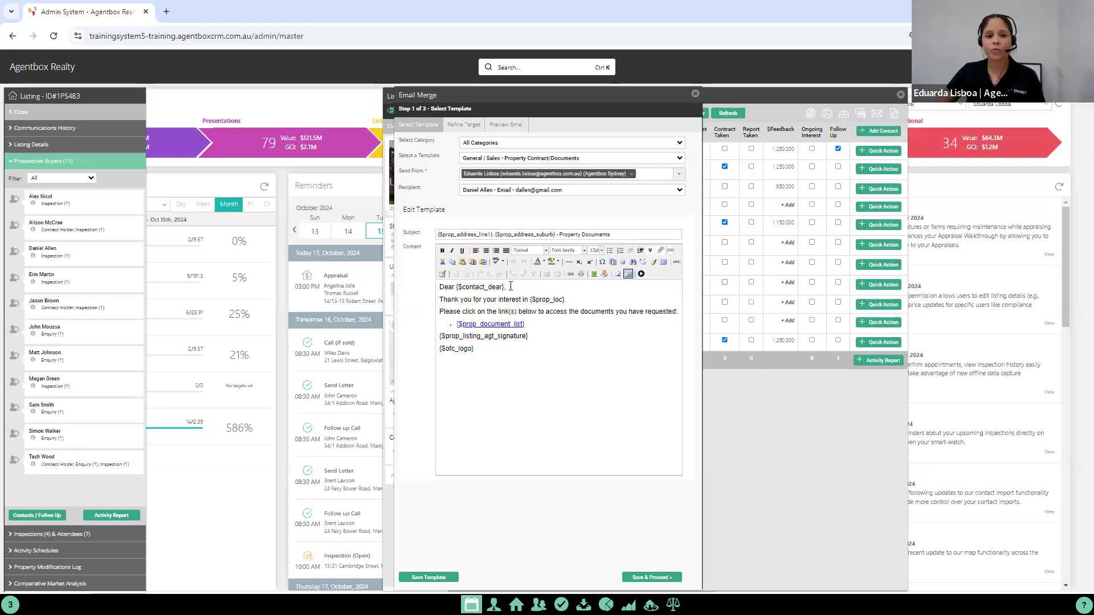
pyautogui.press('BackSpace')
pyautogui.moveTo(504, 287); pyautogui.dragTo(456, 287)
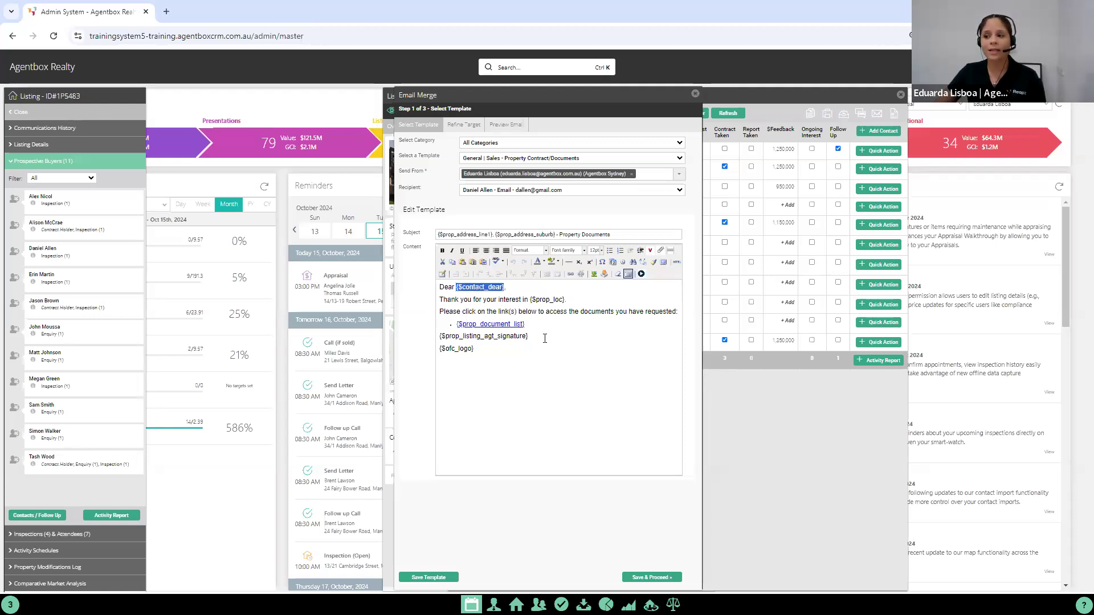
pyautogui.moveTo(564, 299); pyautogui.dragTo(530, 299)
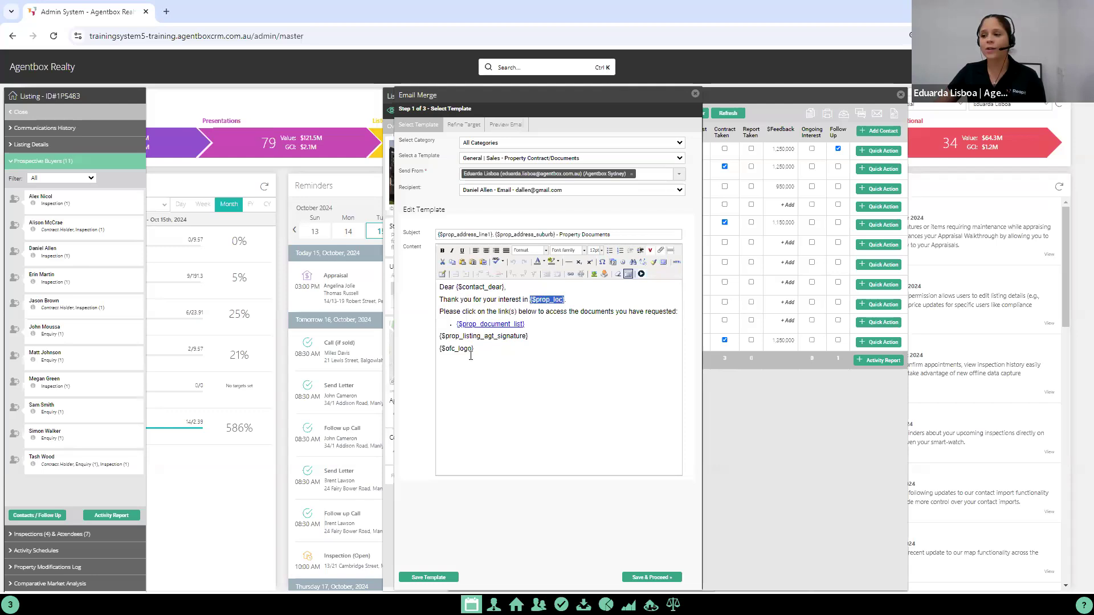
pyautogui.click(440, 334)
pyautogui.moveTo(474, 350); pyautogui.dragTo(439, 337)
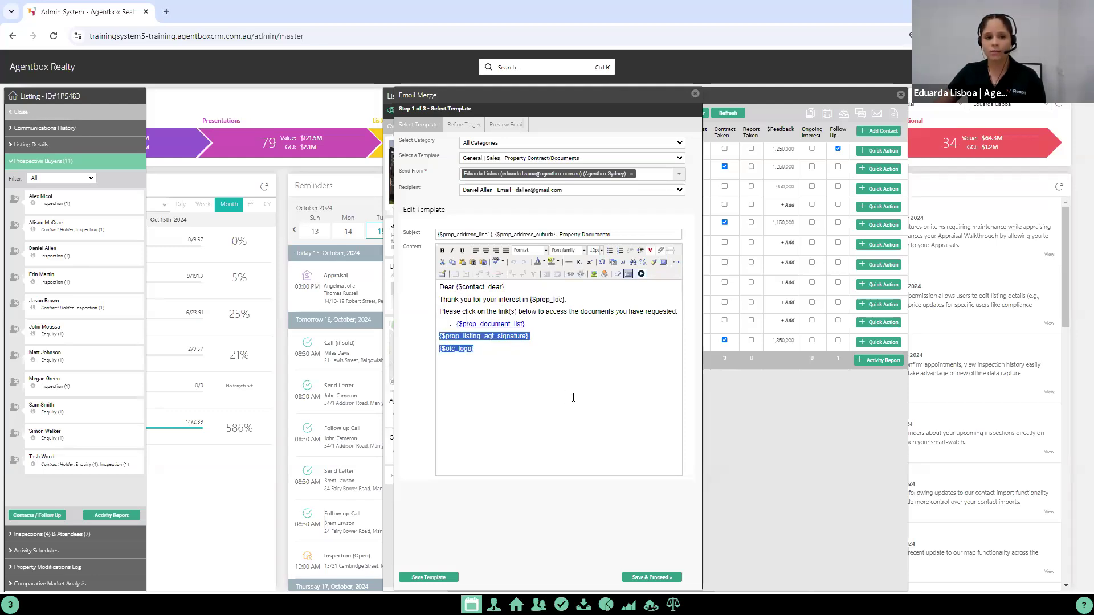
# Step: Preview the merged property documents email and try to send it to the third prospective buyer
pyautogui.click(648, 577)
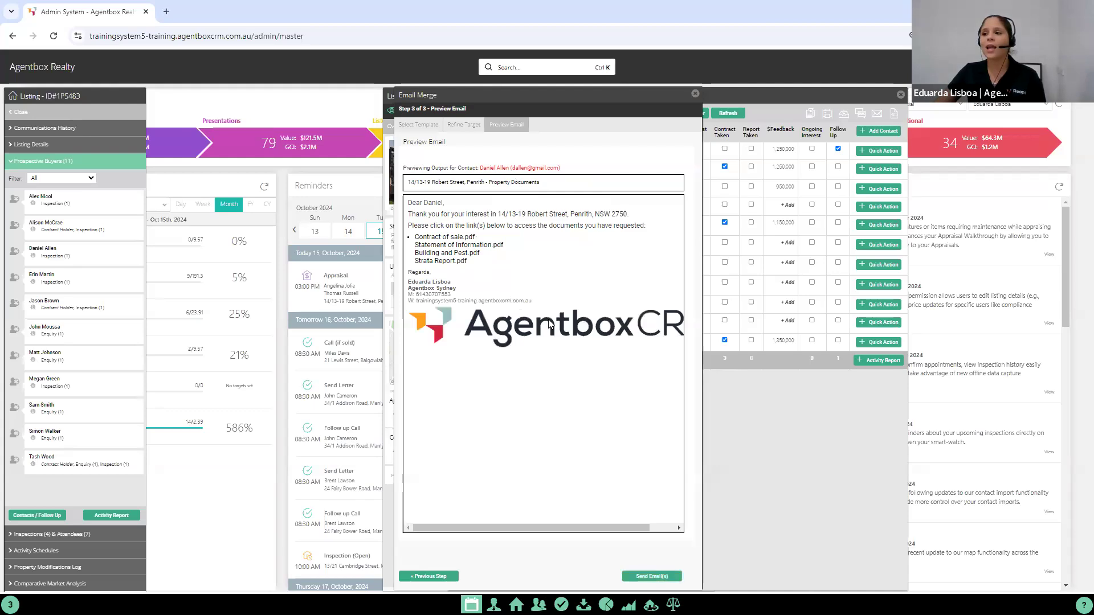
pyautogui.click(653, 577)
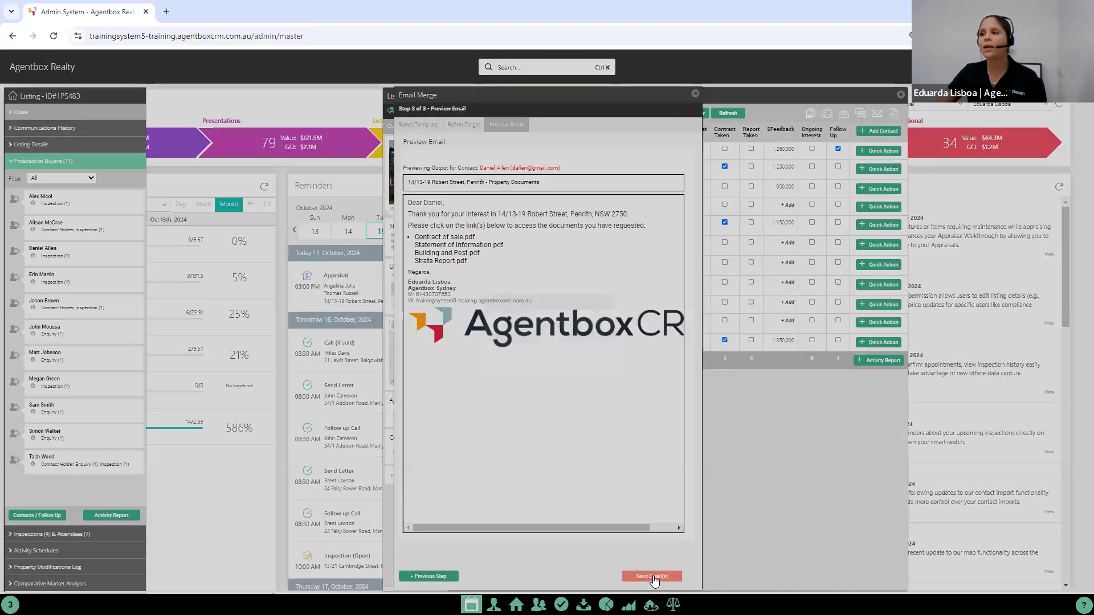
pyautogui.click(585, 337)
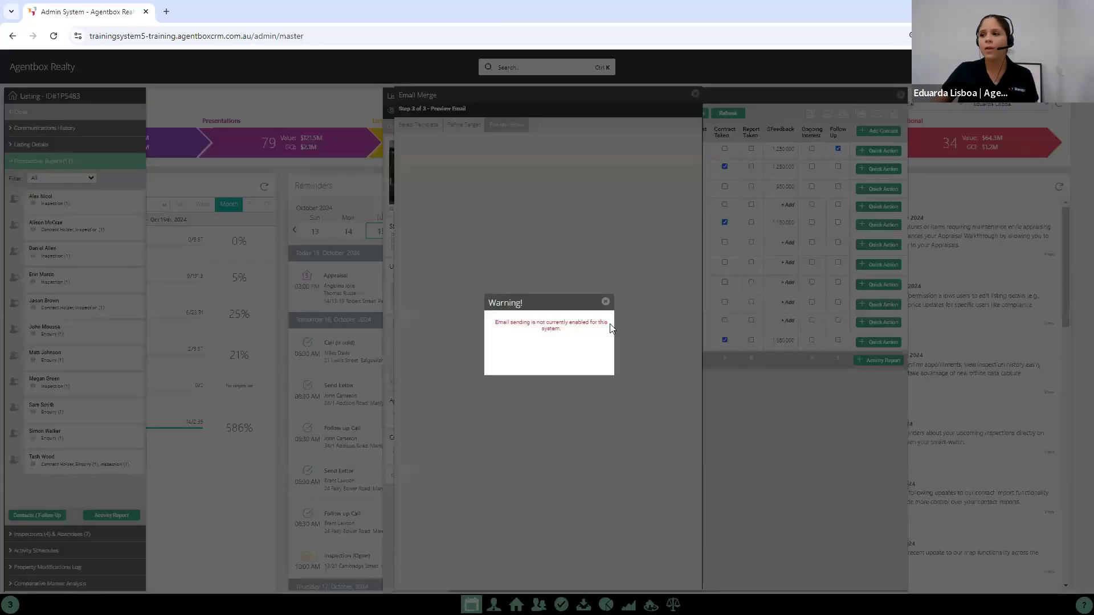
pyautogui.click(605, 302)
pyautogui.click(695, 93)
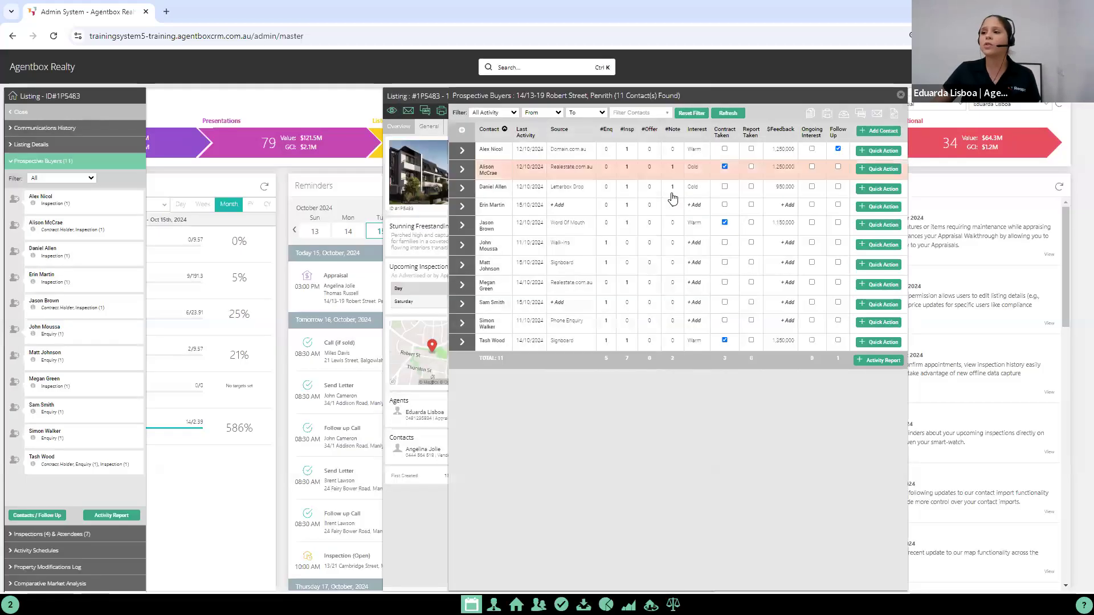
# Step: Log a new inspection appointment for the third prospective buyer on 16/10/2024 from 04:00 PM for 15 minutes, keeping the attendee details
pyautogui.click(874, 191)
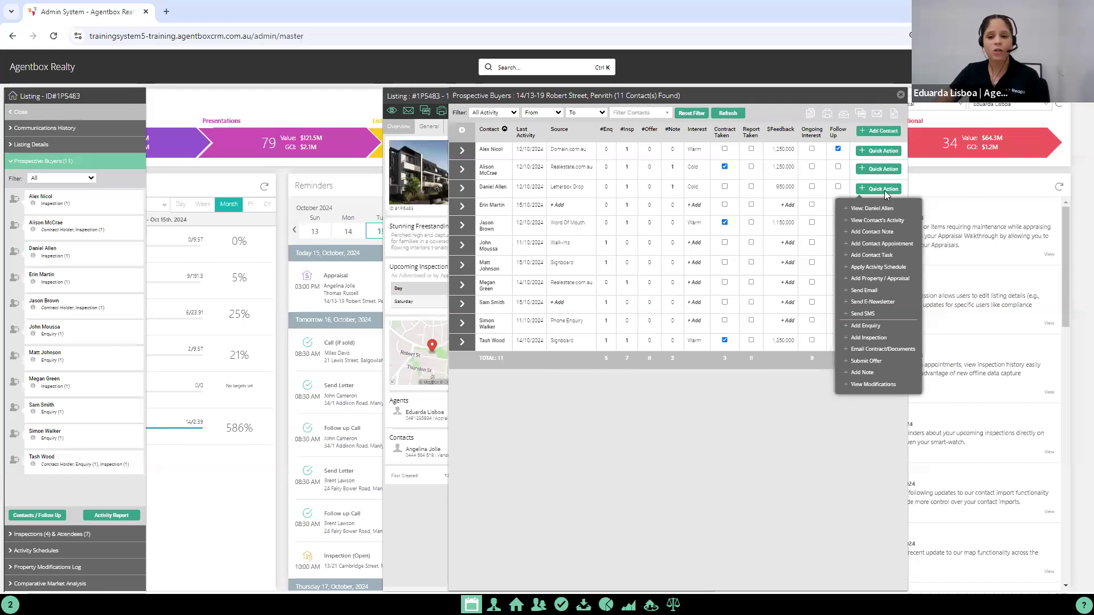
pyautogui.click(873, 339)
pyautogui.doubleClick(539, 291)
pyautogui.write('16')
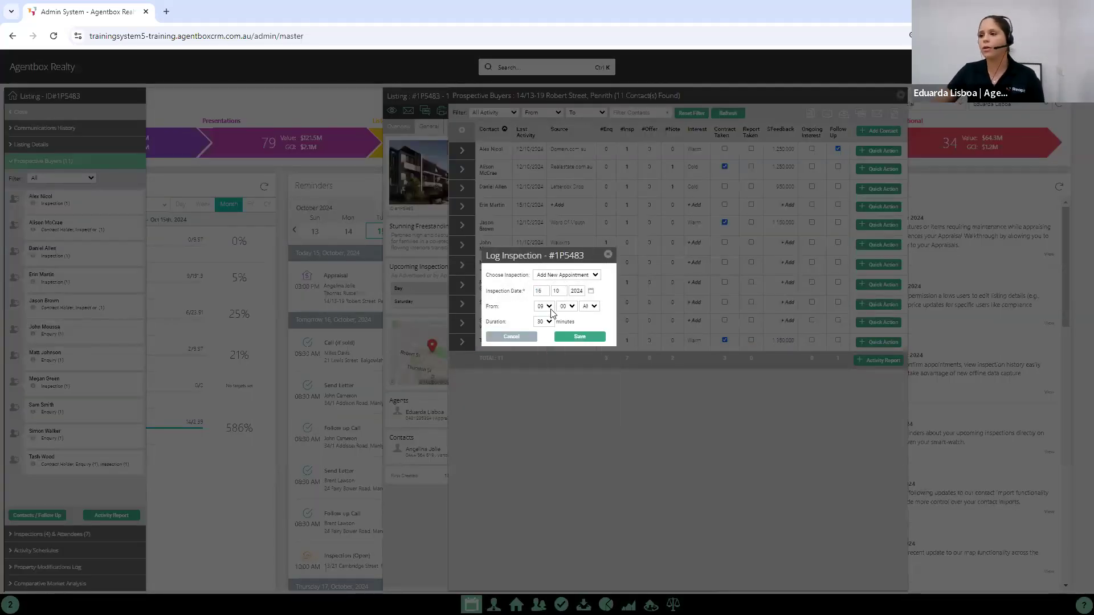
pyautogui.click(544, 307)
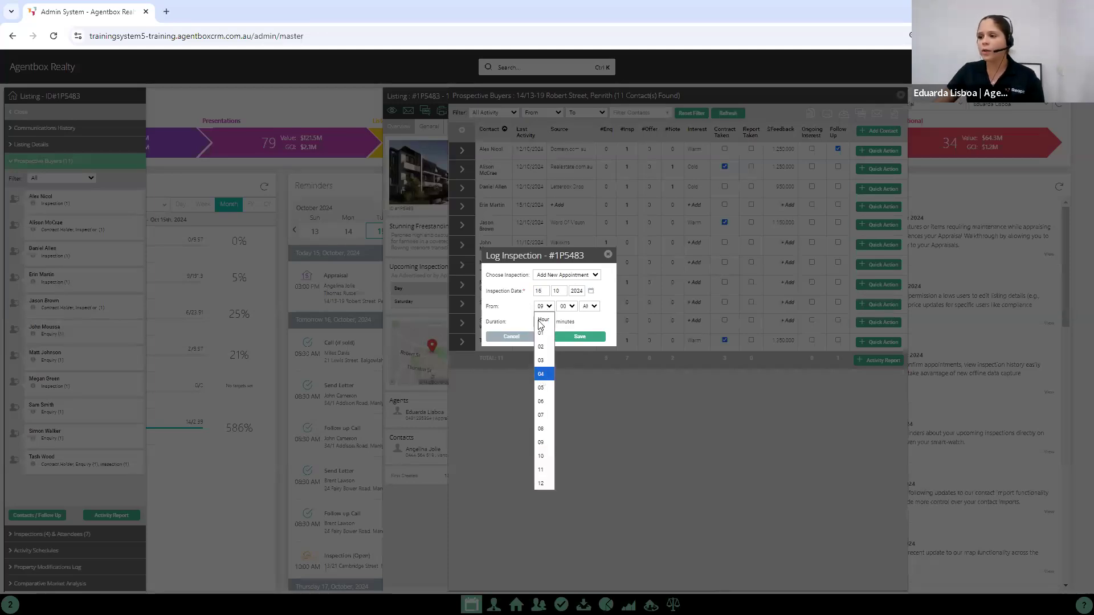
pyautogui.click(541, 374)
pyautogui.click(588, 307)
pyautogui.click(588, 333)
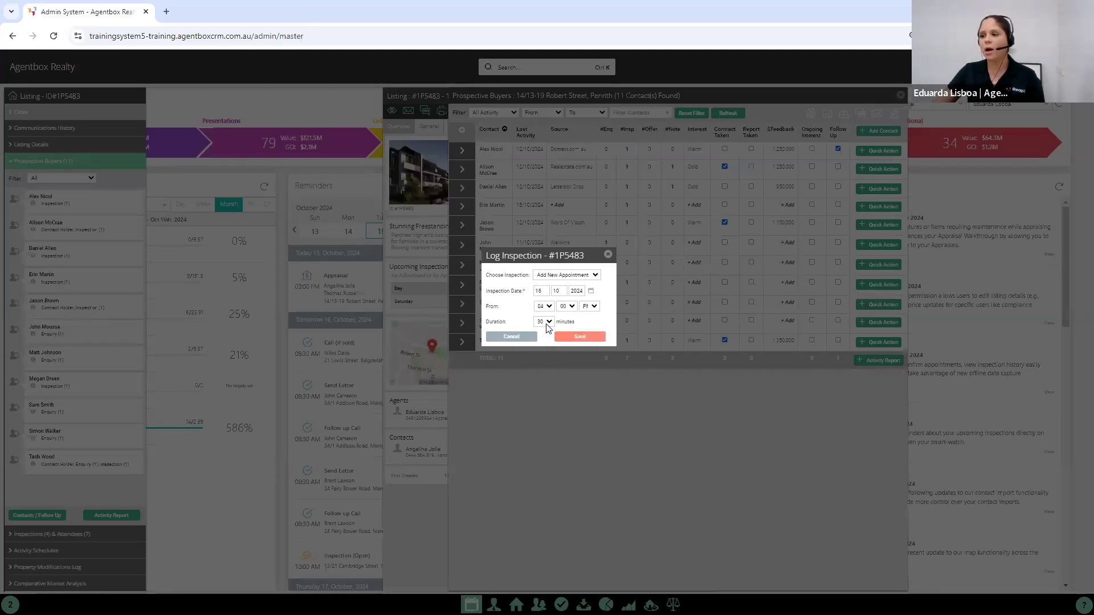
pyautogui.click(545, 322)
pyautogui.click(544, 360)
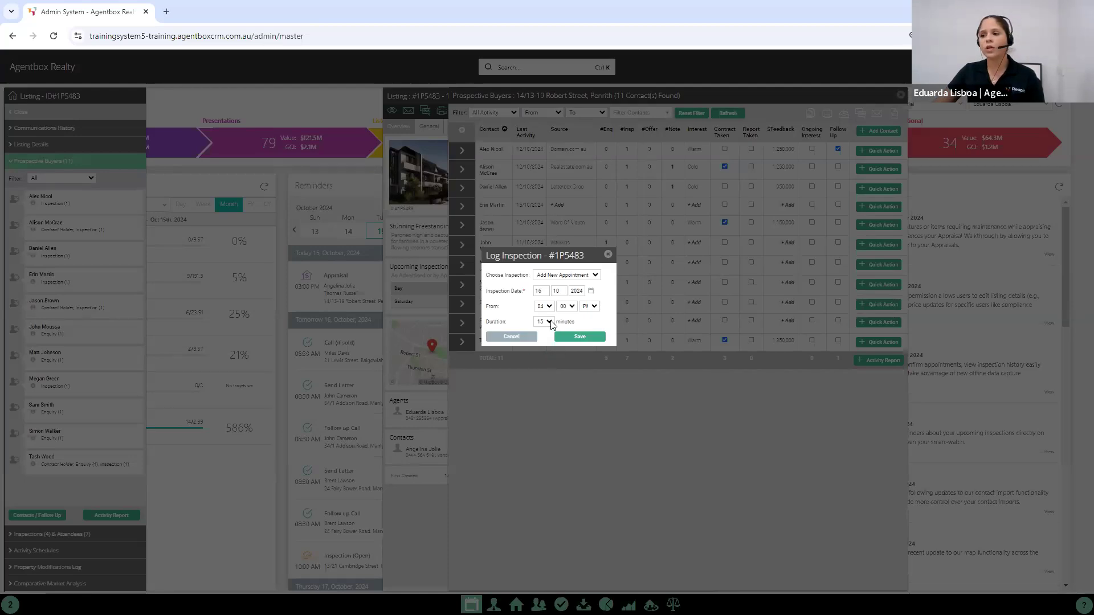
pyautogui.click(580, 337)
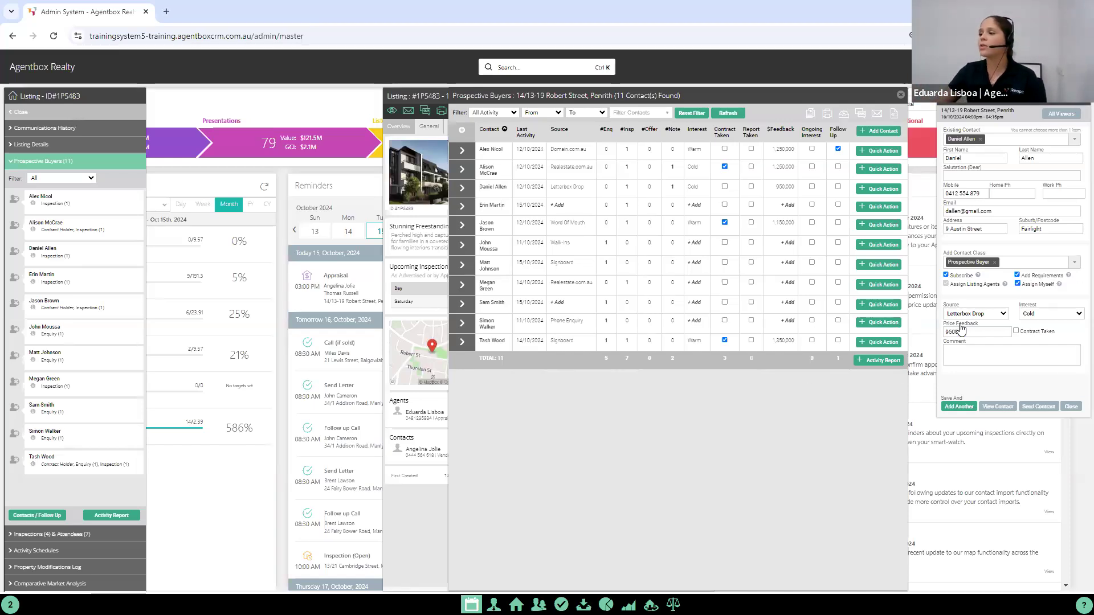
pyautogui.click(1068, 407)
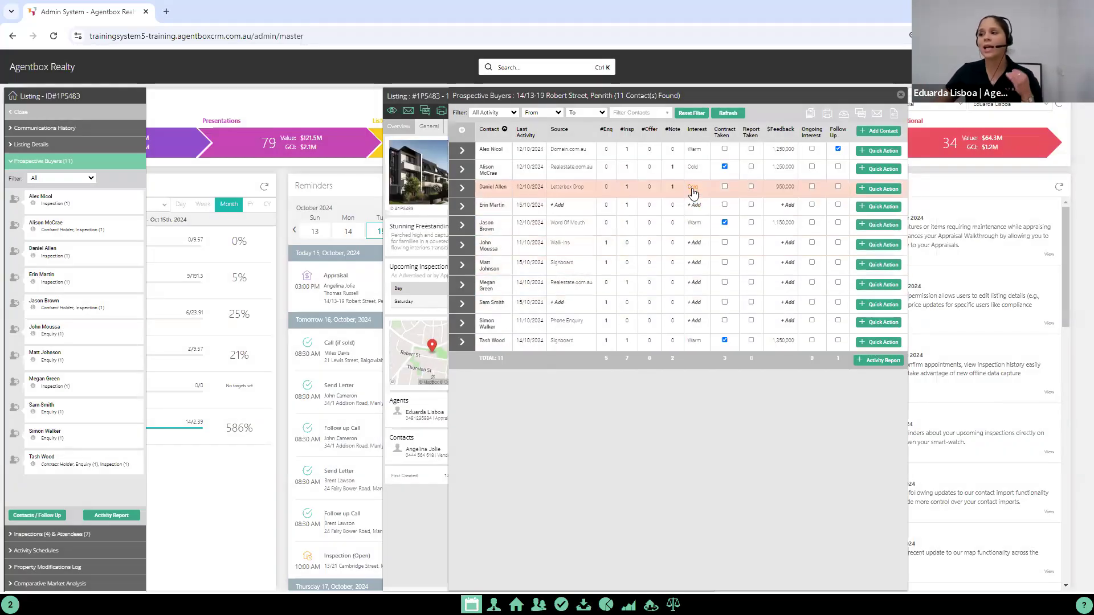
# Step: Set the third prospective buyer's interest to Warm and mark both Contract Taken and Report Taken
pyautogui.click(691, 188)
pyautogui.click(688, 239)
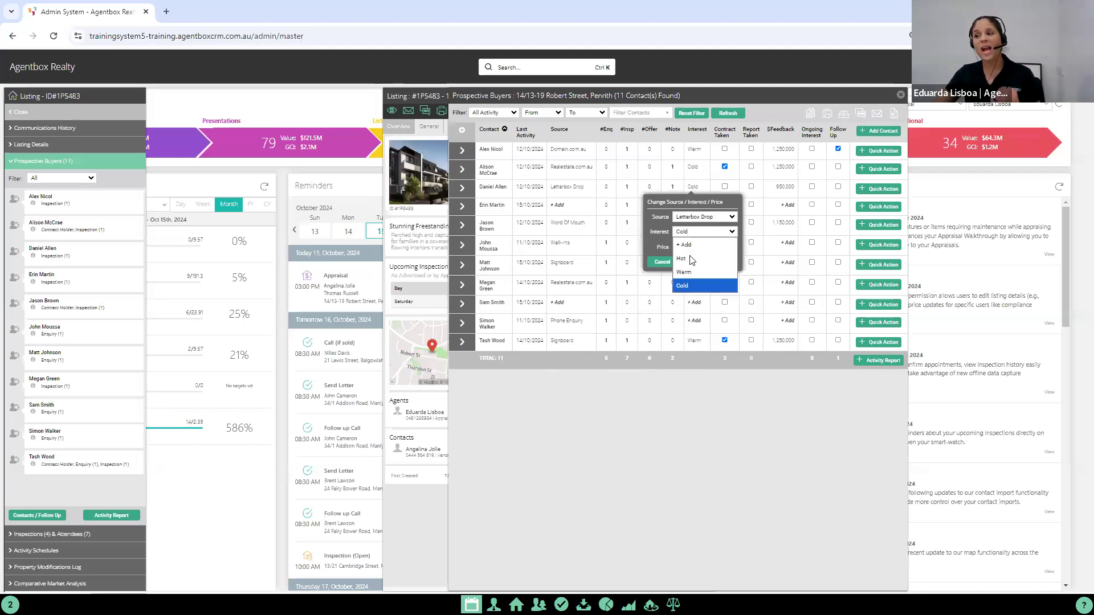
pyautogui.click(689, 269)
pyautogui.click(693, 262)
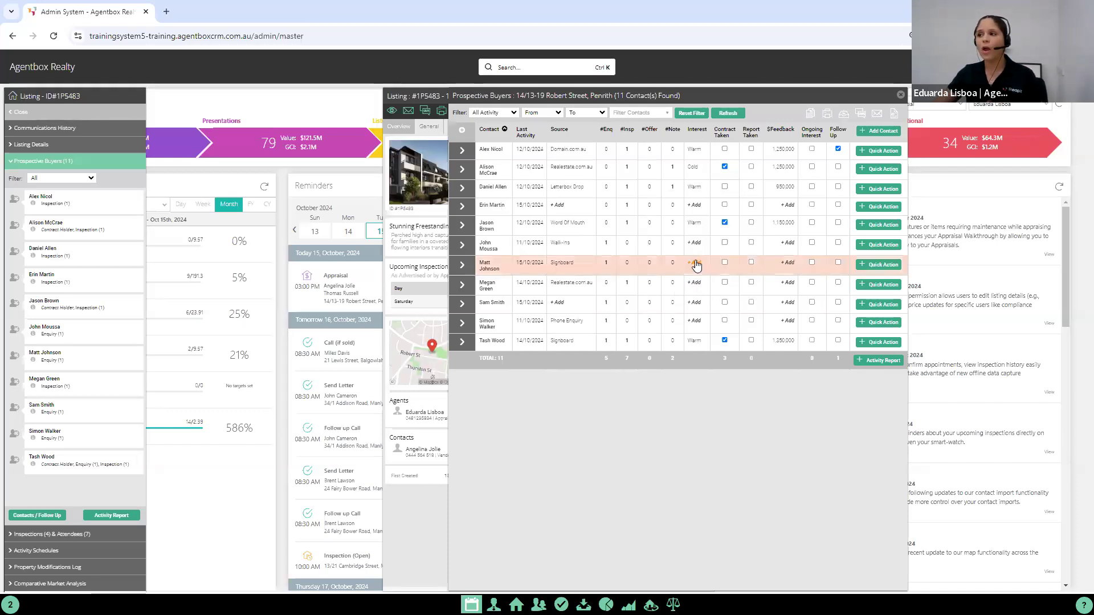
pyautogui.click(725, 187)
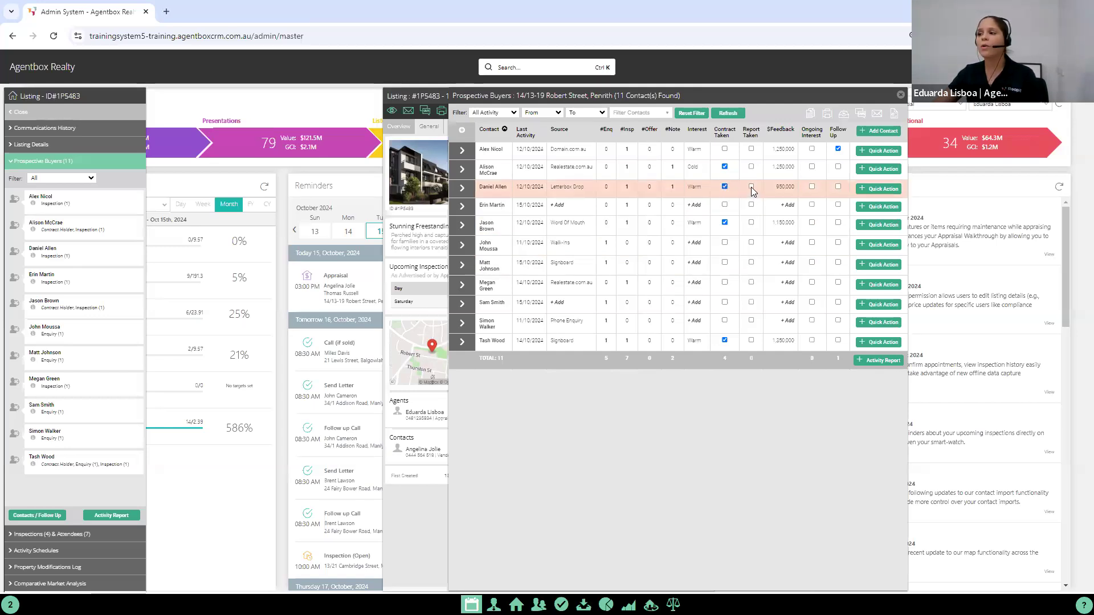
pyautogui.click(751, 186)
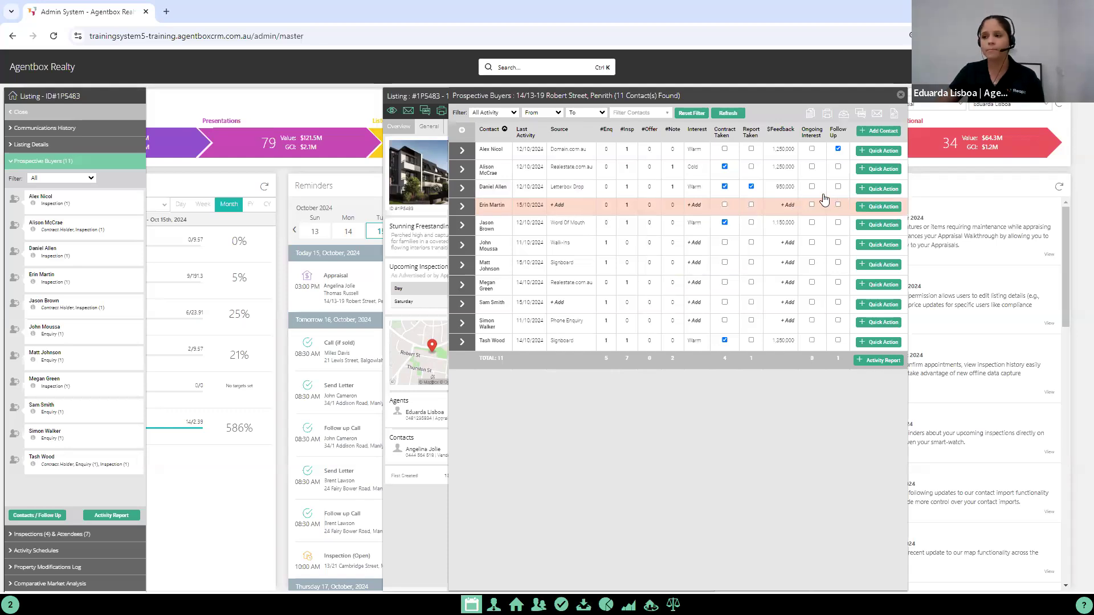
# Step: Expand the fourth prospective buyer's activity details on the listing
pyautogui.click(462, 206)
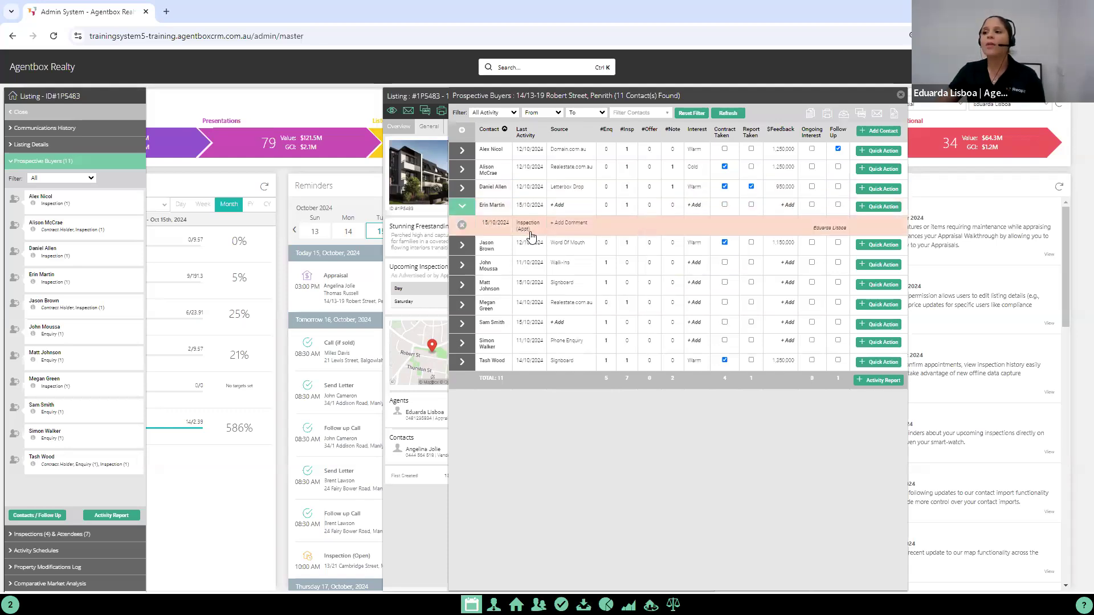
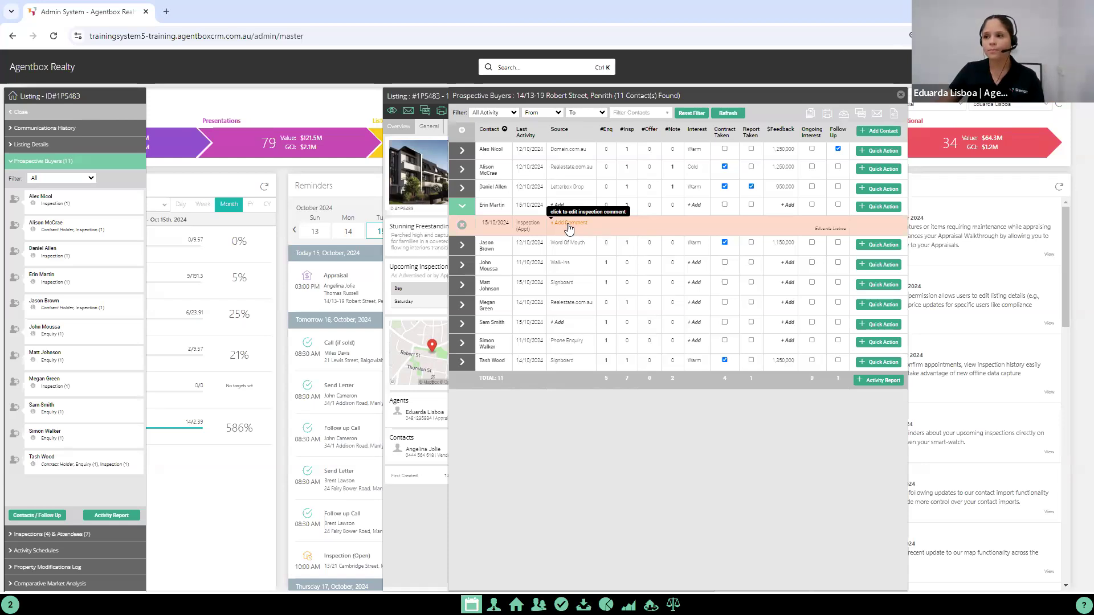
# Step: Submit a $1,250,000 offer for the fourth prospective buyer with the comment "No cooling off period", and close the prospective buyers list
pyautogui.click(462, 205)
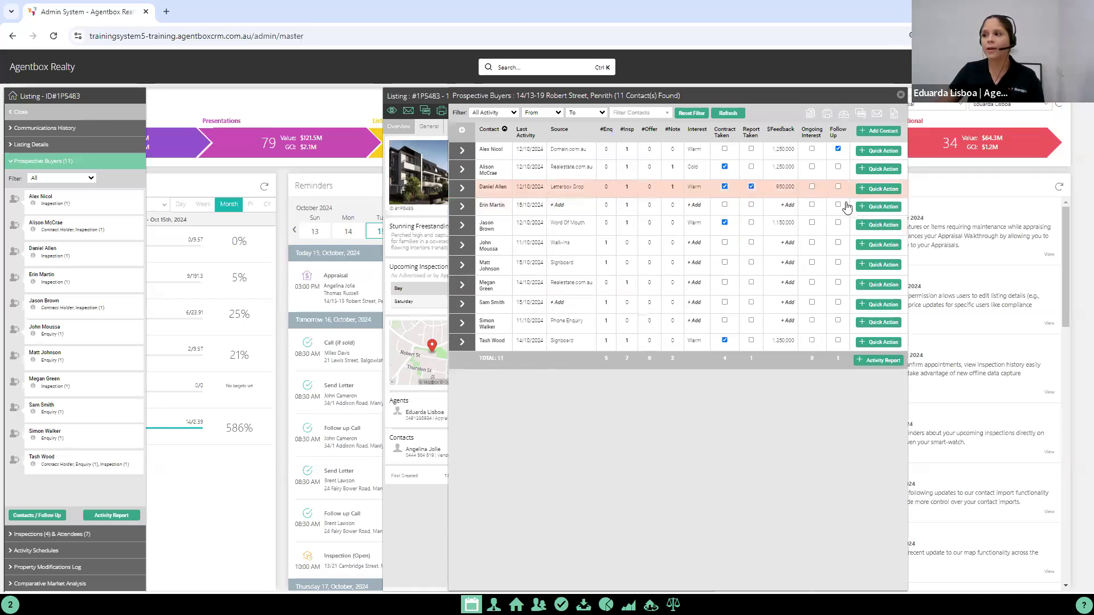
pyautogui.click(878, 212)
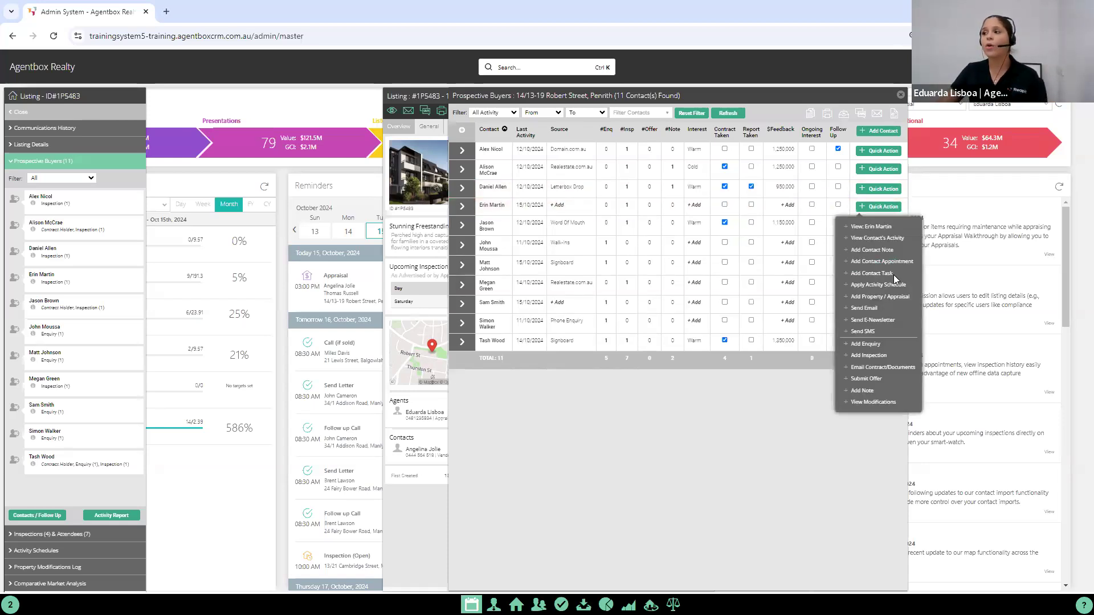
pyautogui.click(868, 380)
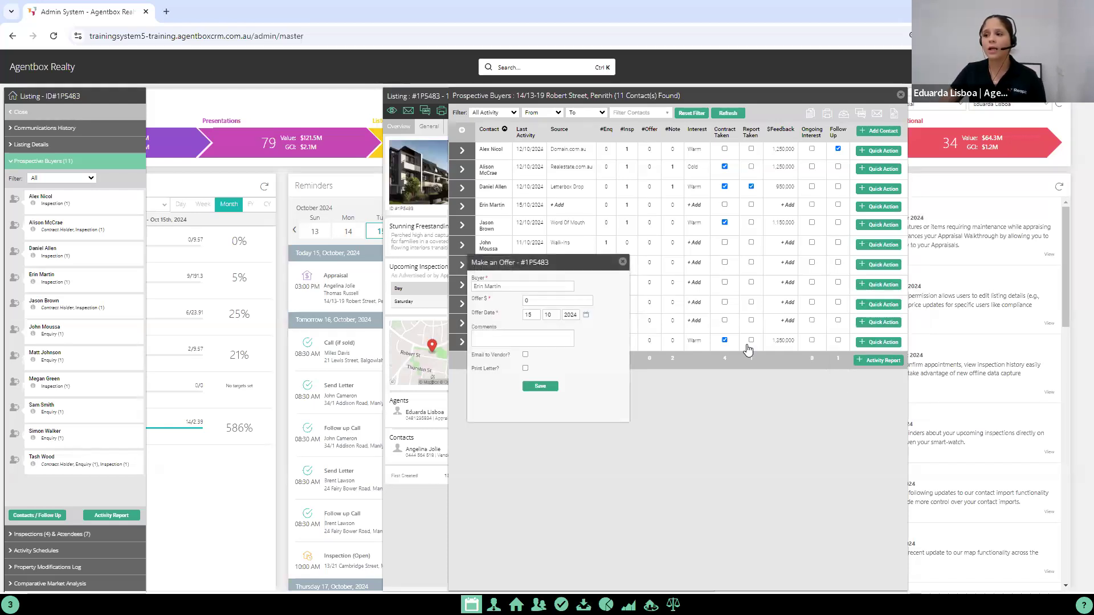
pyautogui.press('Tab')
pyautogui.write('1250000')
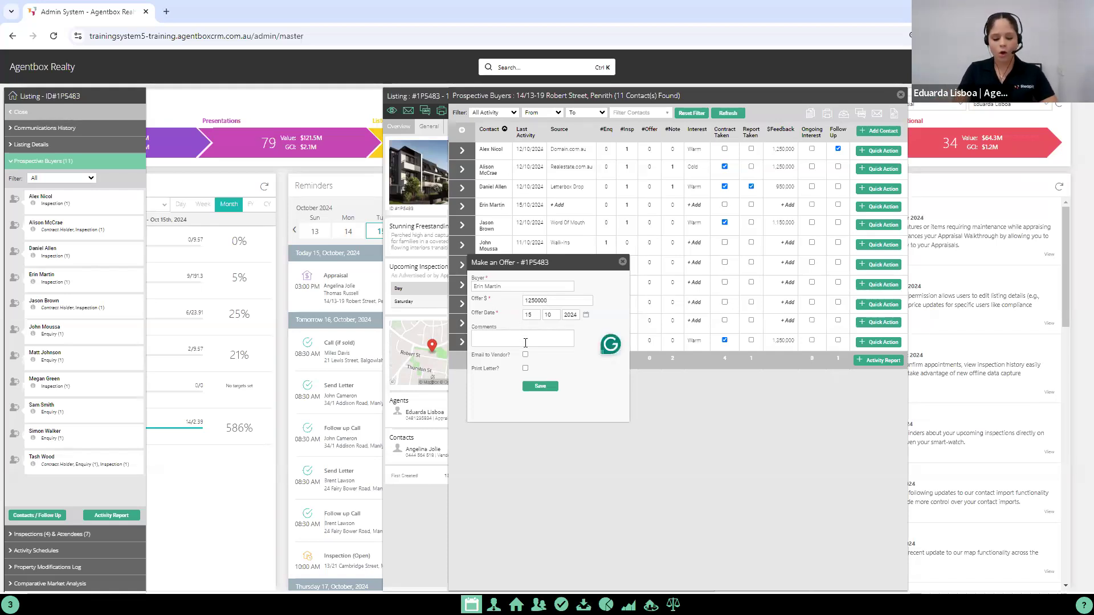
pyautogui.write('No cooling off period')
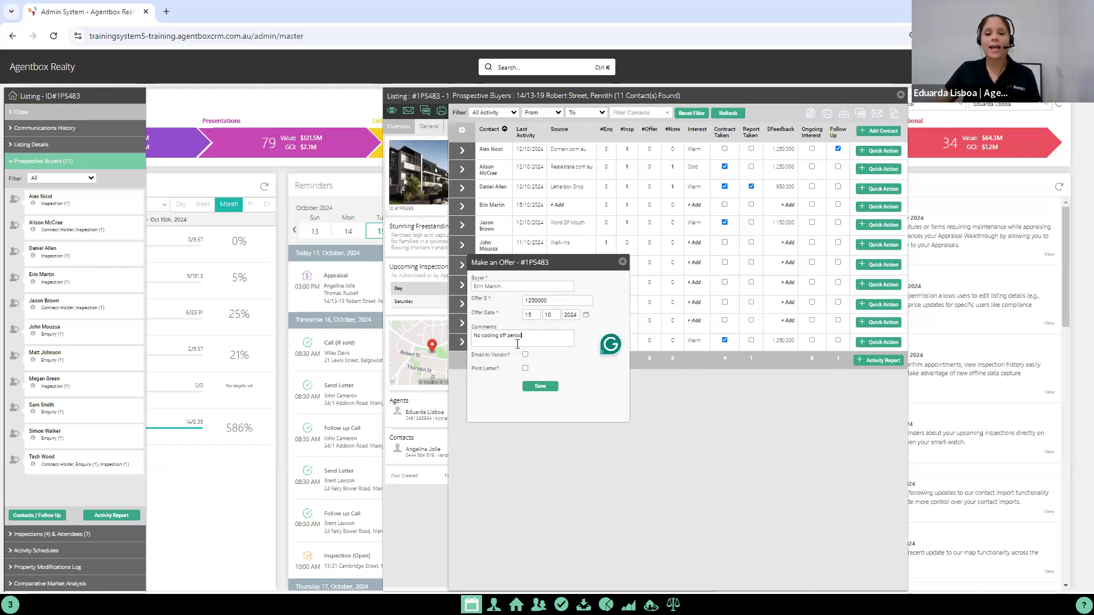
pyautogui.moveTo(472, 356); pyautogui.dragTo(517, 361)
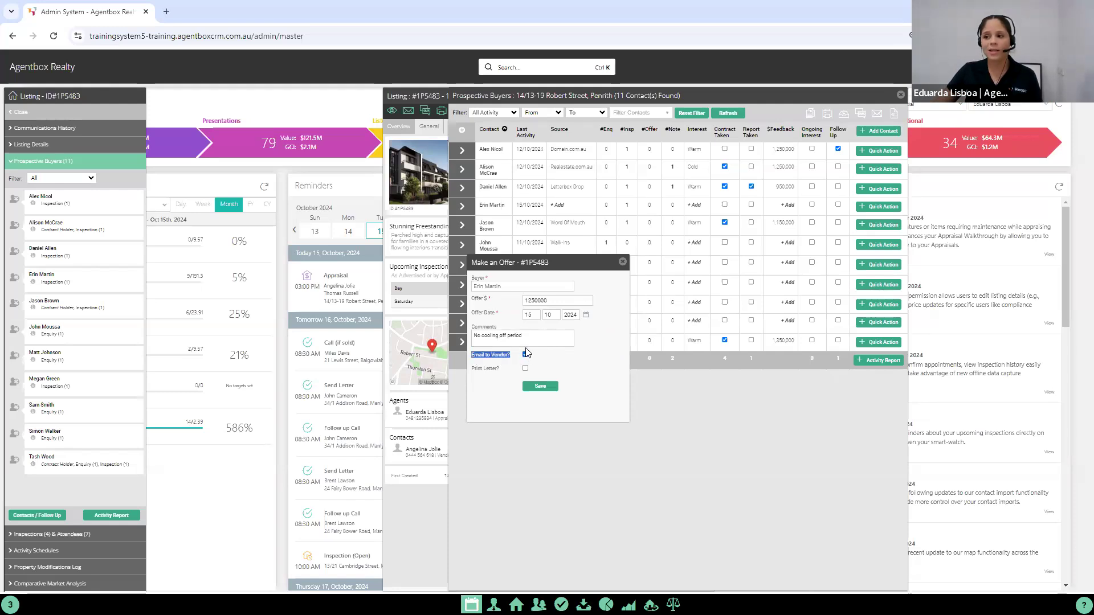
pyautogui.click(539, 388)
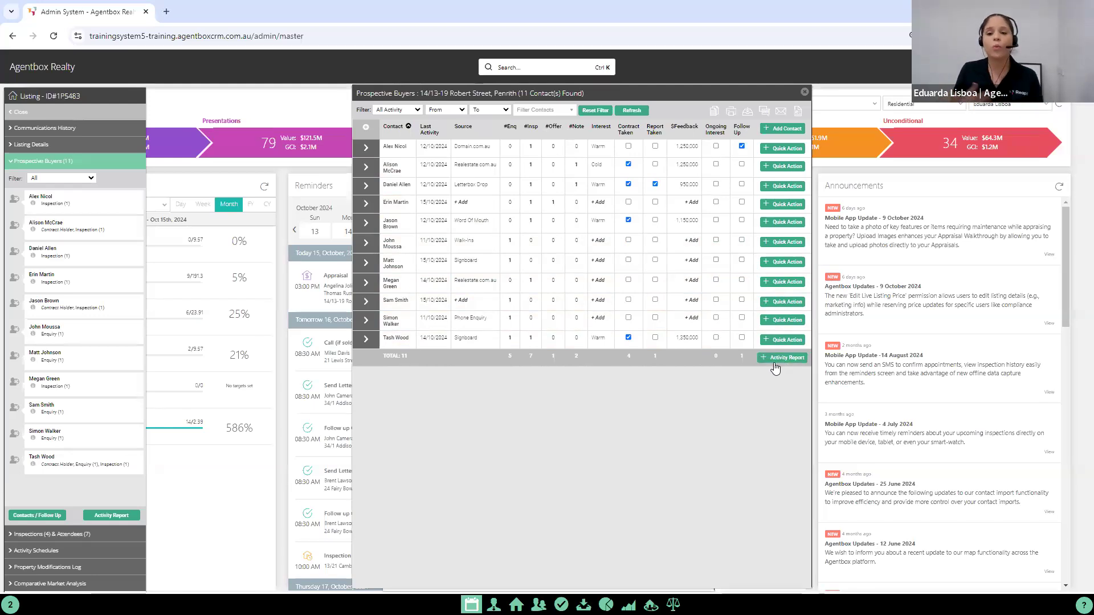
pyautogui.click(804, 92)
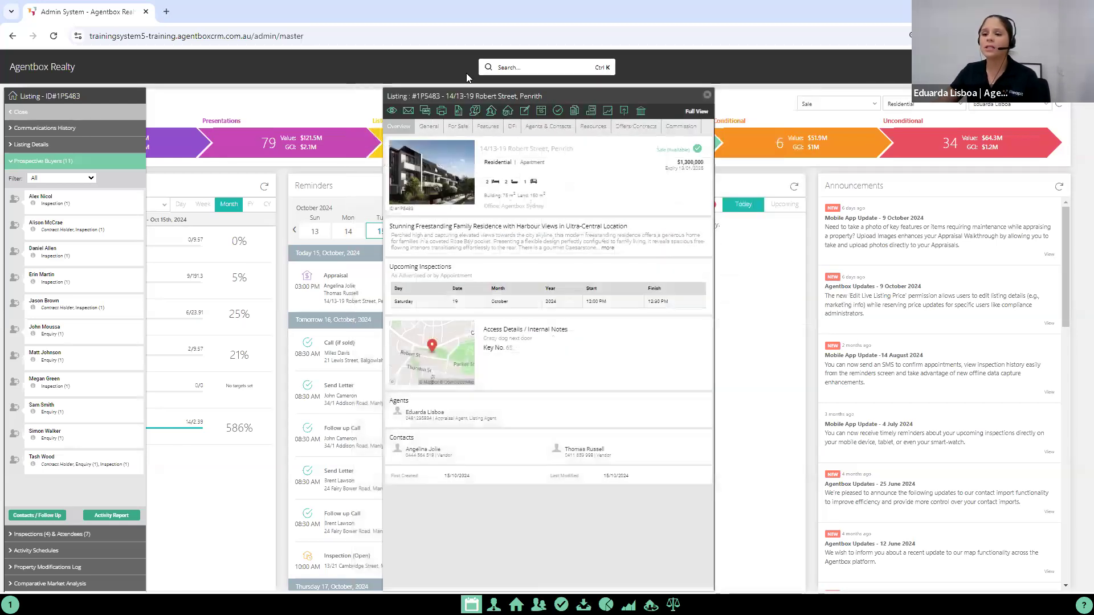
pyautogui.rightClick(116, 517)
pyautogui.click(99, 512)
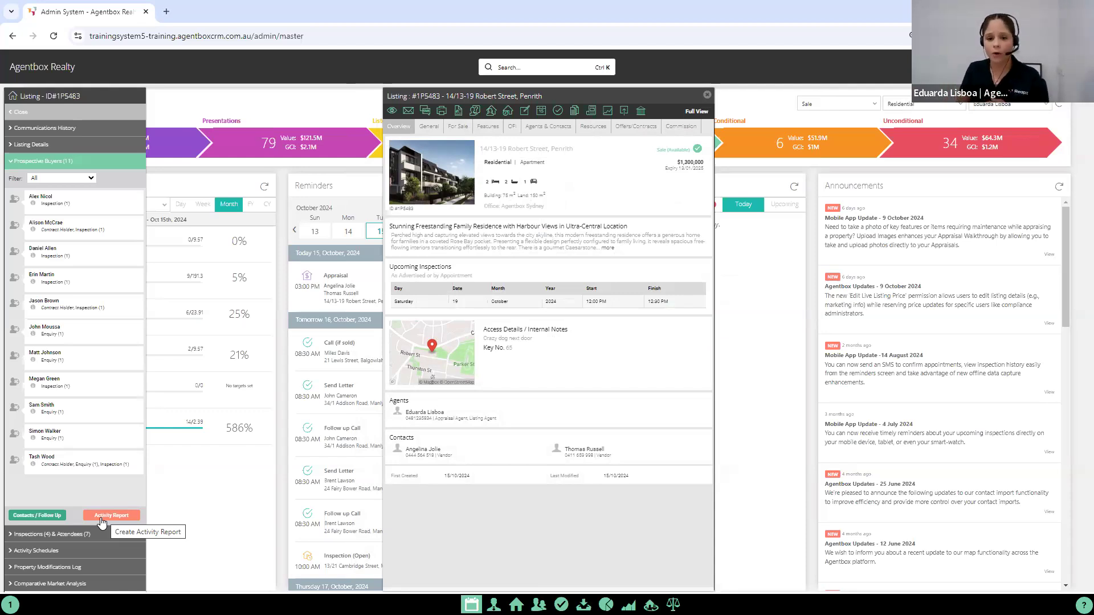
pyautogui.click(101, 517)
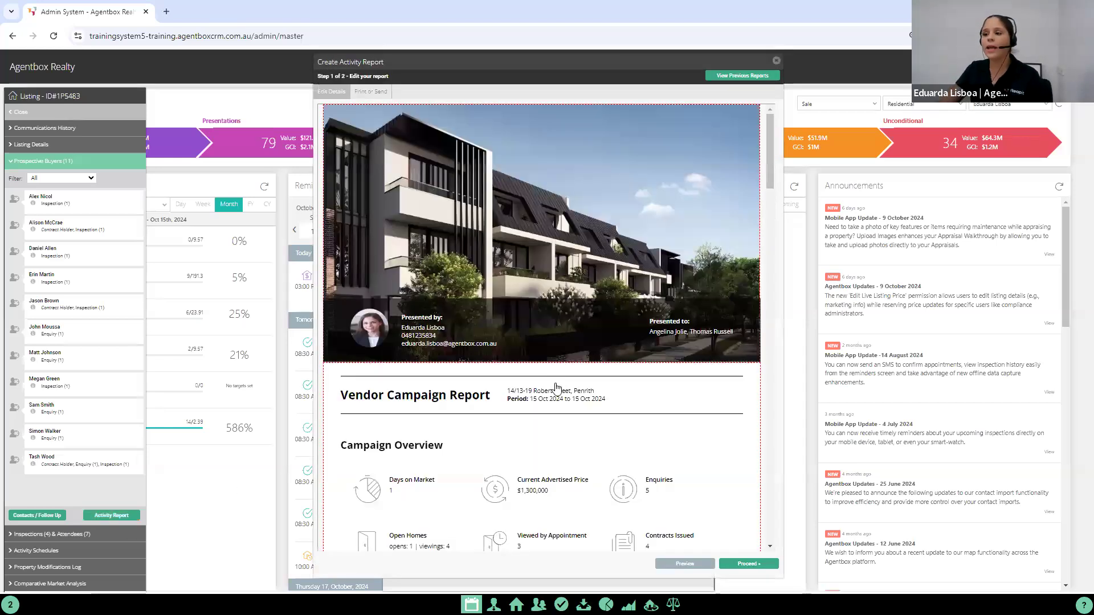
# Step: Examine the vendor report's campaign overview, charts, enquiries, inspection feedback, offers, activity timeline and completed tasks
pyautogui.scroll(-2, 613, 394)
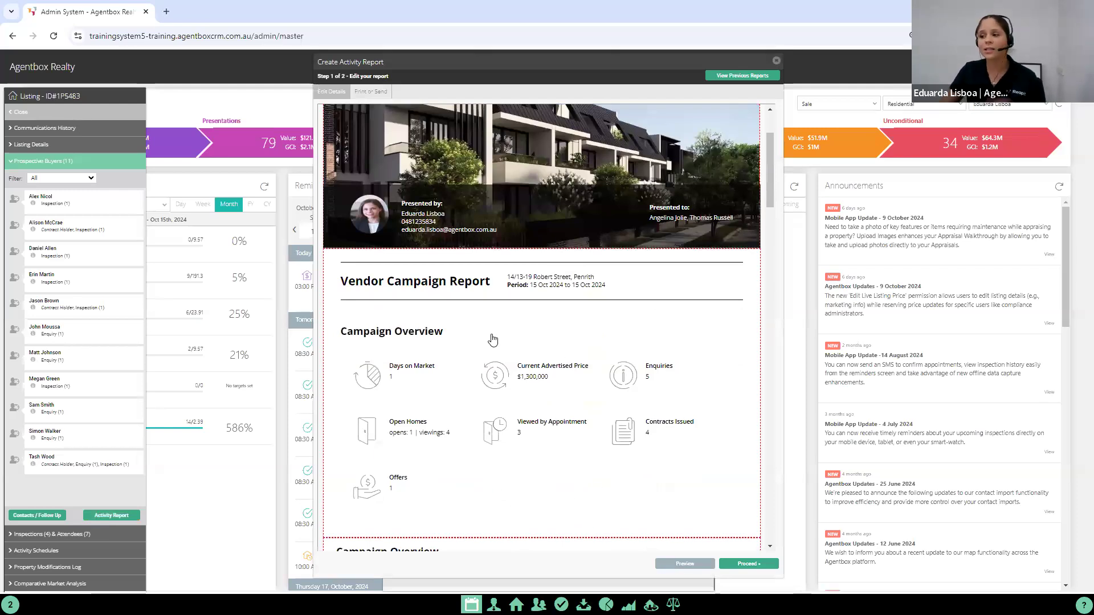
pyautogui.scroll(-1, 549, 389)
pyautogui.scroll(-1, 550, 390)
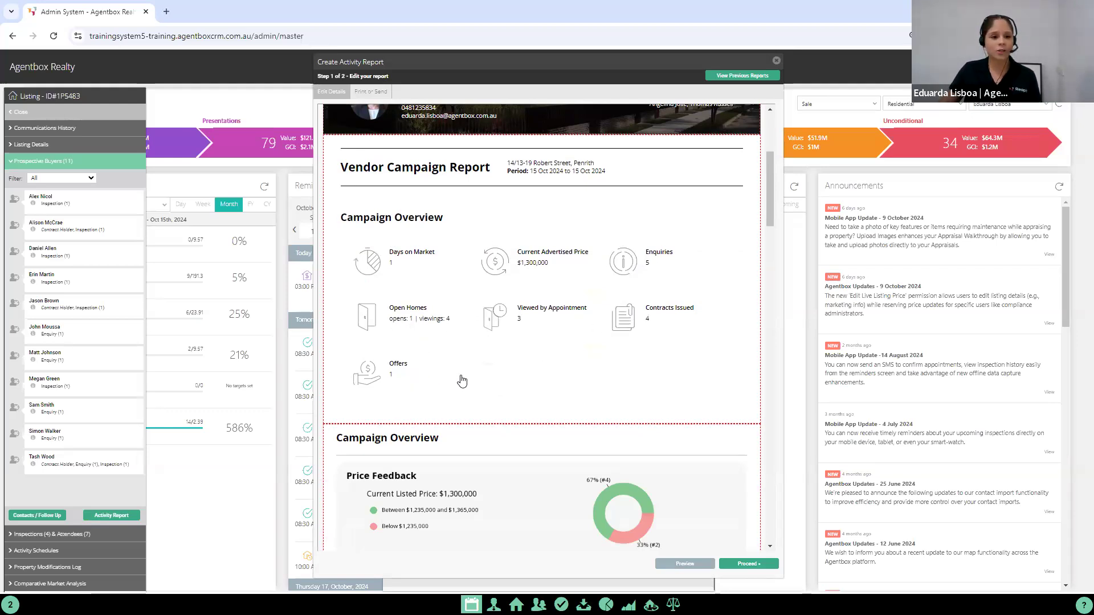
pyautogui.moveTo(767, 198); pyautogui.dragTo(771, 245)
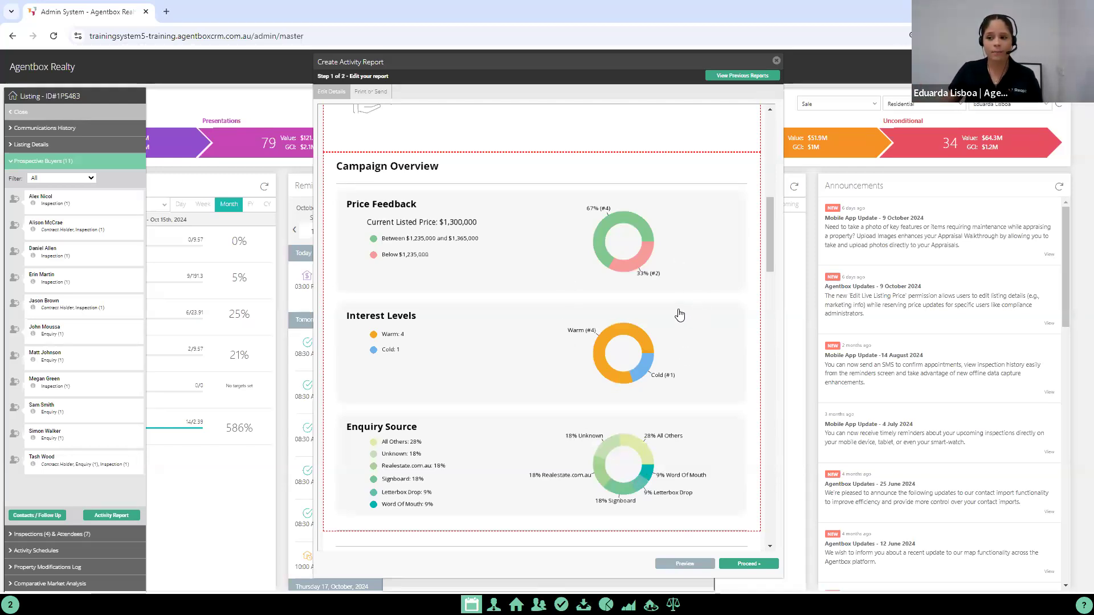
pyautogui.scroll(-3, 677, 313)
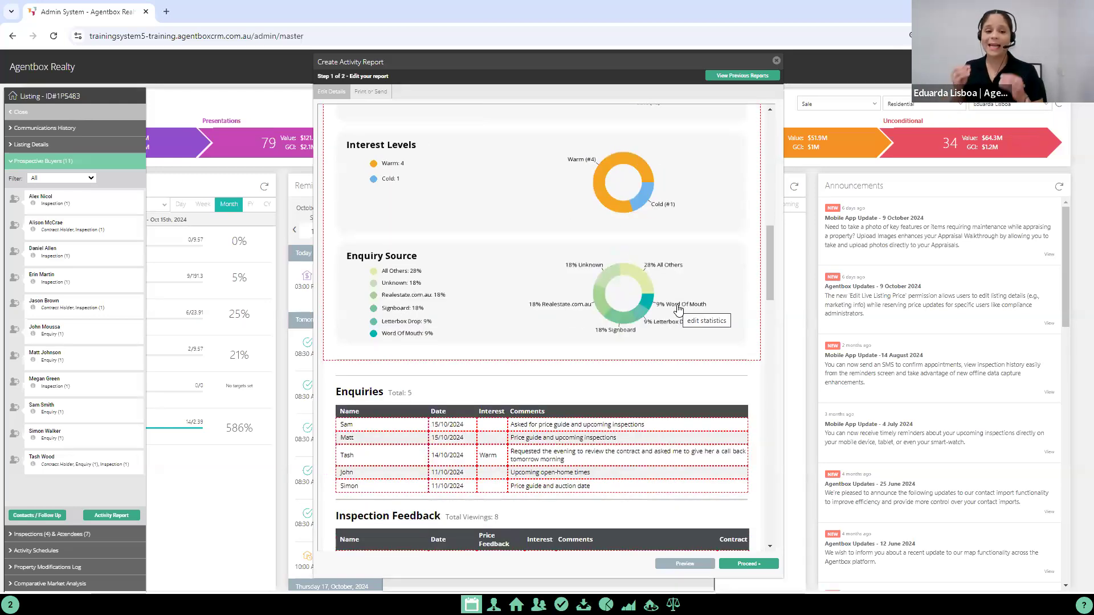
pyautogui.scroll(-2, 670, 301)
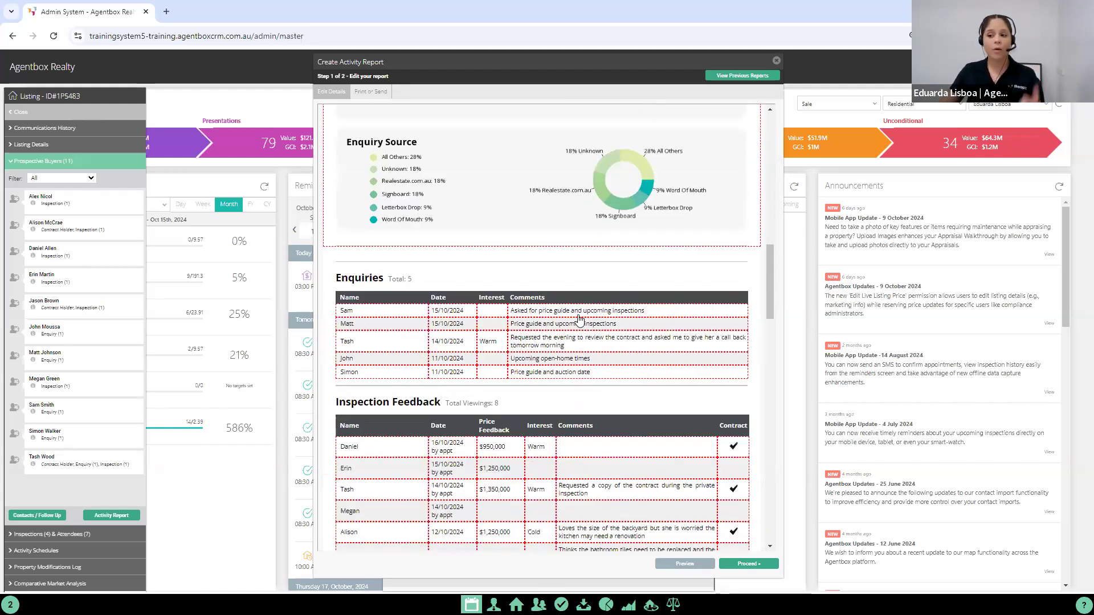
pyautogui.scroll(-1, 576, 322)
pyautogui.scroll(-1, 469, 286)
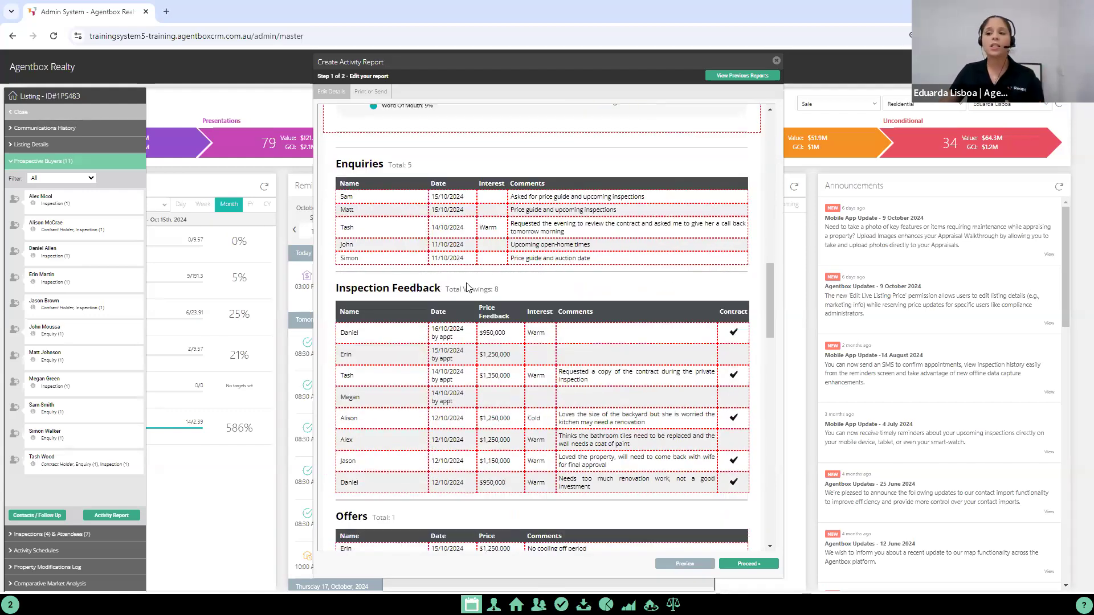
pyautogui.scroll(-2, 467, 286)
pyautogui.scroll(-1, 469, 290)
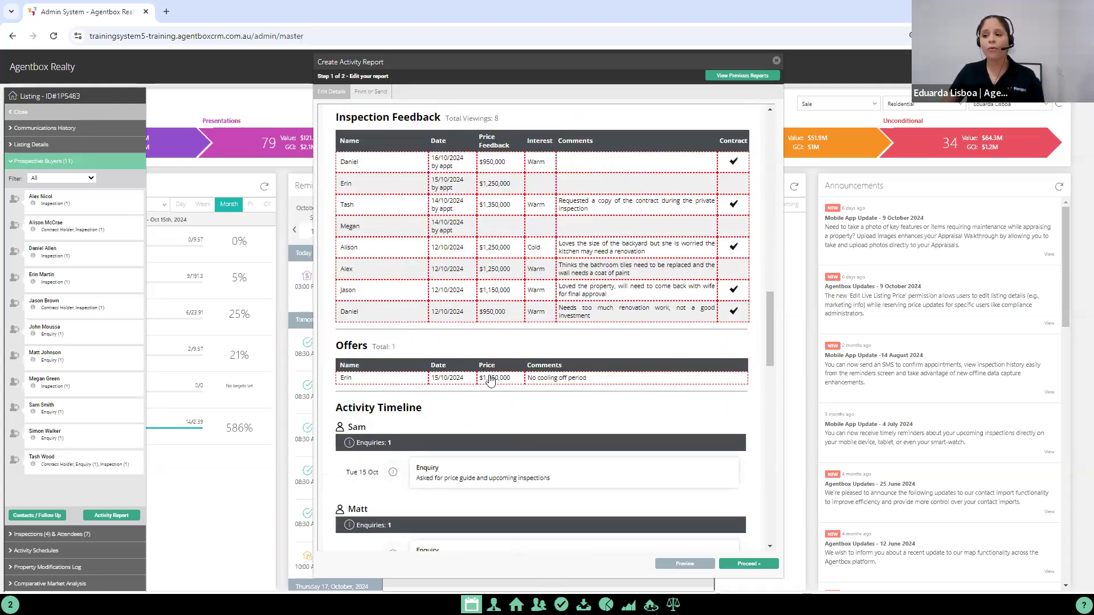
pyautogui.moveTo(770, 319); pyautogui.dragTo(712, 502)
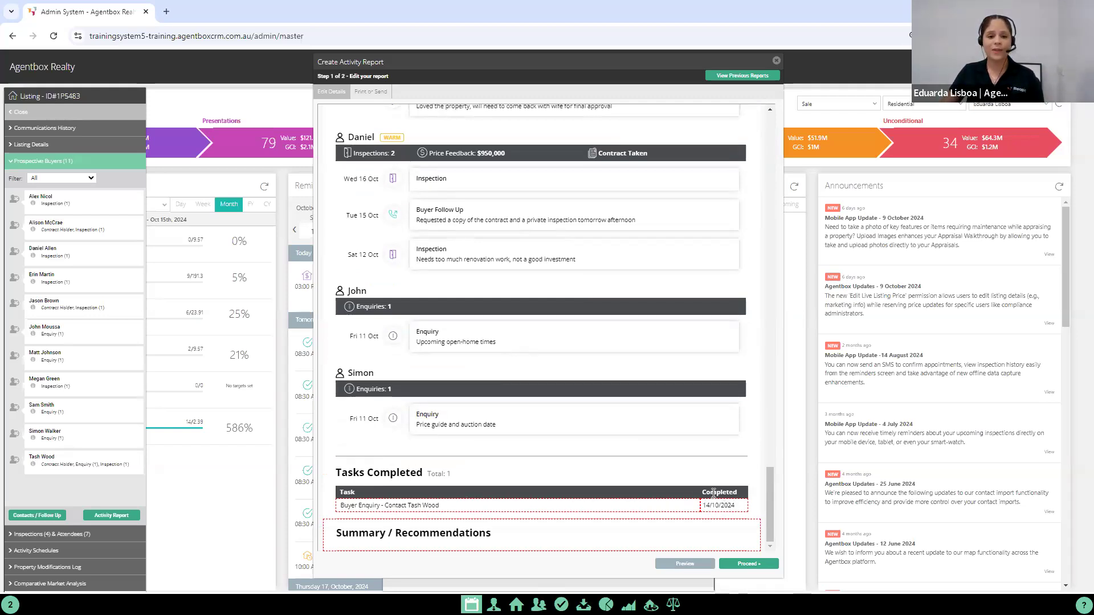
pyautogui.moveTo(767, 487); pyautogui.dragTo(781, 118)
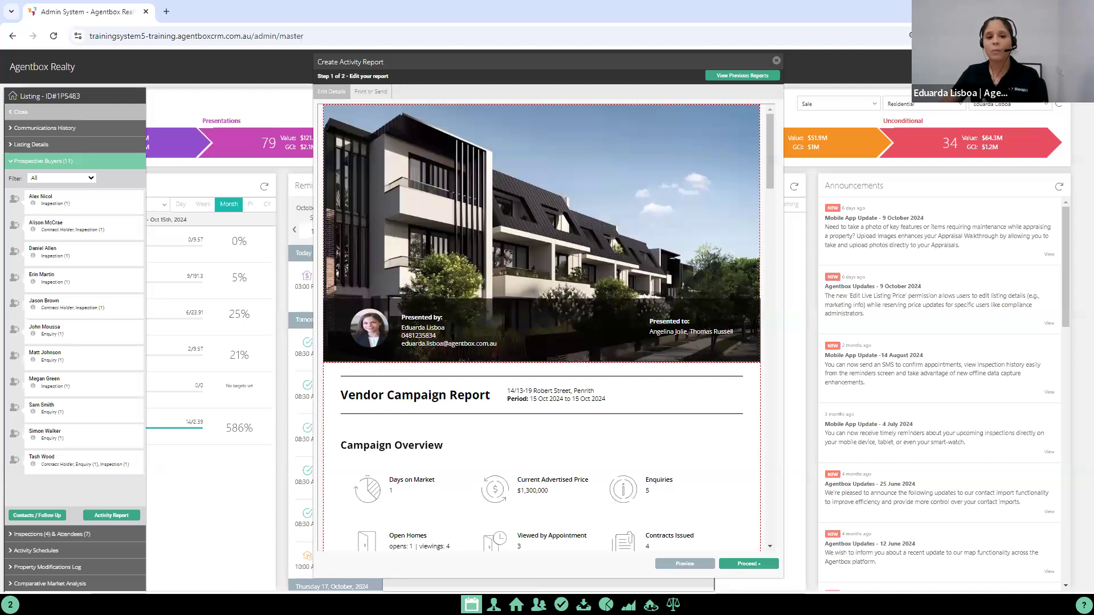
# Step: Open the report's overview section for editing, place it beside the report and check its content and display options
pyautogui.click(493, 436)
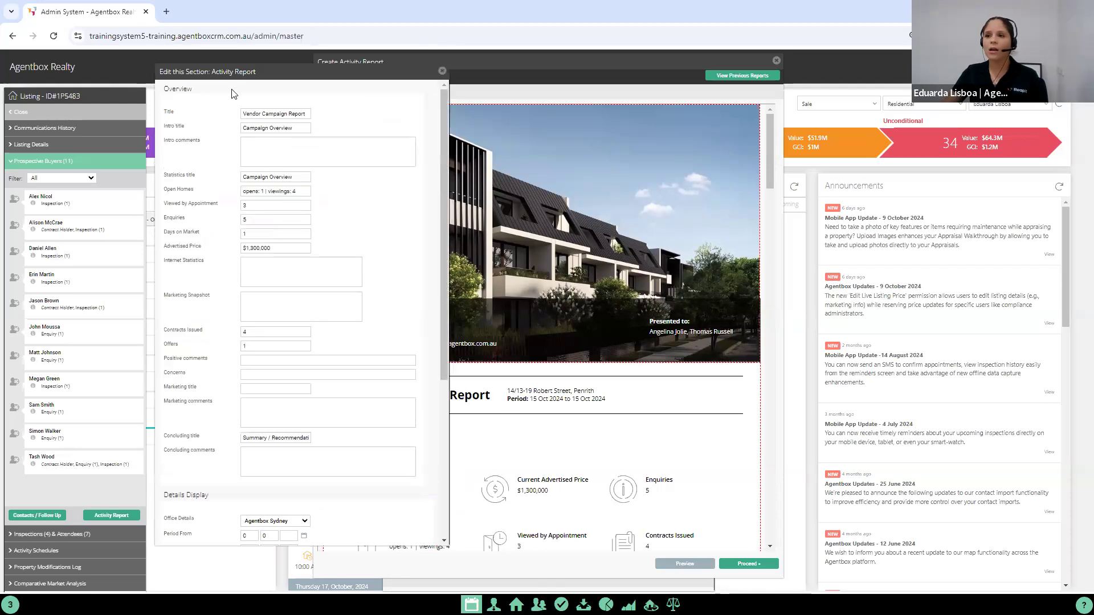
pyautogui.moveTo(234, 72); pyautogui.dragTo(802, 60)
pyautogui.moveTo(667, 66); pyautogui.dragTo(599, 65)
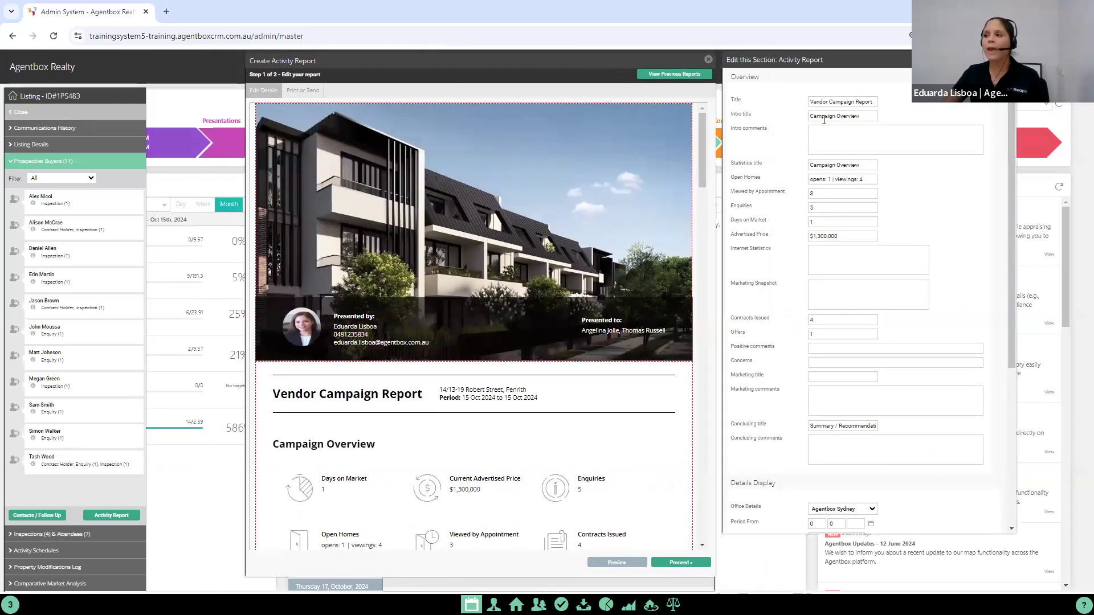
pyautogui.scroll(-5, 829, 402)
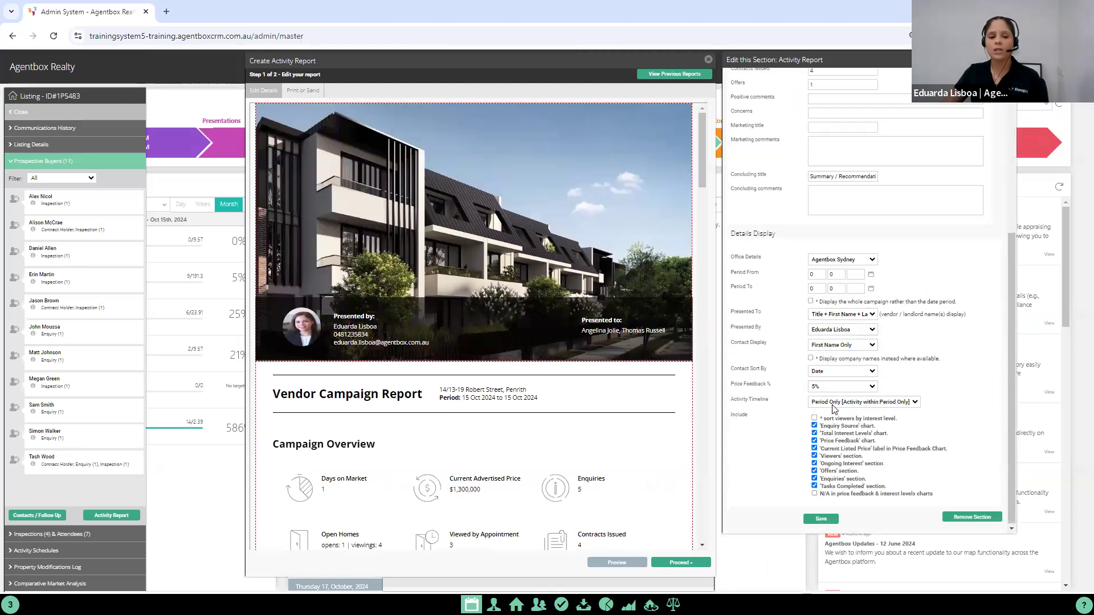
pyautogui.scroll(5, 842, 399)
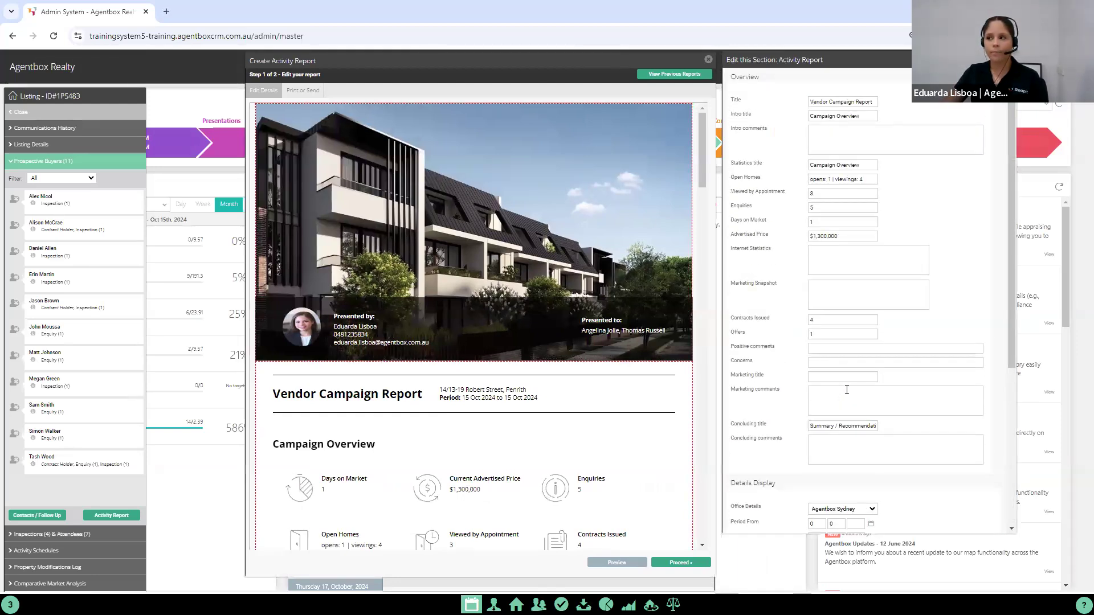
# Step: Set the report title to "Activity Report" and the intro title to "Weekly Overview"
pyautogui.moveTo(848, 101); pyautogui.dragTo(785, 106)
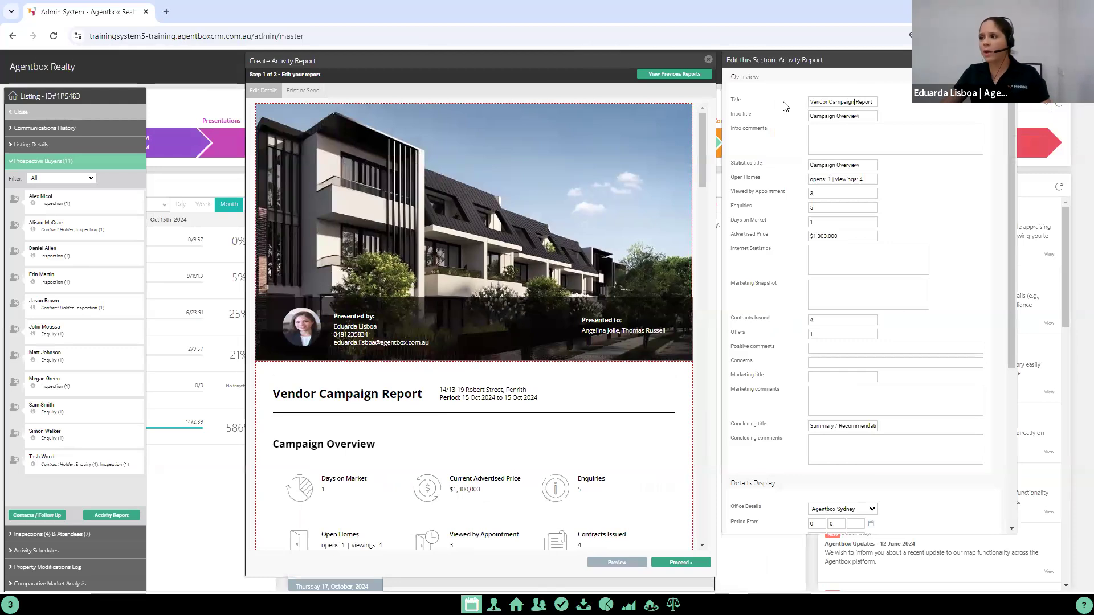
pyautogui.write('Ac')
pyautogui.write('vity')
pyautogui.press('BackSpace')
pyautogui.press('BackSpace')
pyautogui.press('BackSpace')
pyautogui.press('BackSpace')
pyautogui.write('tivi')
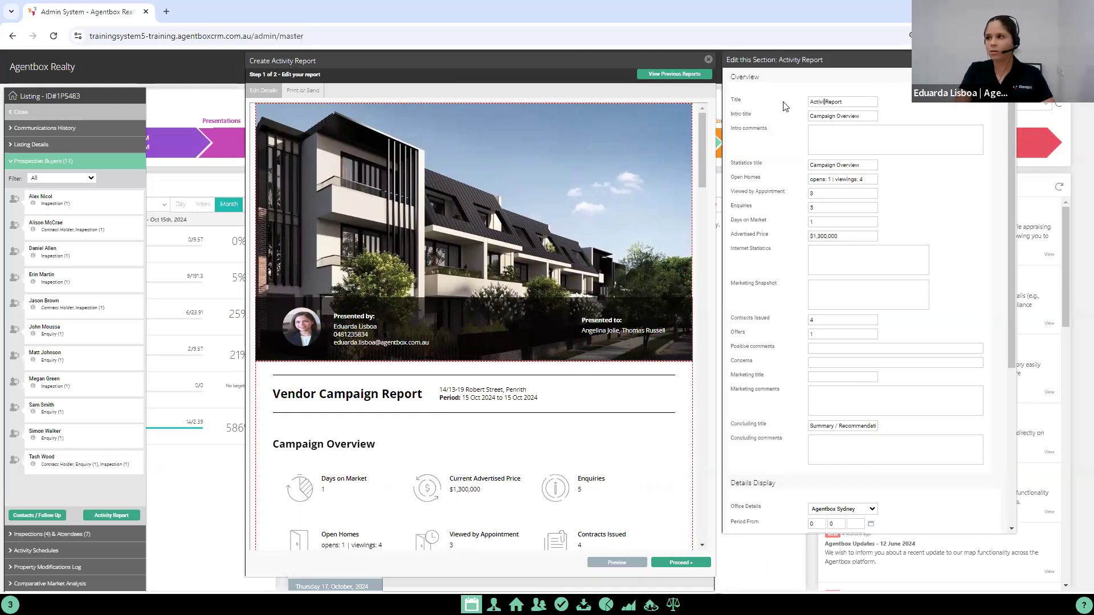
pyautogui.write('ty')
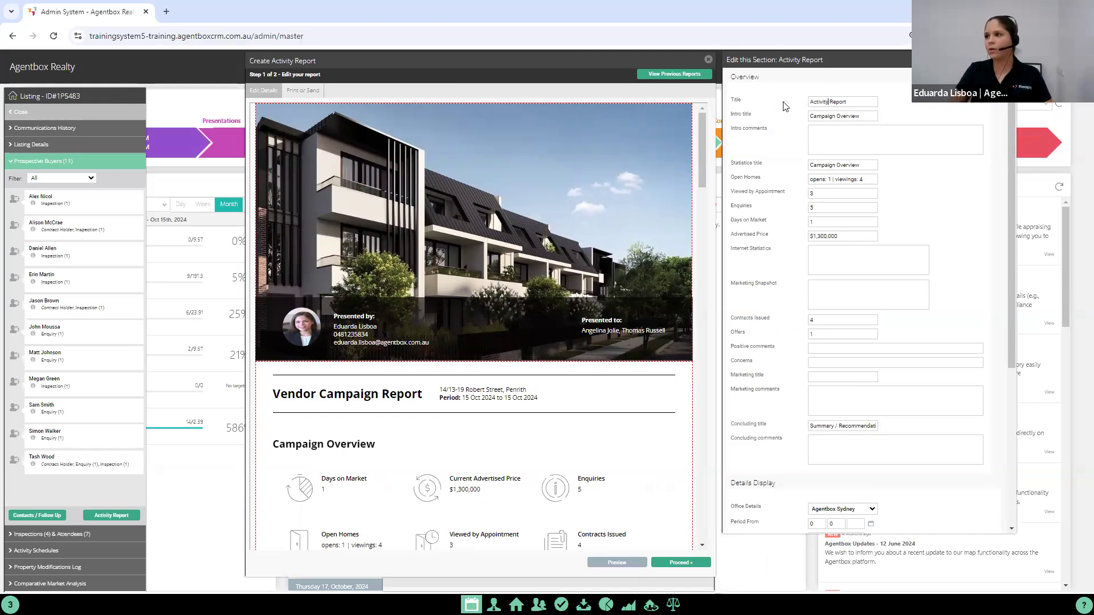
pyautogui.moveTo(836, 117); pyautogui.dragTo(809, 124)
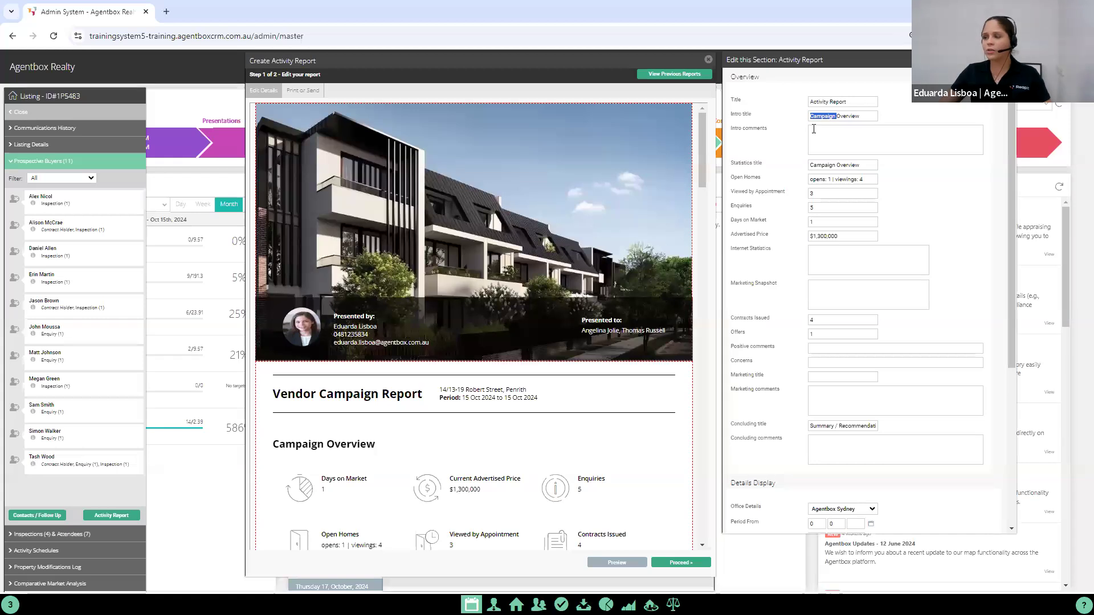
pyautogui.write('Weekly')
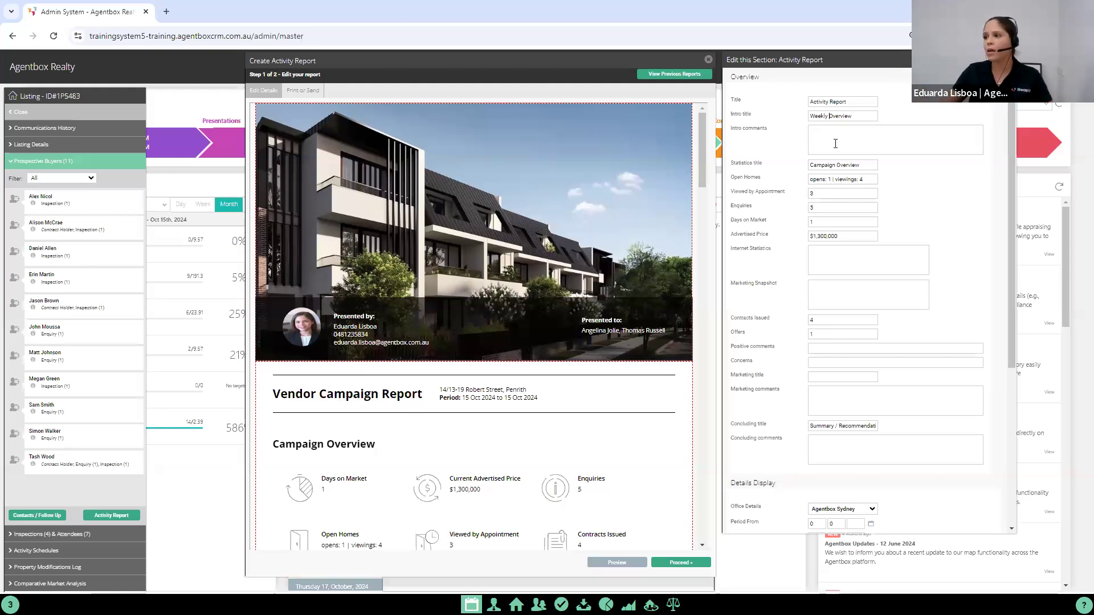
# Step: Fill in the intro comments with "Great 1st week on the market, numbers say it all!"
pyautogui.write('Grea')
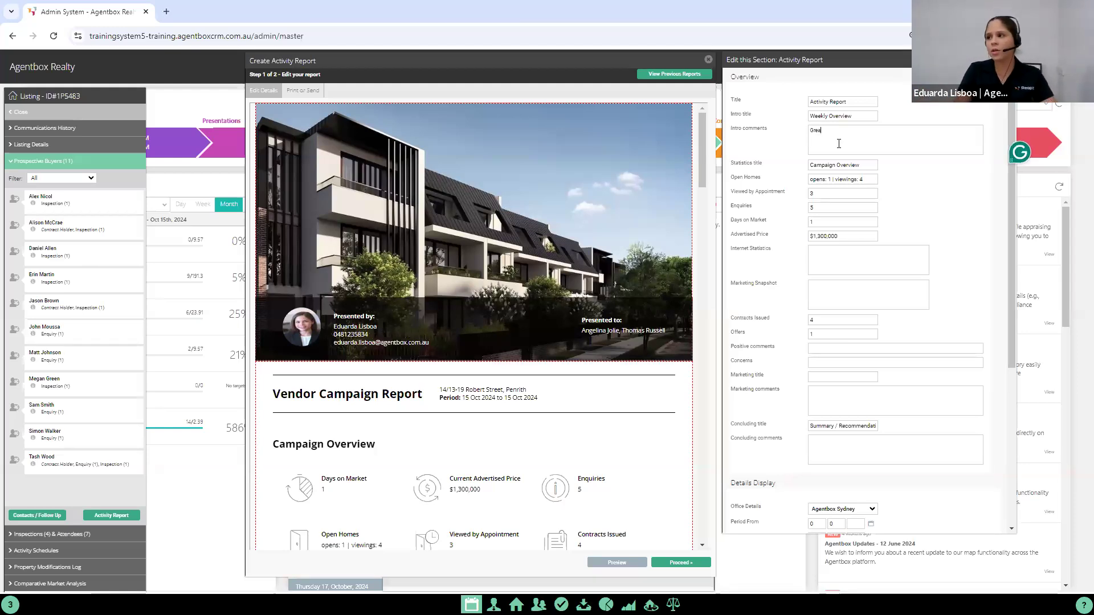
pyautogui.write('t 1st we')
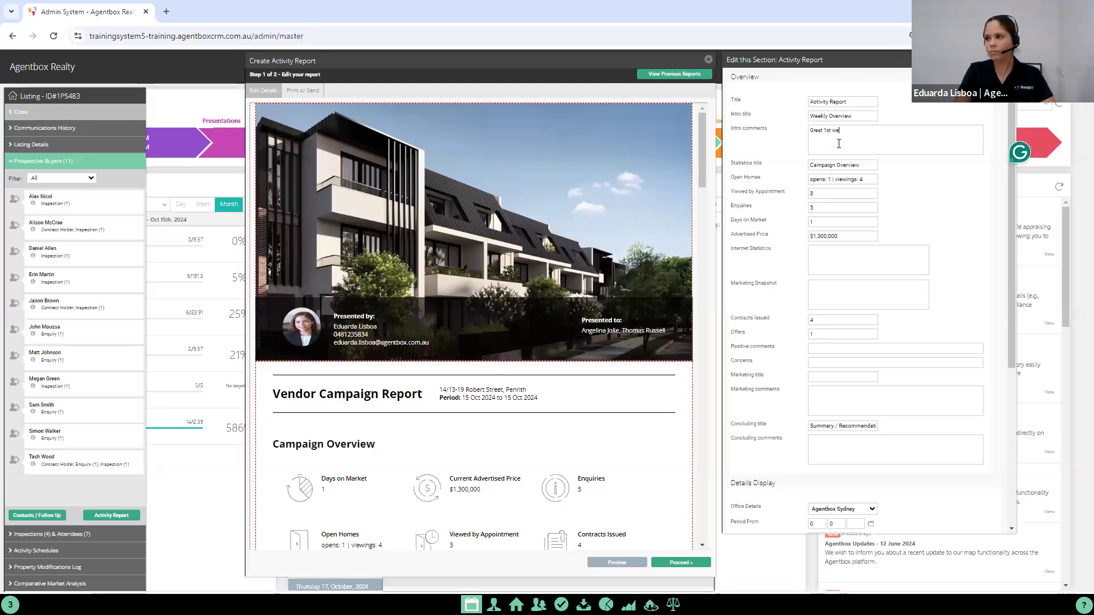
pyautogui.write('ek on the mar')
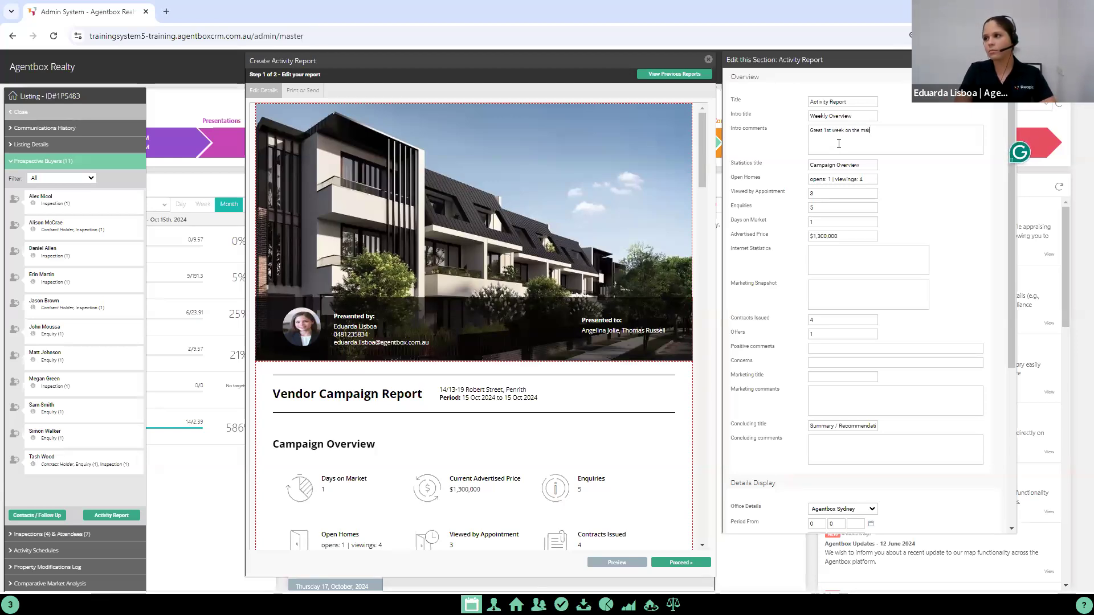
pyautogui.write('ket, n')
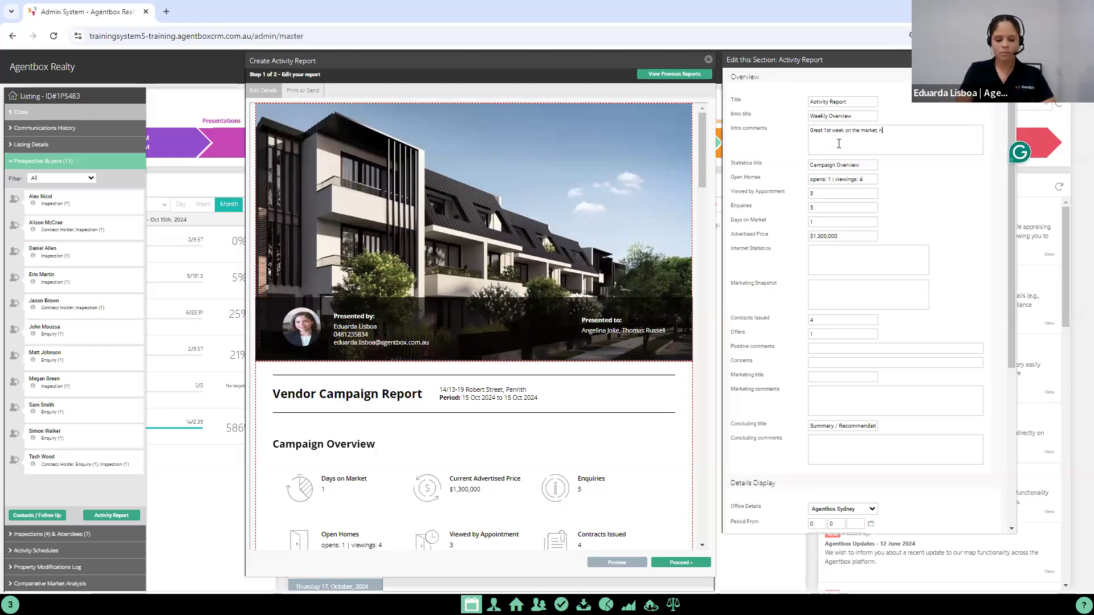
pyautogui.write('umbers says')
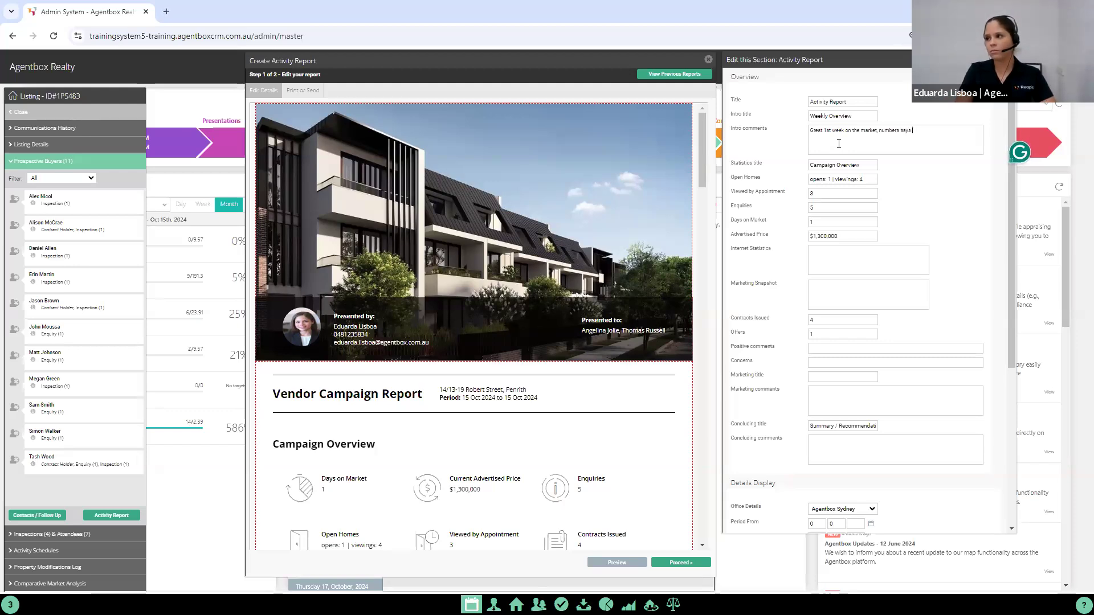
pyautogui.press('BackSpace')
pyautogui.press('BackSpace')
pyautogui.write('it')
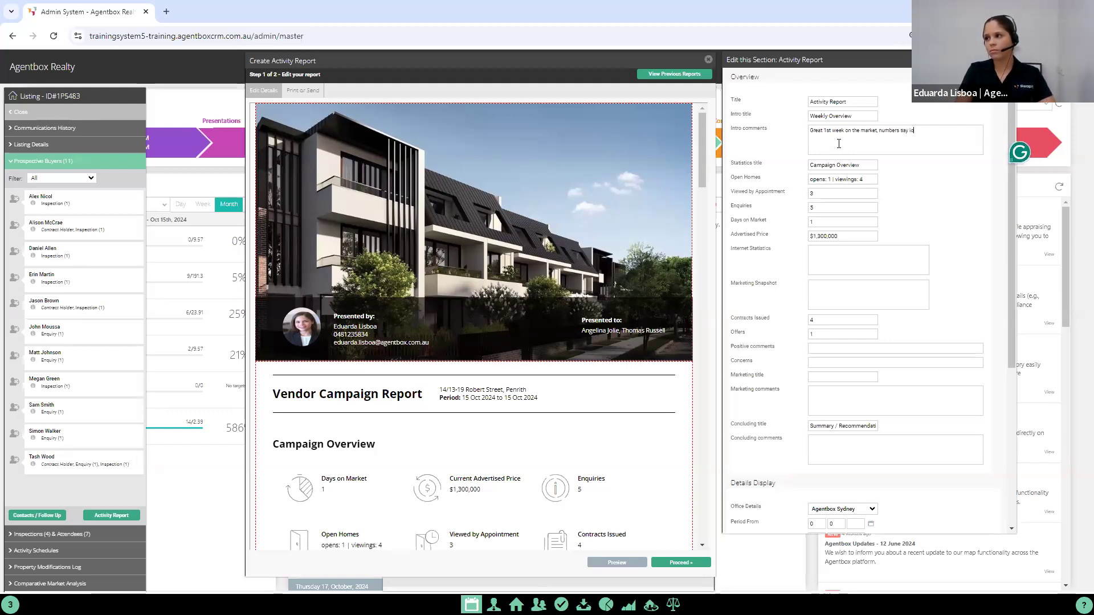
pyautogui.write(' all!')
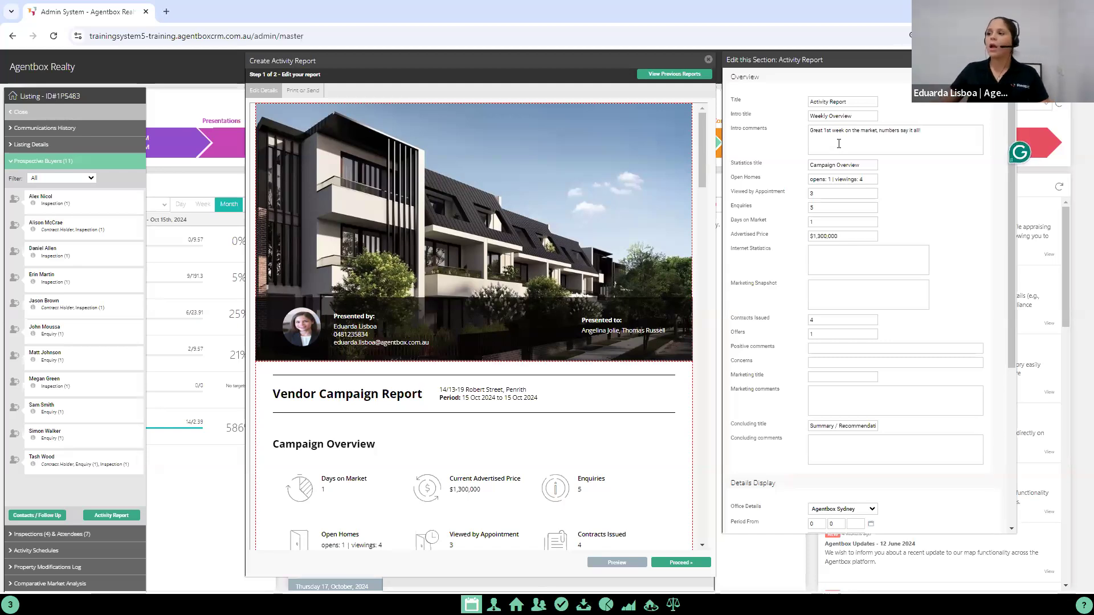
pyautogui.tripleClick(844, 165)
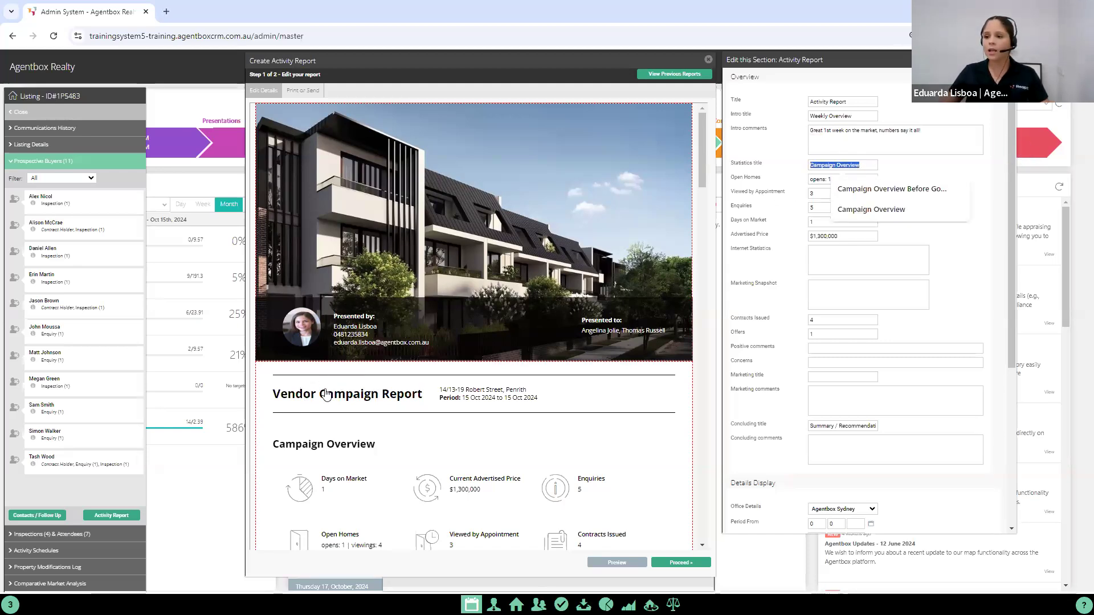
pyautogui.rightClick(344, 436)
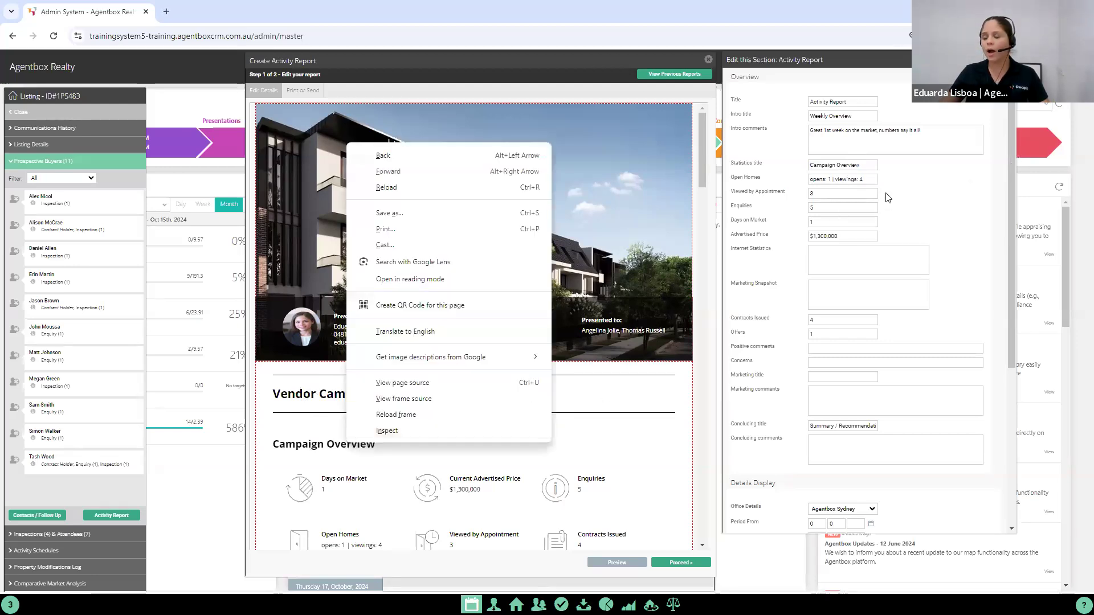
pyautogui.click(829, 183)
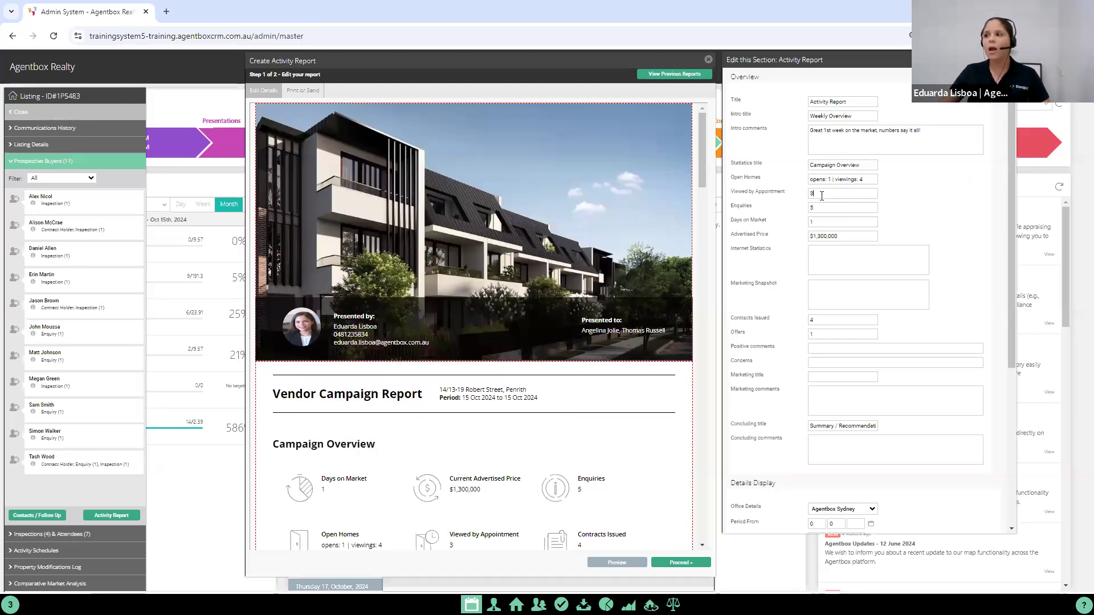
pyautogui.click(826, 221)
# Step: Fill in the internet statistics with "REA views: 154 | Domain views: 97 | Social Media hits: 49"
pyautogui.click(821, 239)
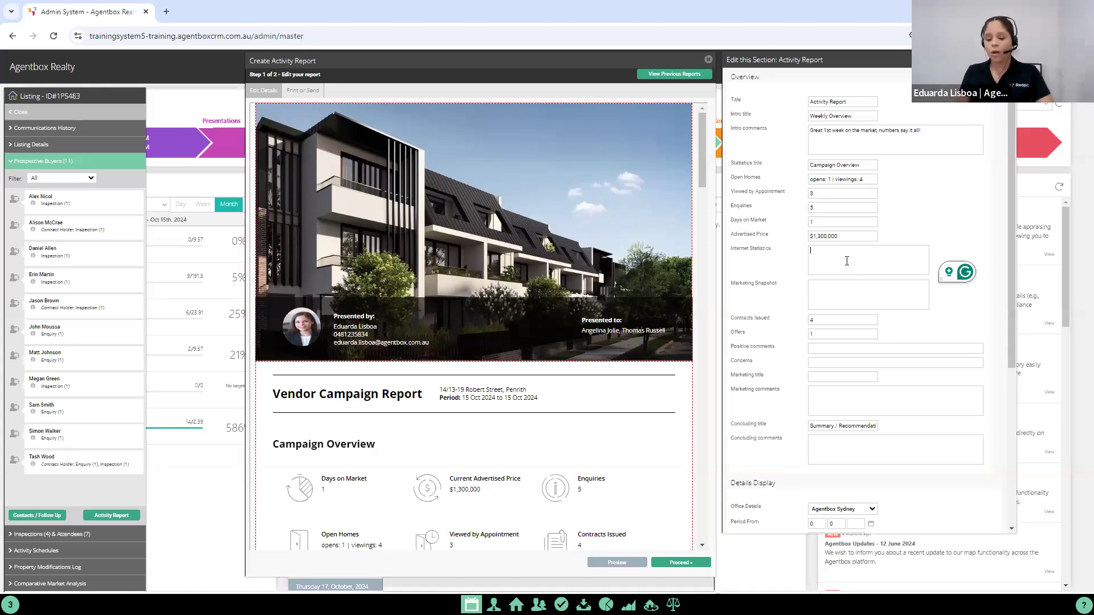
pyautogui.write('REA vie')
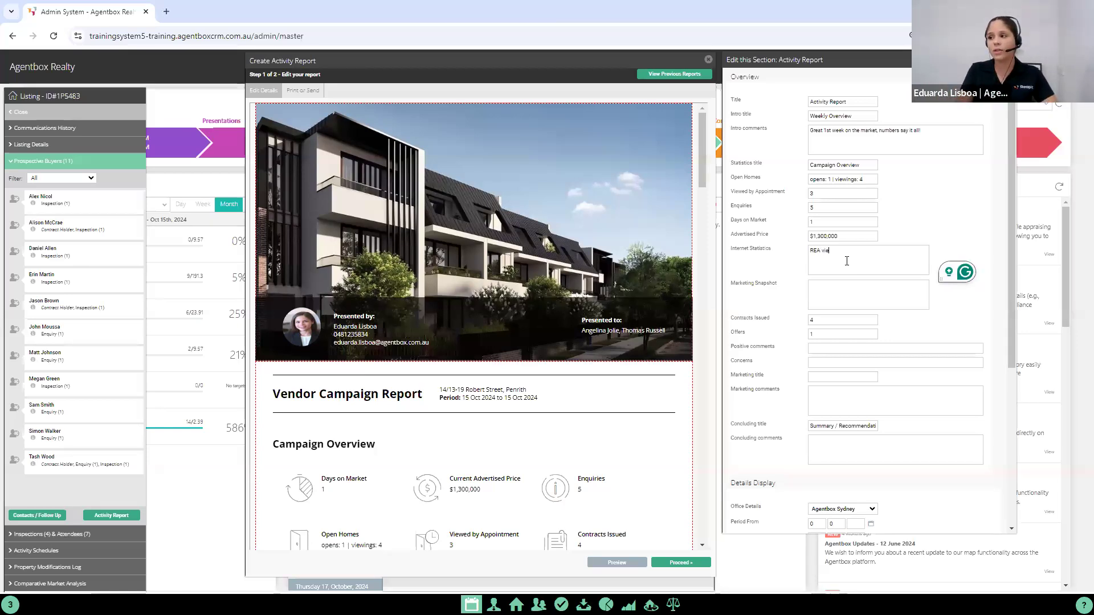
pyautogui.write('ws: 154 | Doma')
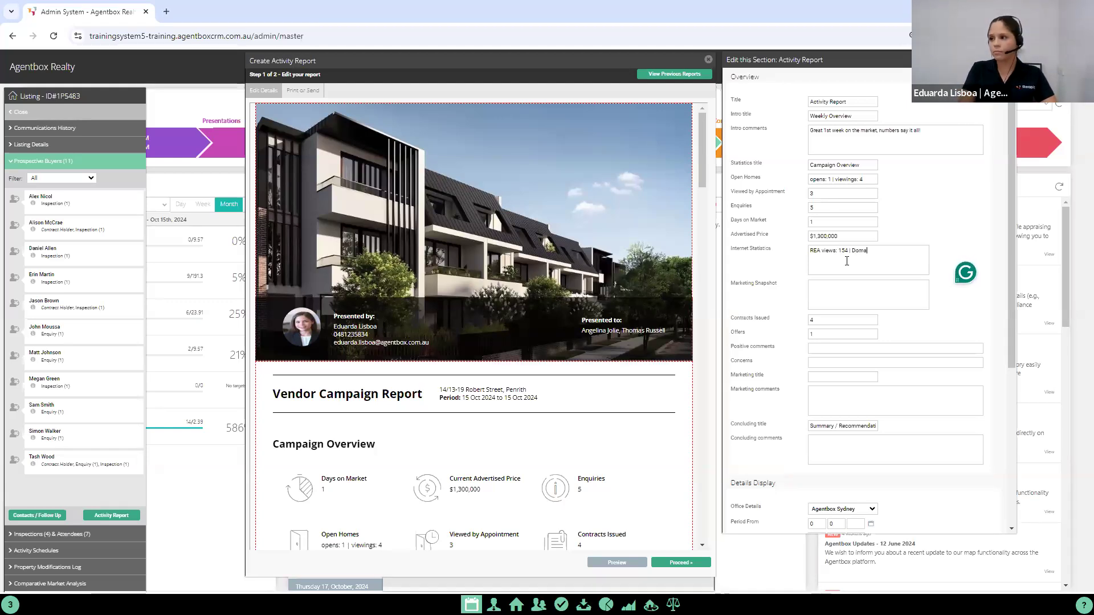
pyautogui.write('in views:')
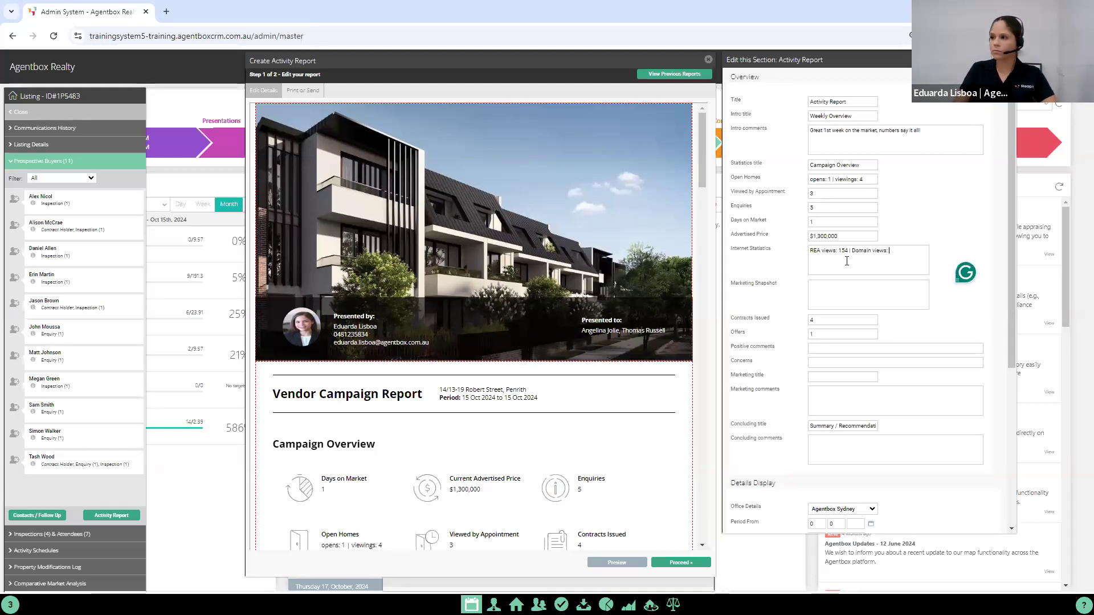
pyautogui.write(' 97 |')
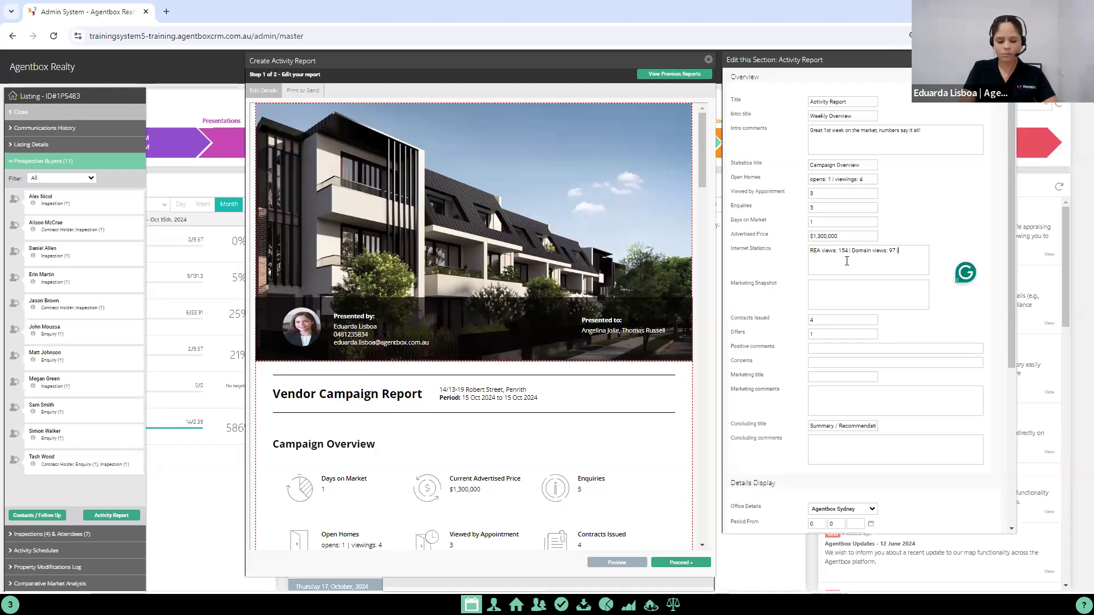
pyautogui.write(' Socia')
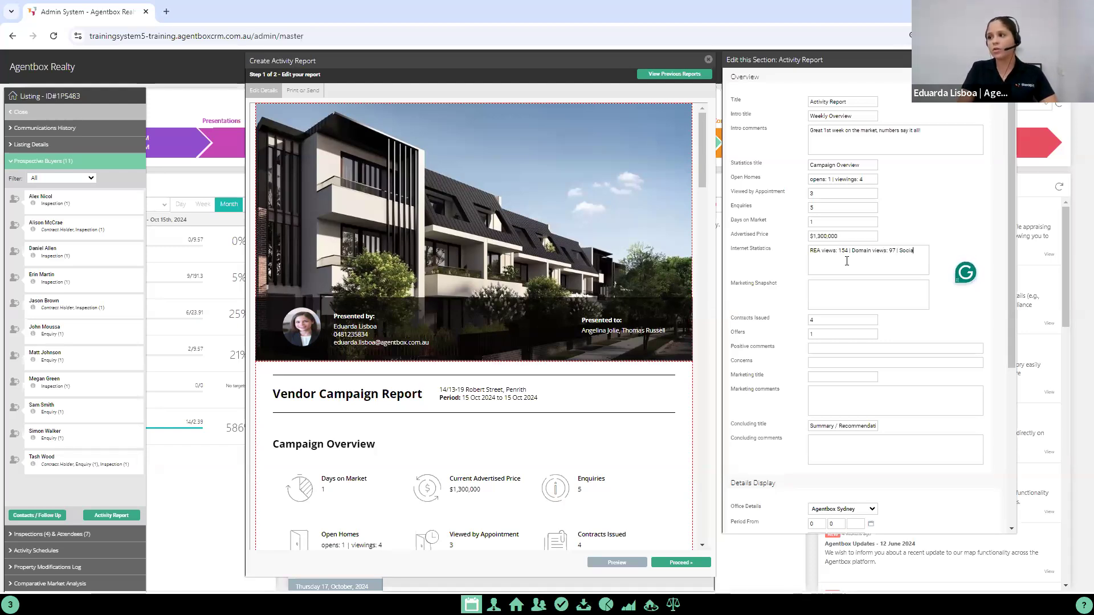
pyautogui.write('l Media vie')
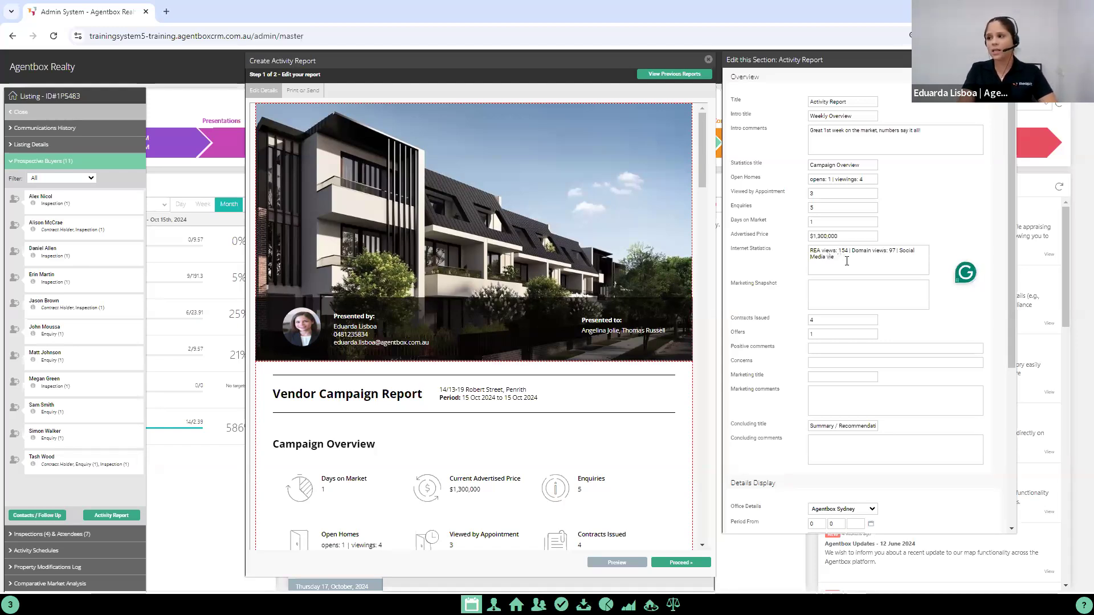
pyautogui.press('BackSpace')
pyautogui.press('BackSpace')
pyautogui.press('BackSpace')
pyautogui.write('hits')
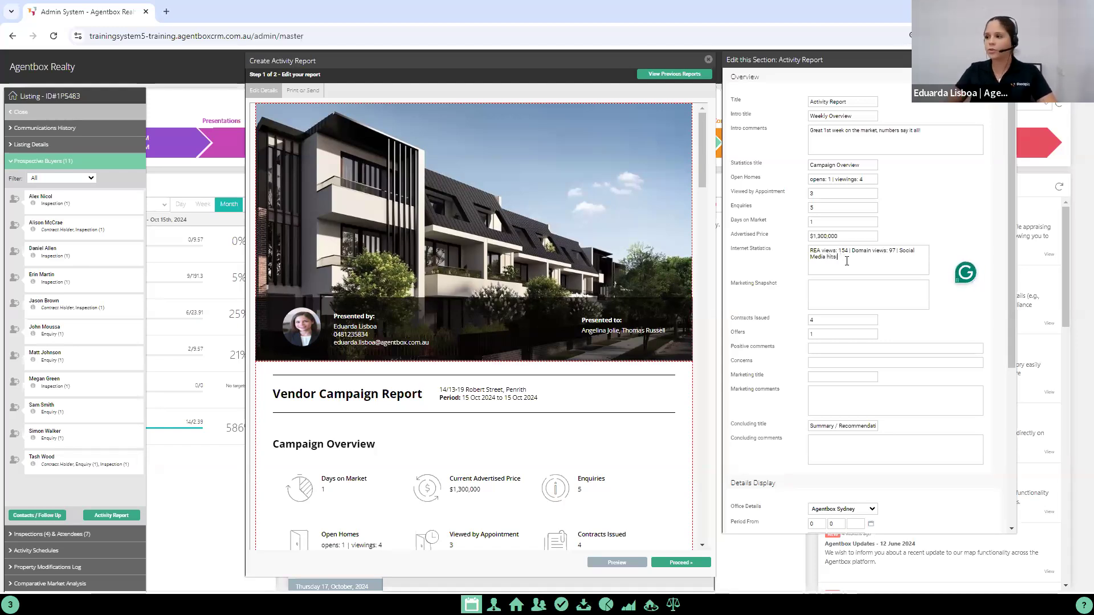
pyautogui.write(': 49')
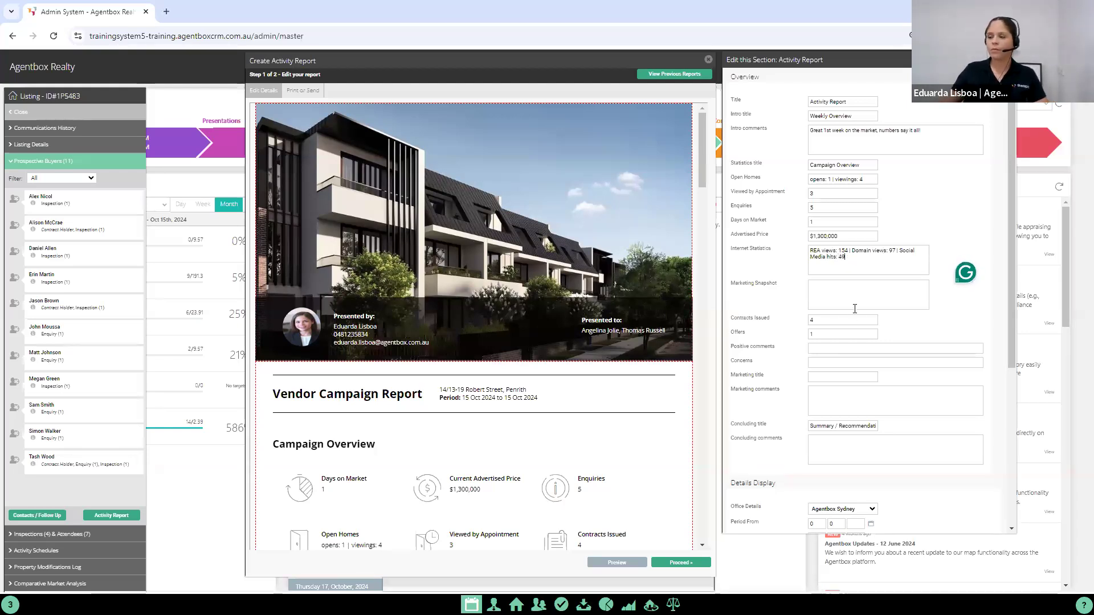
# Step: Set positive comments to "Great size backyard, could build a grannyflat with separate entrance as investment" and concerns to "Full bathroom and kitchen reno will cost 70k"
pyautogui.moveTo(1011, 213); pyautogui.dragTo(1004, 268)
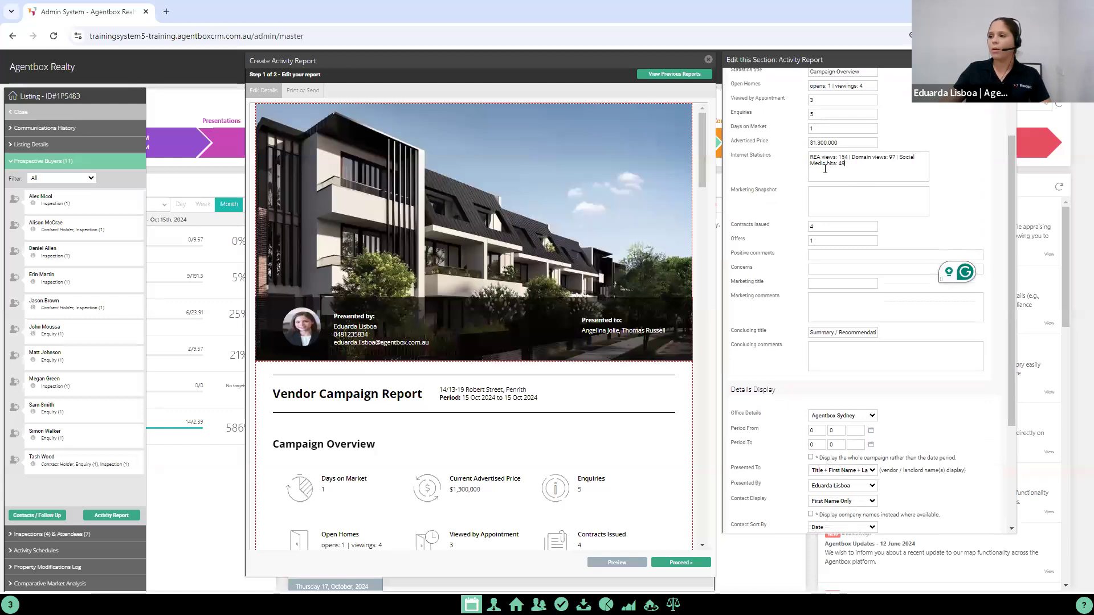
pyautogui.click(823, 203)
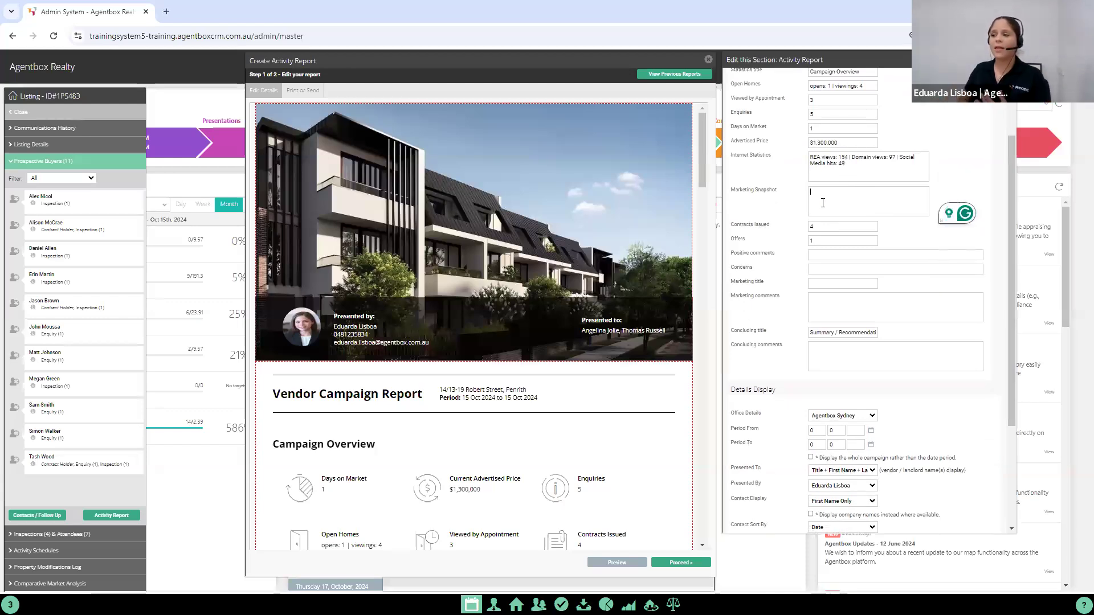
pyautogui.click(815, 254)
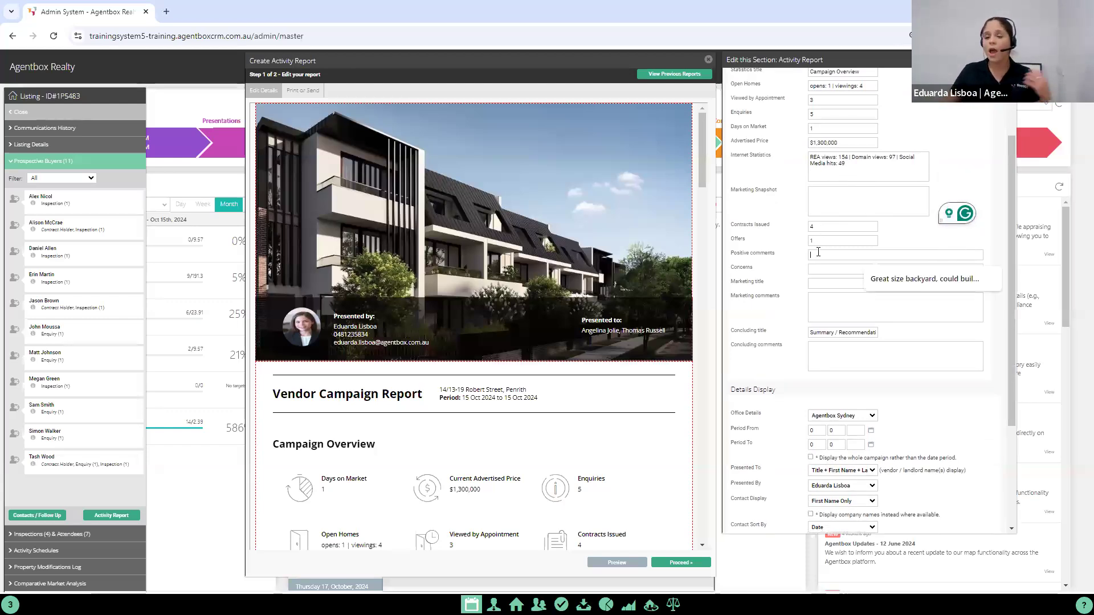
pyautogui.click(910, 291)
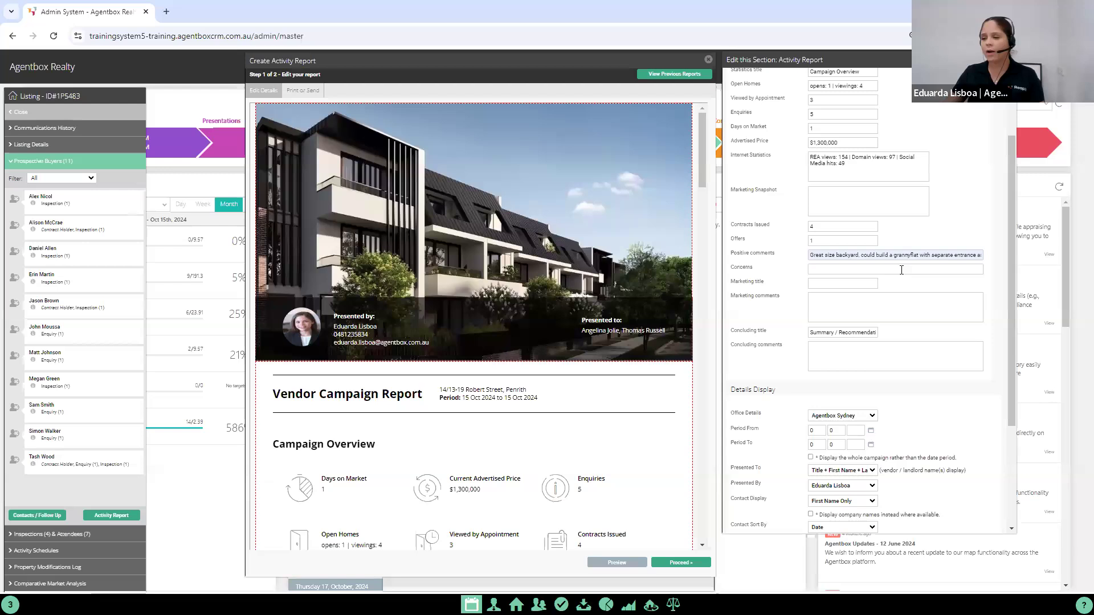
pyautogui.click(863, 274)
pyautogui.click(914, 295)
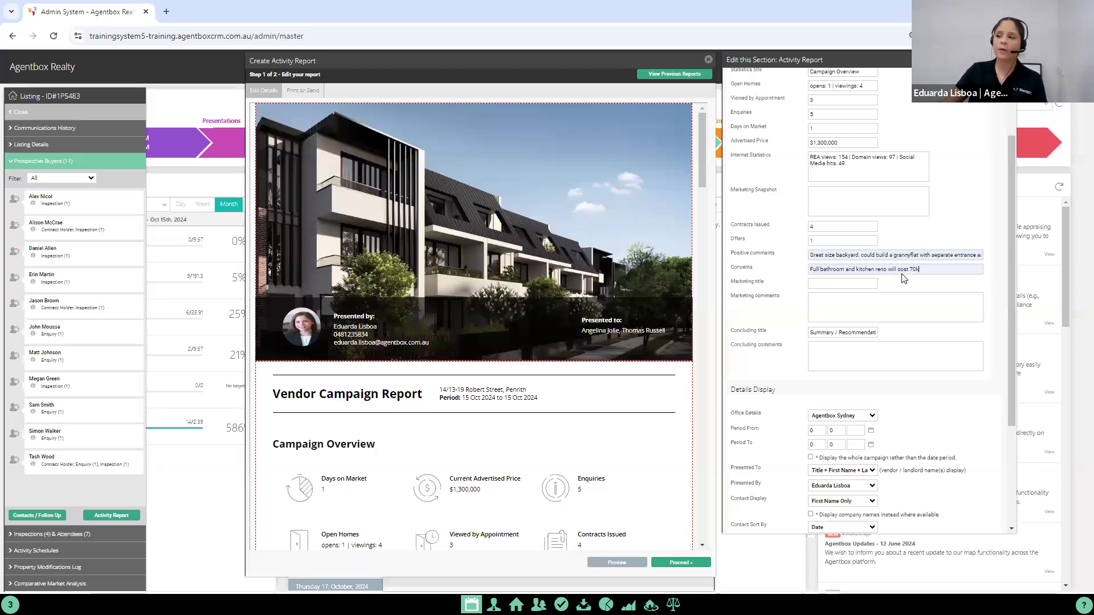
# Step: Check the concluding comments and details display options, then save the report's overview section
pyautogui.scroll(-1, 849, 322)
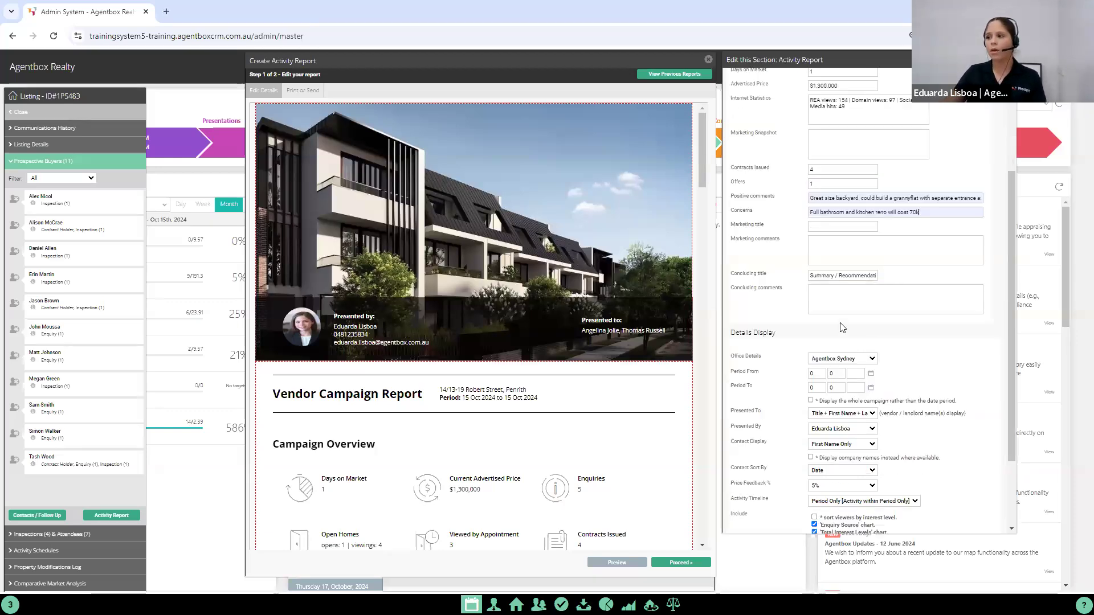
pyautogui.click(833, 303)
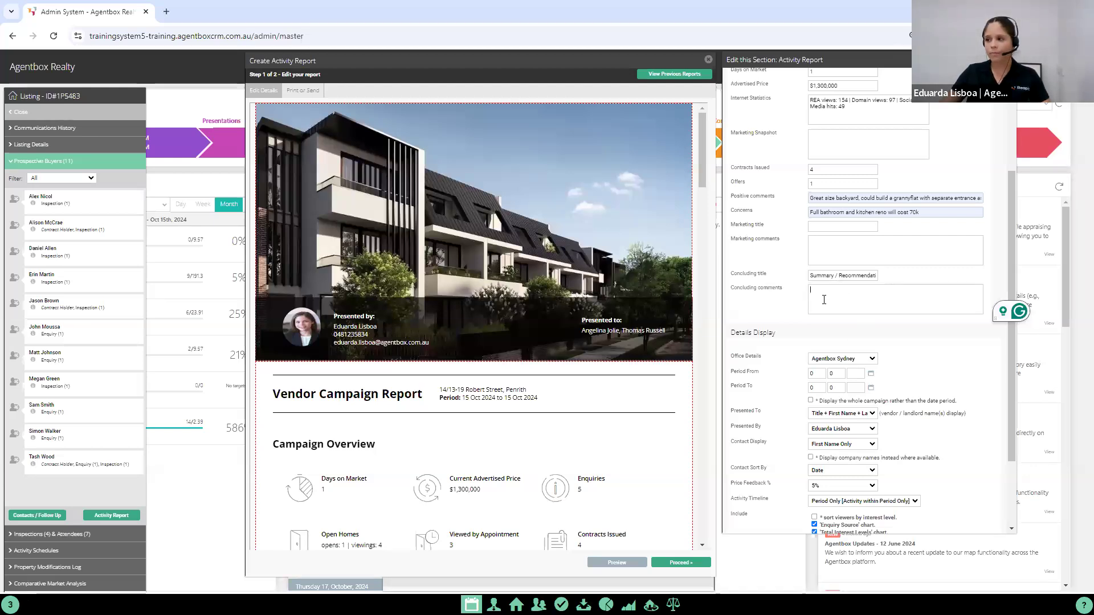
pyautogui.scroll(-3, 746, 245)
pyautogui.moveTo(731, 234); pyautogui.dragTo(769, 235)
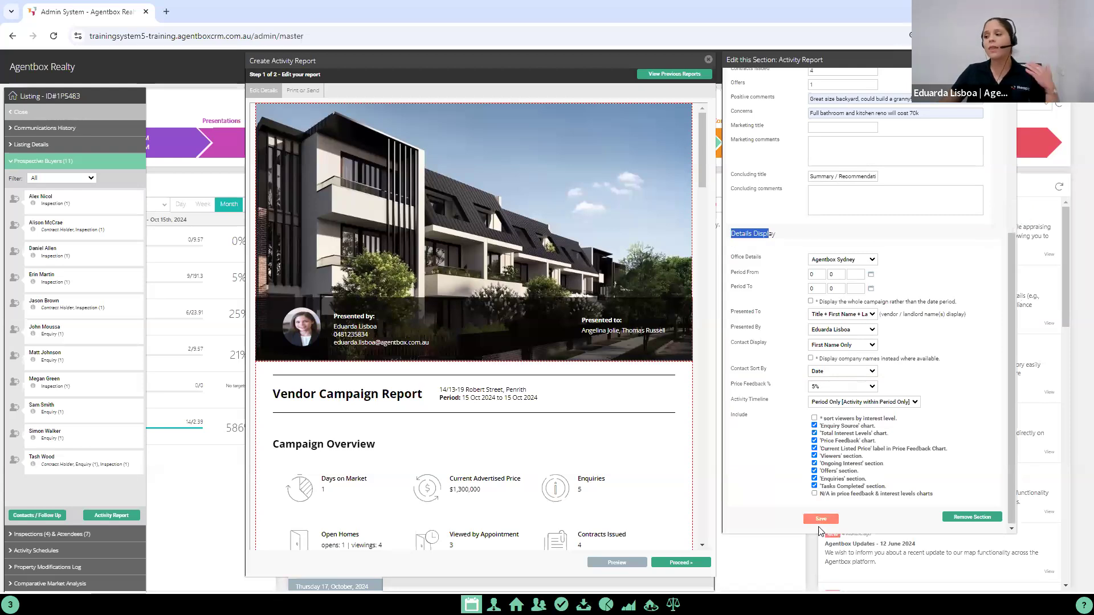
pyautogui.click(820, 520)
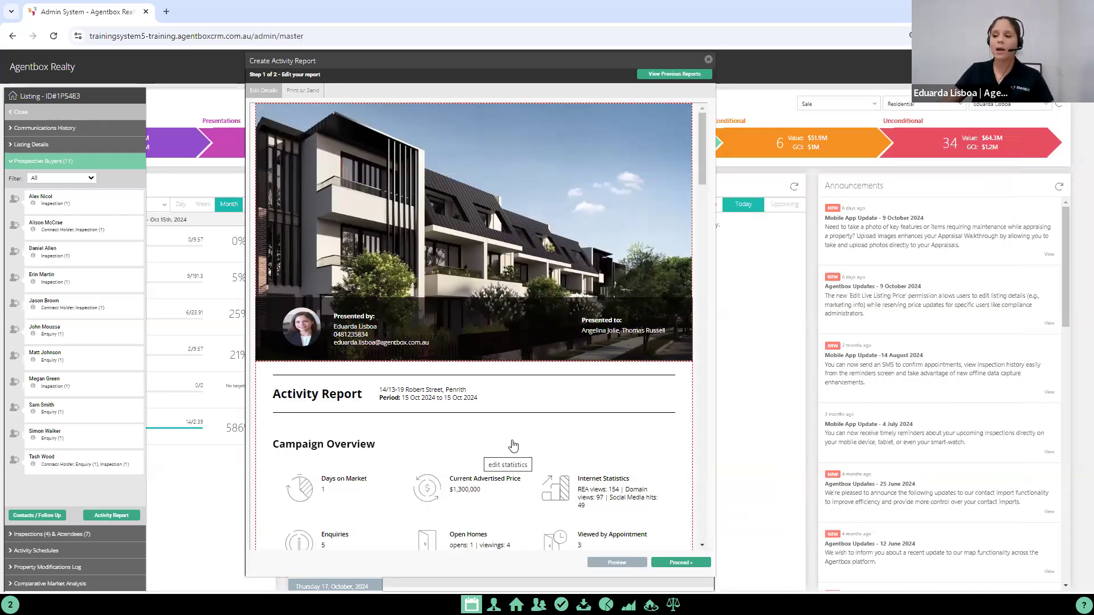
# Step: Review the updated report's campaign statistics, weekly overview, inspection comments, charts, enquiries and inspection feedback
pyautogui.scroll(-2, 665, 396)
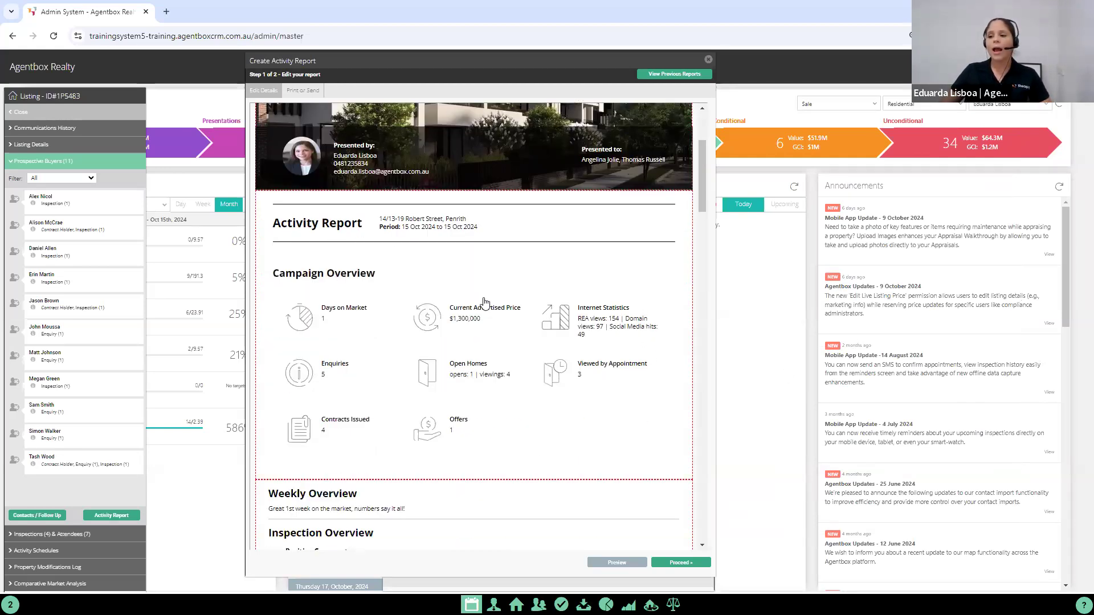
pyautogui.scroll(-2, 361, 318)
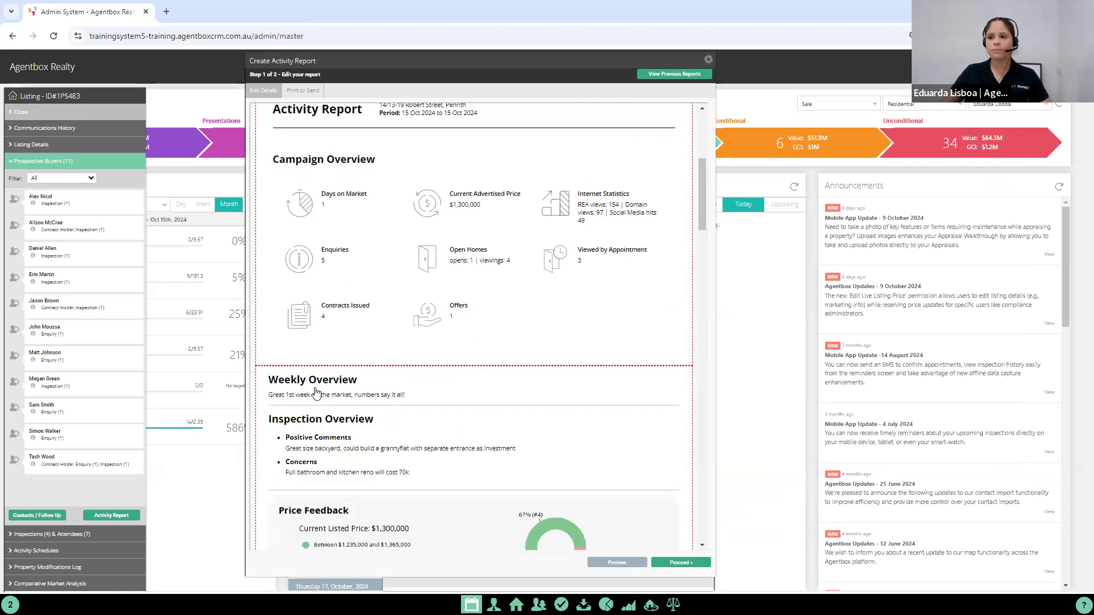
pyautogui.scroll(-8, 401, 407)
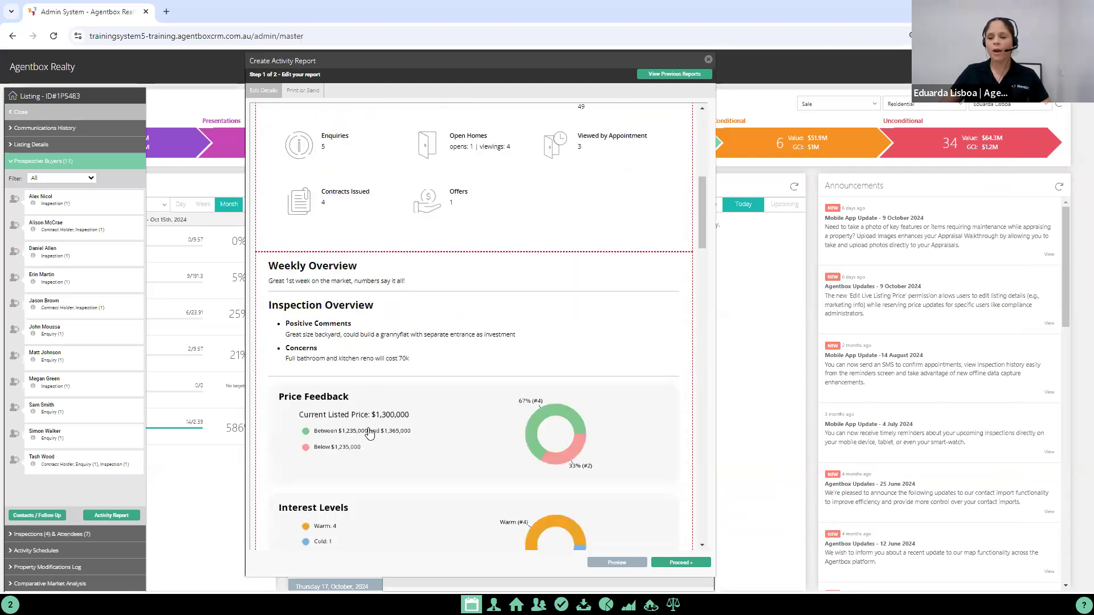
pyautogui.scroll(-1, 505, 389)
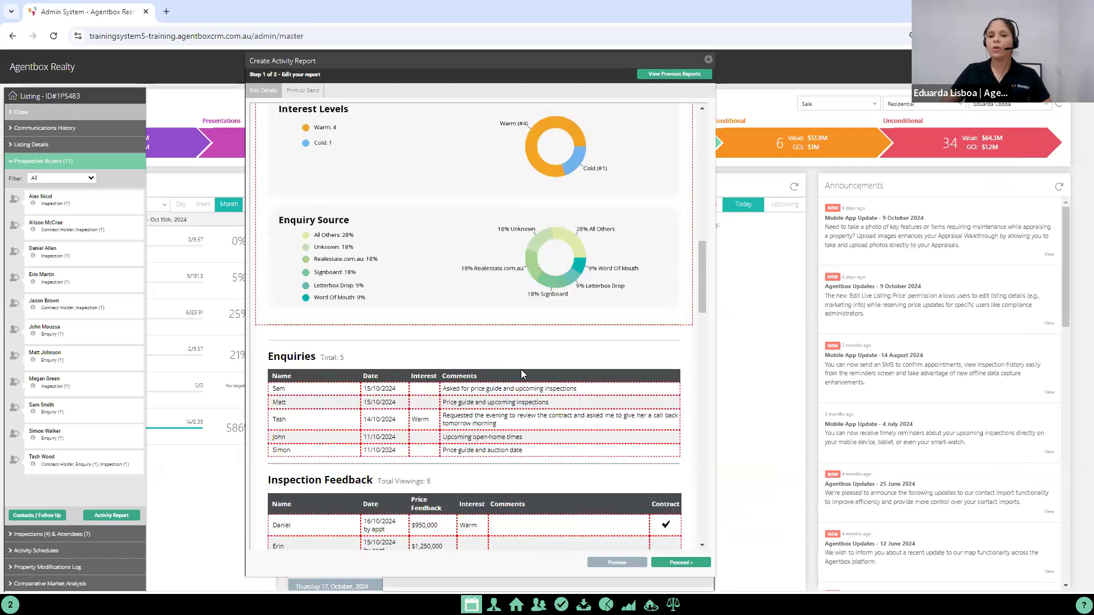
pyautogui.scroll(-2, 535, 393)
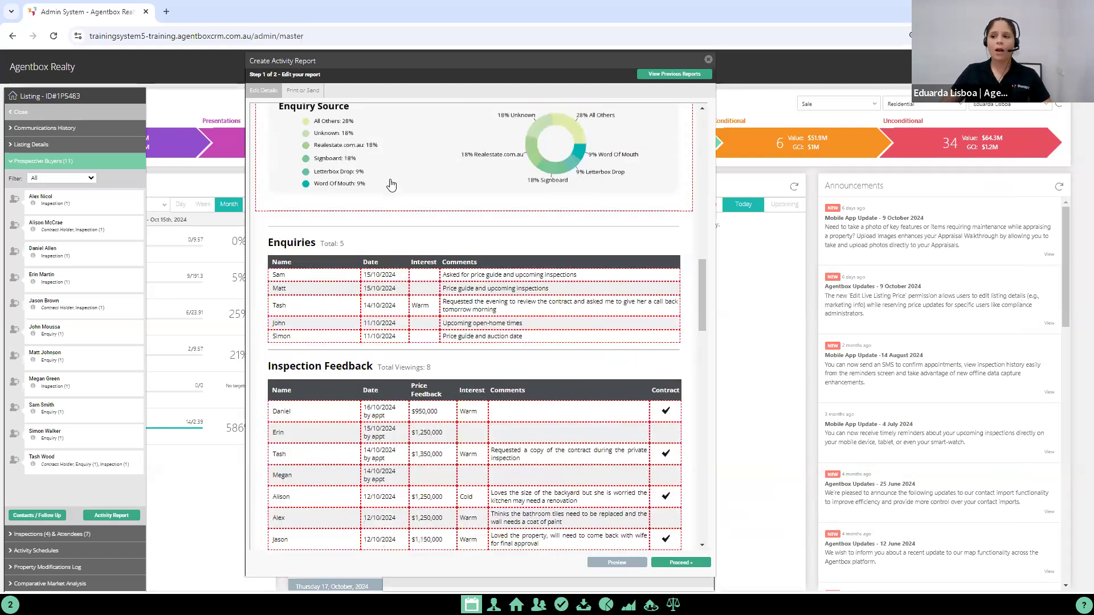
# Step: Reopen the report's overview section for editing, place it over the report's edge and go to its details display period settings
pyautogui.click(407, 198)
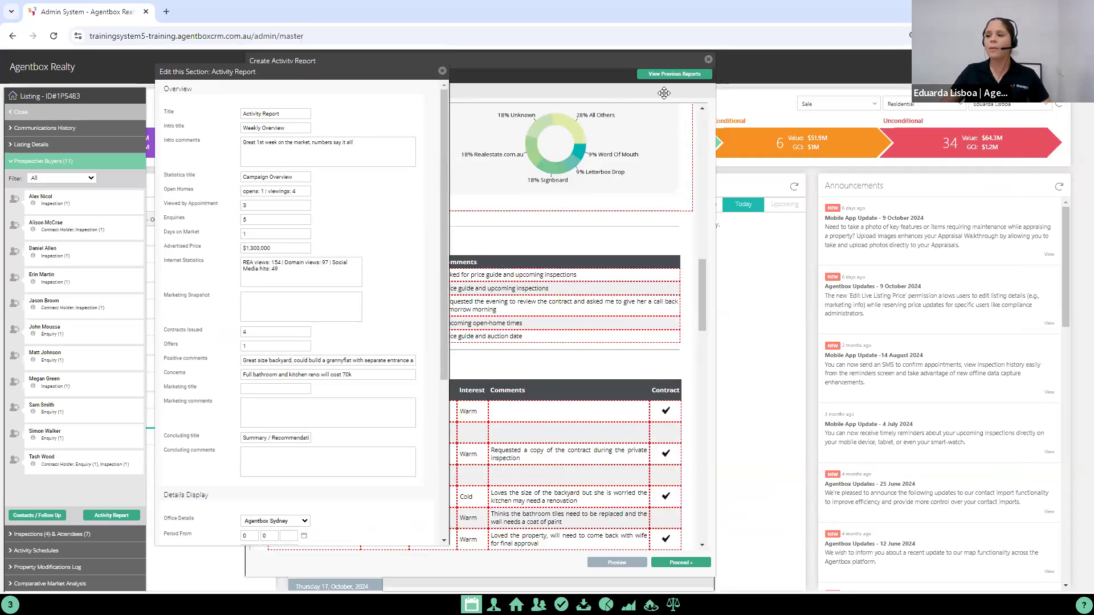
pyautogui.scroll(-6, 429, 283)
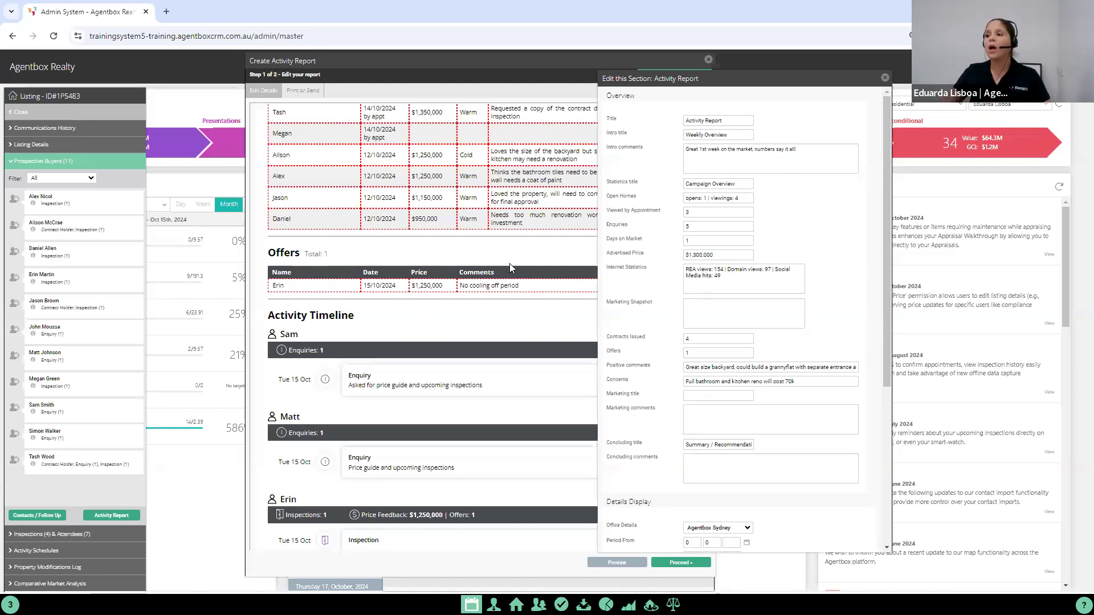
pyautogui.scroll(-5, 740, 285)
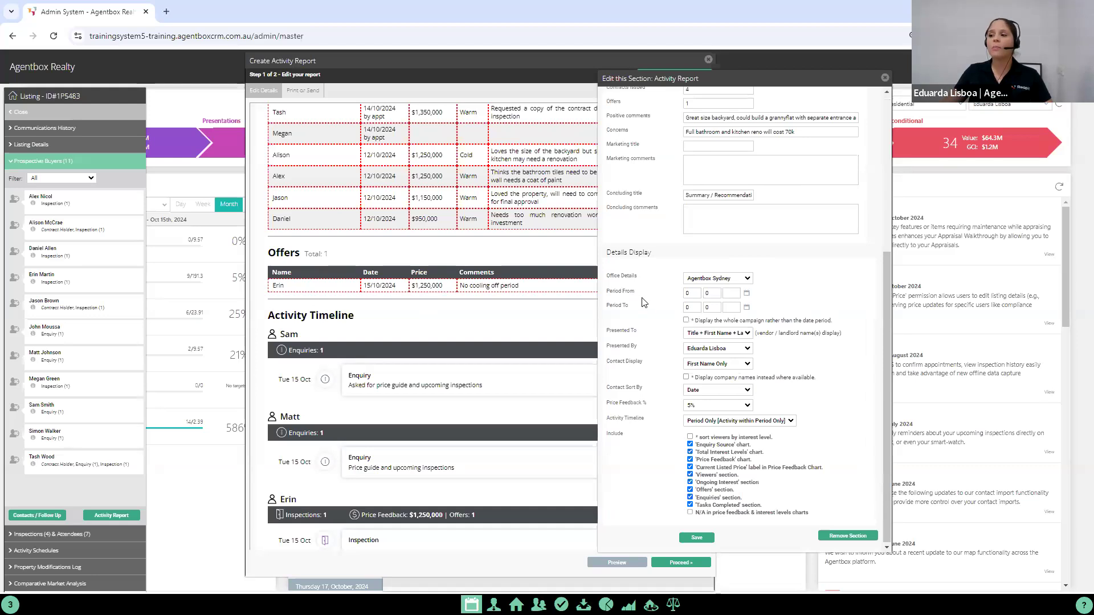
pyautogui.moveTo(607, 290); pyautogui.dragTo(649, 307)
pyautogui.click(650, 311)
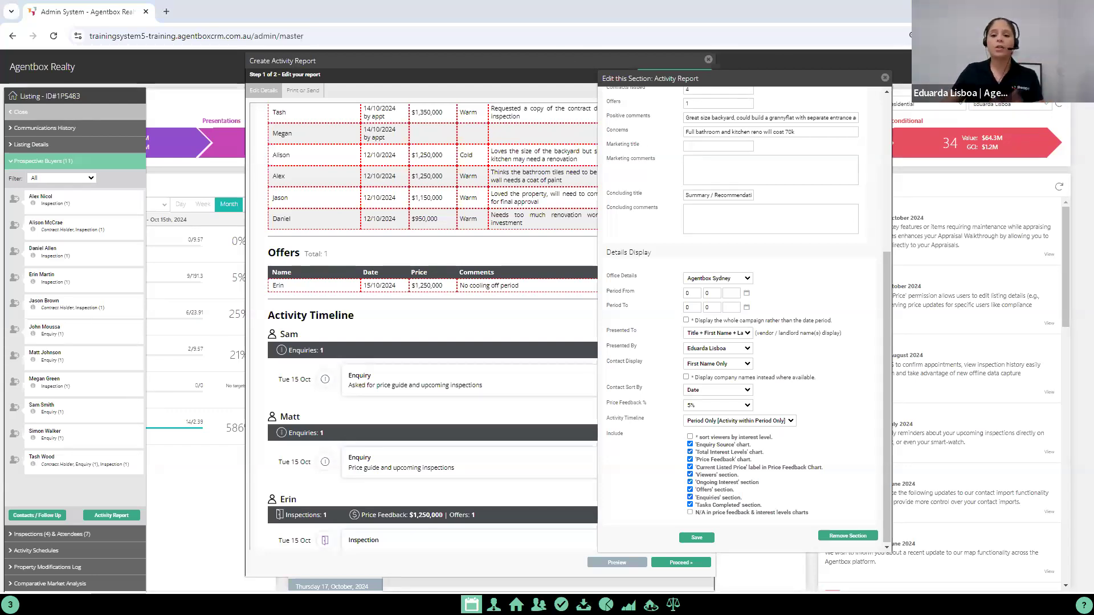
# Step: Set the report period from 15/10/2024 to 22/10/2024
pyautogui.click(692, 293)
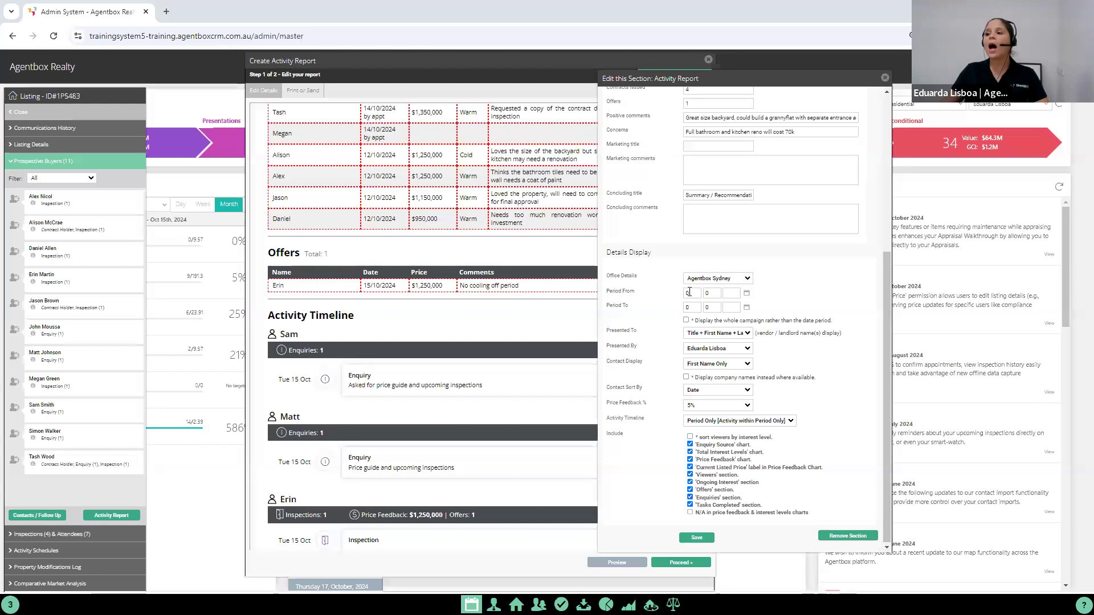
pyautogui.write('16')
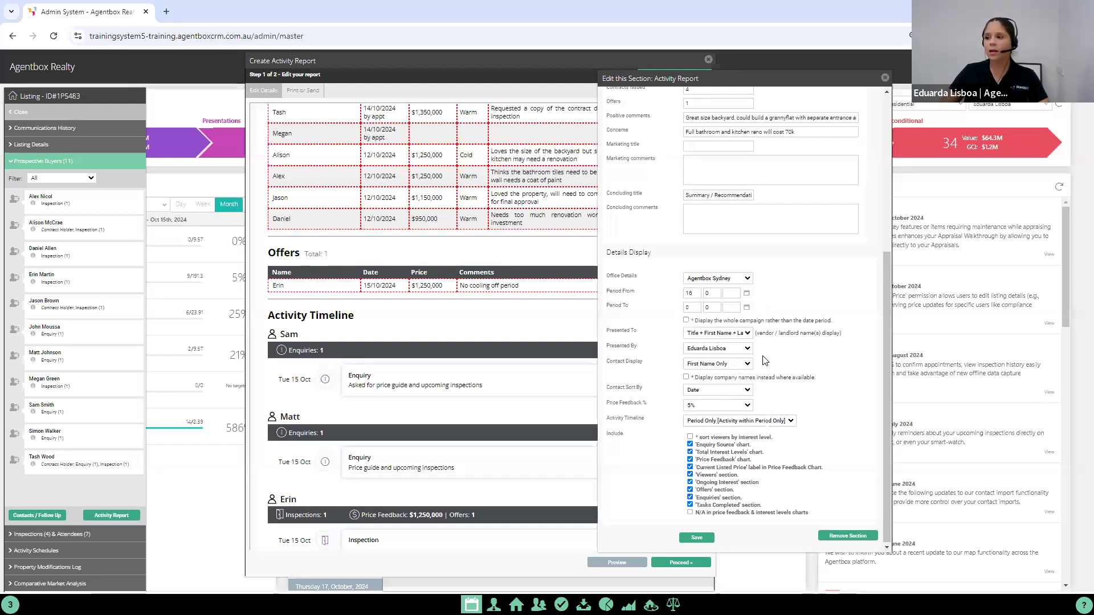
pyautogui.press('BackSpace')
pyautogui.write('5')
pyautogui.press('Tab')
pyautogui.write('10')
pyautogui.press('Tab')
pyautogui.write('2024')
pyautogui.write('22')
pyautogui.press('Tab')
pyautogui.write('10')
pyautogui.press('Tab')
pyautogui.write('2024')
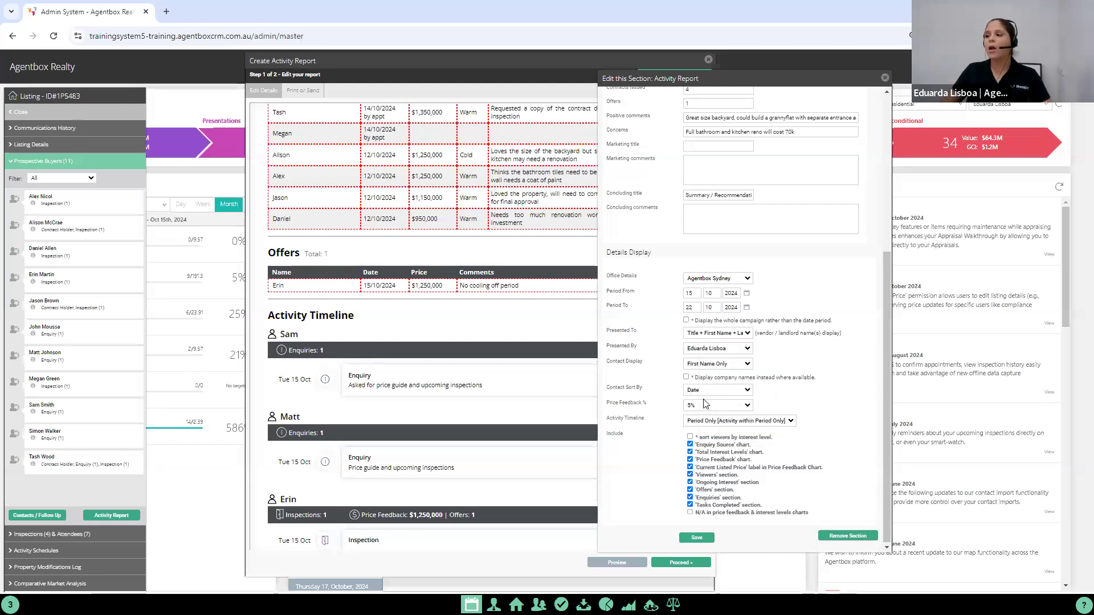
# Step: Set the activity timeline to "Period Only [Activity within Period Only]"
pyautogui.moveTo(606, 419); pyautogui.dragTo(649, 422)
pyautogui.click(724, 422)
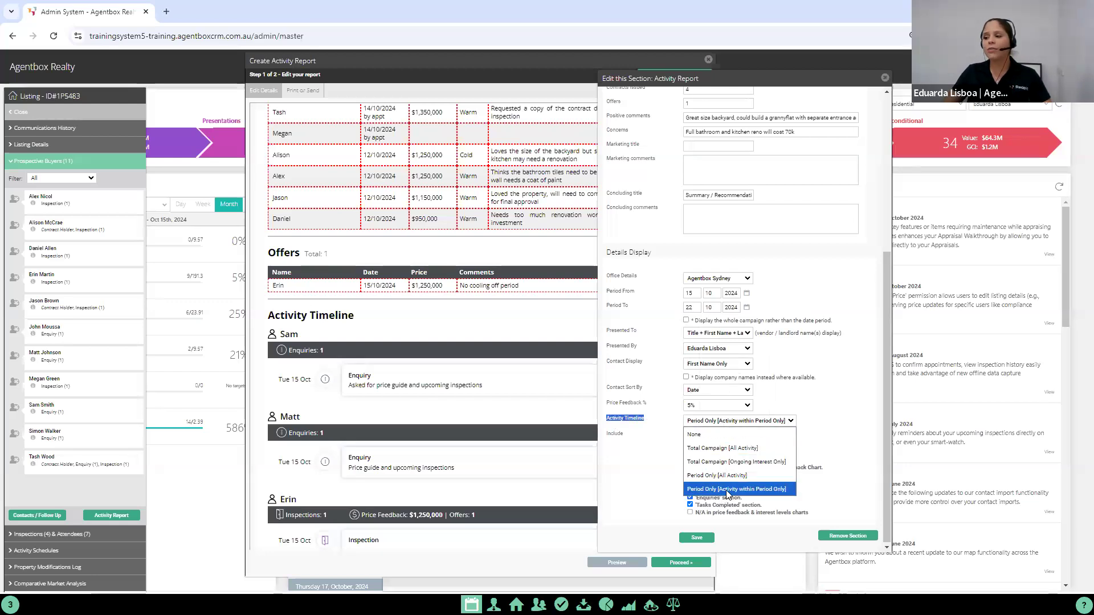
pyautogui.click(786, 491)
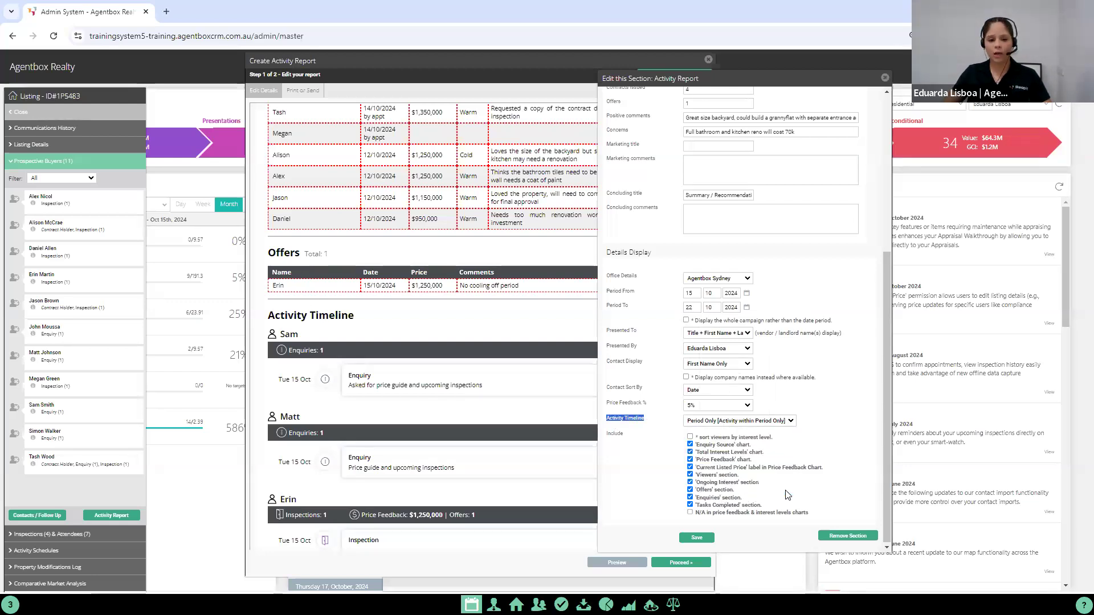
# Step: Save the report's section settings and check the activity timeline down to the summary
pyautogui.click(706, 537)
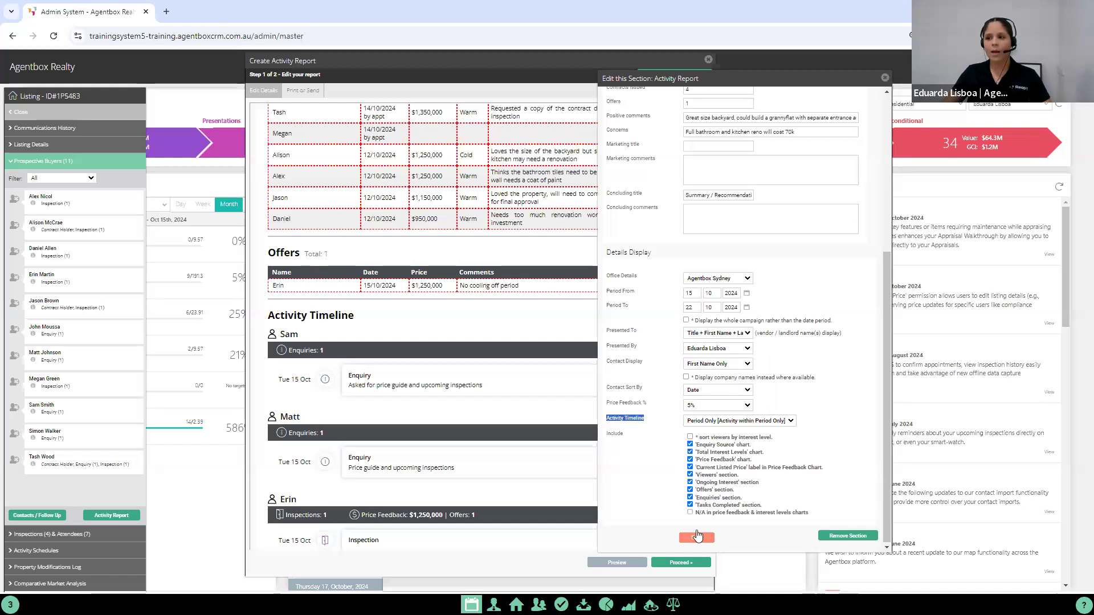
pyautogui.moveTo(699, 179); pyautogui.dragTo(695, 444)
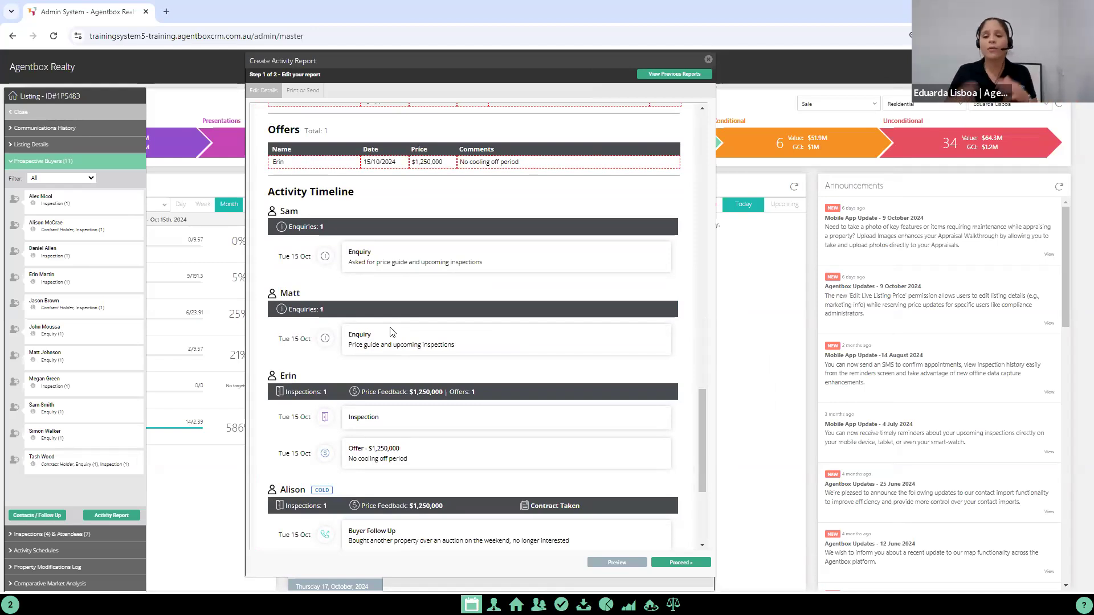
pyautogui.scroll(-3, 541, 345)
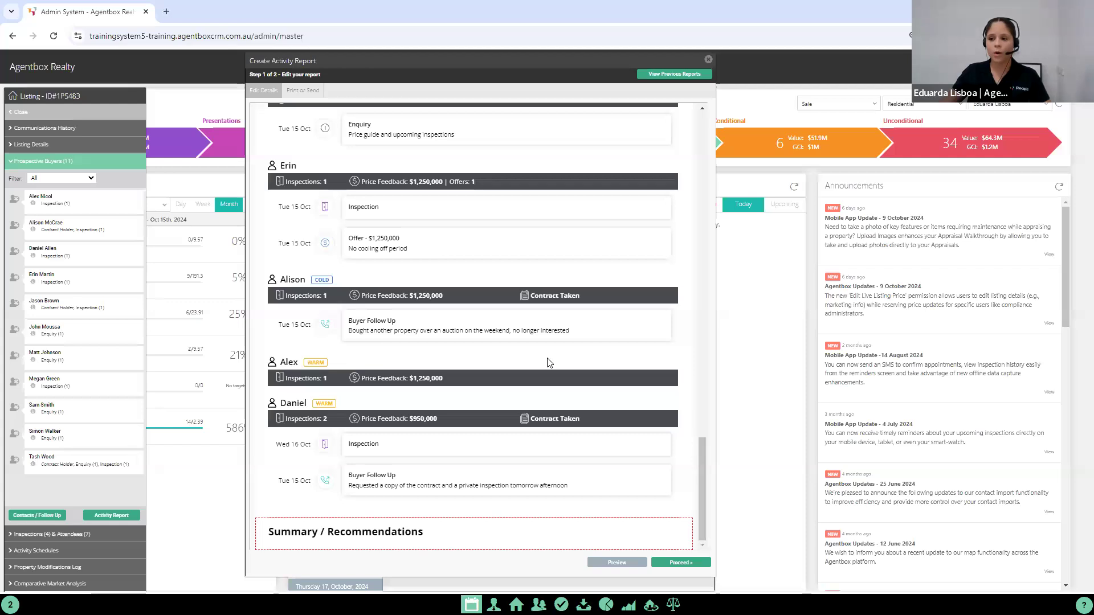
# Step: Reopen the report's charts section for editing, exclude the 'Tasks Completed' and 'Ongoing Interest' sections, and save the settings
pyautogui.scroll(15, 547, 361)
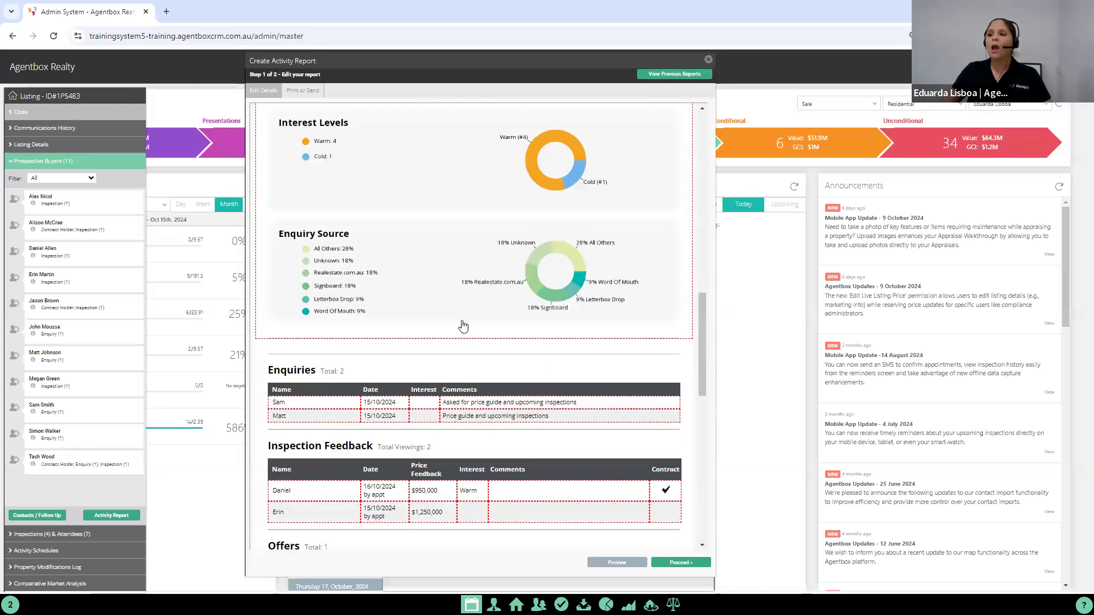
pyautogui.click(456, 333)
pyautogui.moveTo(330, 69); pyautogui.dragTo(1007, 70)
pyautogui.scroll(-5, 883, 341)
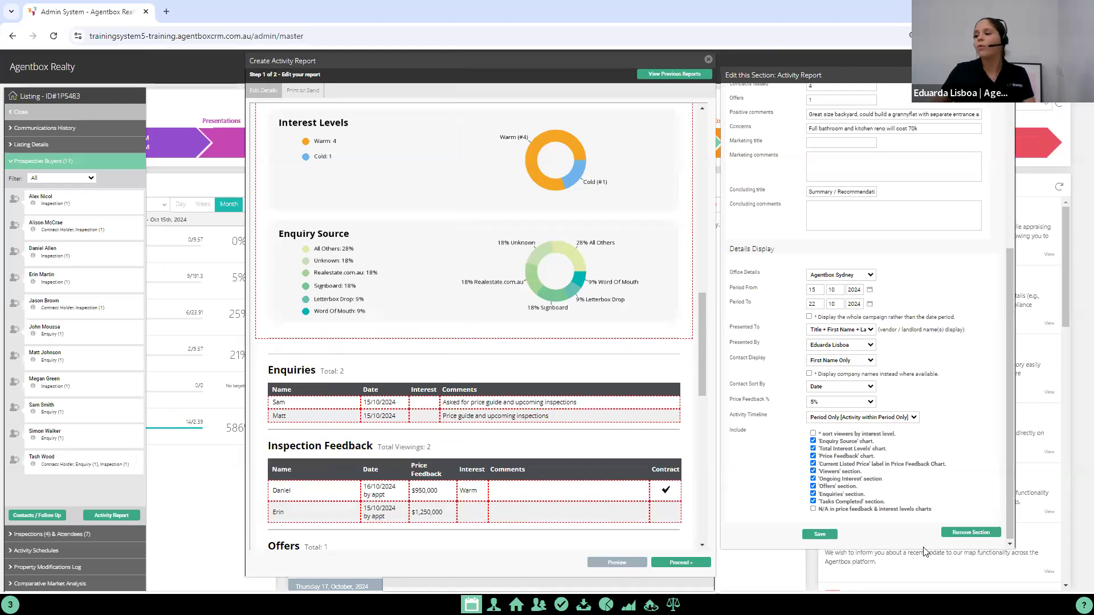
pyautogui.click(813, 501)
pyautogui.click(813, 478)
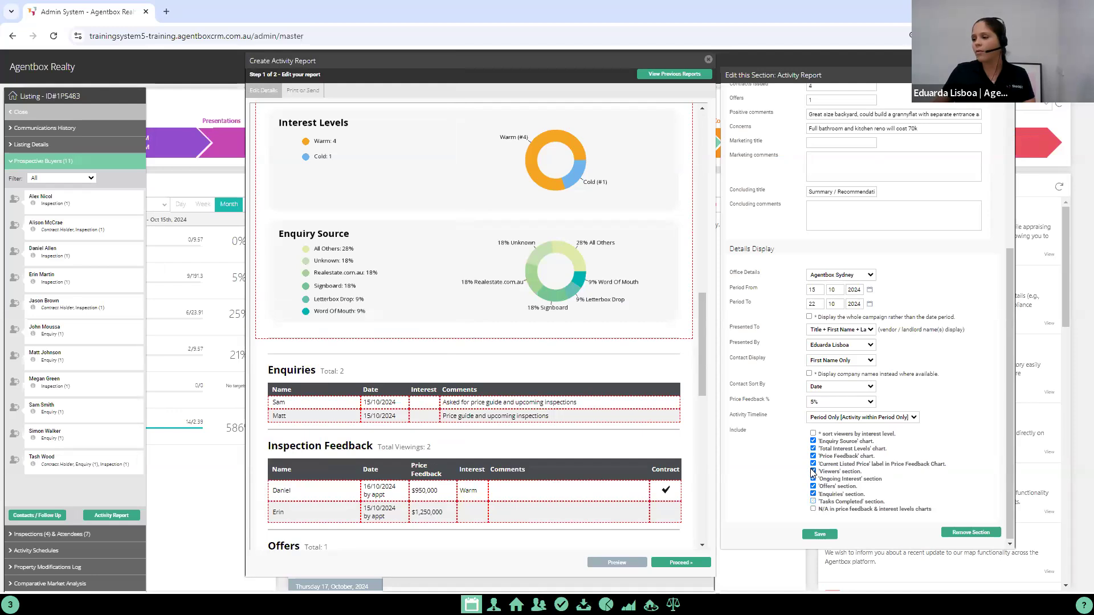
pyautogui.click(820, 535)
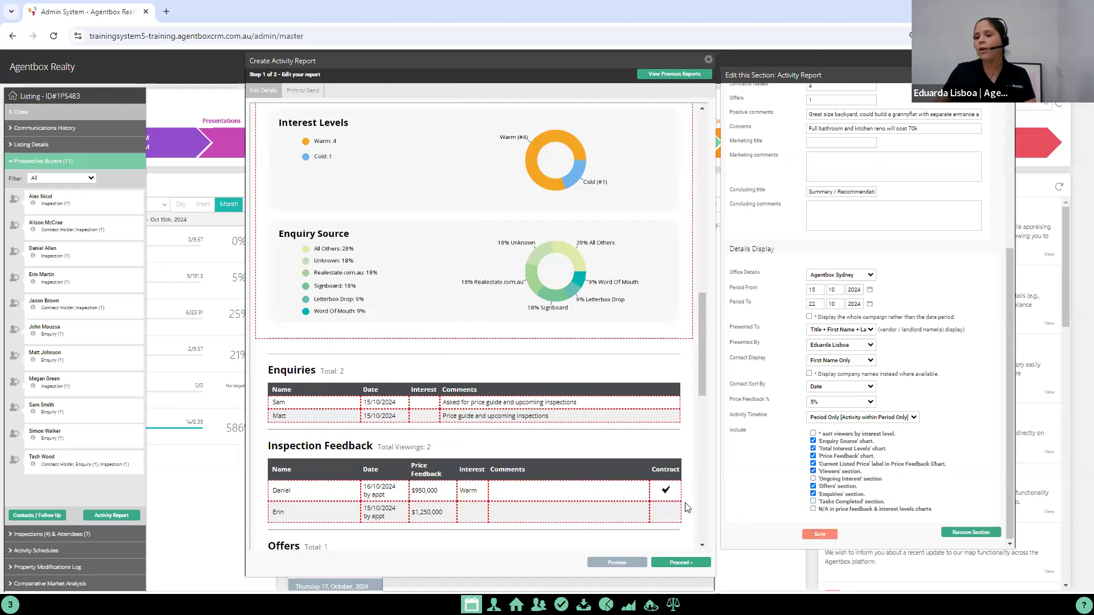
# Step: Check the updated report from campaign overview to activity timeline and proceed to its send and print stage
pyautogui.scroll(-12, 615, 473)
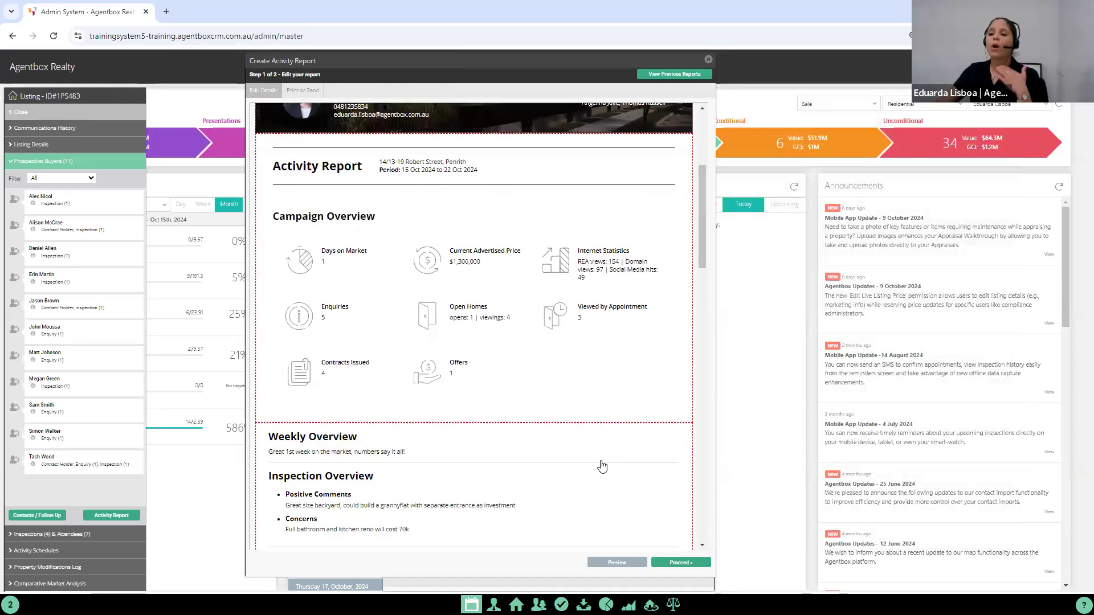
pyautogui.scroll(-6, 595, 459)
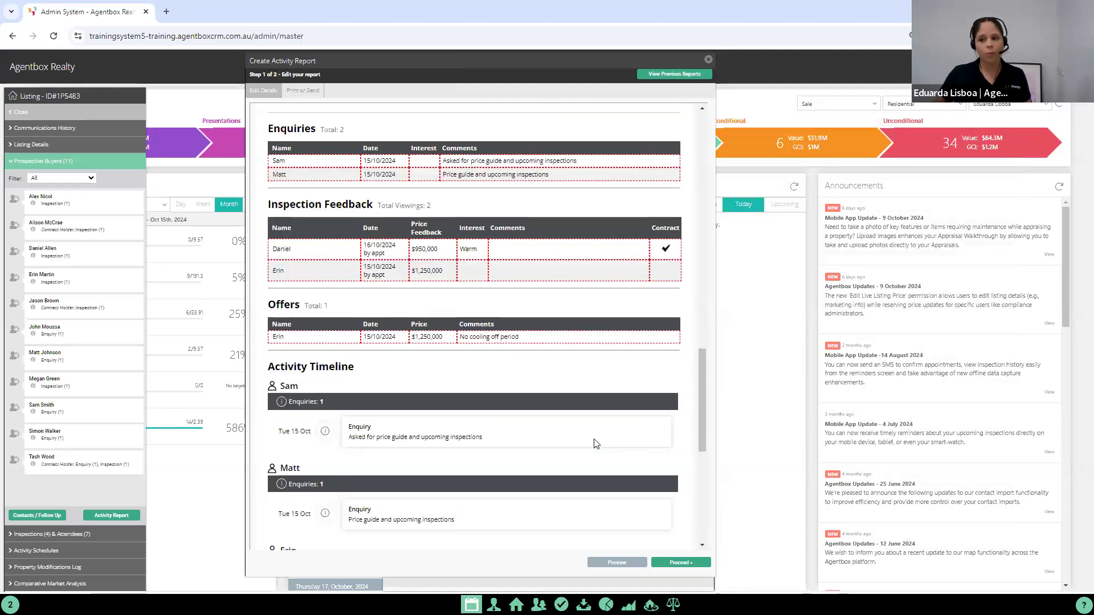
pyautogui.scroll(-6, 592, 444)
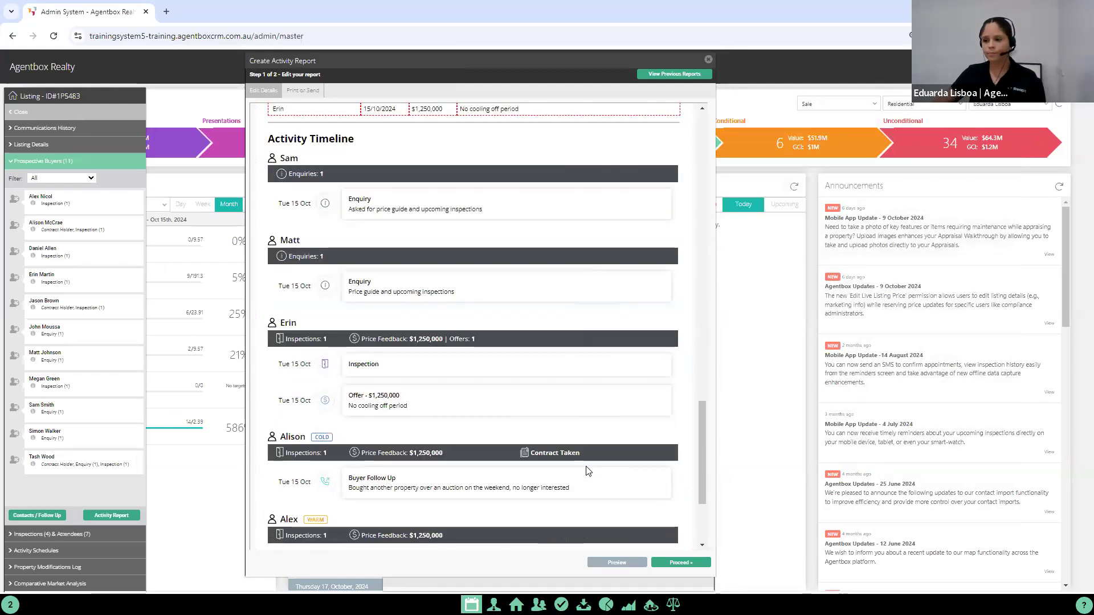
pyautogui.scroll(4, 592, 476)
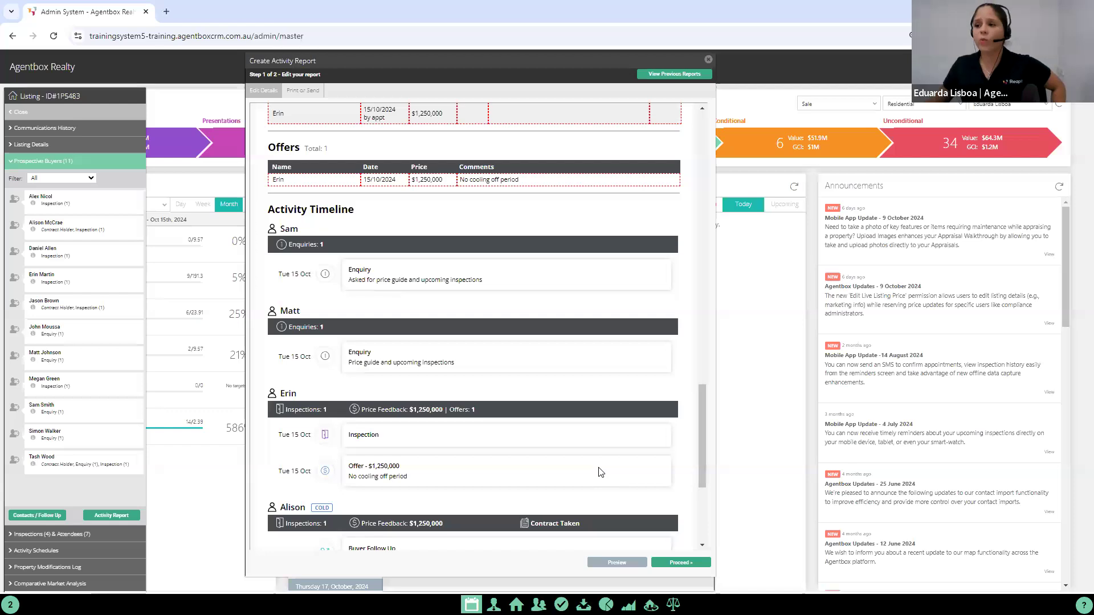
pyautogui.click(678, 562)
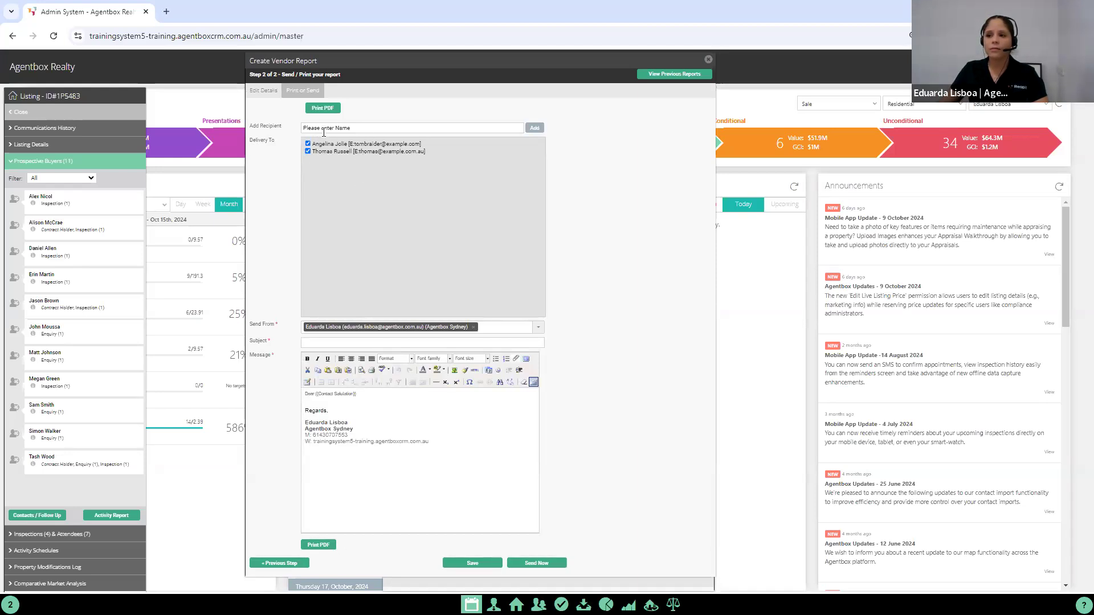
# Step: Add an extra contact, found by first name, to the report's delivery list and leave that recipient unticked
pyautogui.click(359, 130)
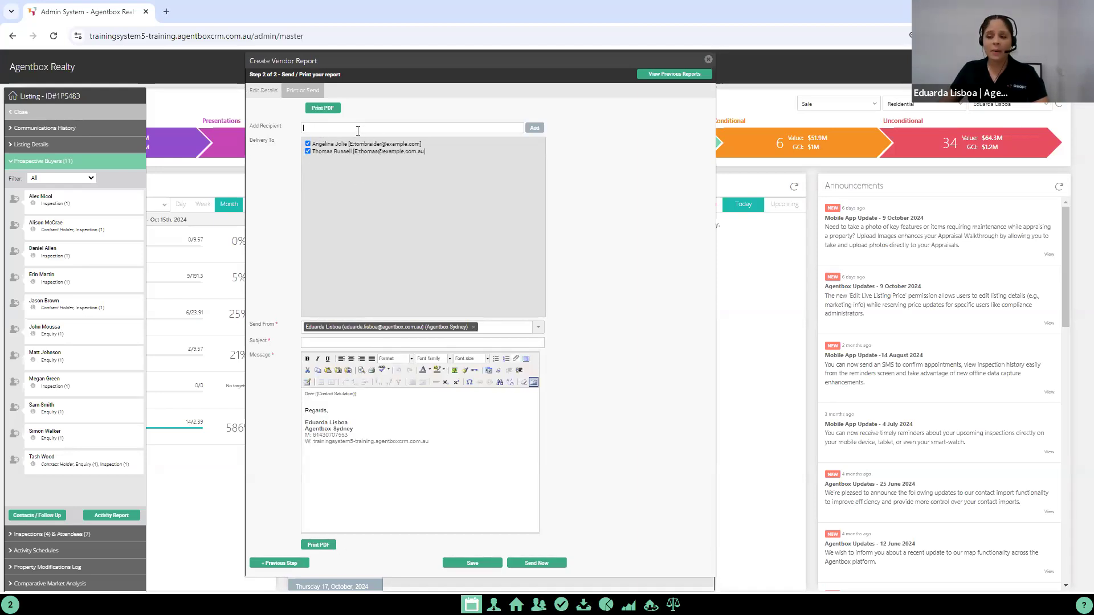
pyautogui.write('John')
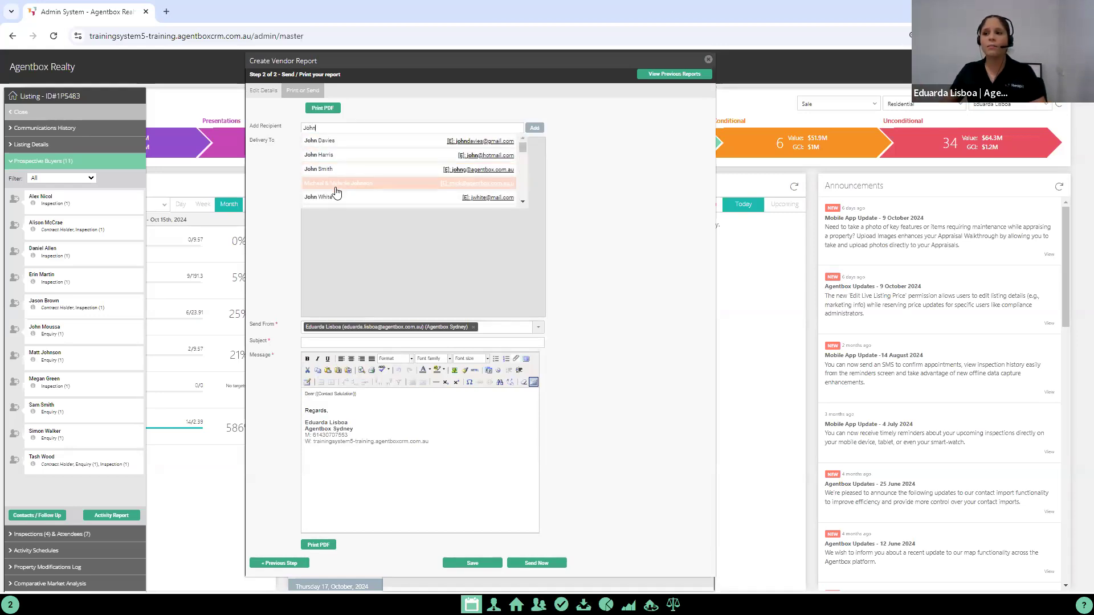
pyautogui.click(336, 155)
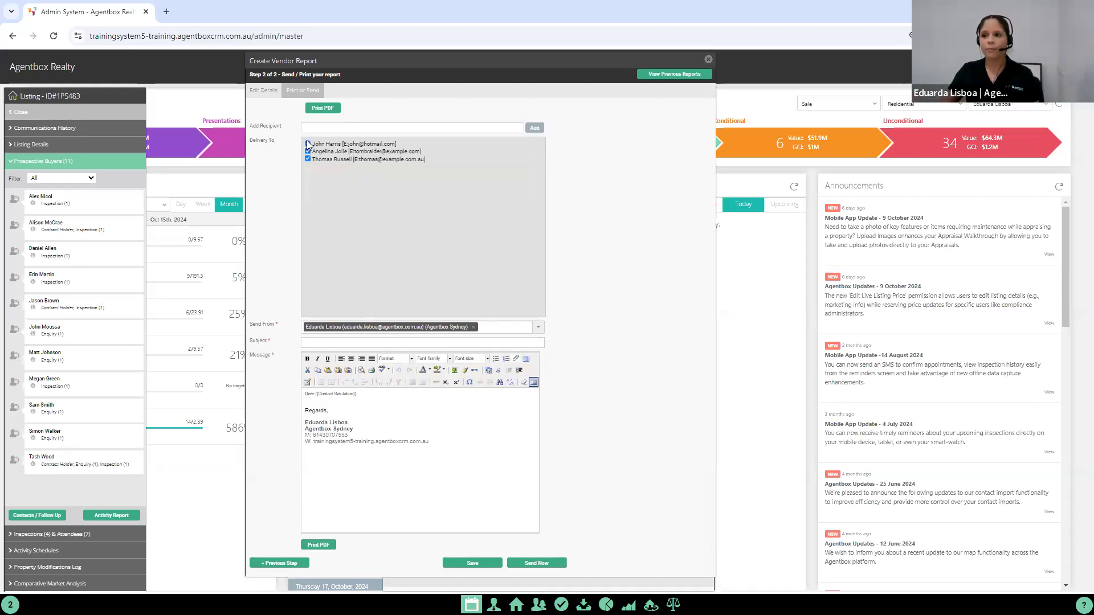
# Step: Set the email subject to "Weekly Activity Report 15/10" and insert a blank line below the message's salutation
pyautogui.click(341, 342)
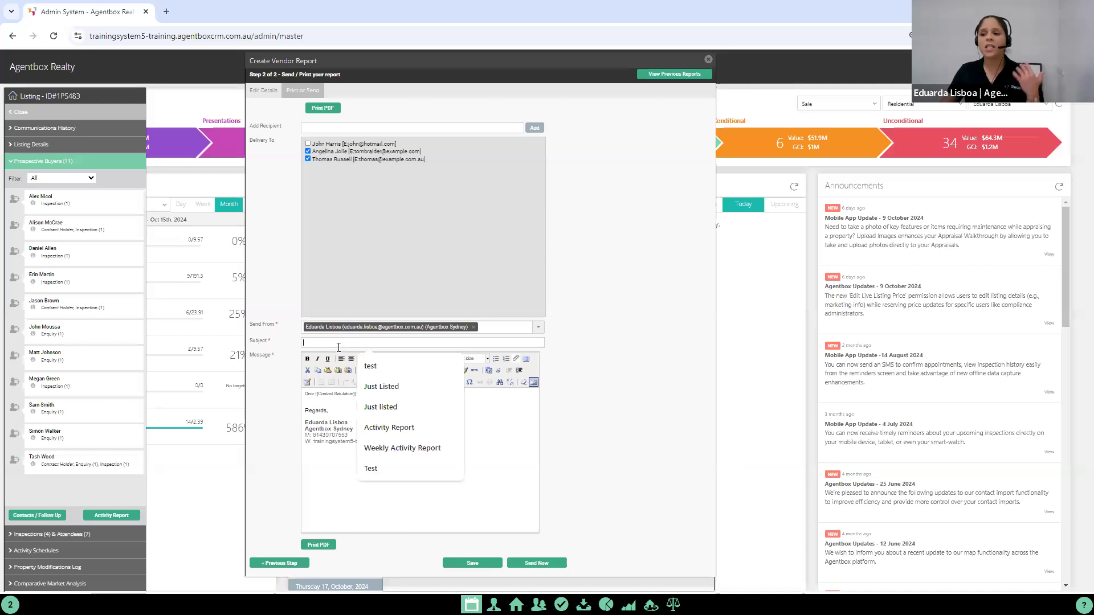
pyautogui.write('Weekly Activity Report')
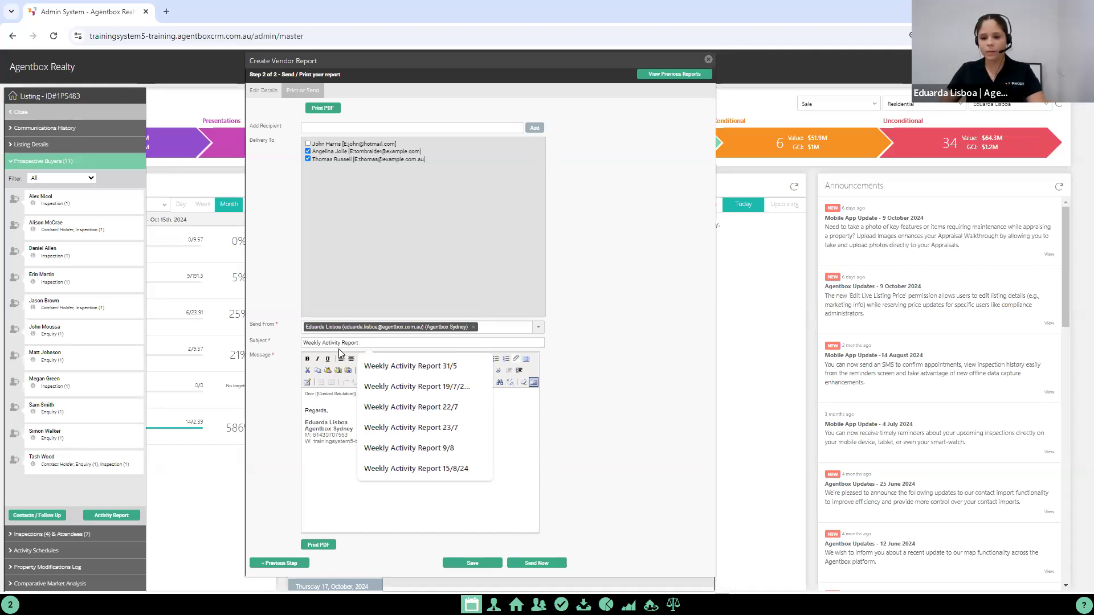
pyautogui.write(' 15/10')
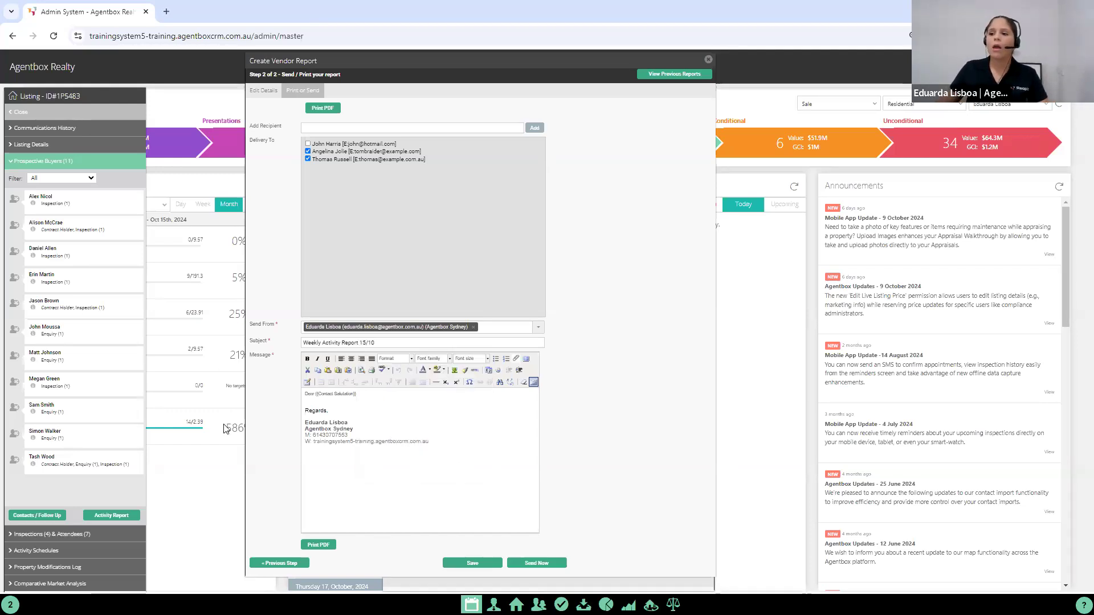
pyautogui.click(369, 396)
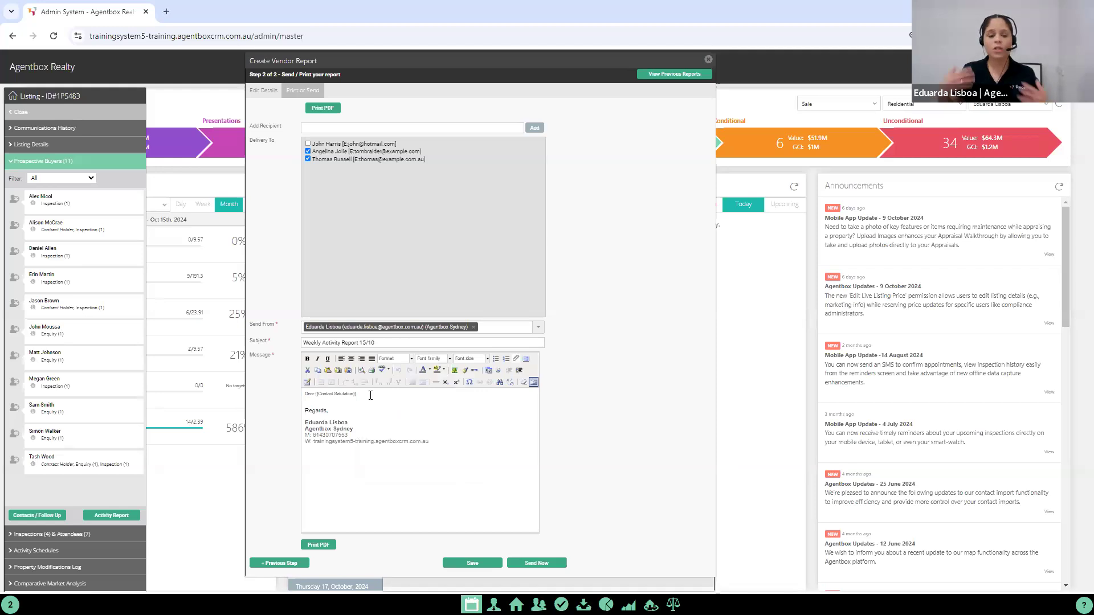
pyautogui.press('Return')
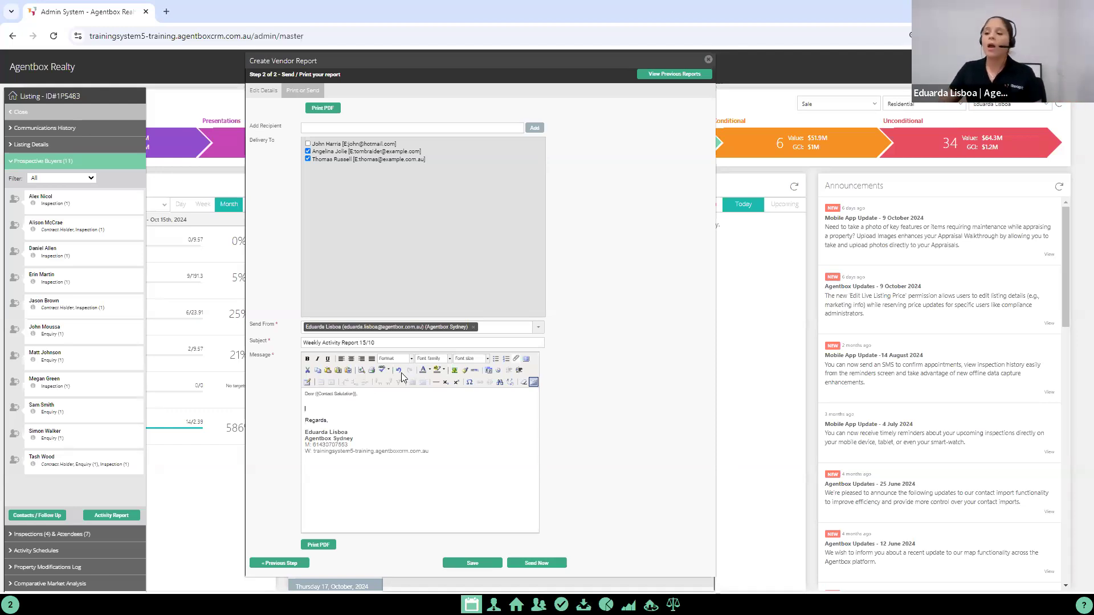
# Step: Look through the listing documents available as email attachments without attaching any, and save the activity report
pyautogui.click(516, 357)
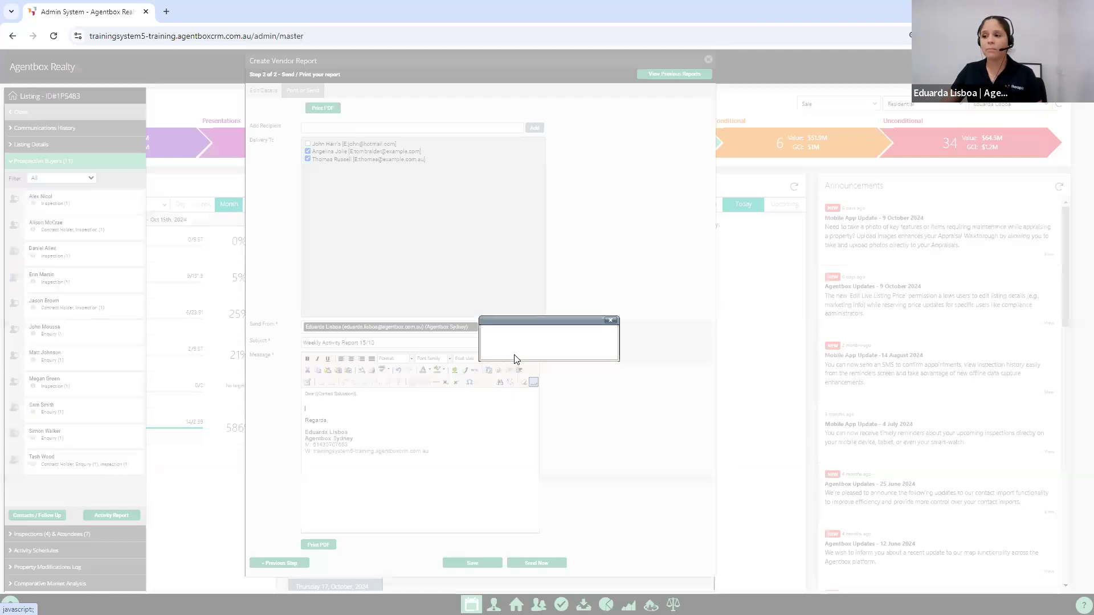
pyautogui.click(526, 333)
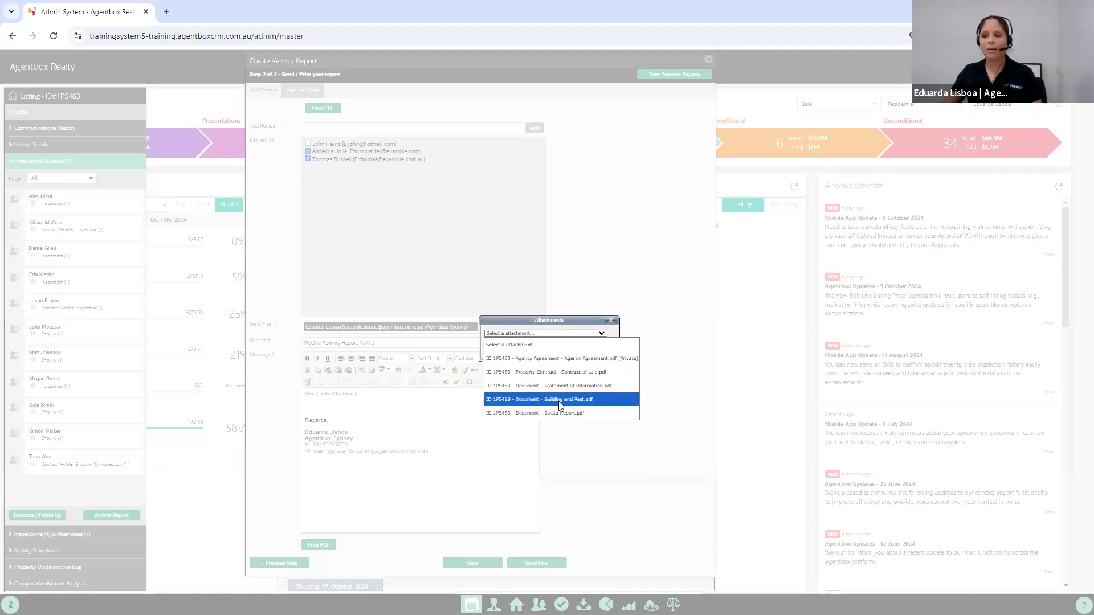
pyautogui.click(610, 321)
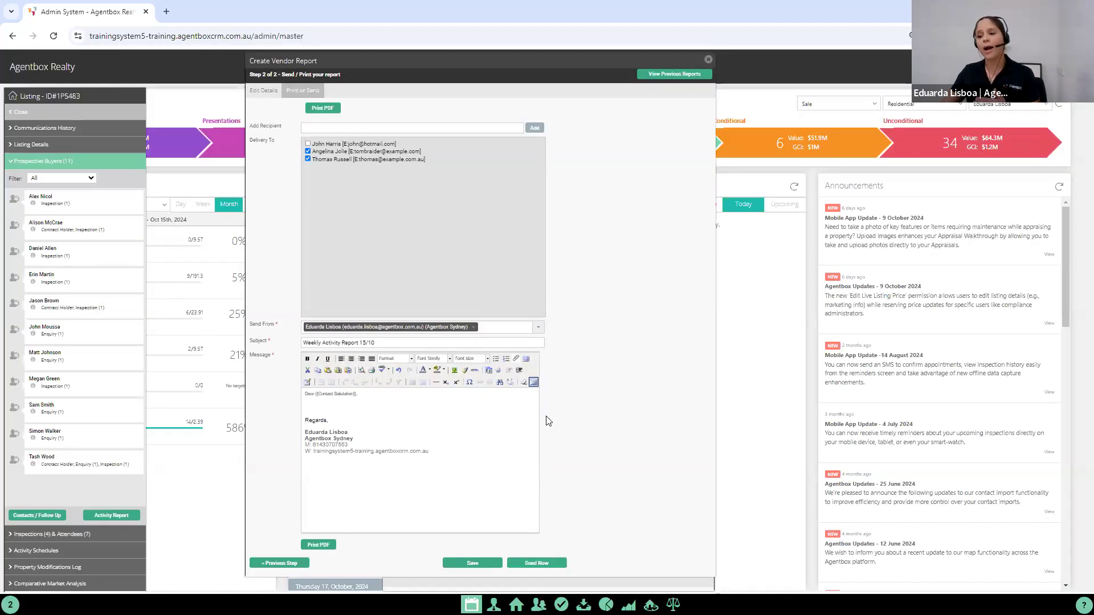
pyautogui.click(477, 564)
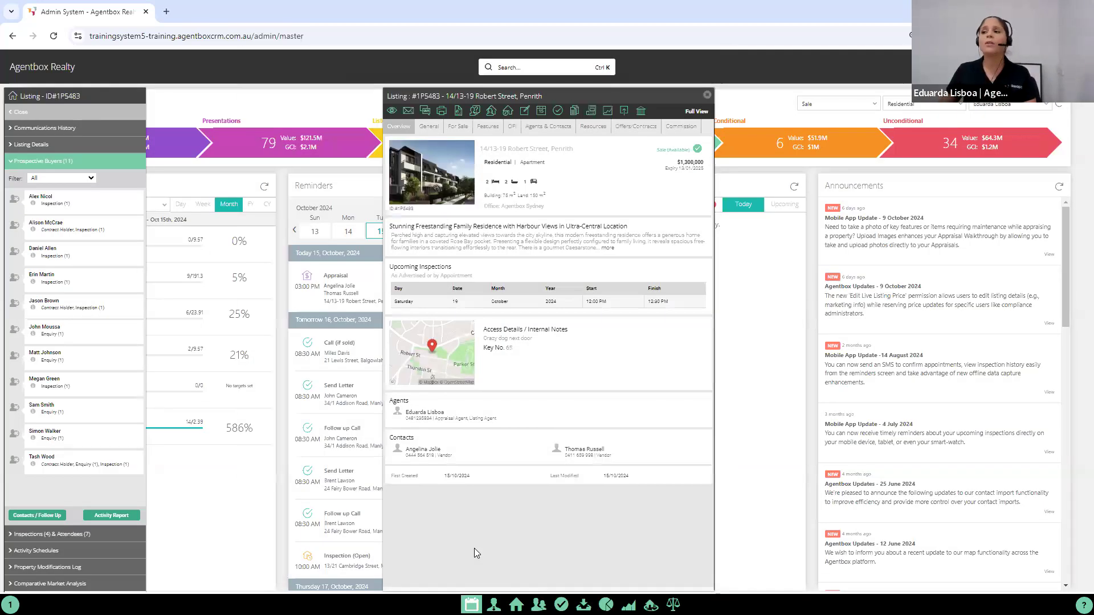
# Step: Upload Management Agreement.pdf to the other documents in the listing's resources
pyautogui.click(593, 126)
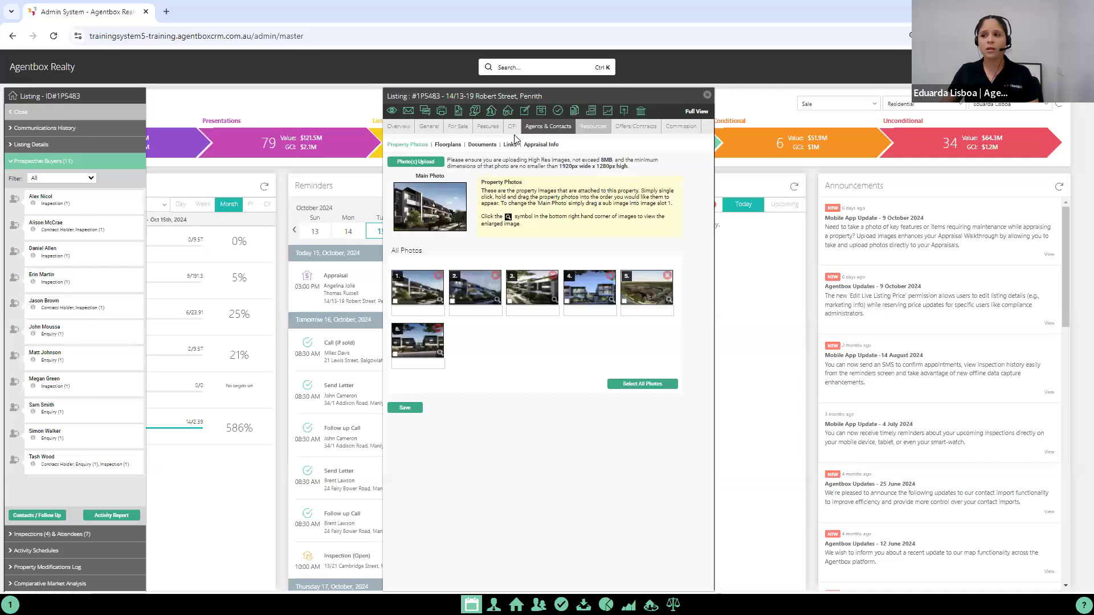
pyautogui.click(481, 147)
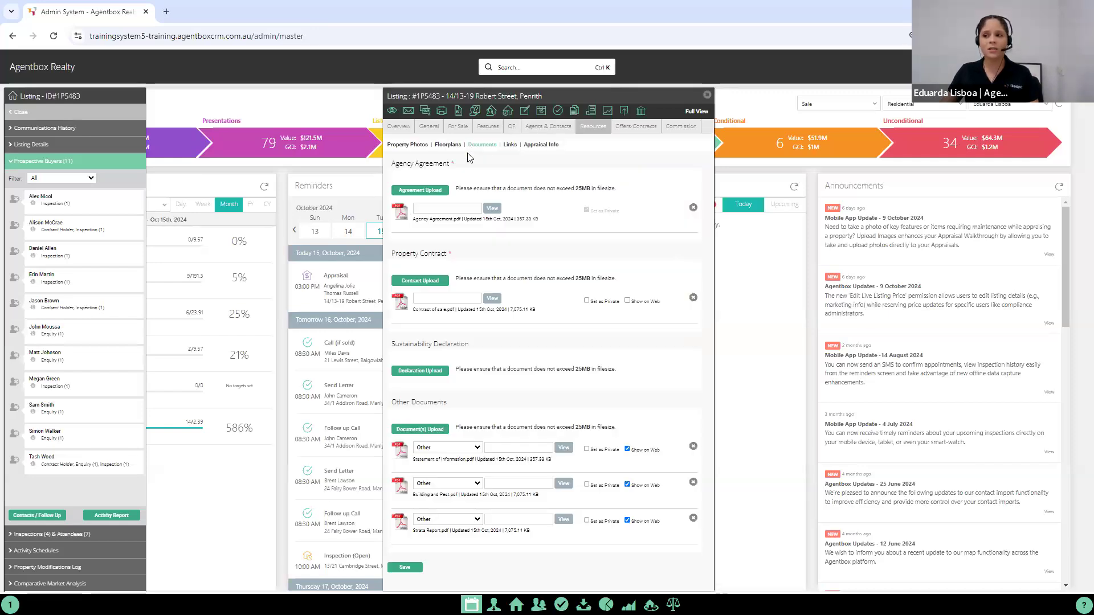
pyautogui.moveTo(389, 400); pyautogui.dragTo(465, 405)
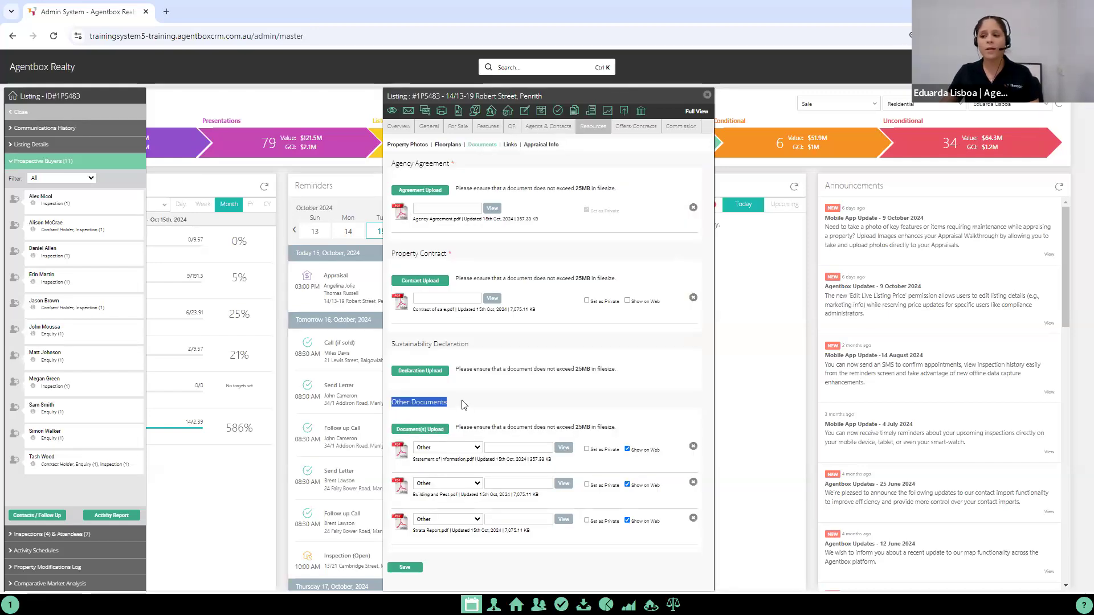
pyautogui.click(424, 434)
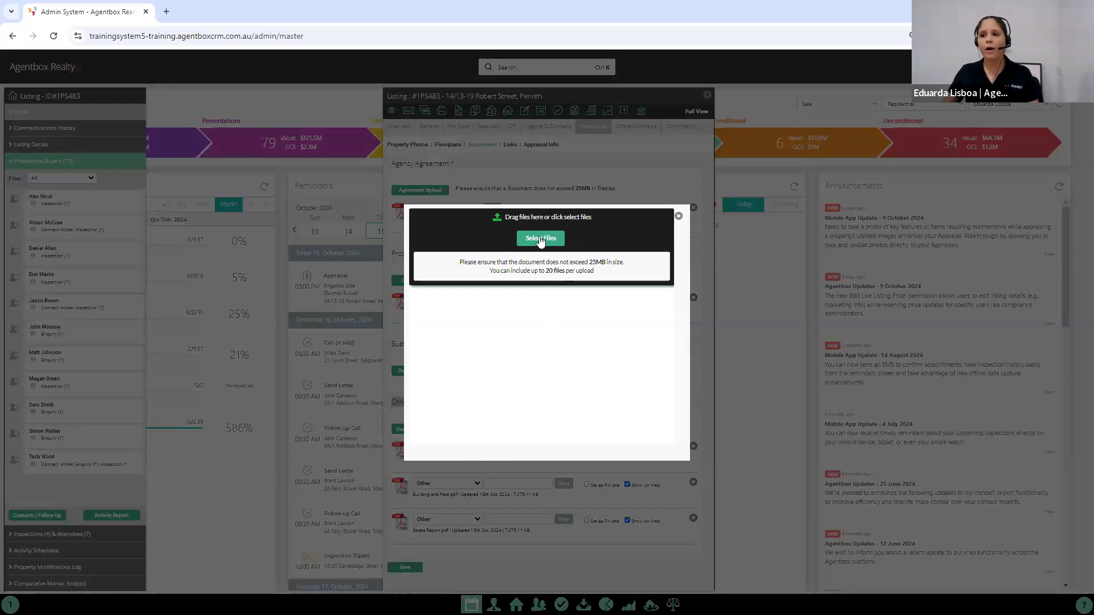
pyautogui.click(541, 239)
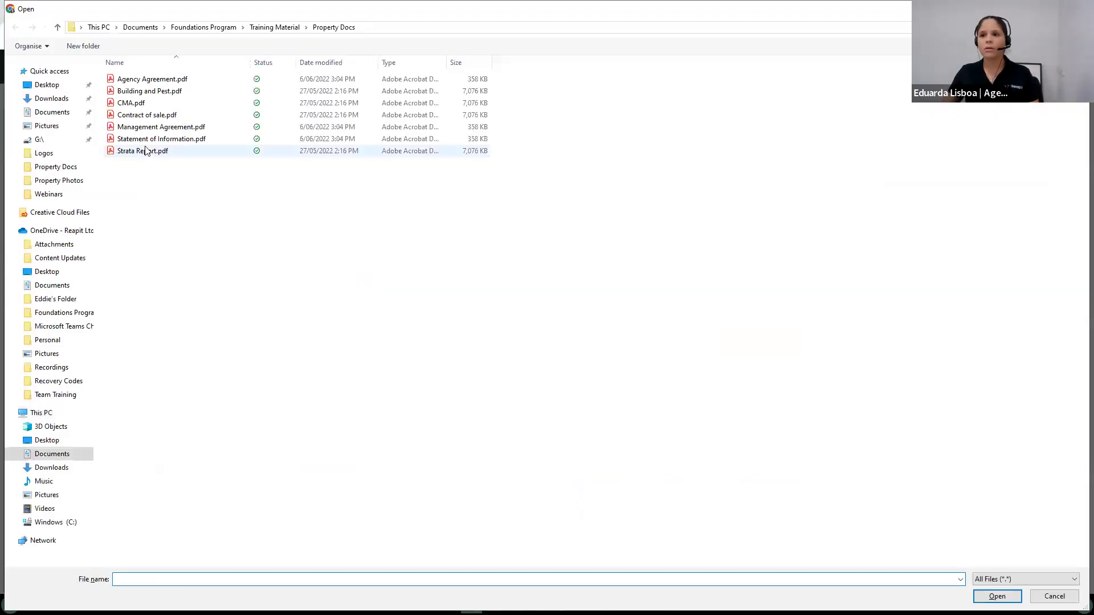
pyautogui.doubleClick(160, 127)
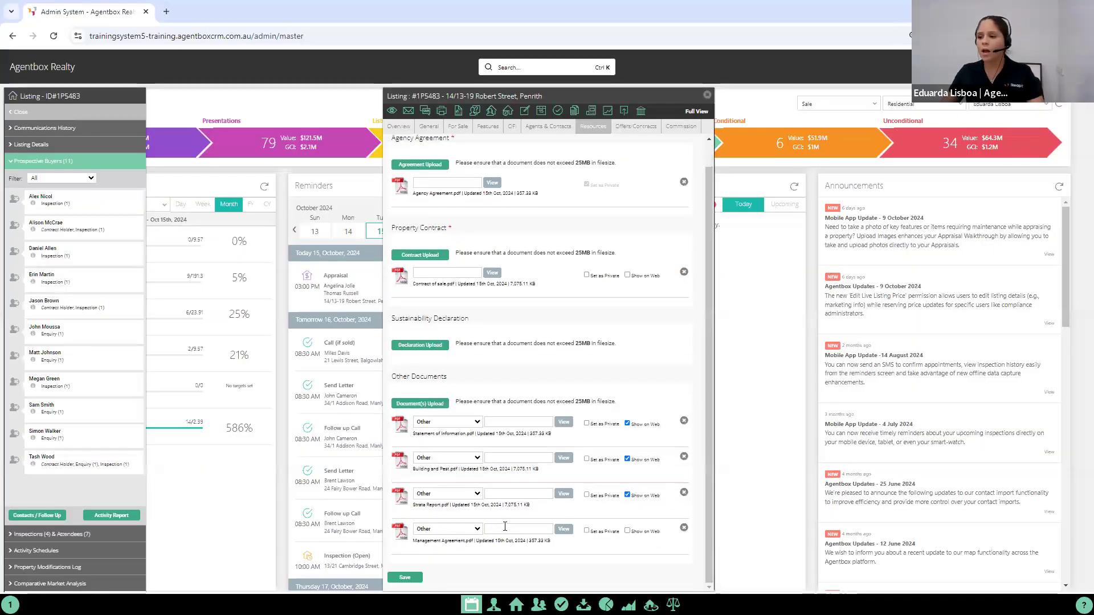
# Step: Title the uploaded management agreement document "REA Report 14/10" and save the listing's documents
pyautogui.click(506, 529)
pyautogui.write('REA Report 14/10')
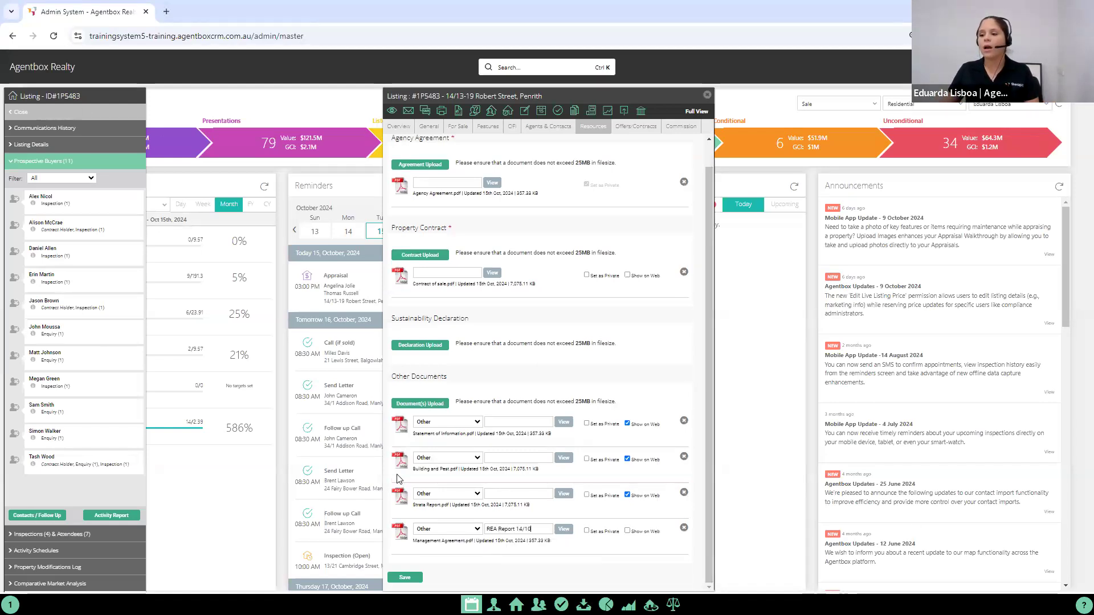
pyautogui.click(404, 577)
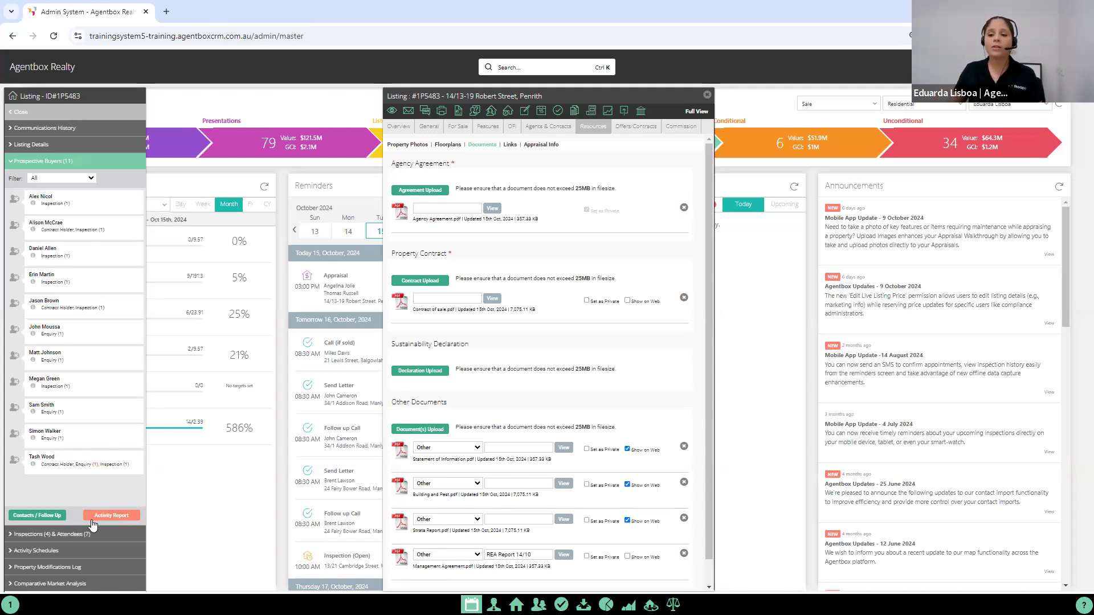
# Step: Go to the listing's previous activity reports and reopen "Weekly Activity Report 15/10" for editing
pyautogui.click(111, 515)
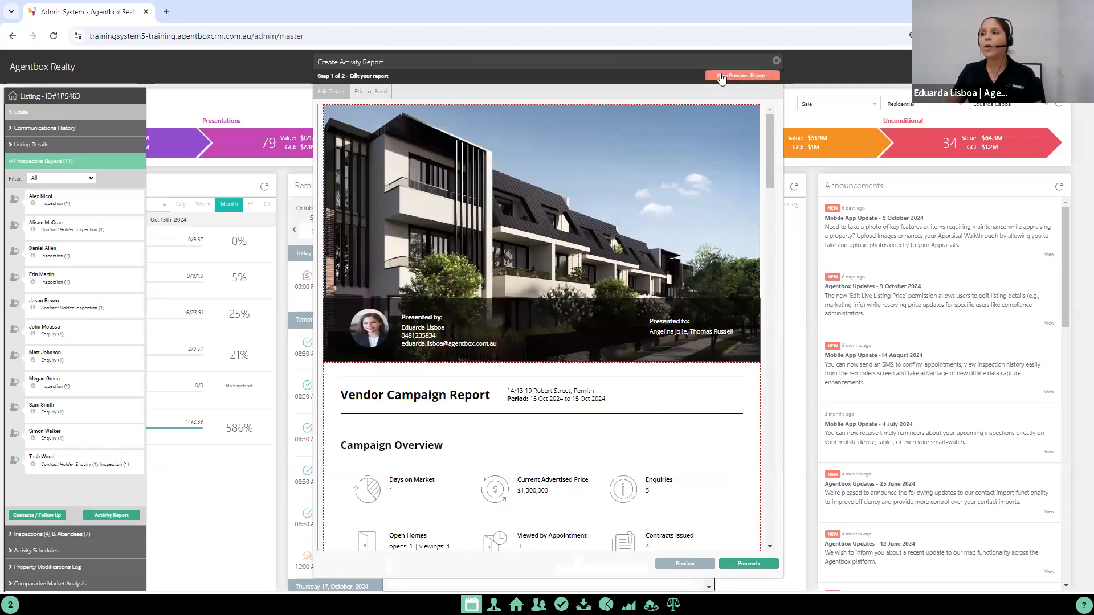
pyautogui.click(746, 77)
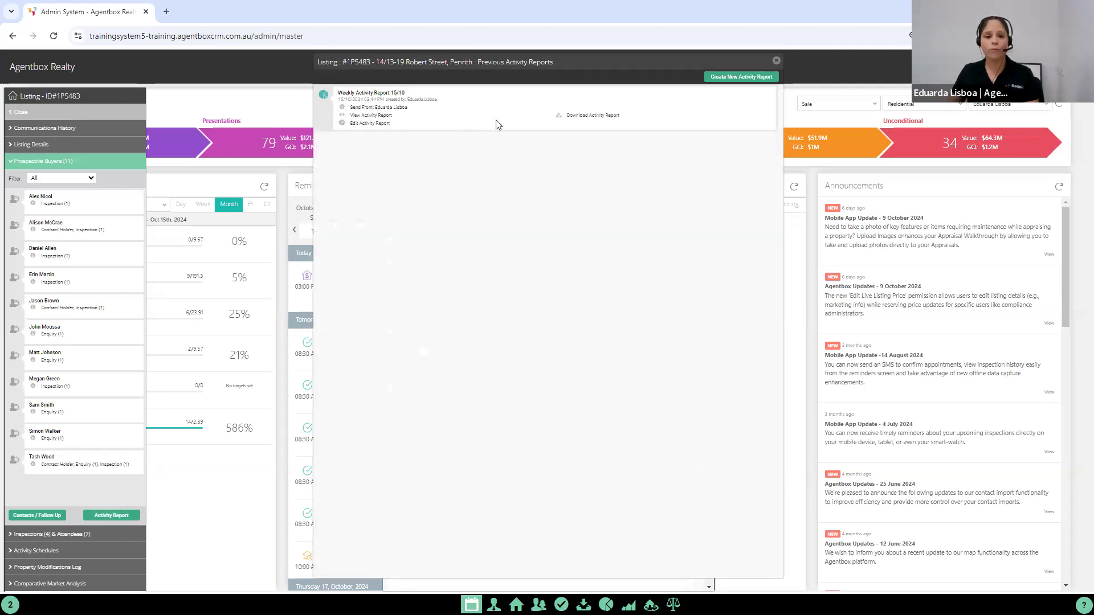
pyautogui.click(357, 124)
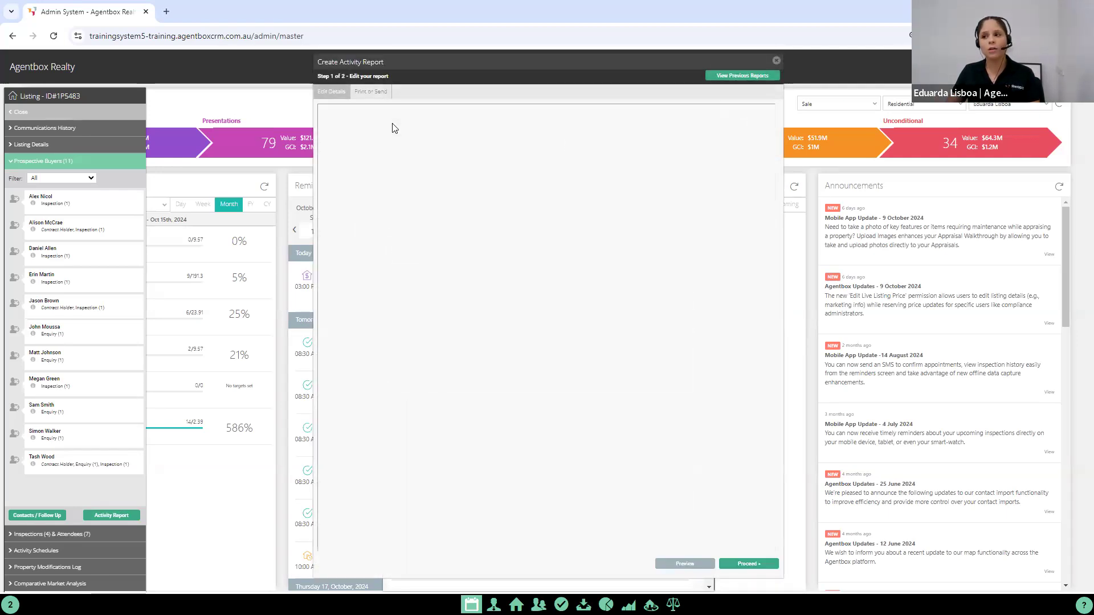
# Step: Generate the activity report's PDF and try inserting a download link to REA Report 14/10 in the email message
pyautogui.click(750, 564)
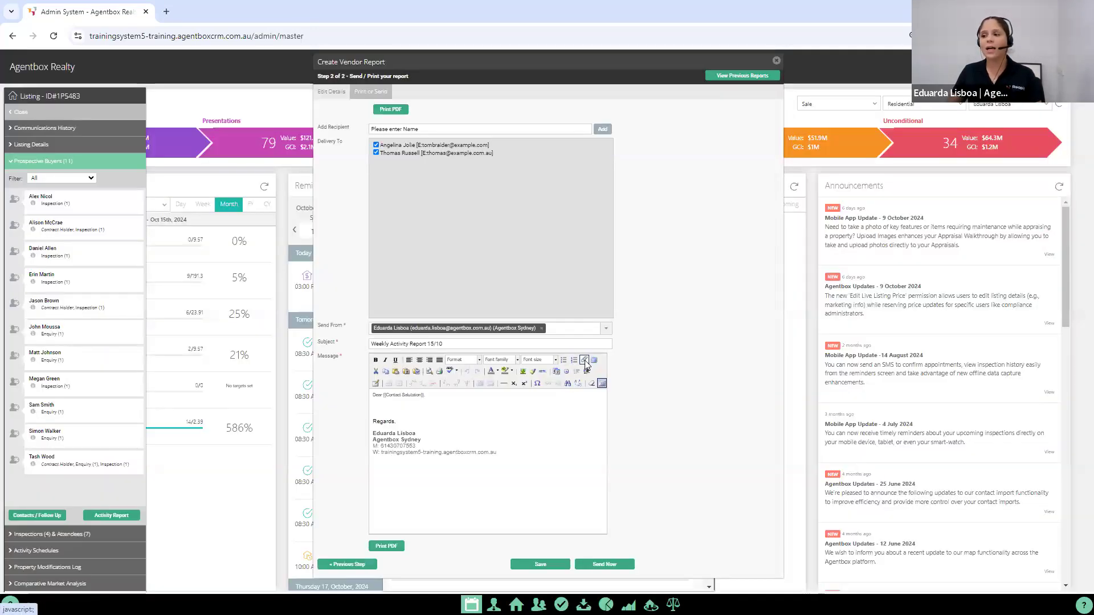
pyautogui.click(583, 359)
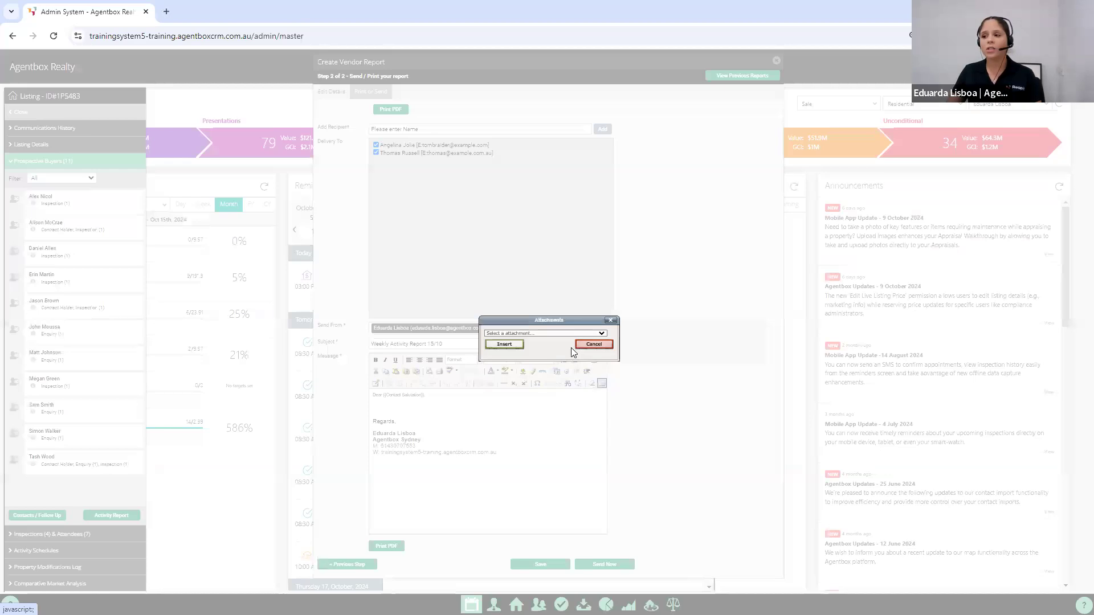
pyautogui.click(558, 333)
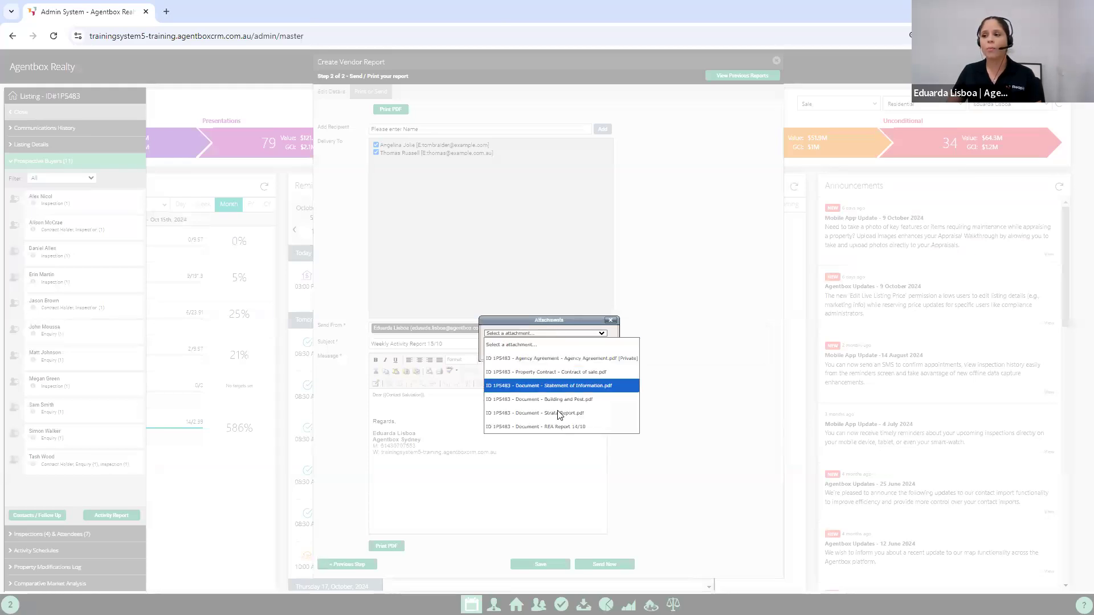
pyautogui.click(562, 427)
pyautogui.click(512, 346)
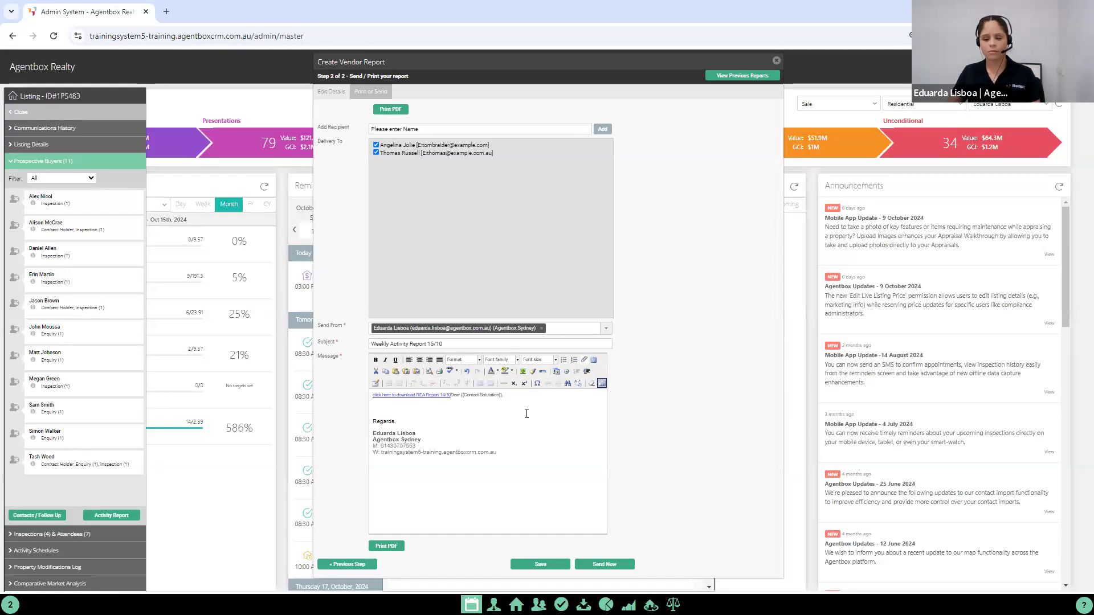
# Step: Replace the misplaced link with a REA Report 14/10 download link on its own line below the salutation, and send the report email
pyautogui.hotkey('ctrl', 'z')
pyautogui.press('Return')
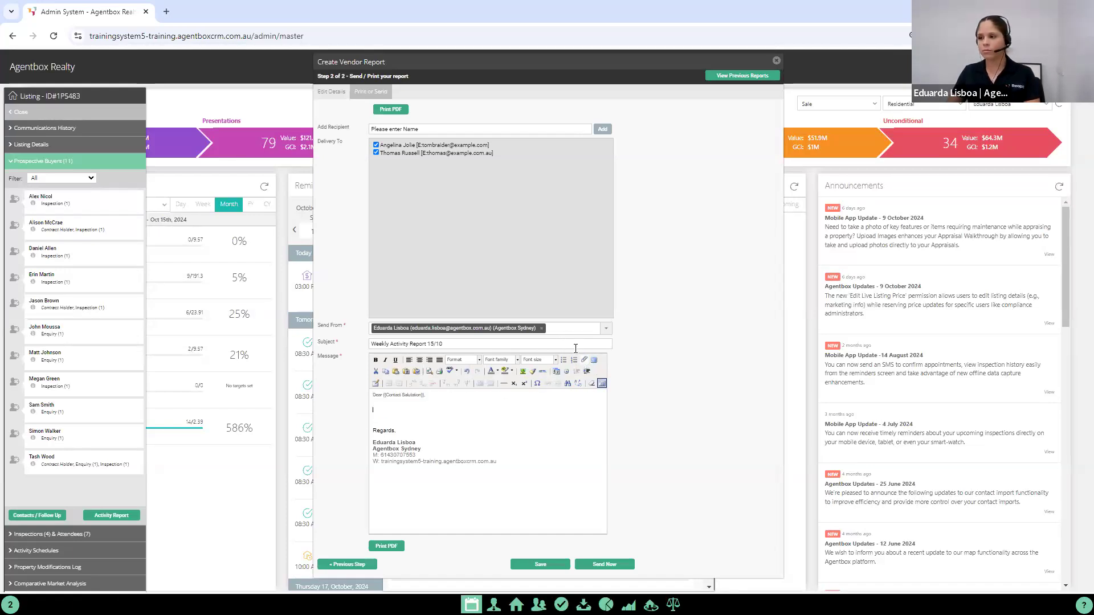
pyautogui.click(584, 359)
pyautogui.click(534, 334)
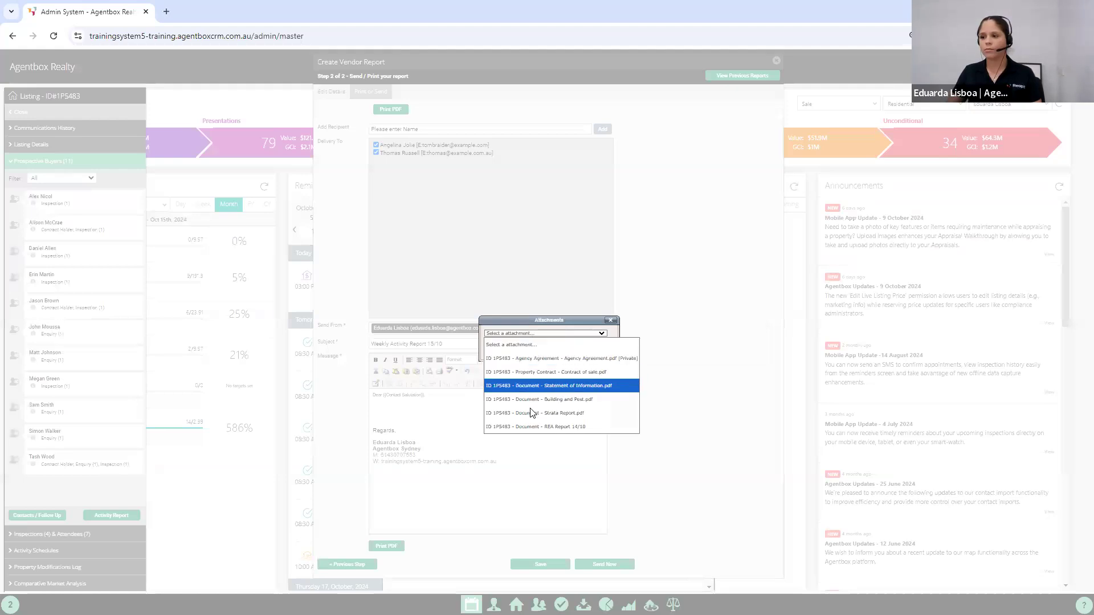
pyautogui.click(516, 387)
pyautogui.press('Return')
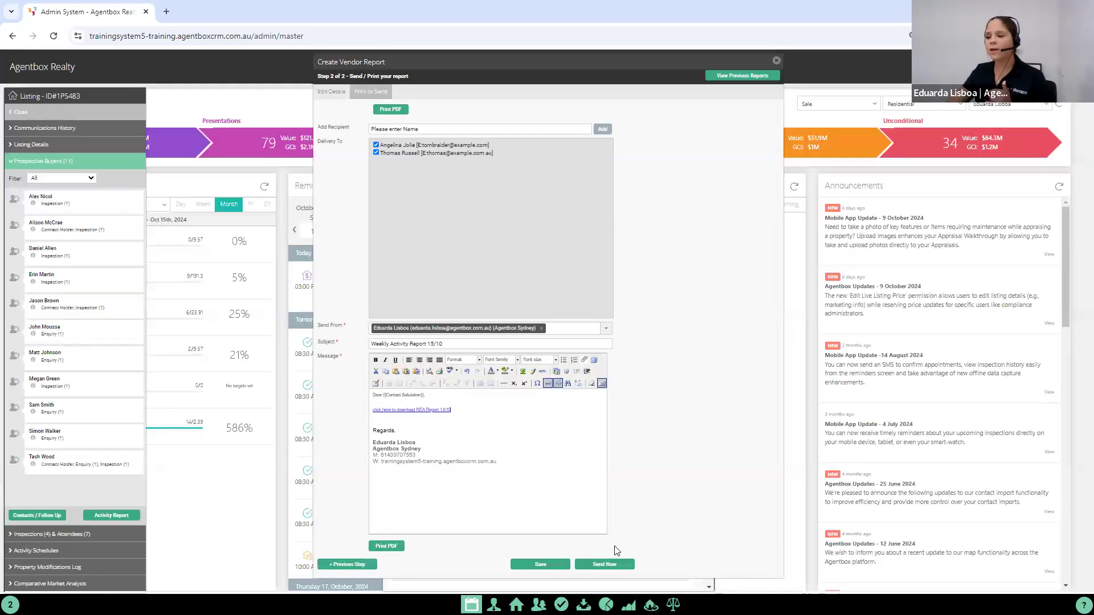
pyautogui.click(596, 565)
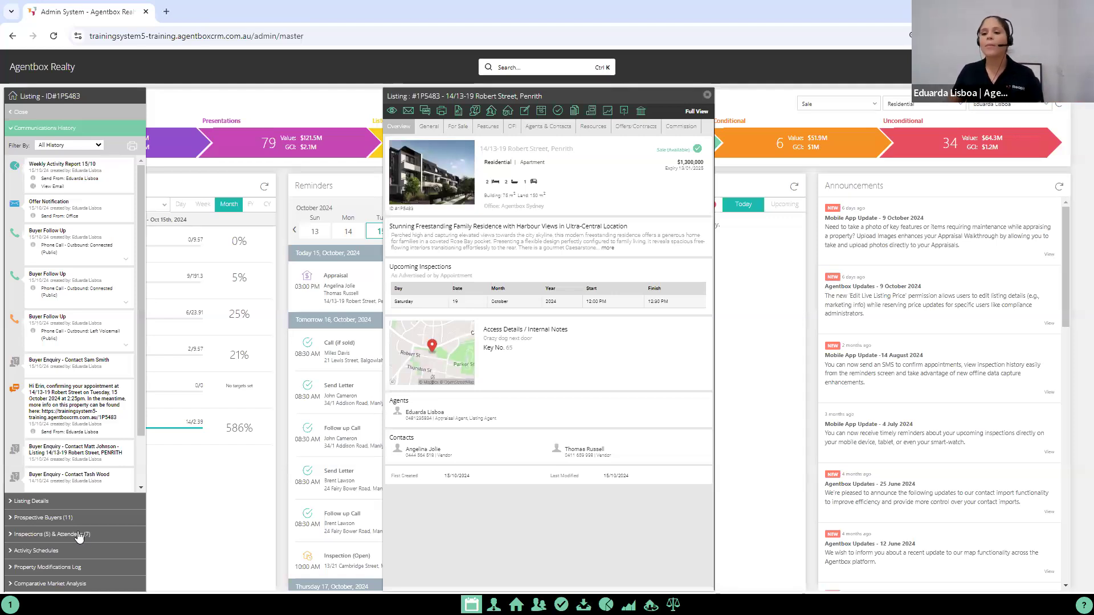
# Step: Go to the listing's previous activity reports and clone "Weekly Activity Report 15/10"
pyautogui.click(69, 517)
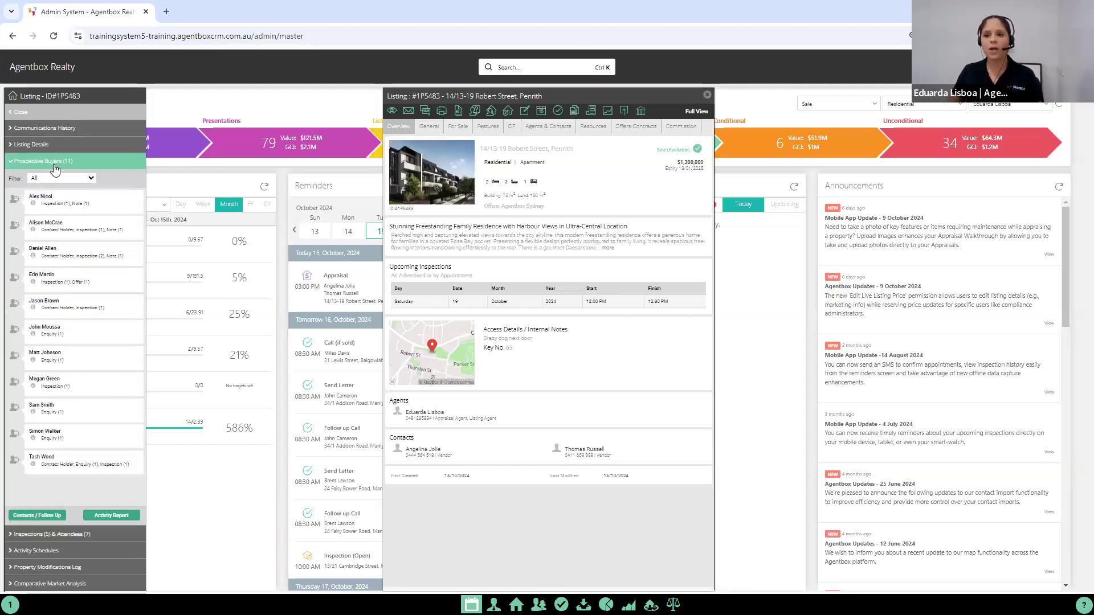
pyautogui.click(114, 516)
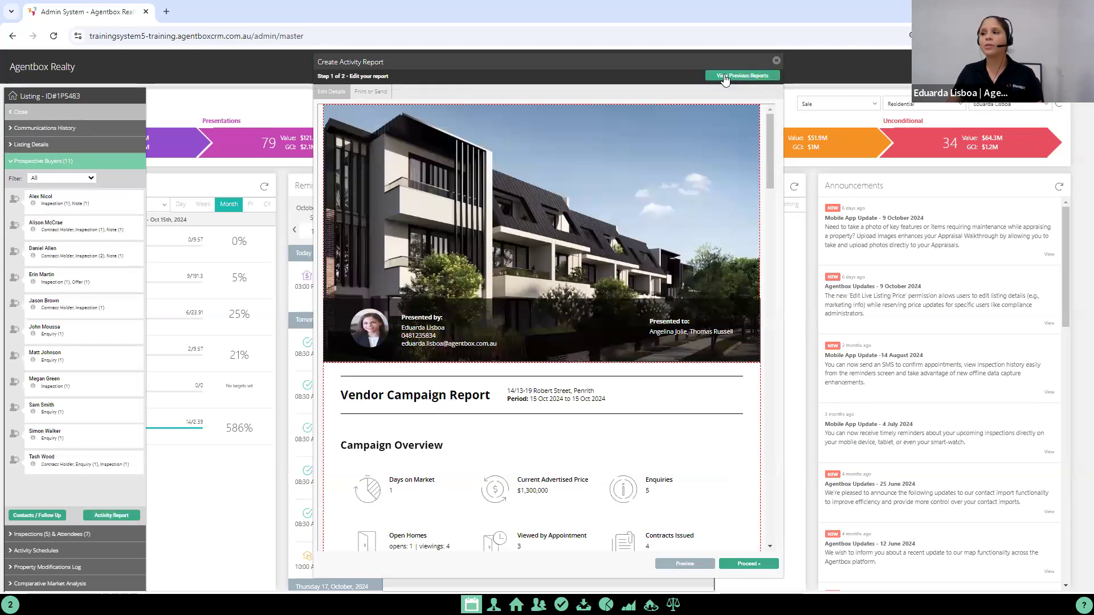
pyautogui.click(743, 77)
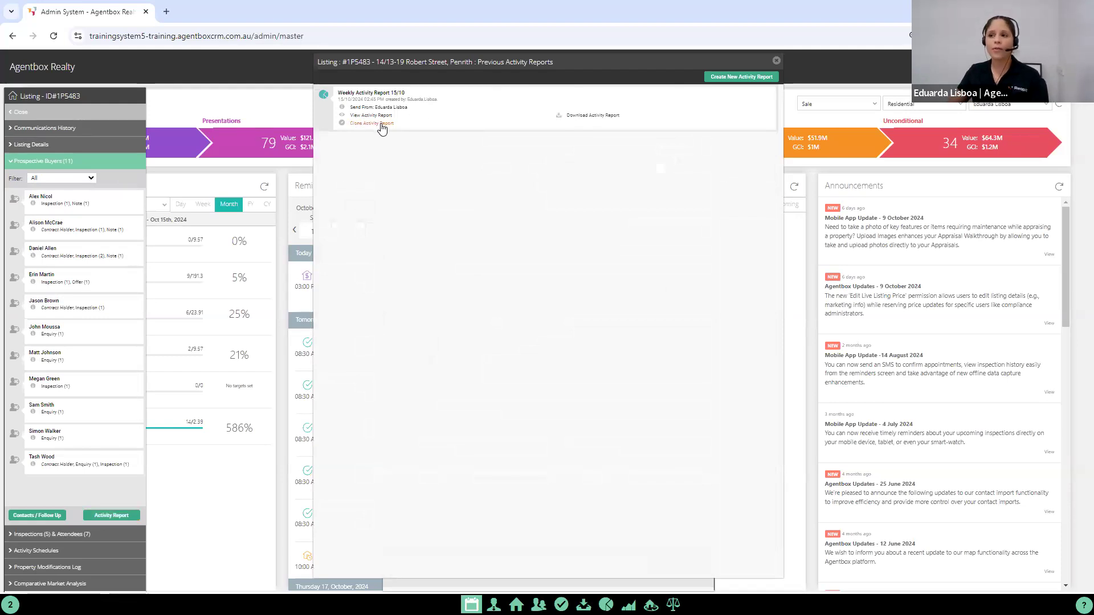
pyautogui.click(382, 124)
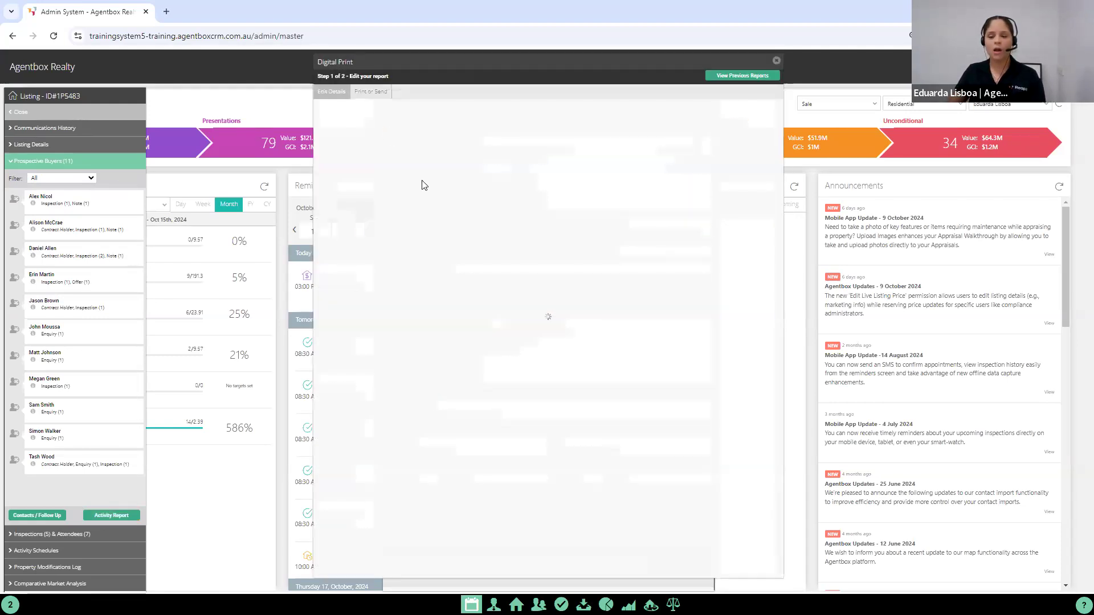
# Step: Examine the cloned report's campaign overview, comments and feedback charts, and close the report and listing without saving
pyautogui.scroll(-6, 498, 438)
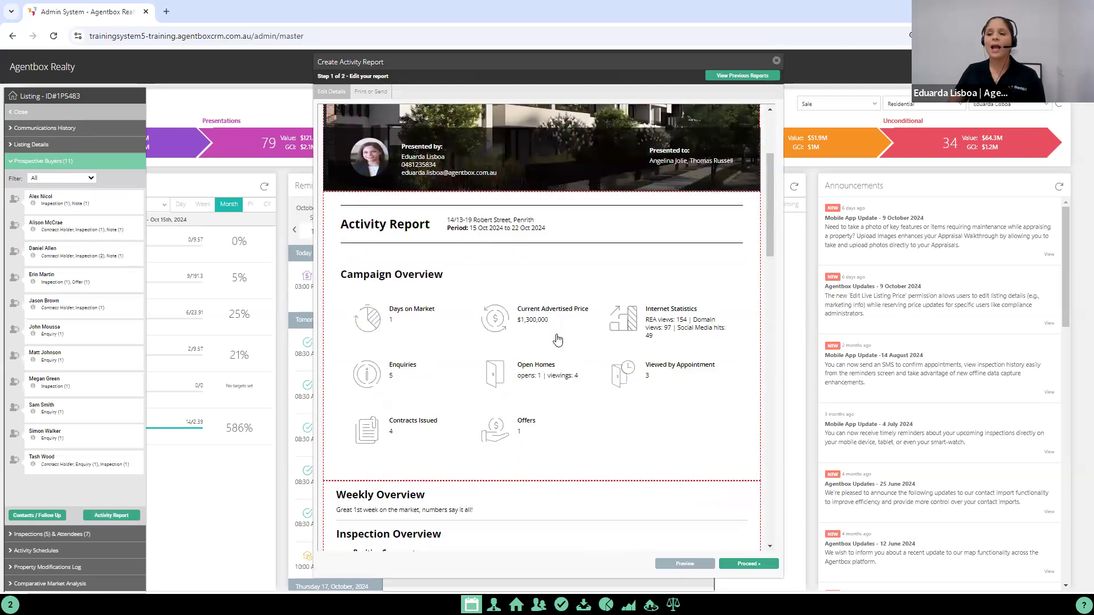
pyautogui.scroll(-4, 492, 481)
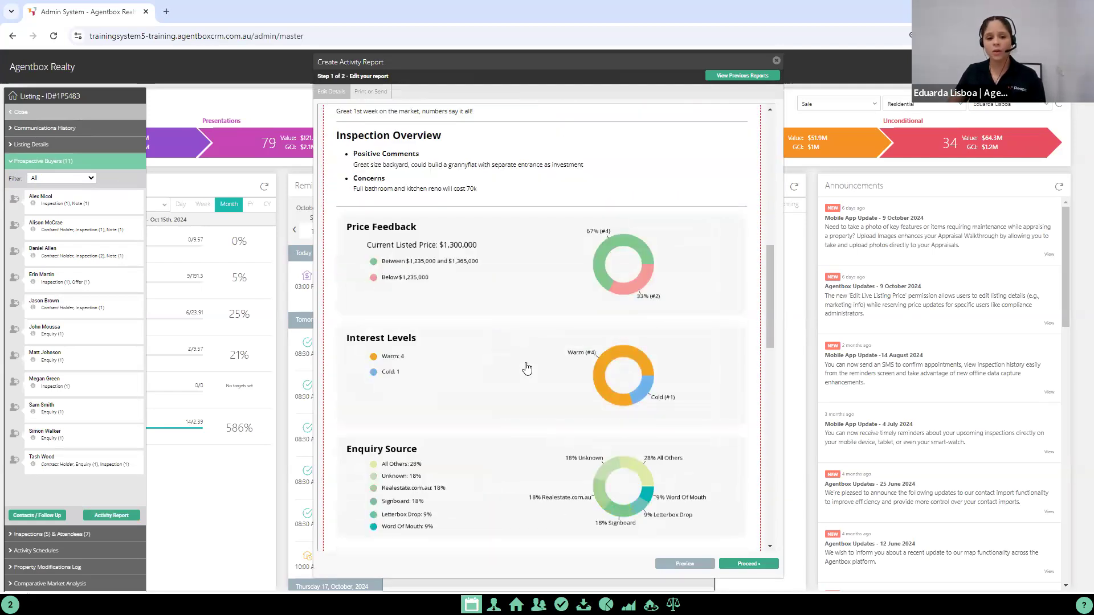
pyautogui.scroll(3, 539, 286)
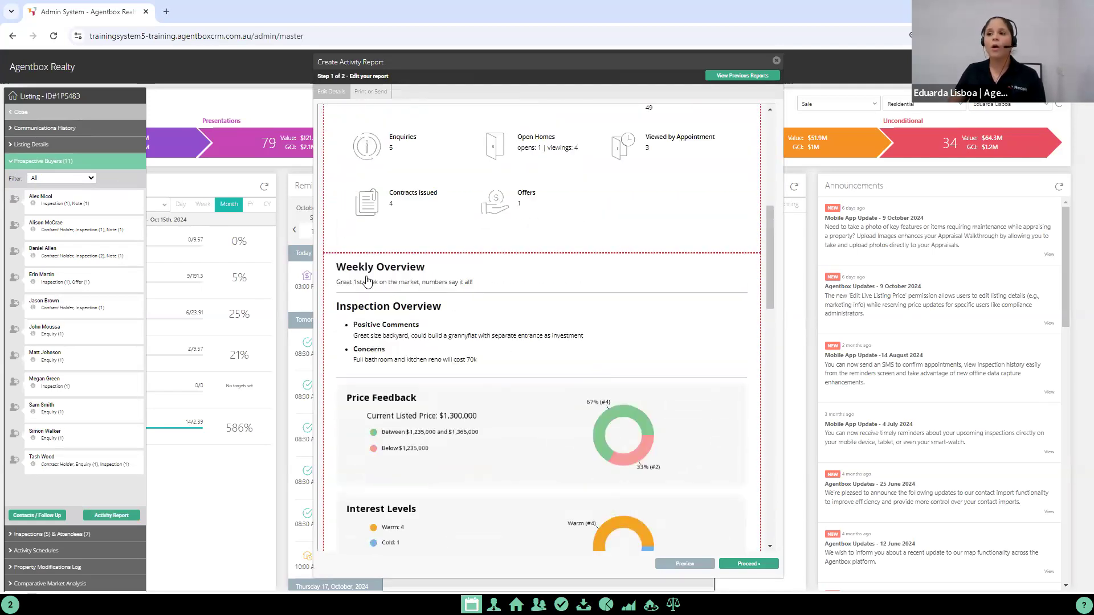
pyautogui.scroll(4, 398, 261)
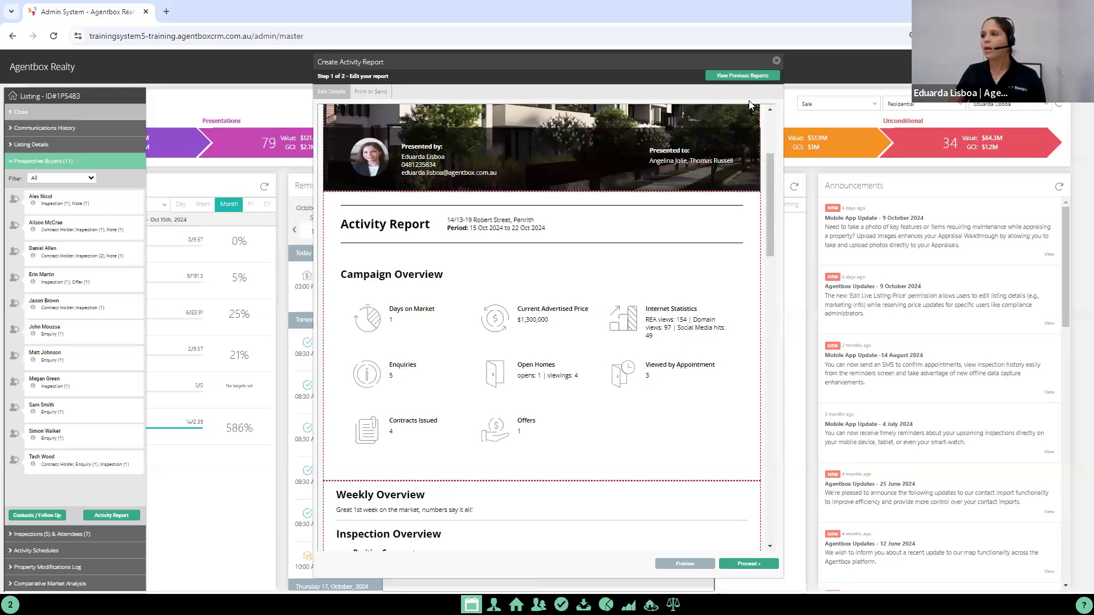
pyautogui.click(775, 60)
pyautogui.click(707, 95)
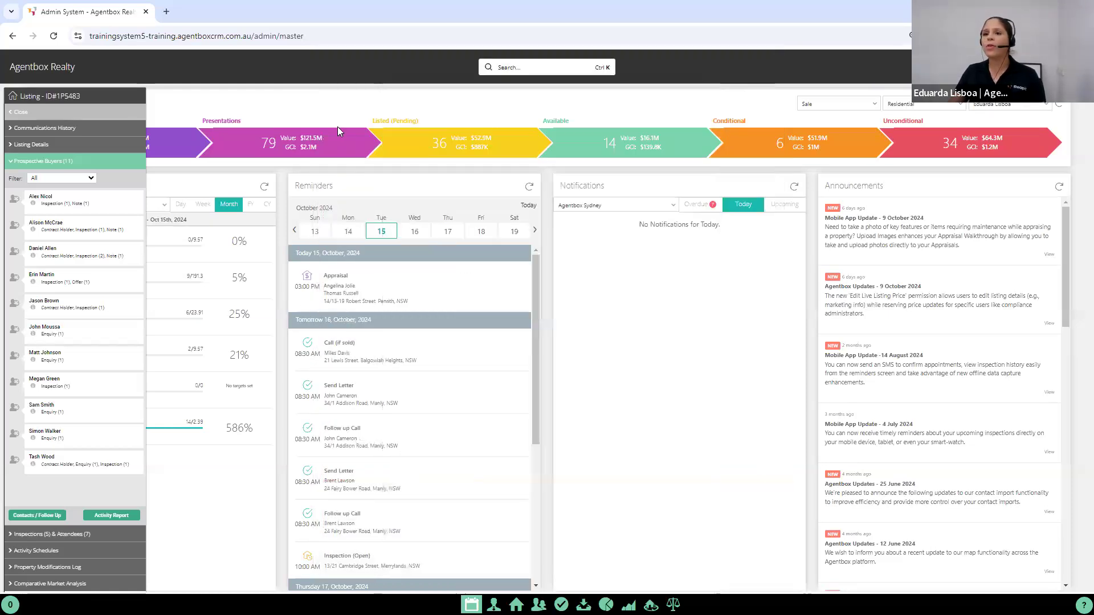
pyautogui.click(18, 114)
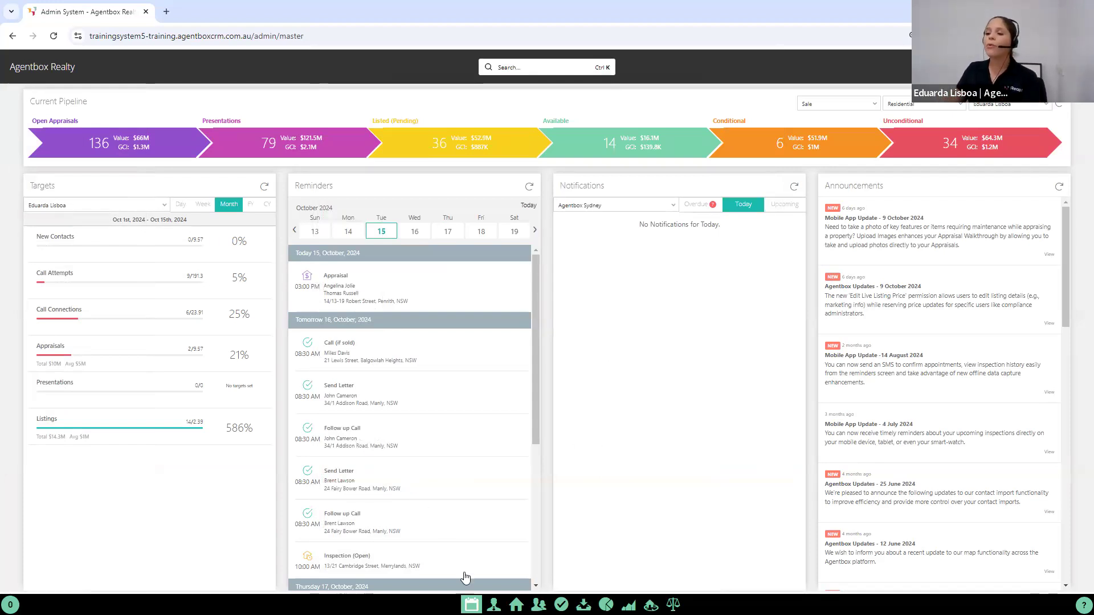
# Step: Review the header, default sections and colour options for the Listing Activity Report in the office's system configuration
pyautogui.click(493, 604)
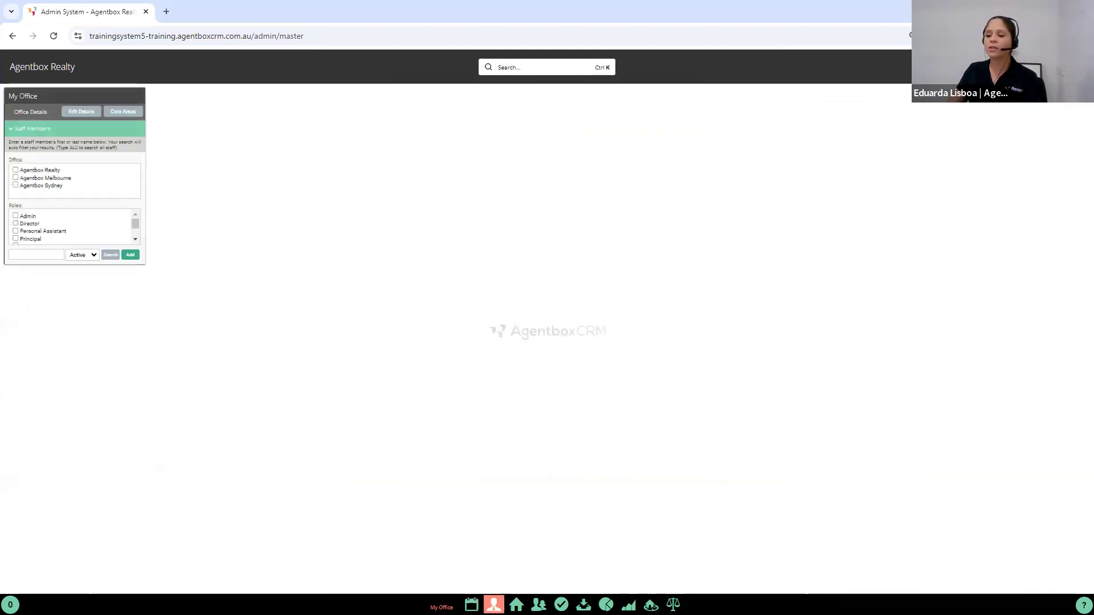
pyautogui.click(79, 111)
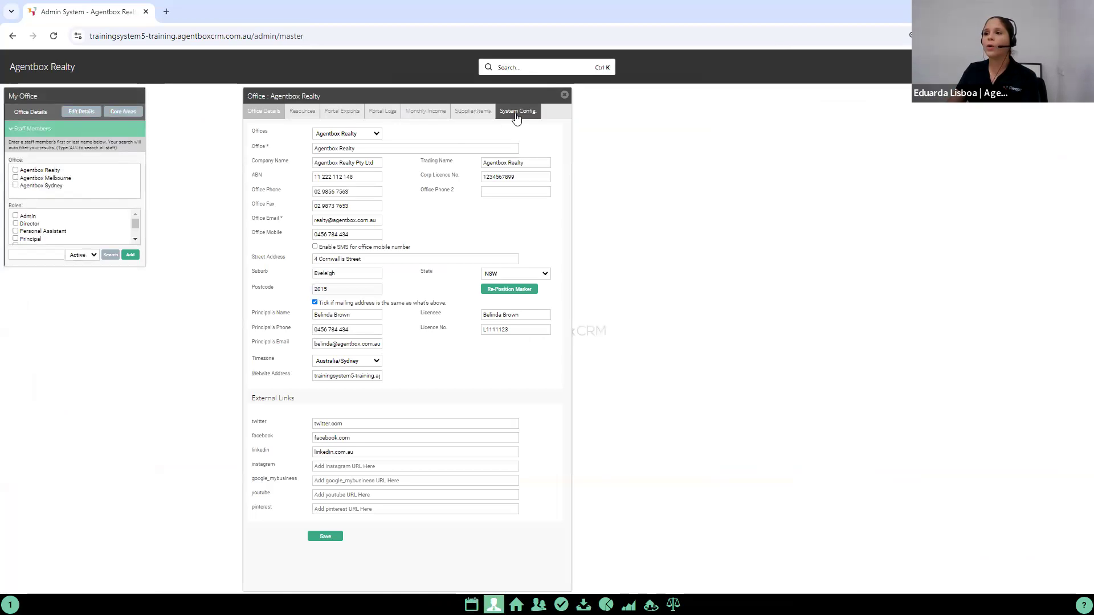
pyautogui.click(529, 112)
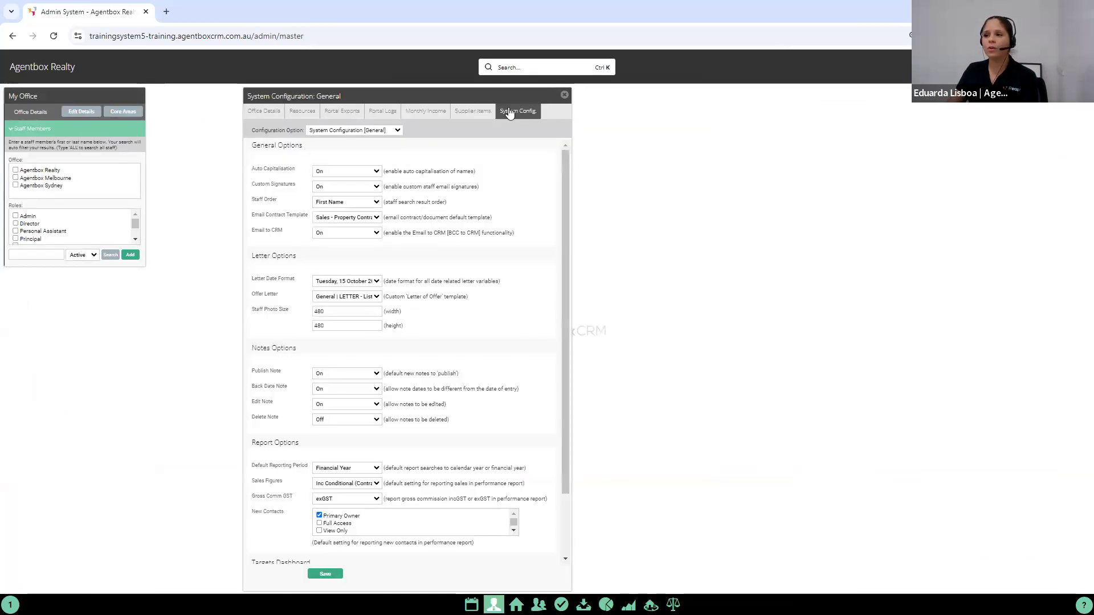
pyautogui.click(371, 131)
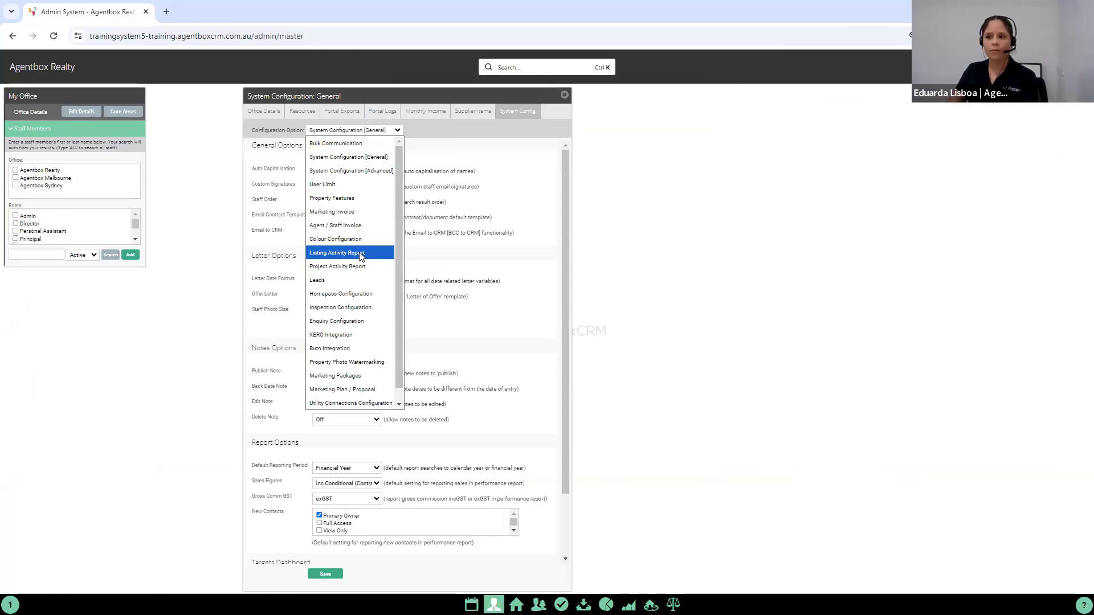
pyautogui.click(360, 256)
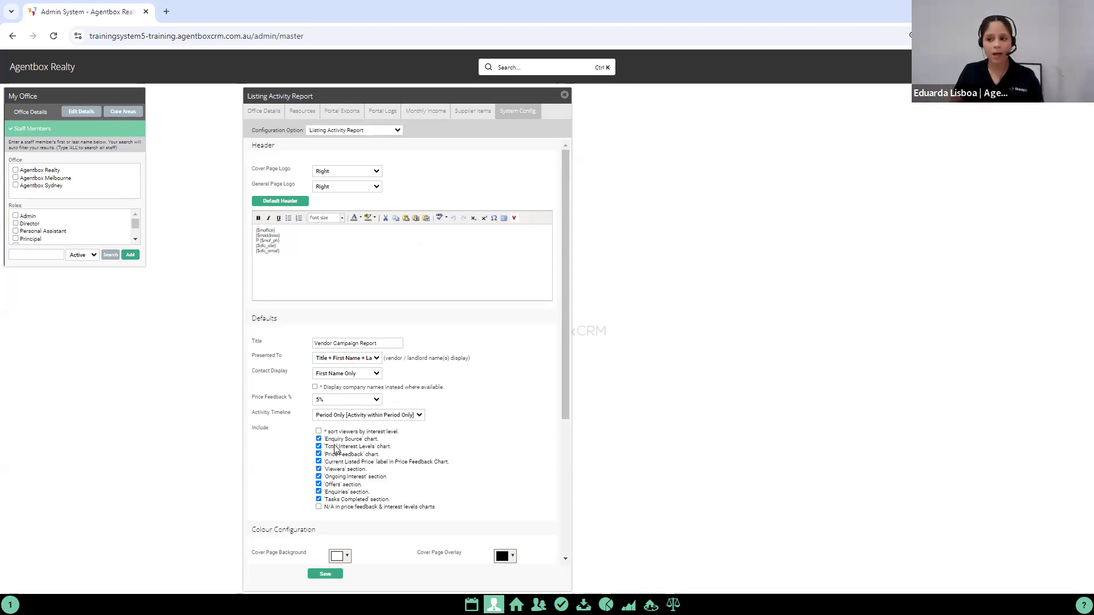
pyautogui.scroll(-4, 345, 450)
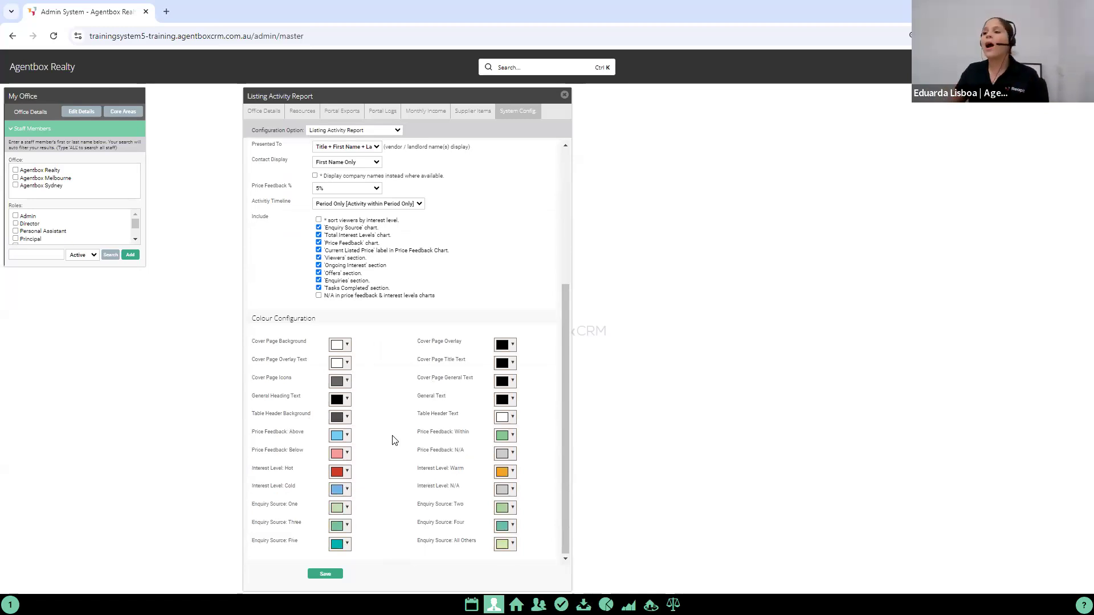
pyautogui.click(564, 95)
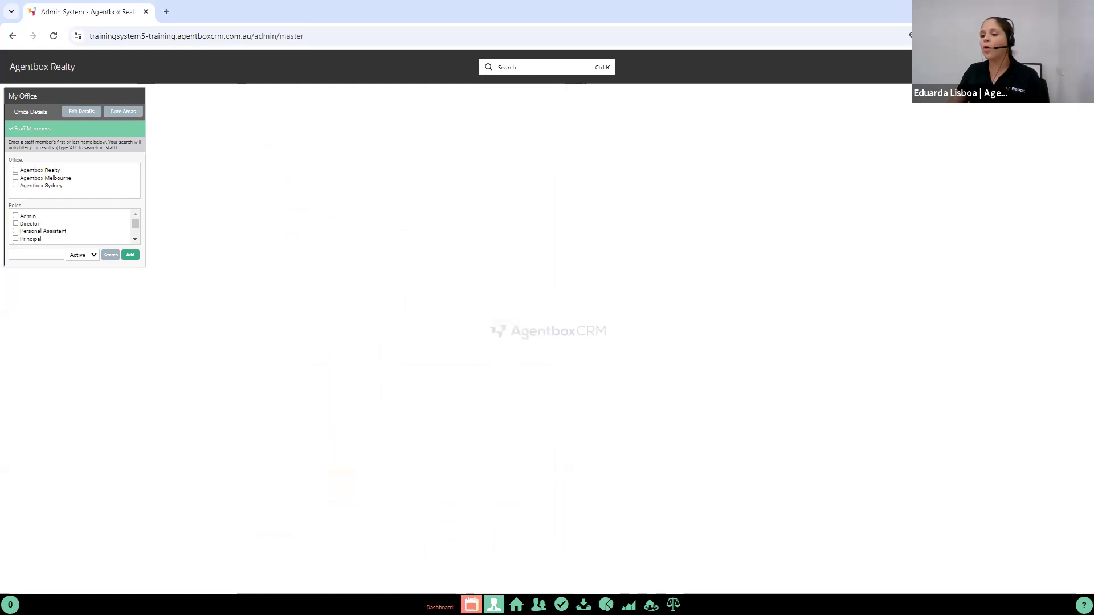
# Step: Reload the dashboard, find listing 1P5483 in Penrith and open its prospective buyers' contacts and follow-up list
pyautogui.click(471, 604)
pyautogui.click(54, 36)
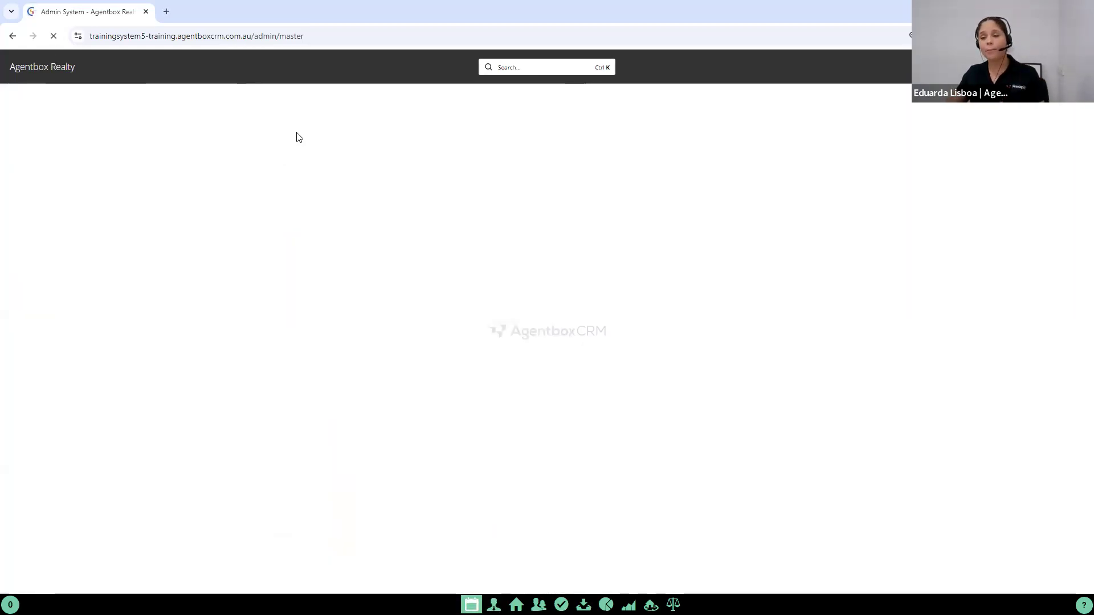
pyautogui.click(533, 71)
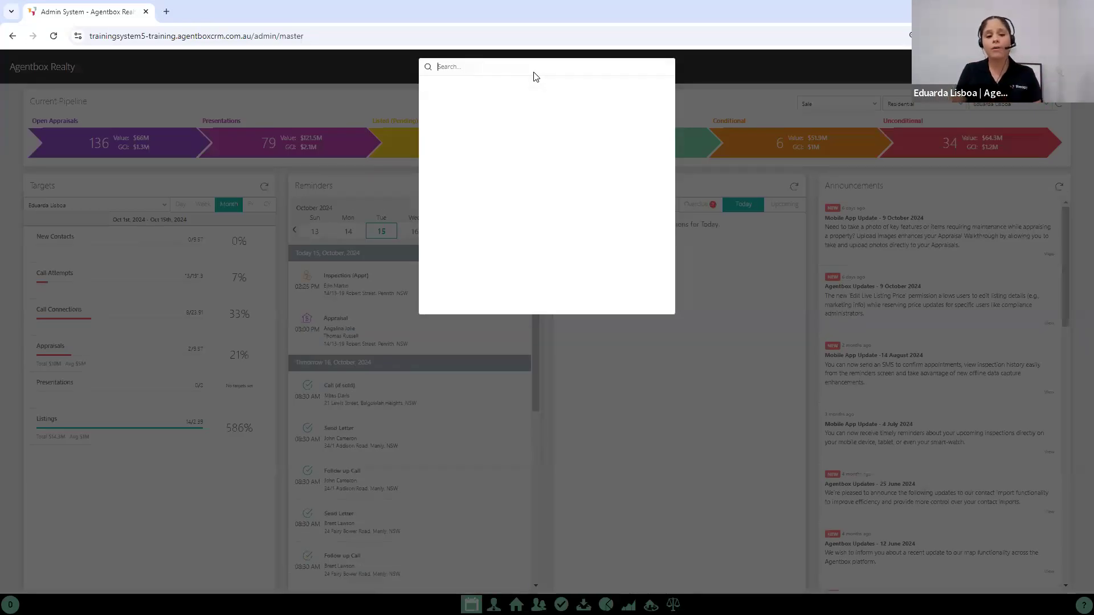
pyautogui.write('14/13')
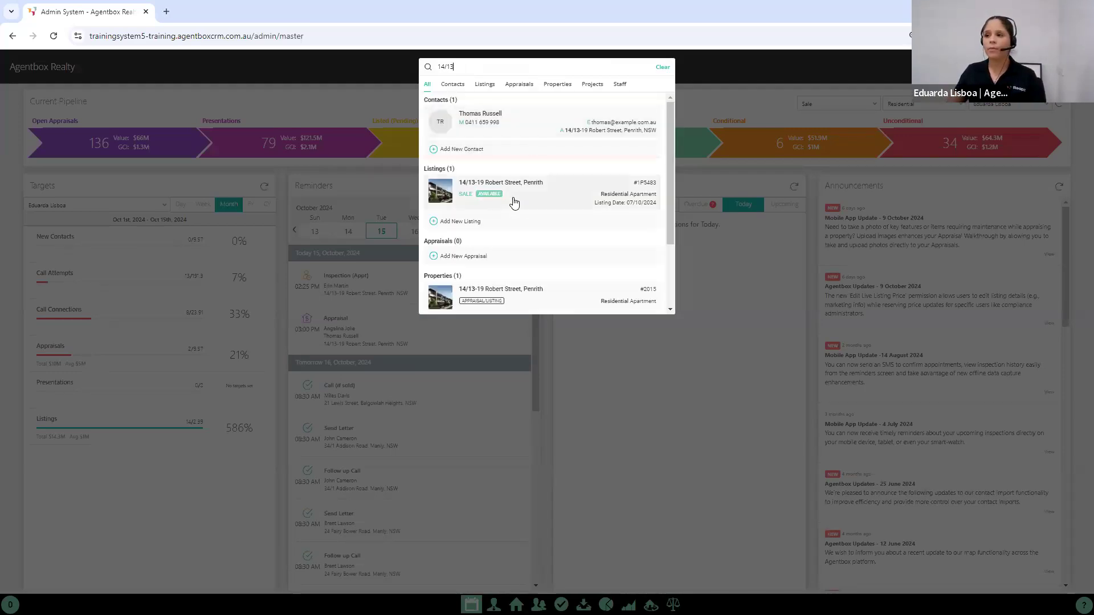
pyautogui.click(512, 196)
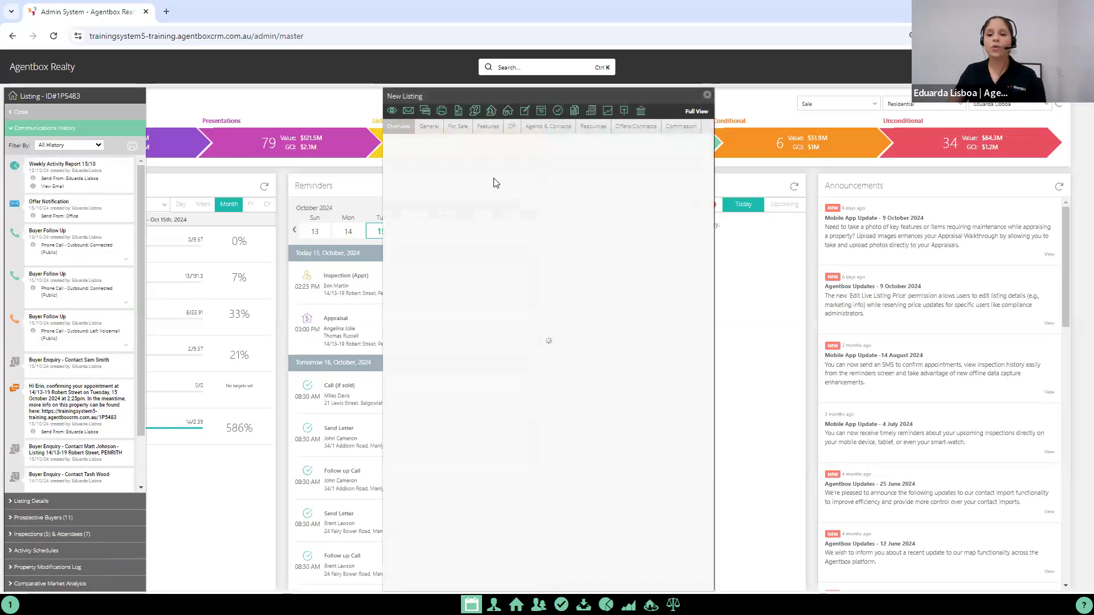
pyautogui.click(30, 519)
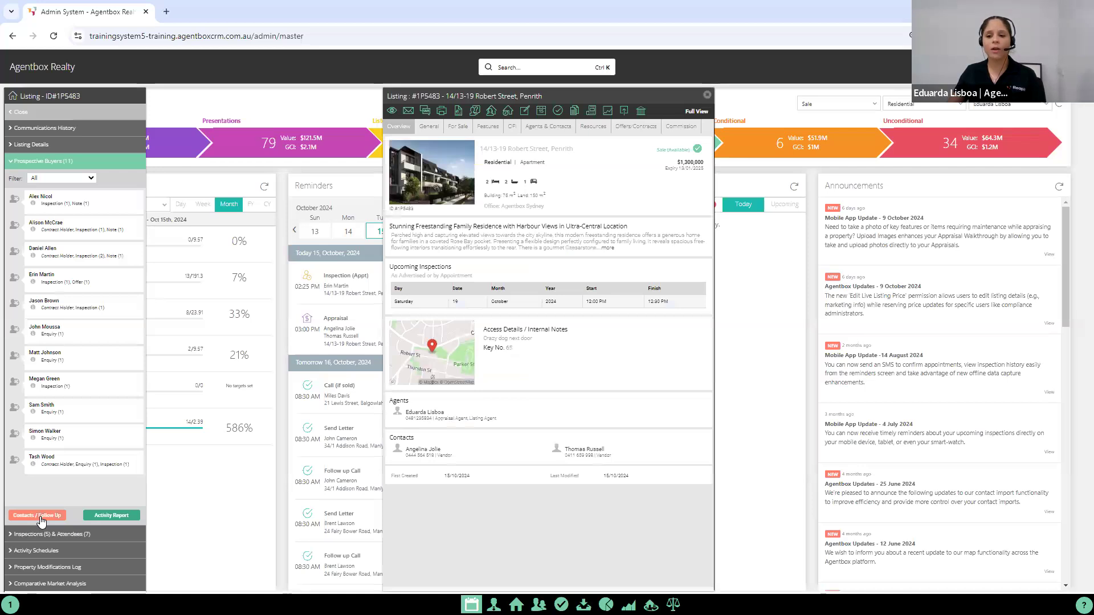
pyautogui.click(40, 516)
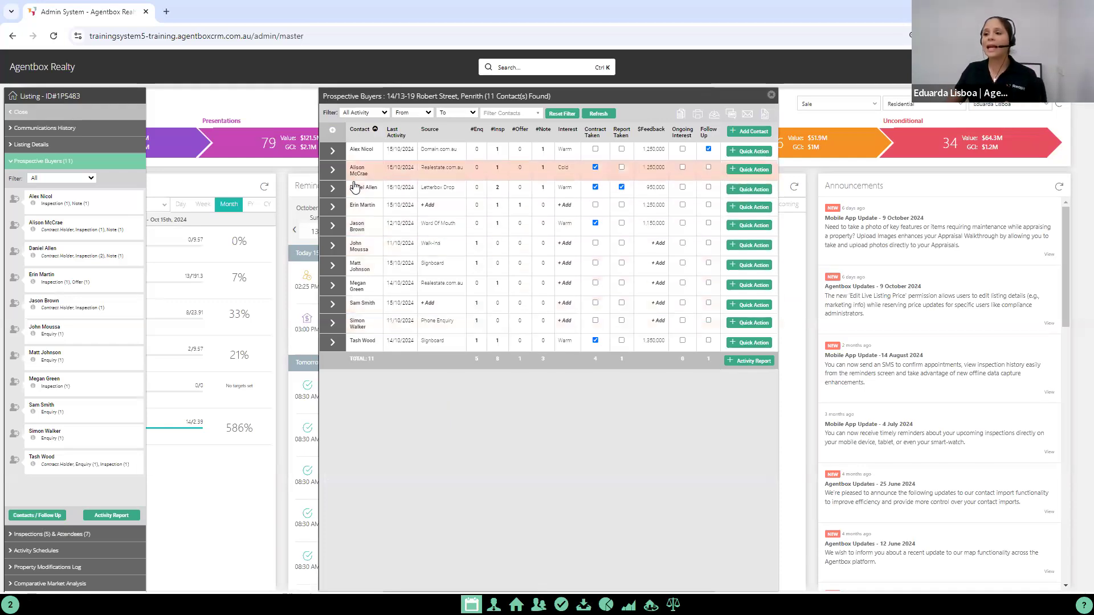
# Step: Start a Phone Call - Inbound note for the buyer sourced from Letterbox Drop, tick Display to Vendor for listing 1P5483, and close it unsaved
pyautogui.moveTo(357, 189)
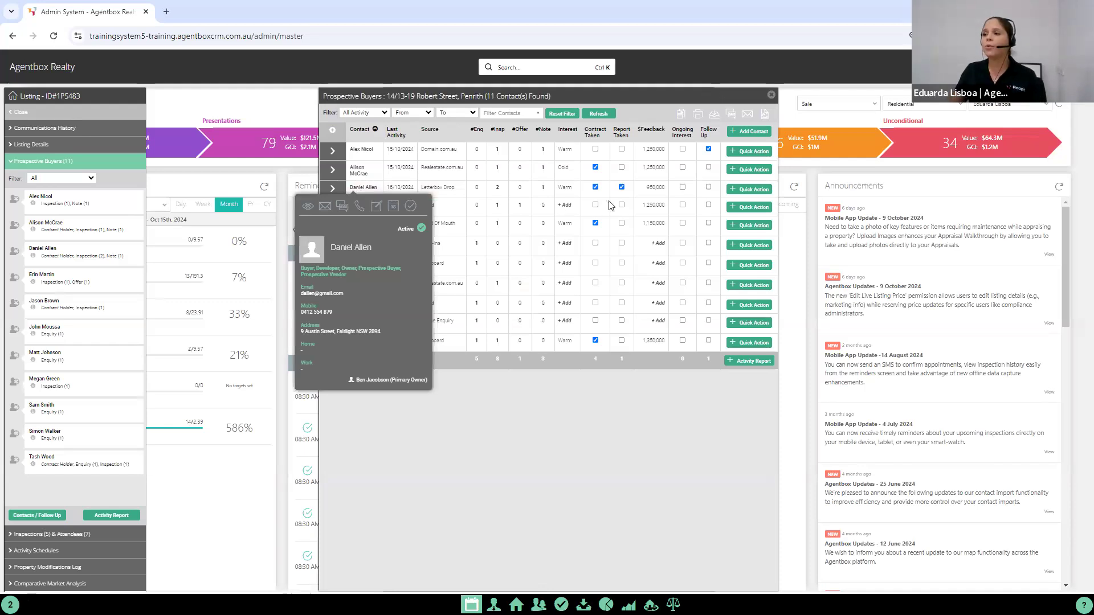
pyautogui.click(756, 192)
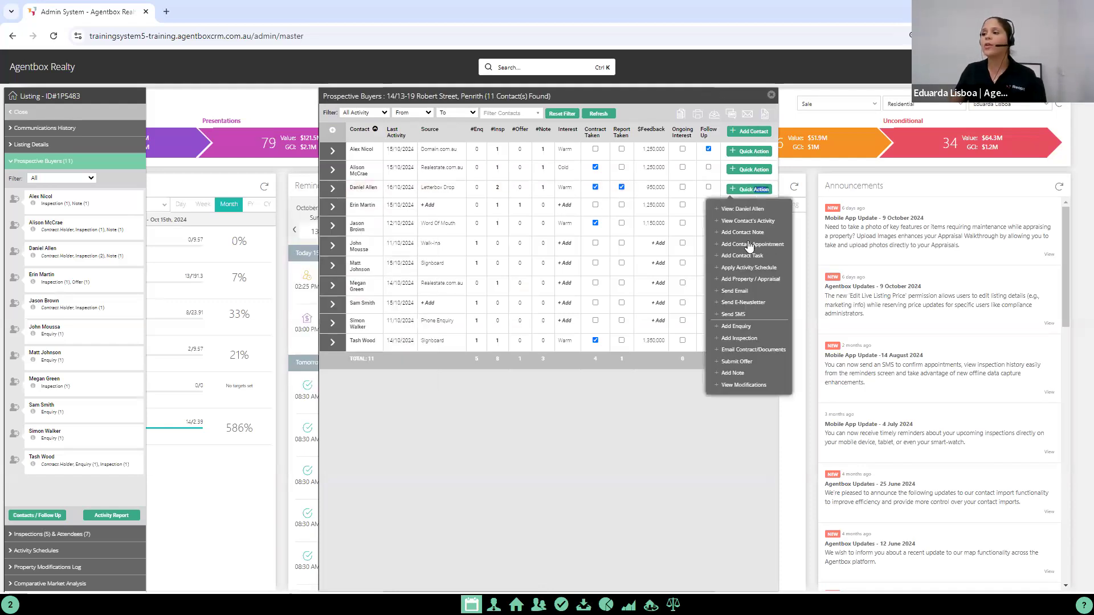
pyautogui.click(736, 373)
pyautogui.click(481, 158)
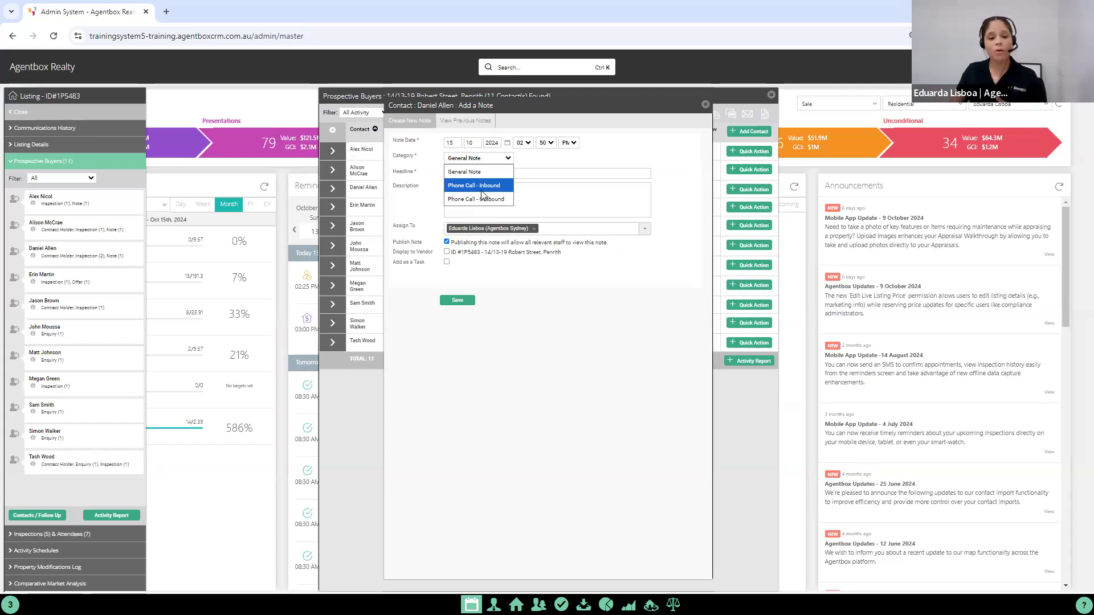
pyautogui.click(483, 186)
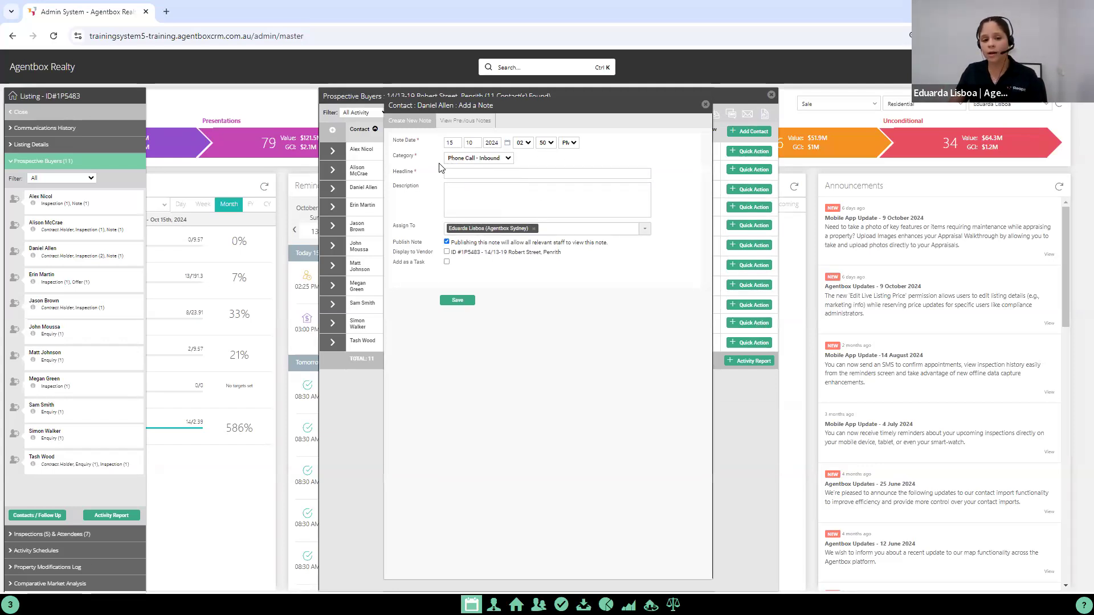
pyautogui.moveTo(415, 252); pyautogui.dragTo(448, 256)
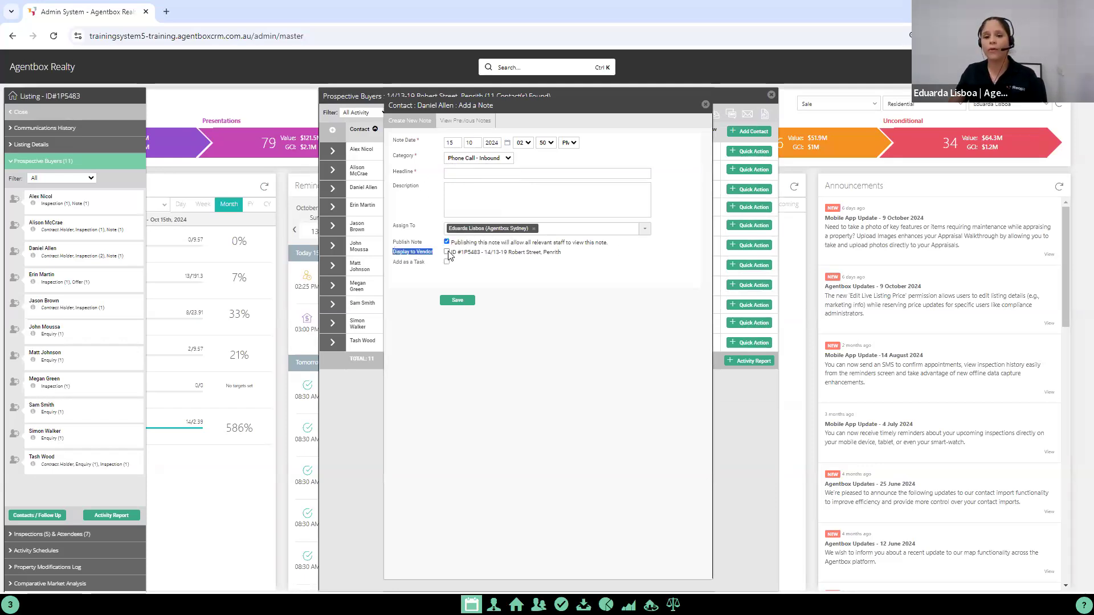
pyautogui.click(447, 255)
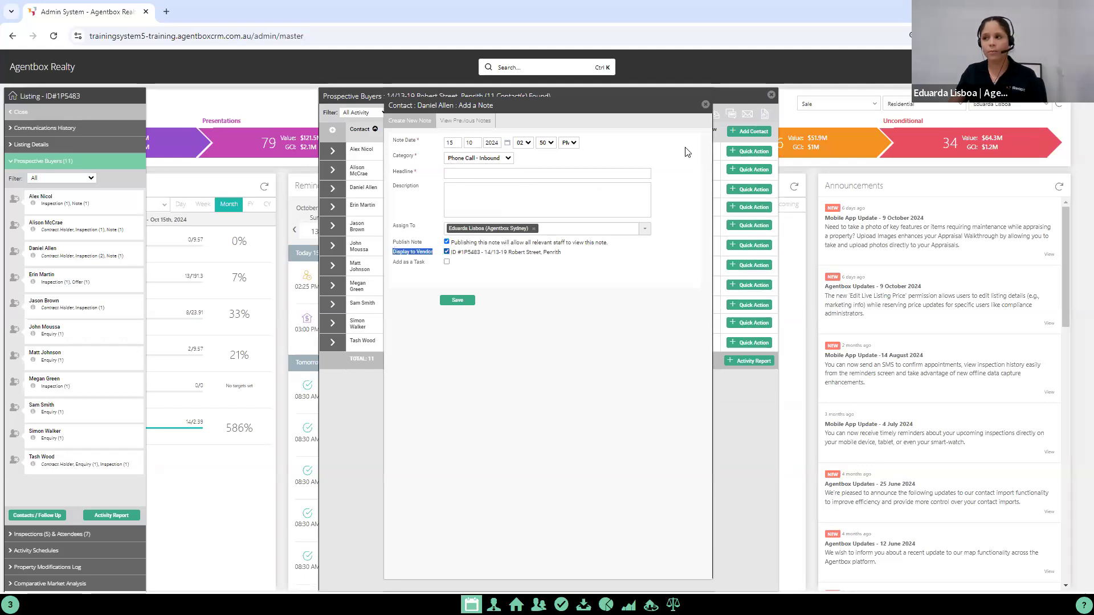
pyautogui.click(705, 104)
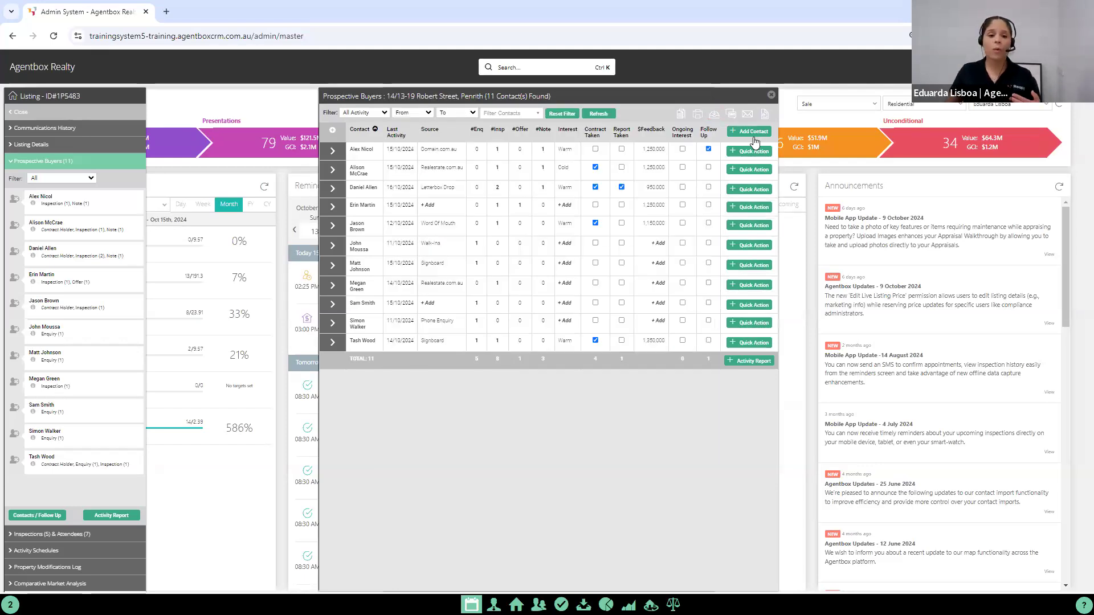
# Step: Create an activity report from the prospective buyers list, view the Vendor Campaign Report's editable overview fields, and close the section editor
pyautogui.click(760, 245)
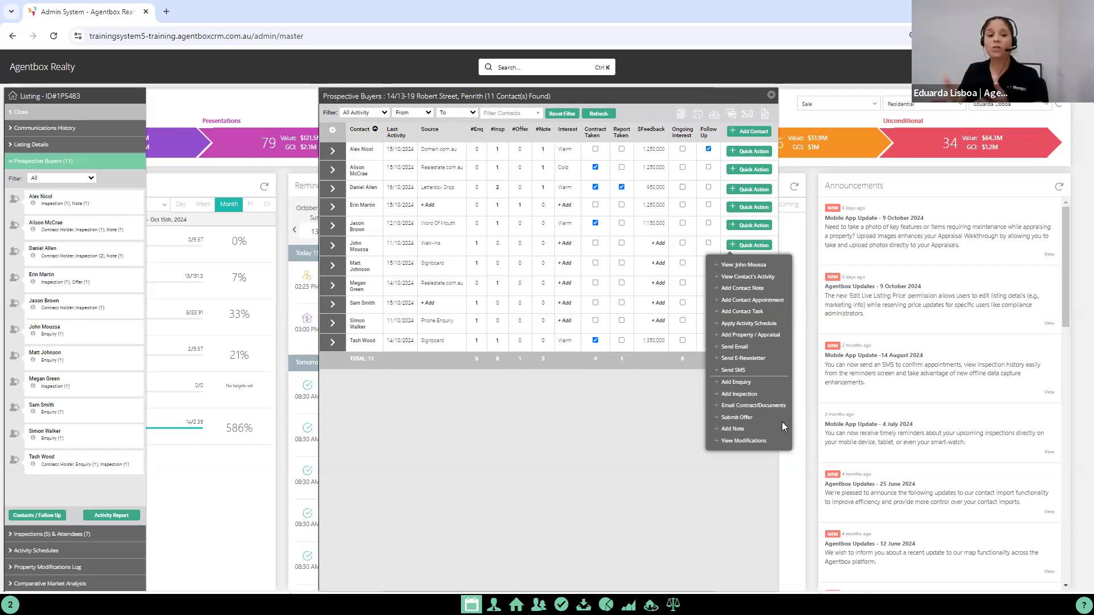
pyautogui.click(642, 411)
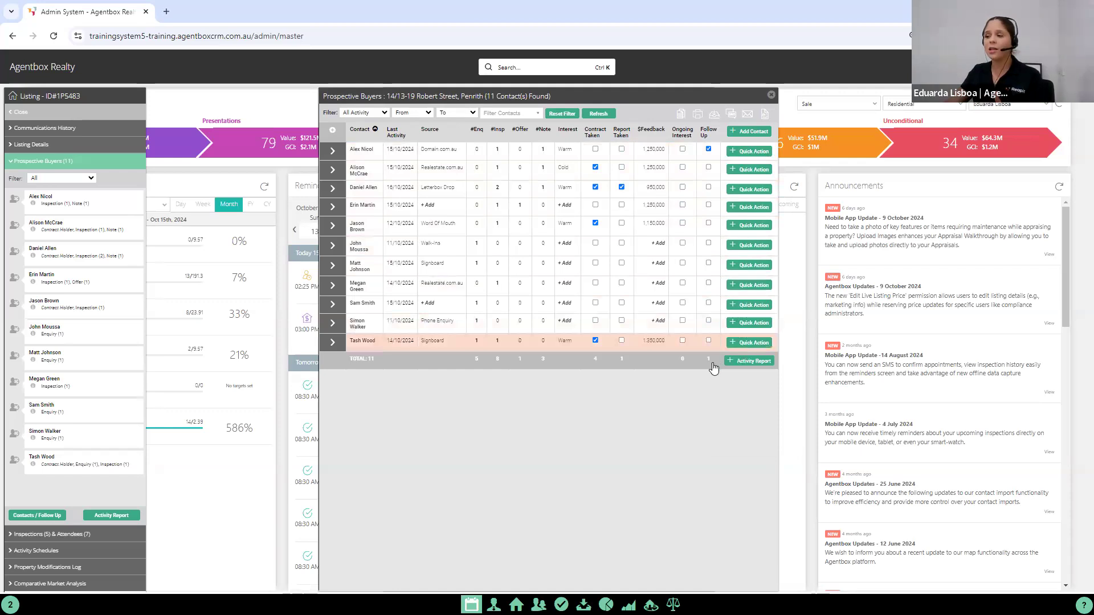
pyautogui.click(753, 361)
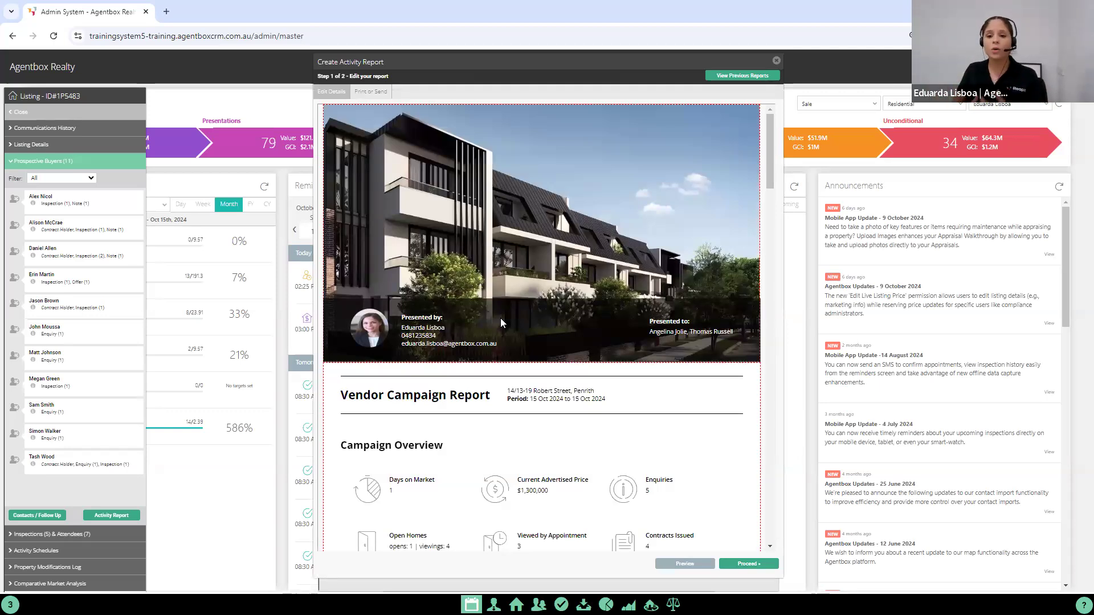
pyautogui.click(538, 434)
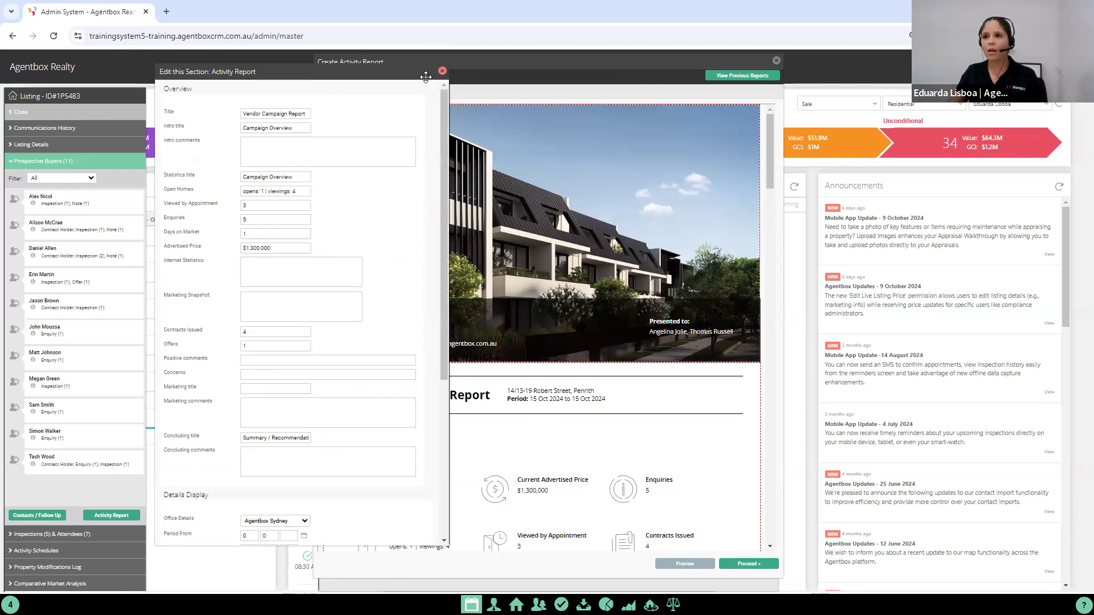
pyautogui.click(442, 71)
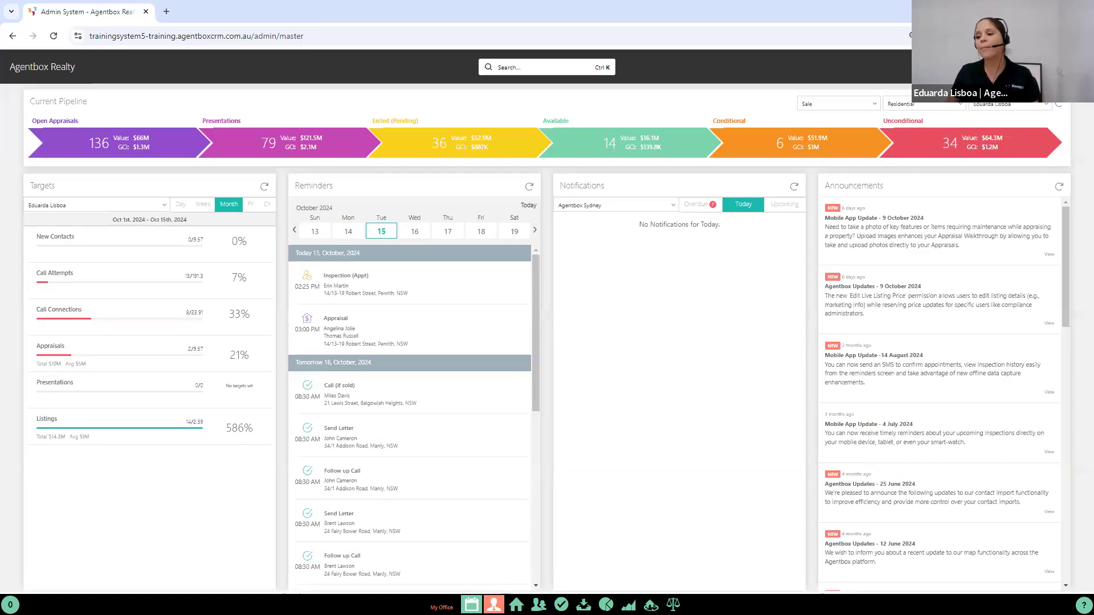
# Step: Look through the configuration options in Agentbox Realty's office system configuration, including Listing Activity Report, and switch to the presentation slides
pyautogui.click(494, 604)
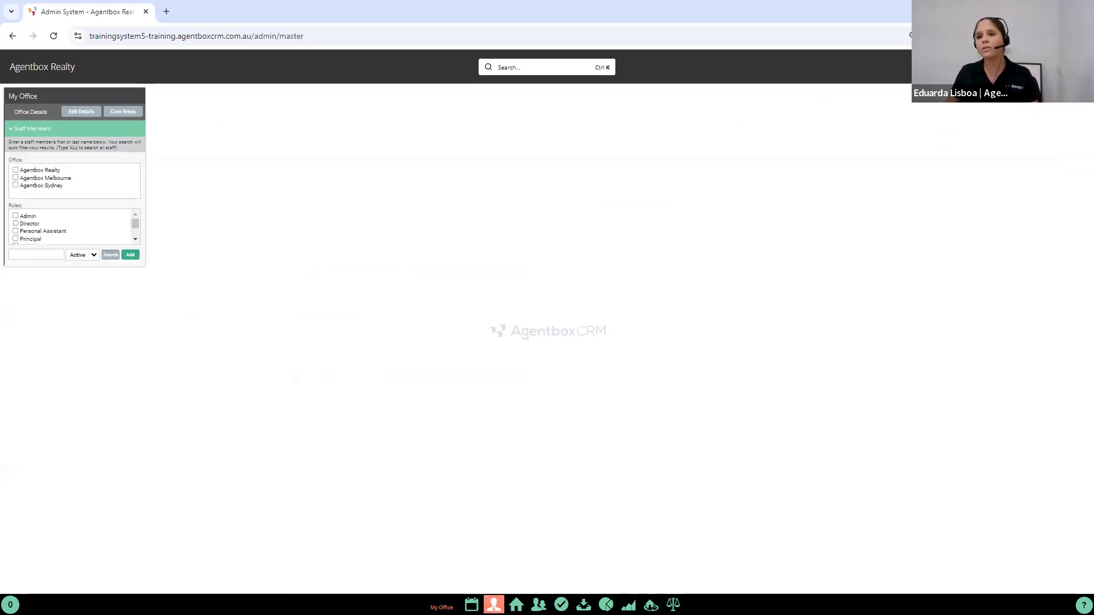
pyautogui.click(71, 110)
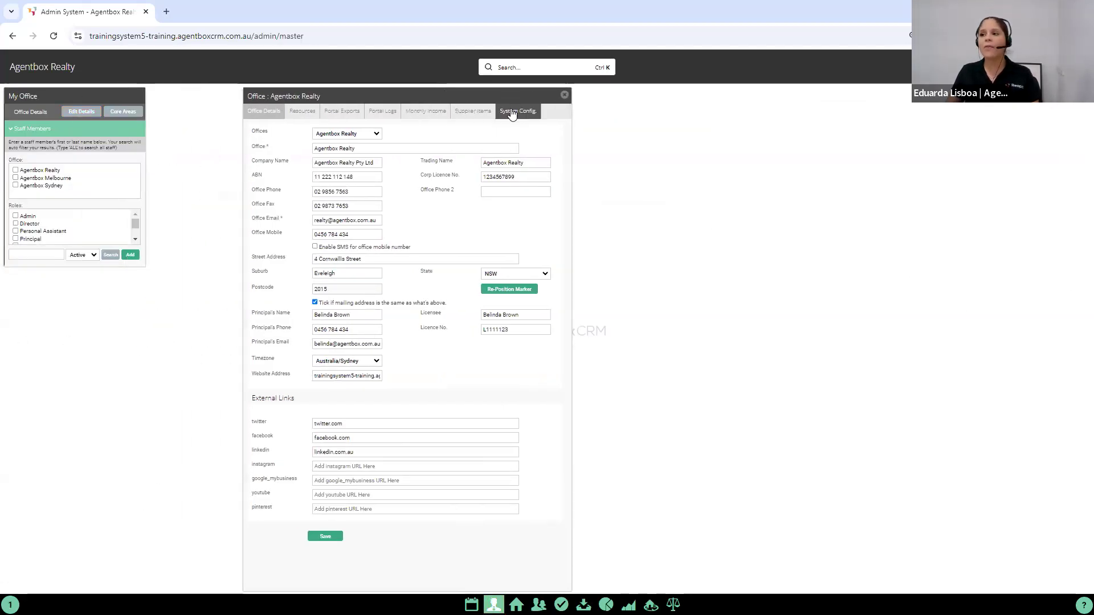
pyautogui.click(512, 112)
pyautogui.click(367, 130)
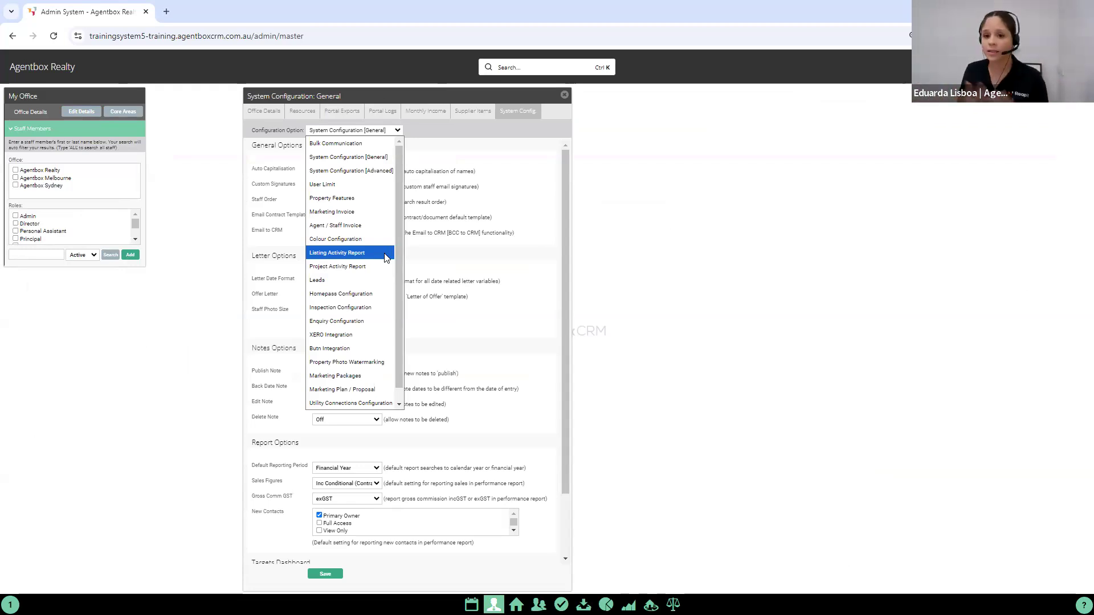
pyautogui.click(348, 156)
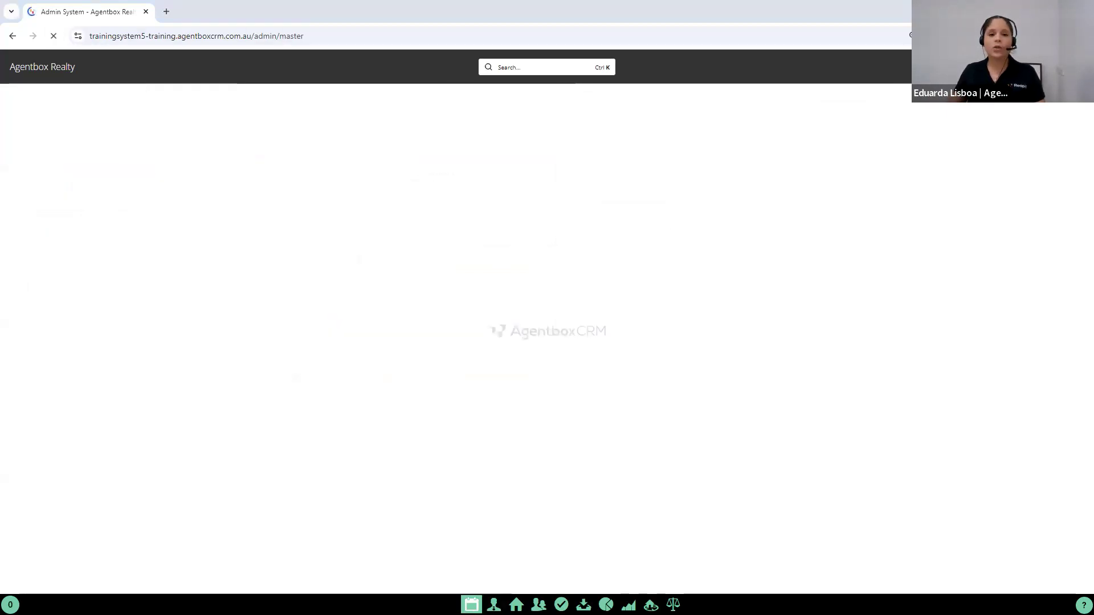
pyautogui.hotkey('alt', 'Tab')
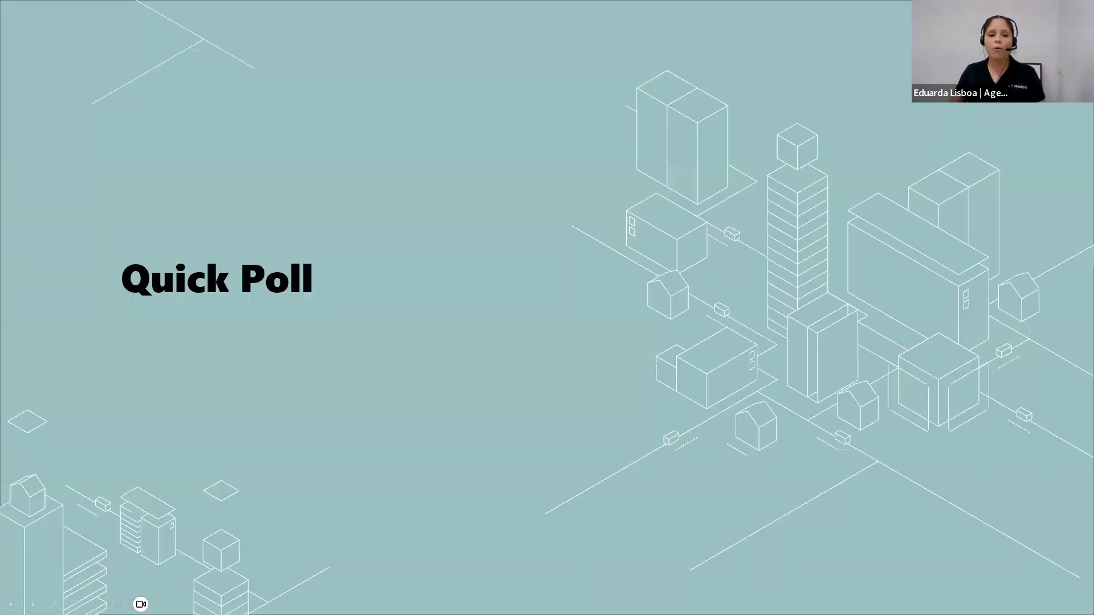